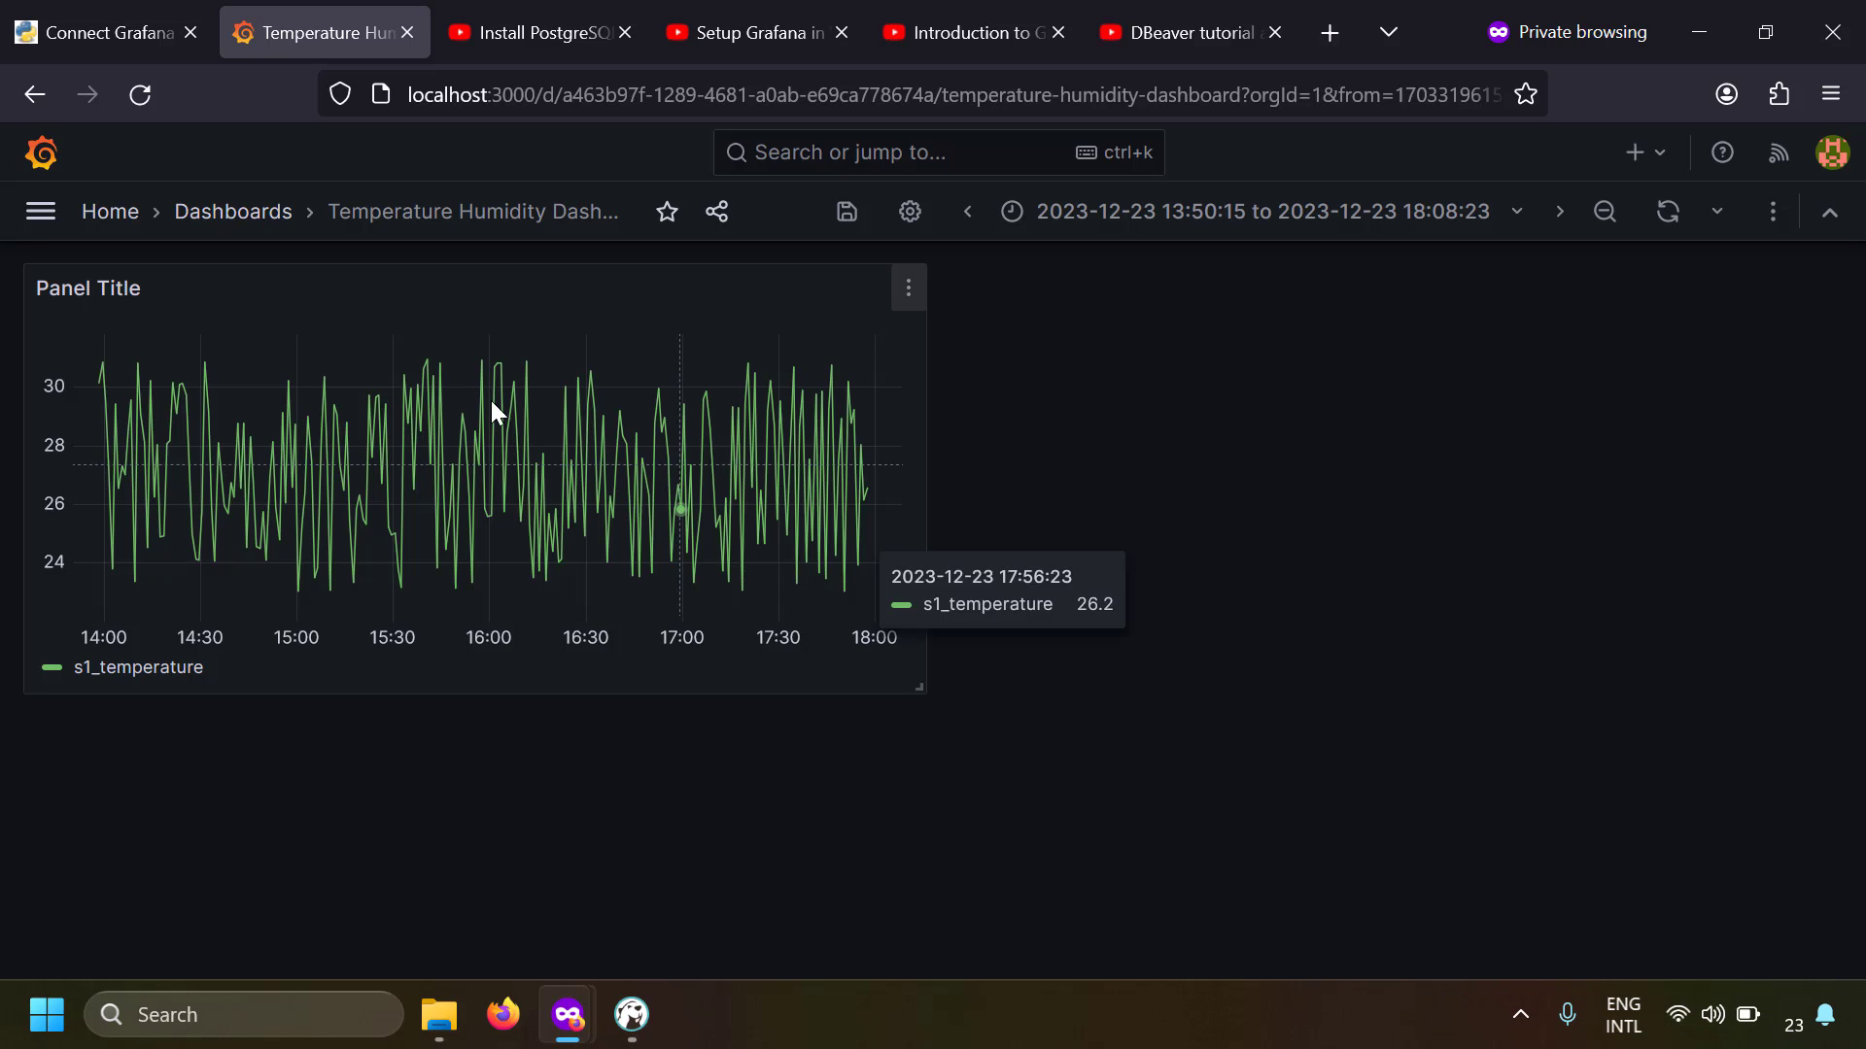
- Open the three-dot actions menu on the s1_temperature time-series panel
mouse_move(492, 276)
mouse_down()
mouse_move(1124, 408)
mouse_move(574, 335)
mouse_move(545, 262)
mouse_move(507, 262)
mouse_up()
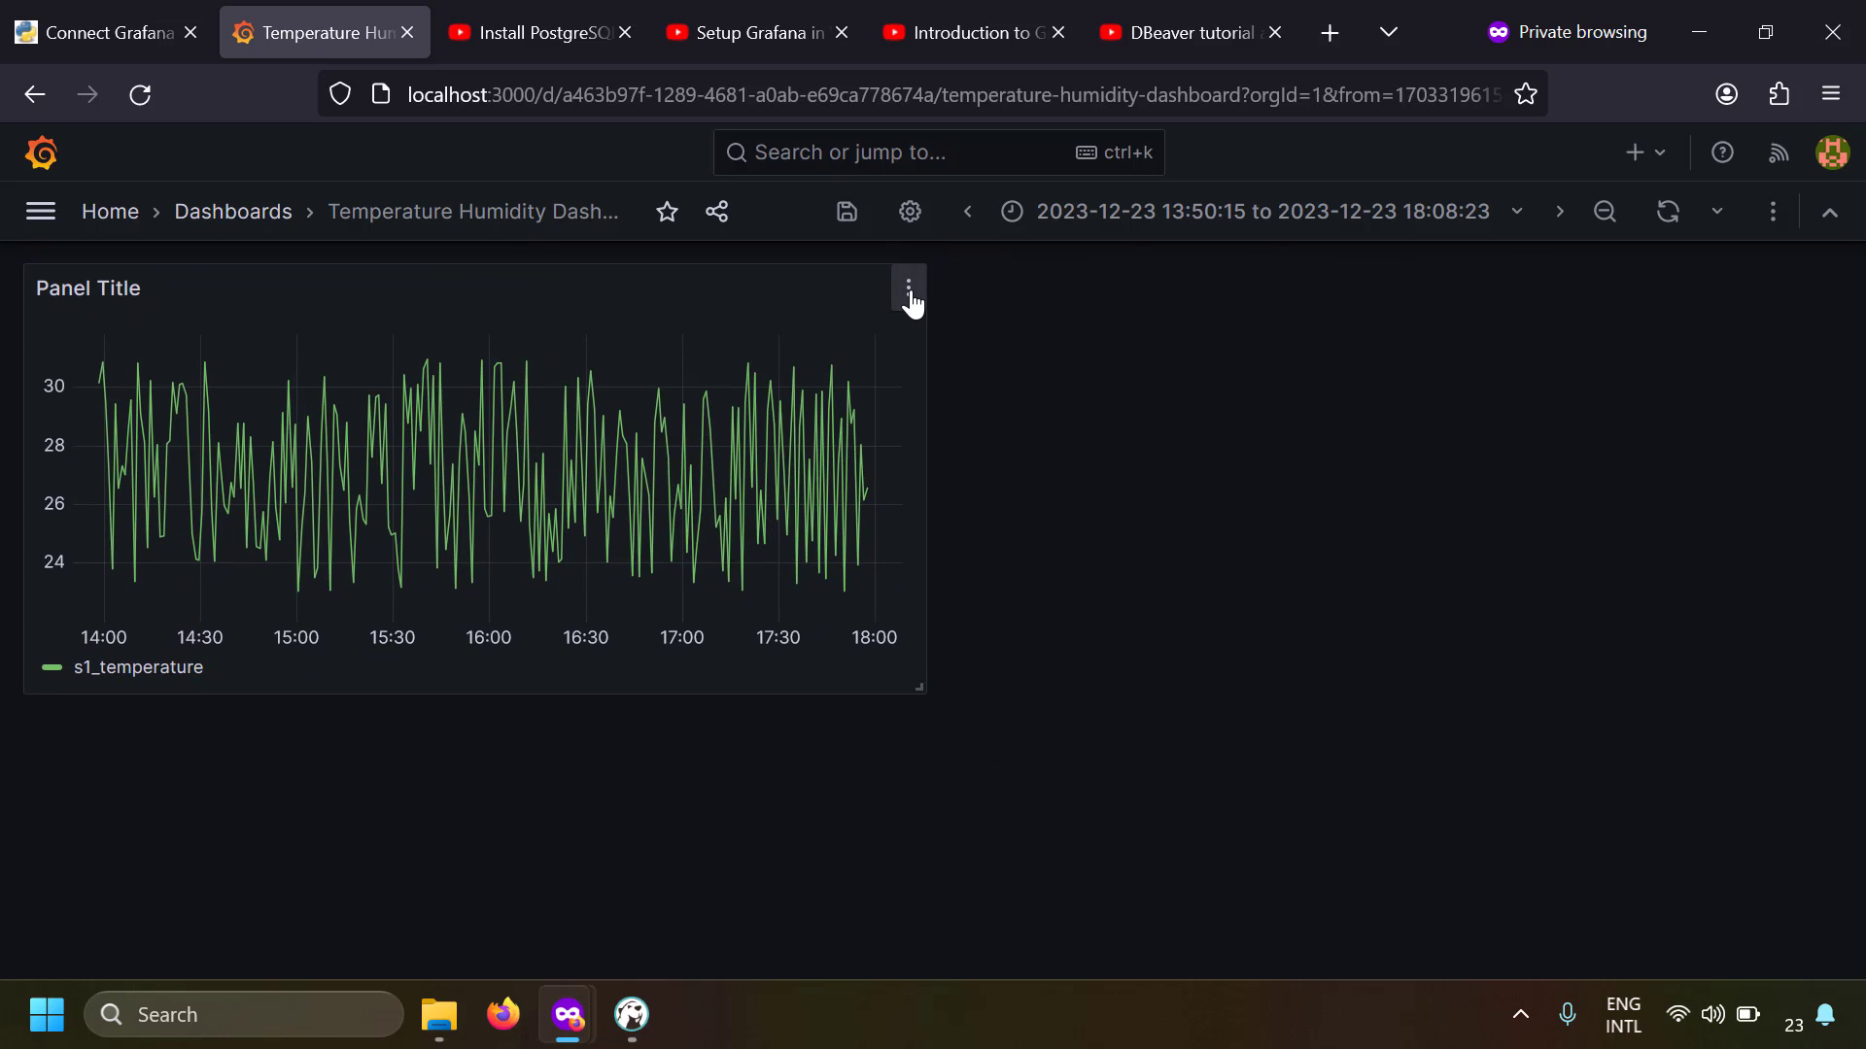
click(908, 292)
click(728, 393)
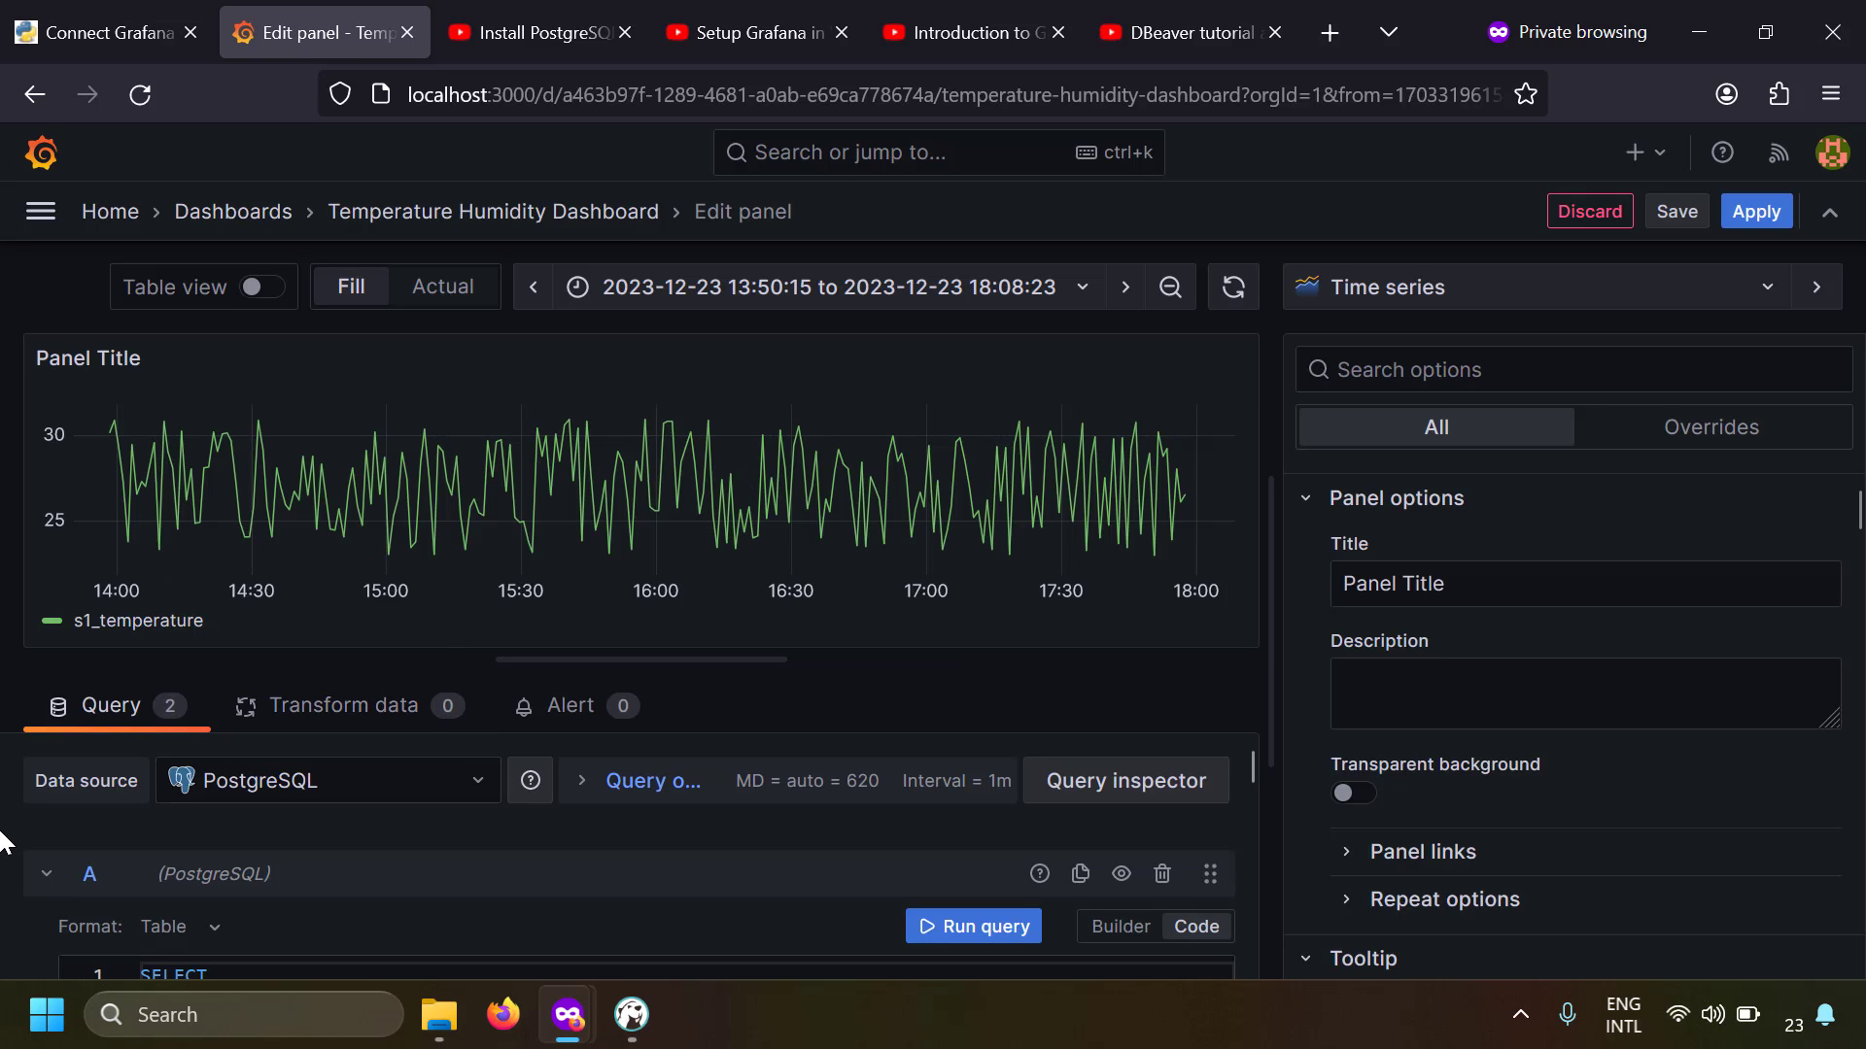
scroll(9, 837, down, 4)
scroll(10, 837, up, 2)
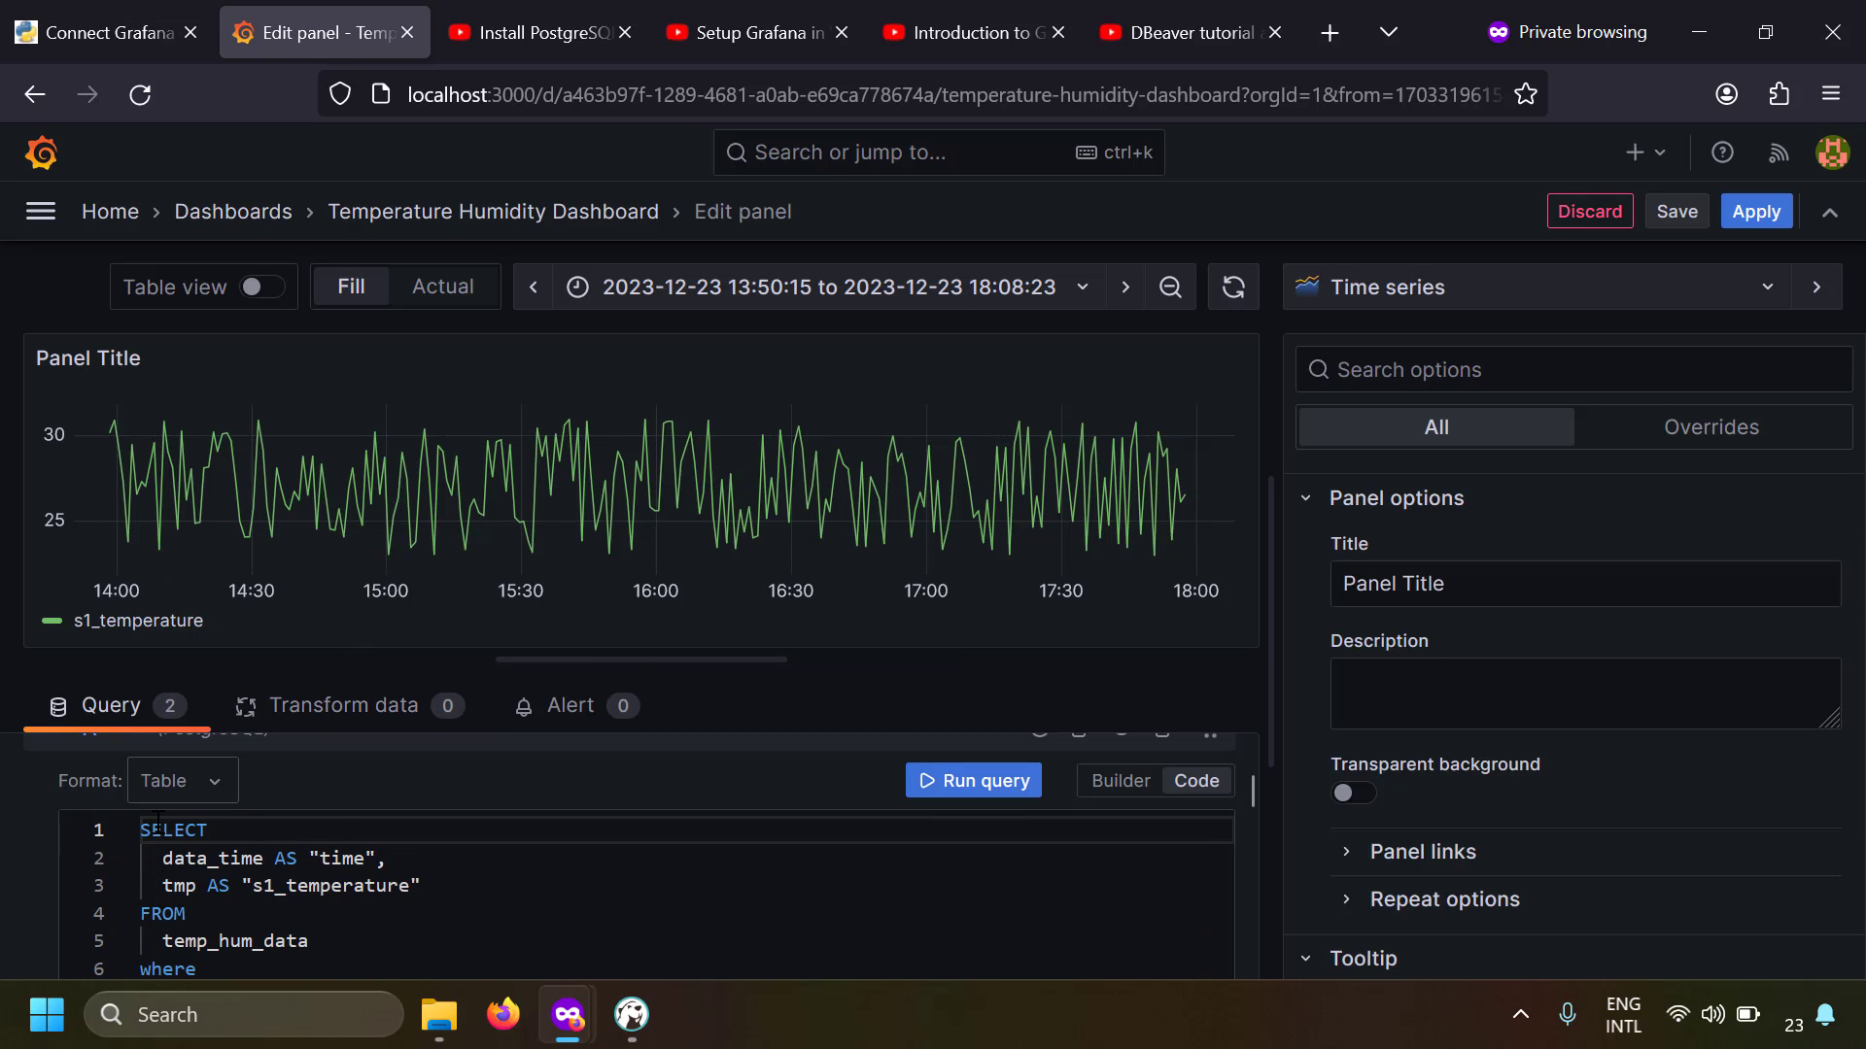
scroll(186, 912, down, 3)
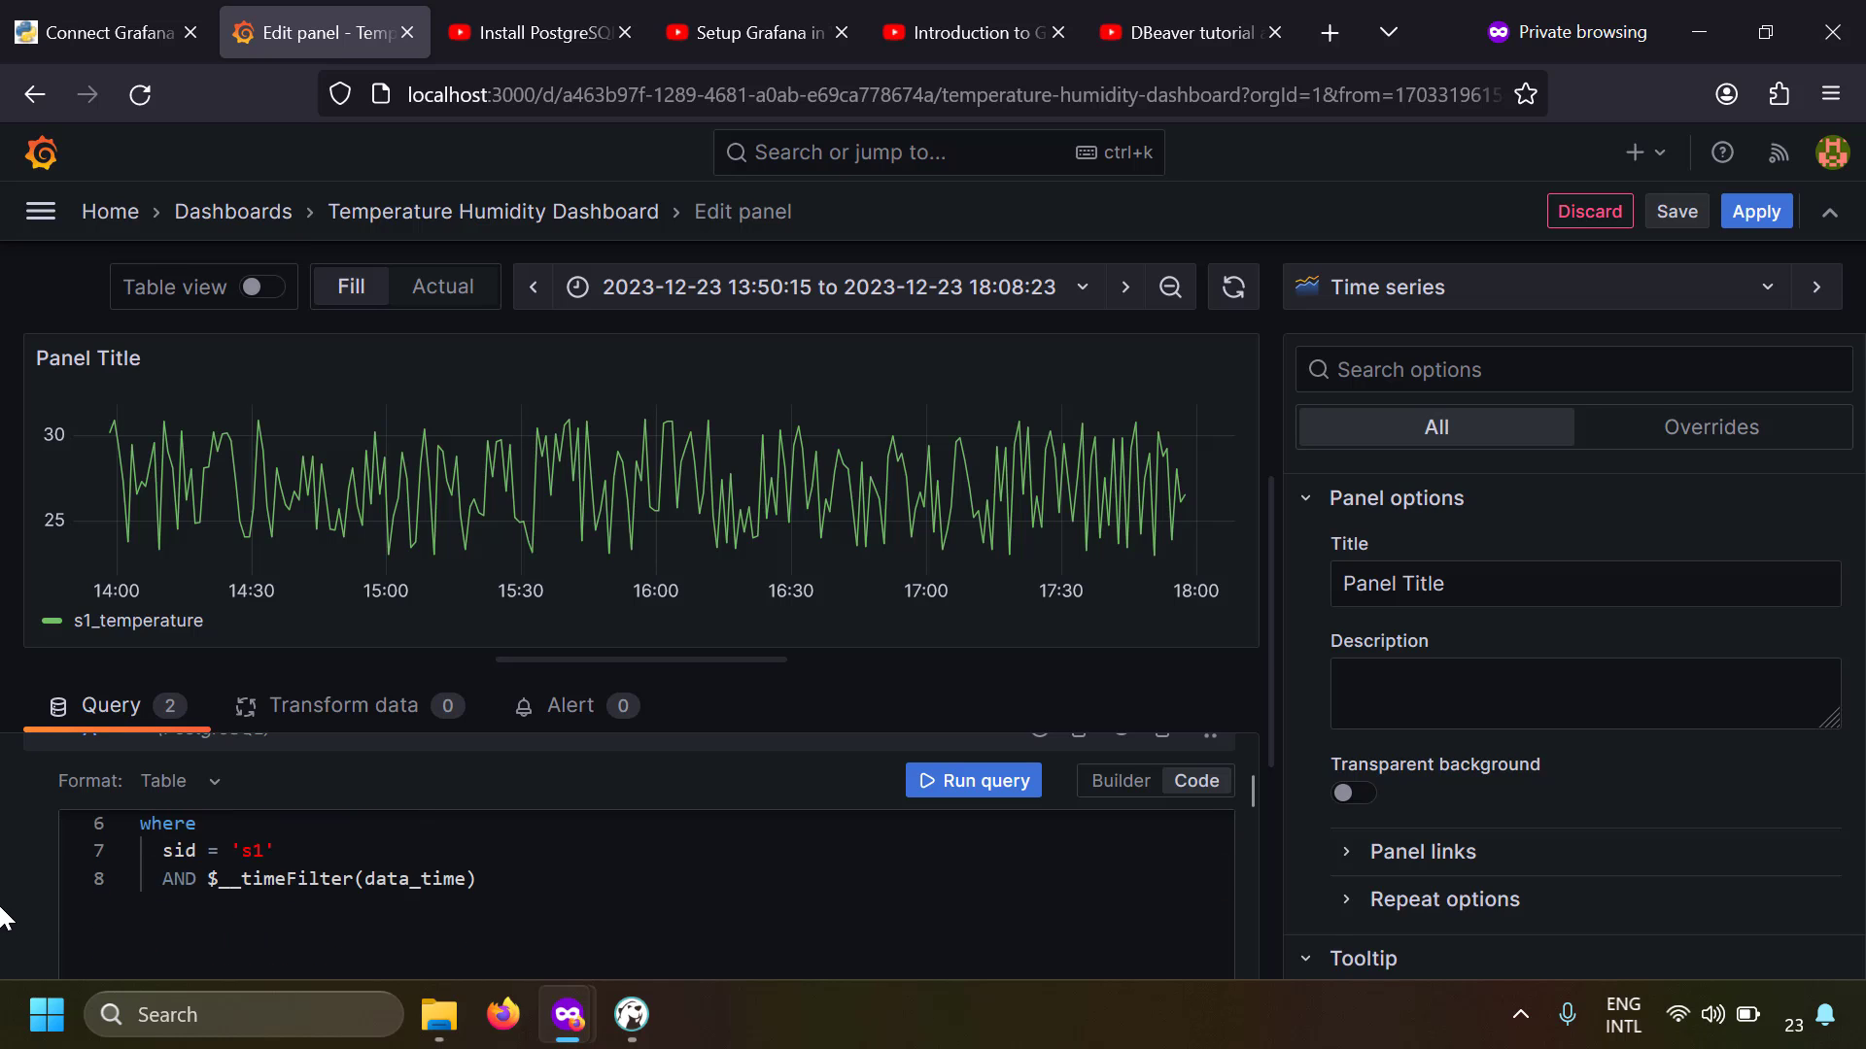
scroll(126, 913, up, 2)
scroll(152, 919, down, 2)
scroll(151, 919, up, 3)
drag(602, 659, 603, 452)
click(156, 641)
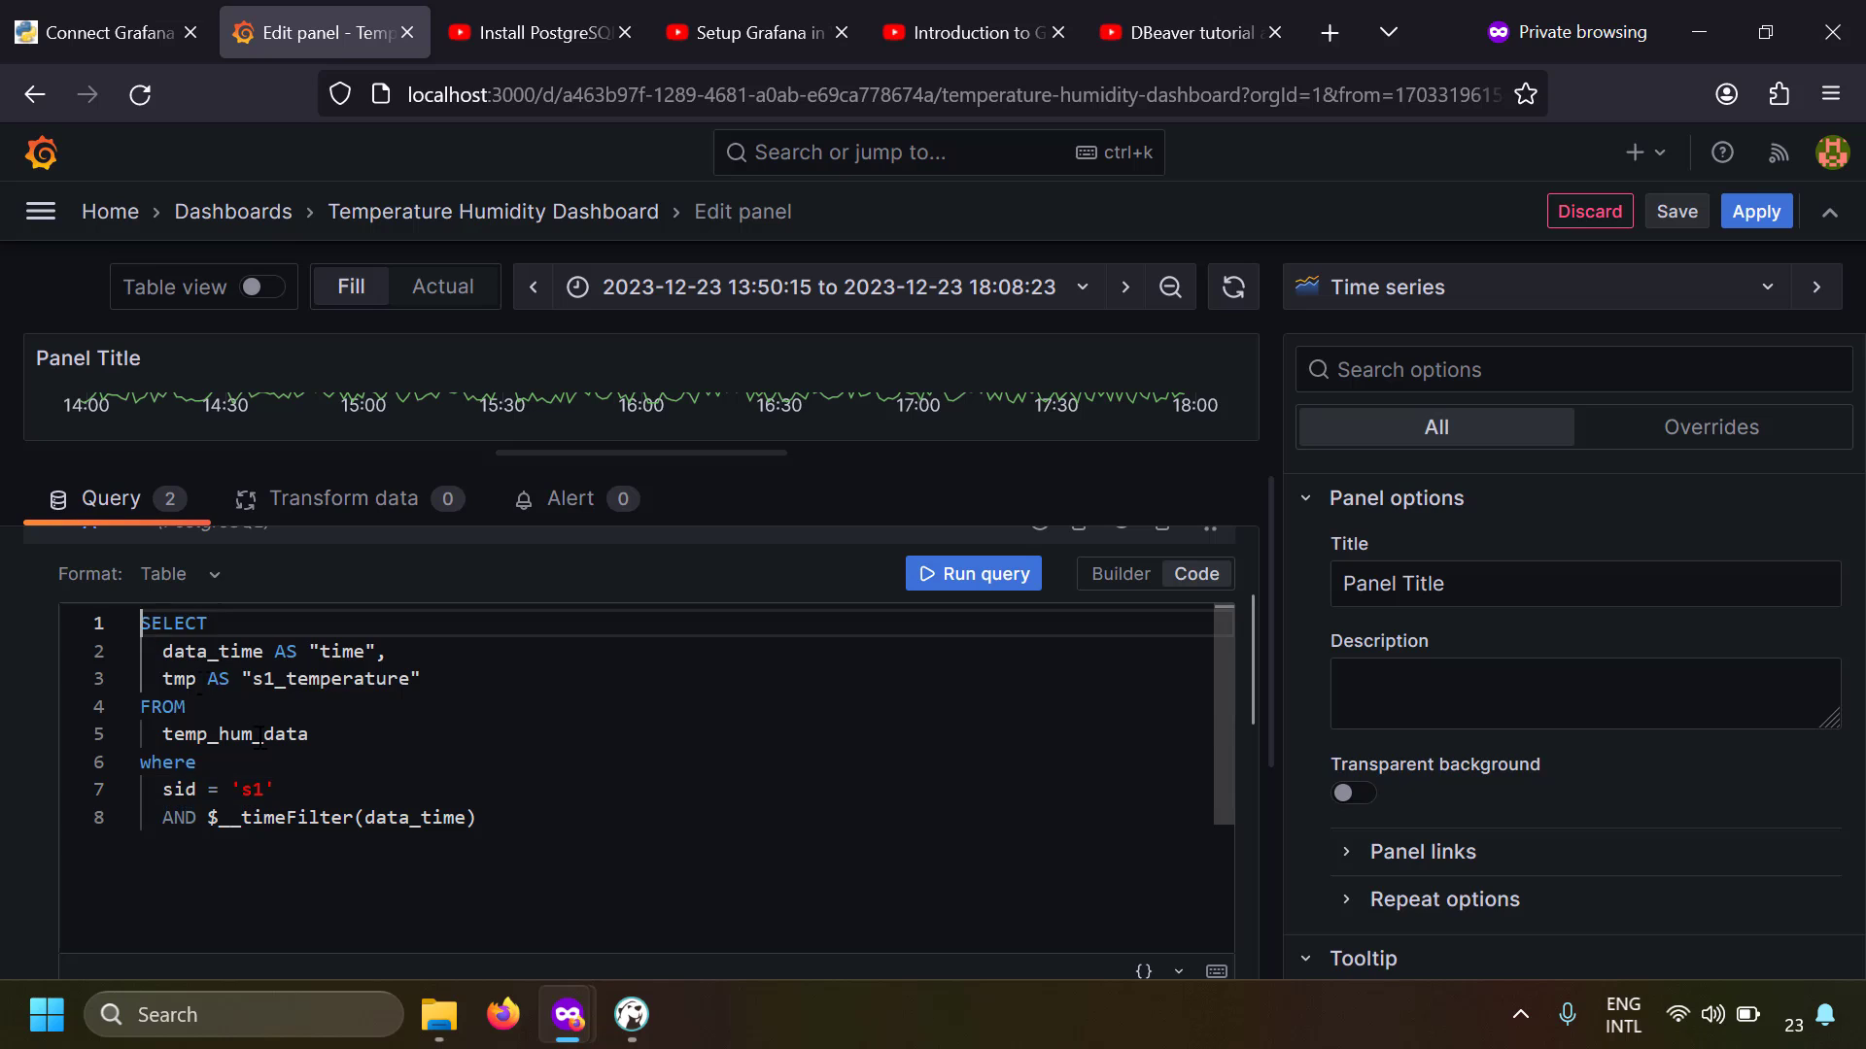
key(ctrl+a)
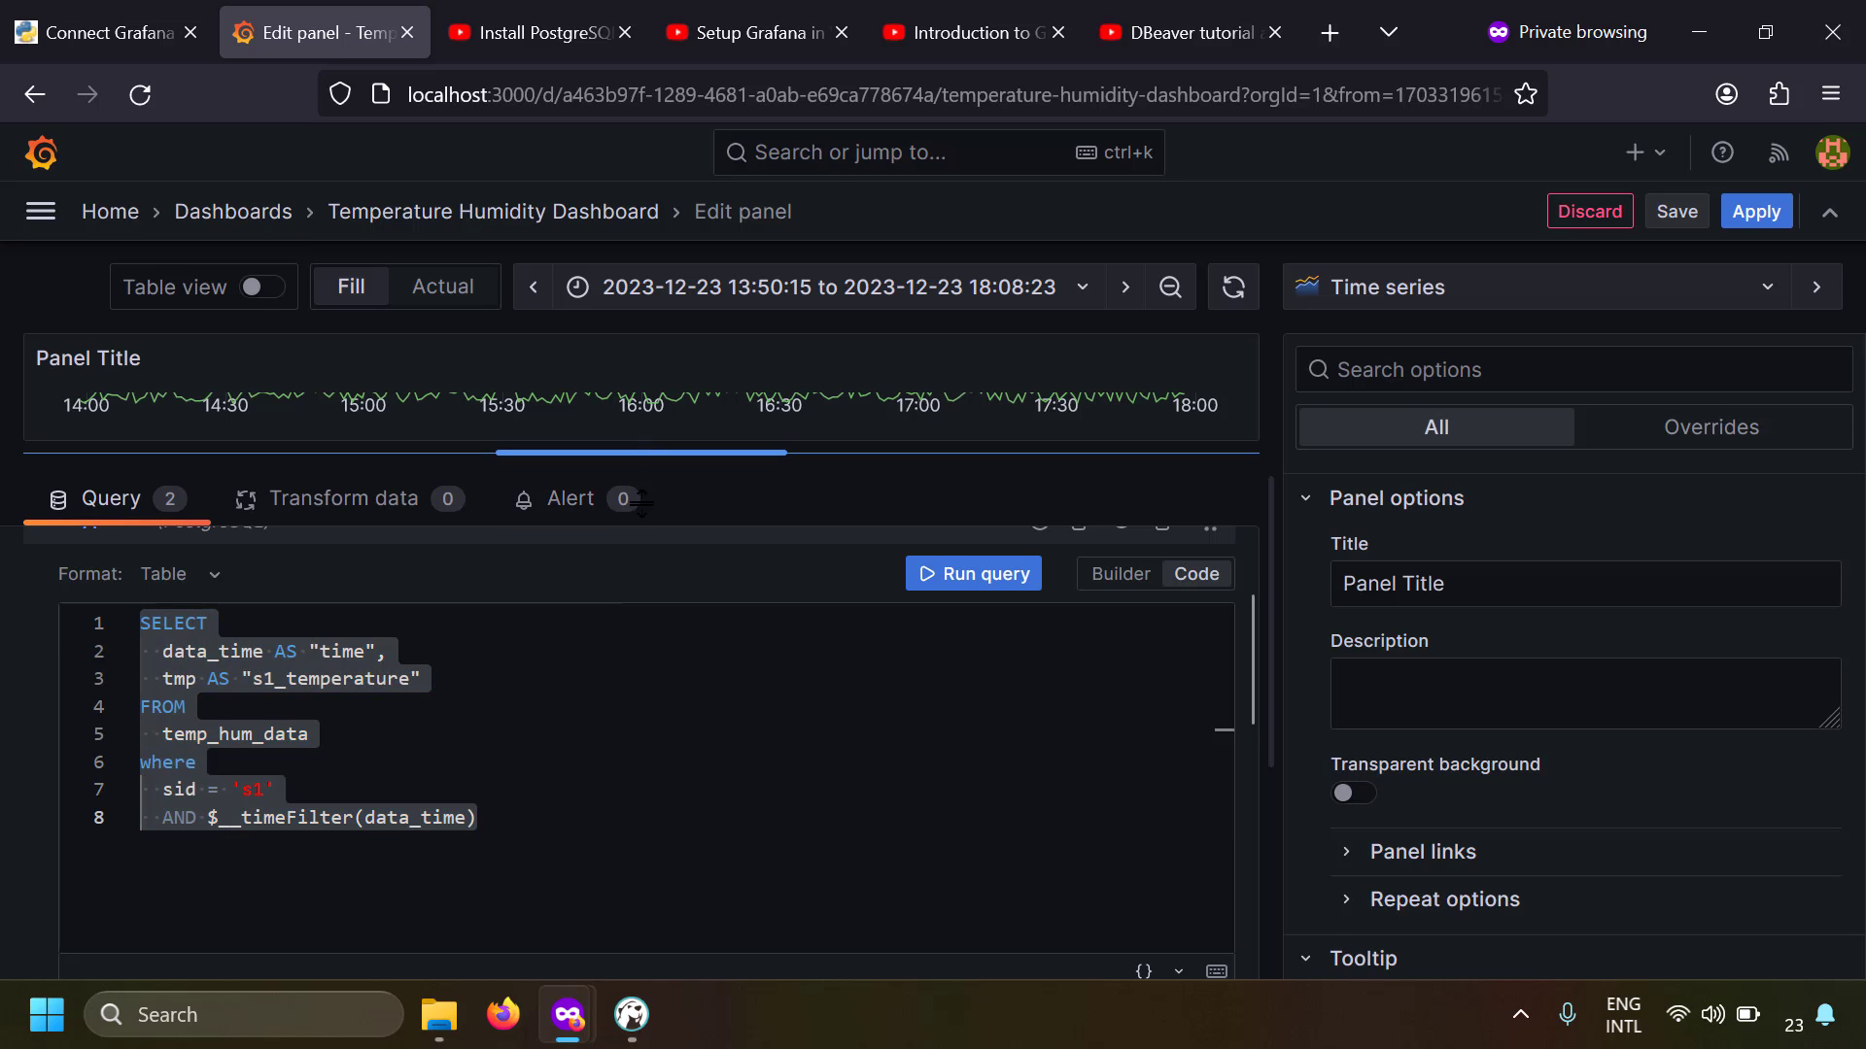
drag(644, 449, 633, 686)
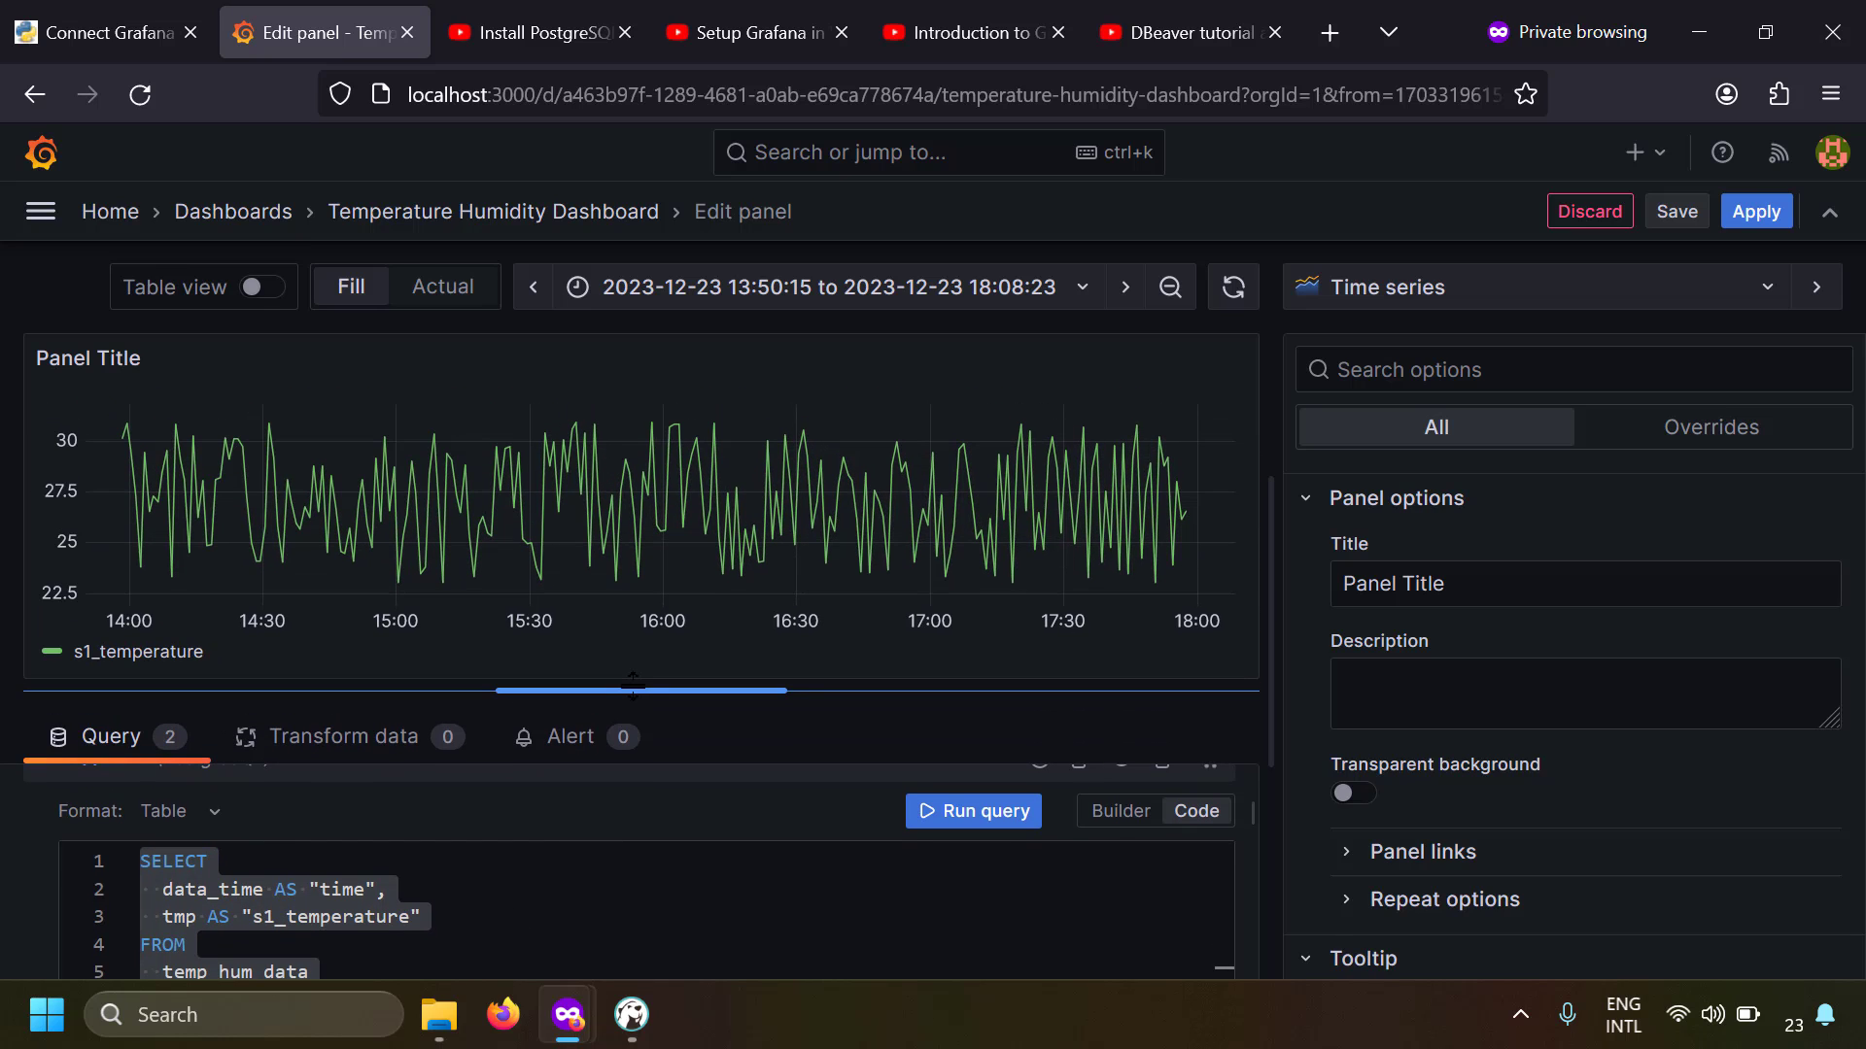
key(Escape)
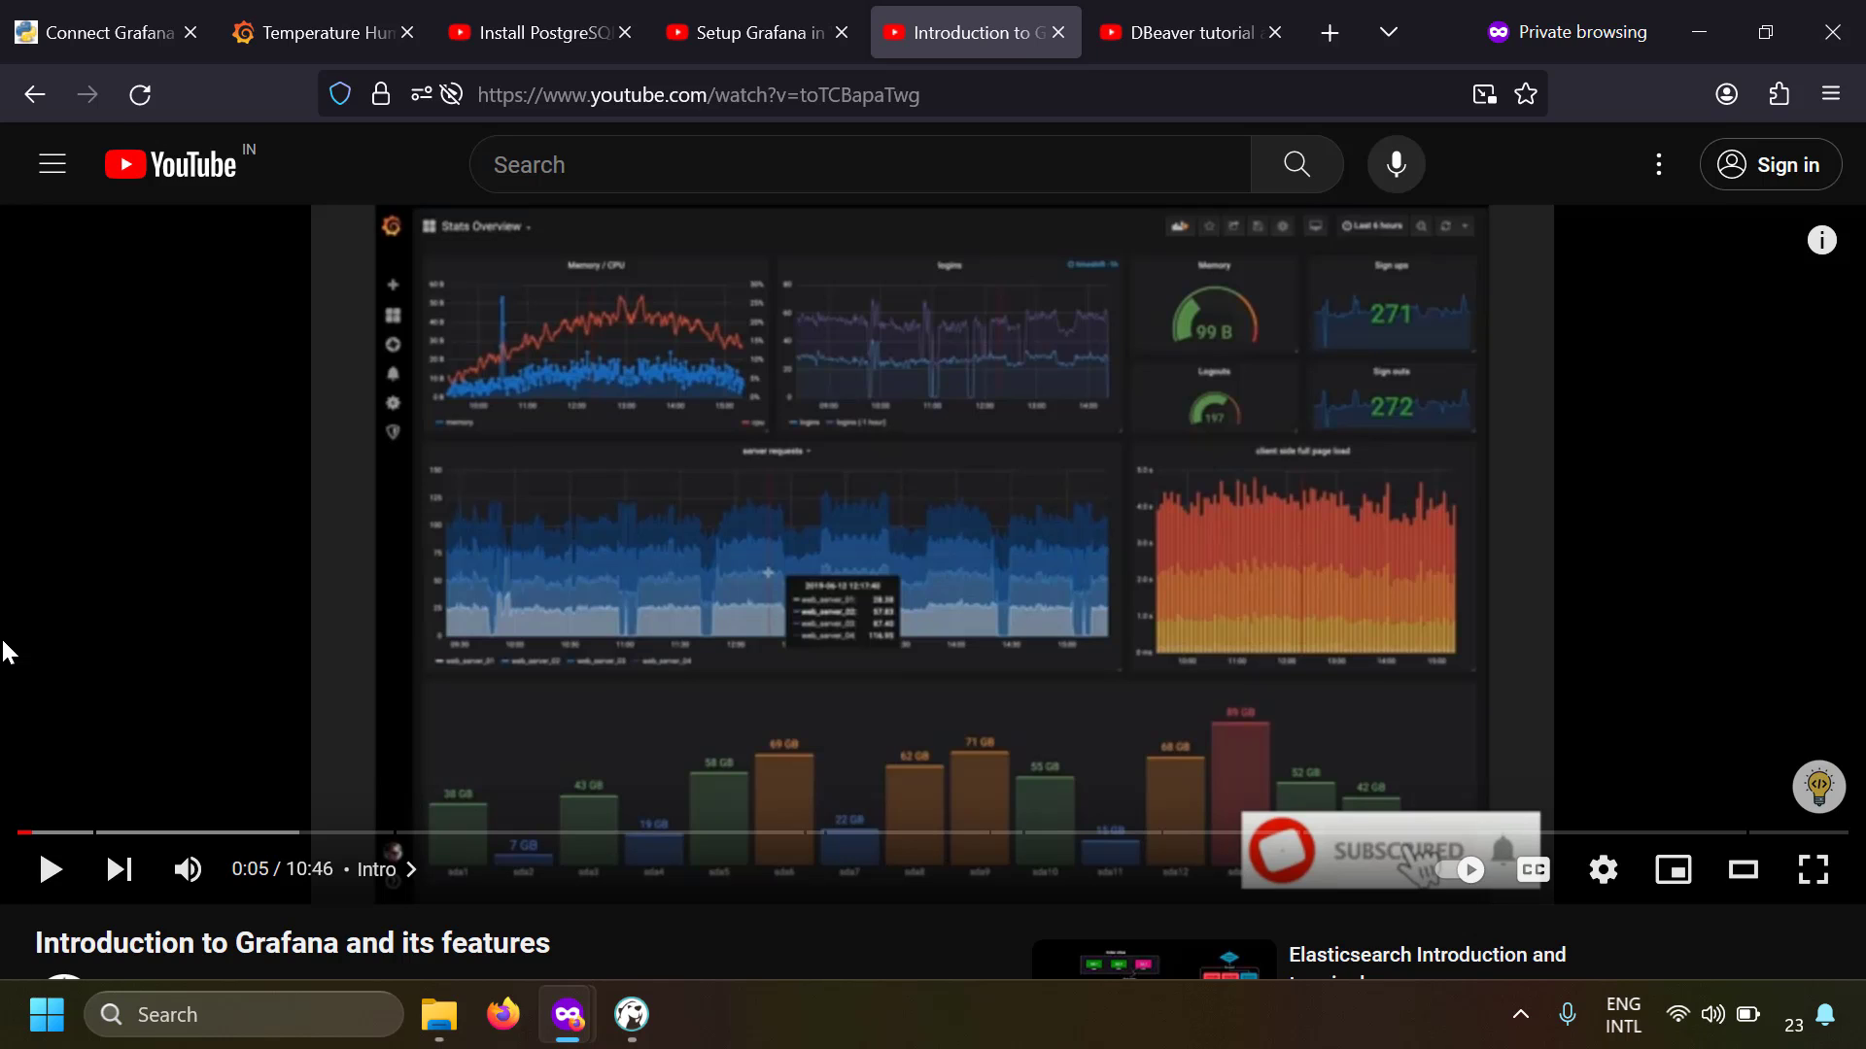
- Switch back one browser tab to the 'Setup Grafana in Windows' YouTube video
key(ctrl+shift+Tab)
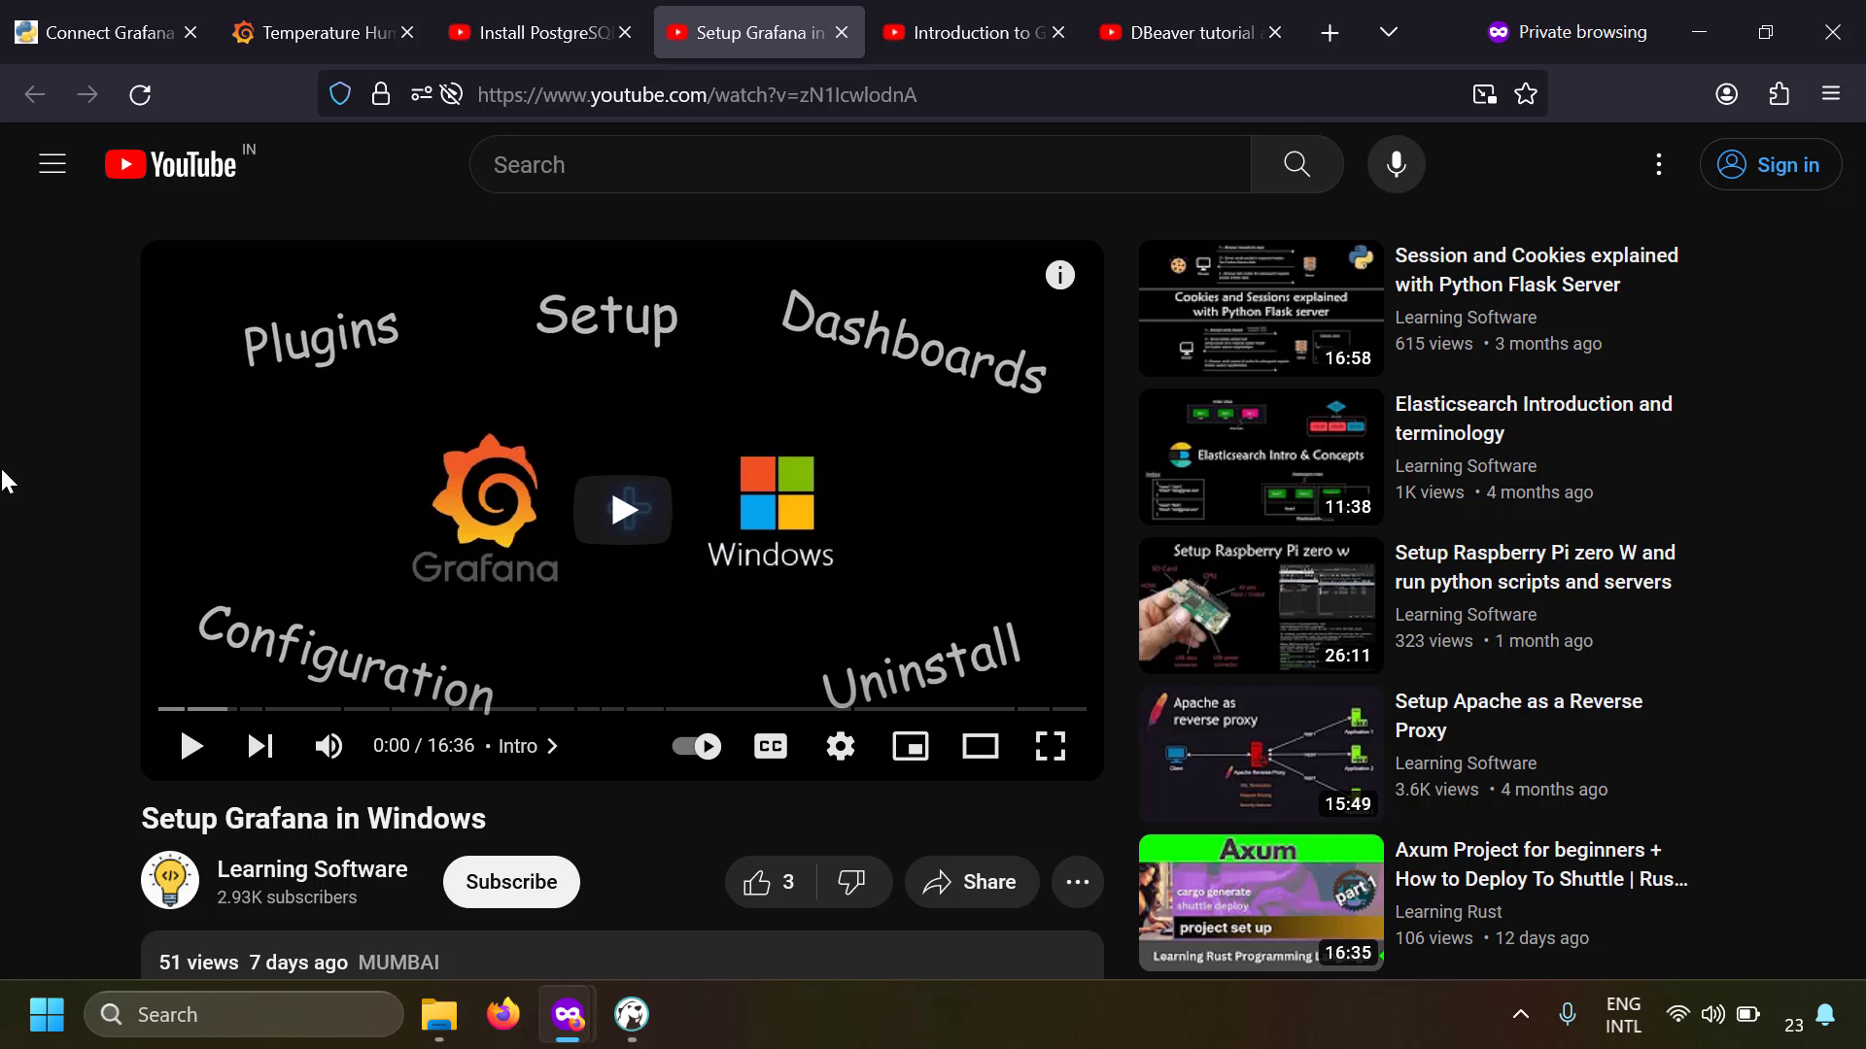
- Step back past the Install PostgreSQL video tab to the Grafana Temperature Humidity Dashboard tab
key(ctrl+shift+Tab)
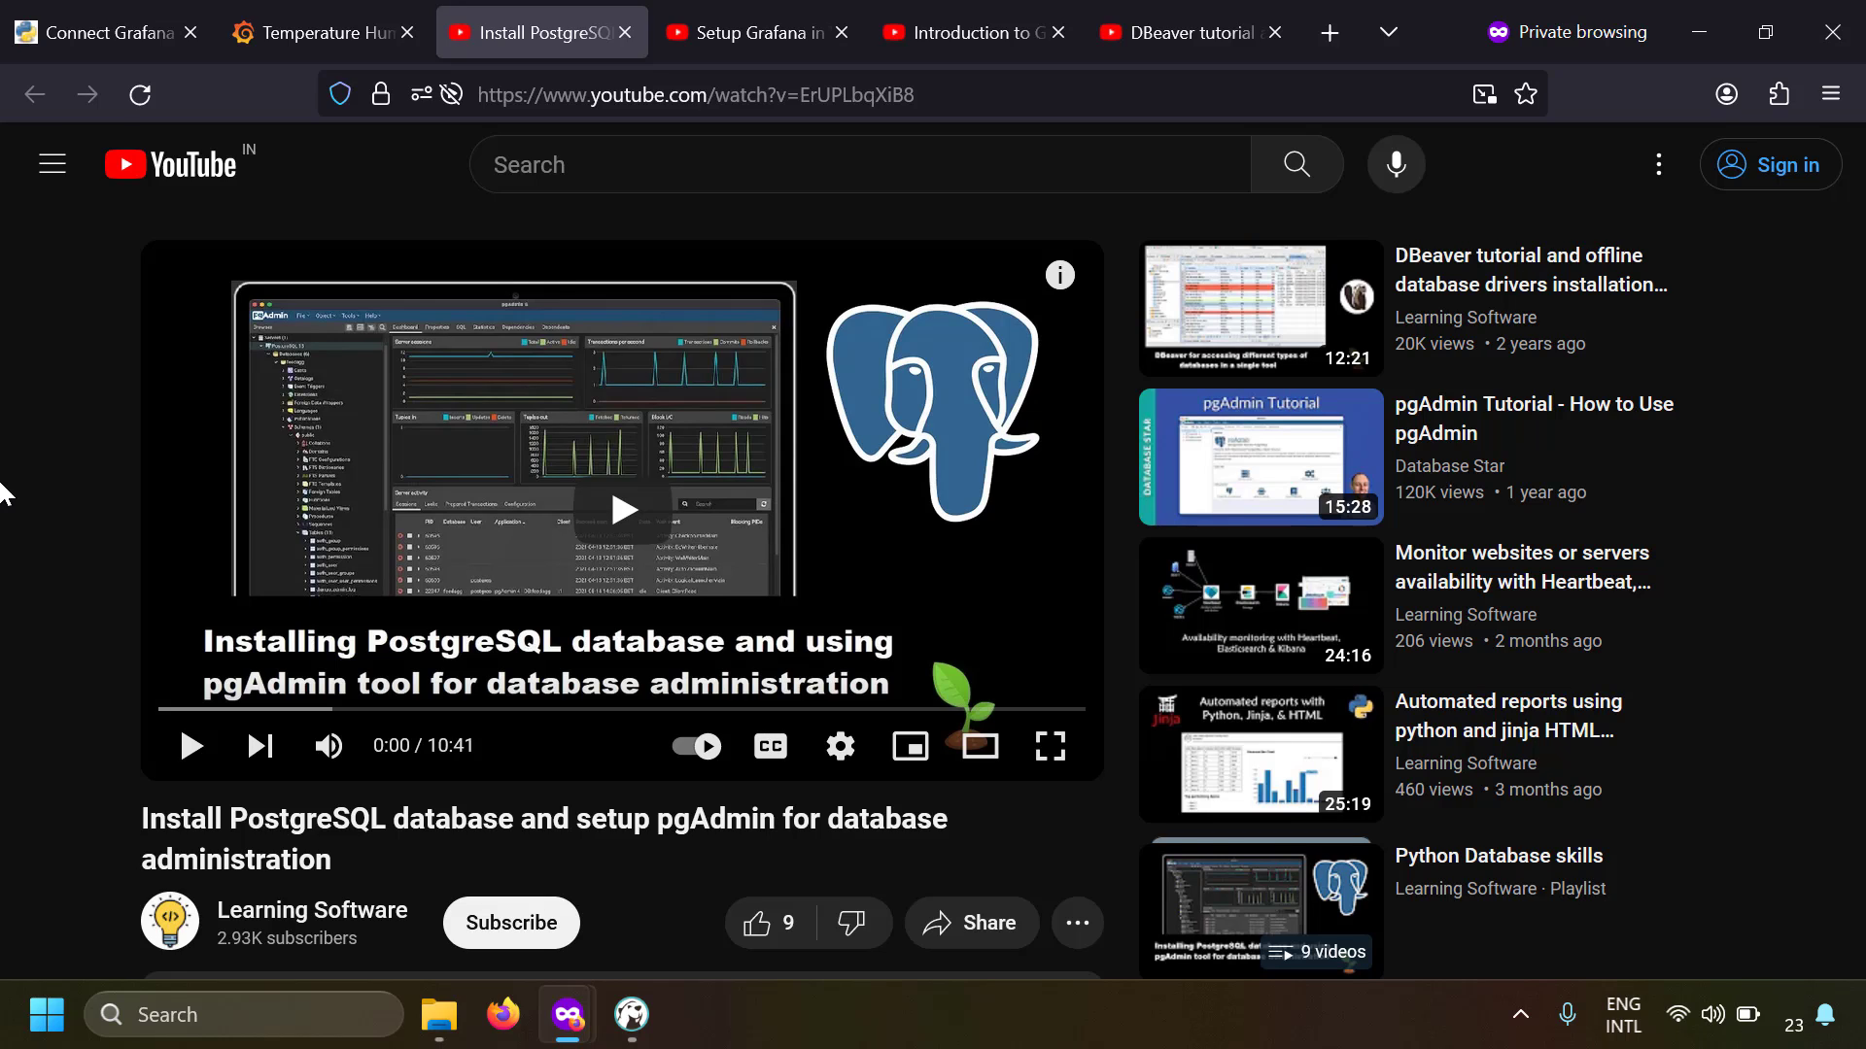
key(ctrl+shift+Tab)
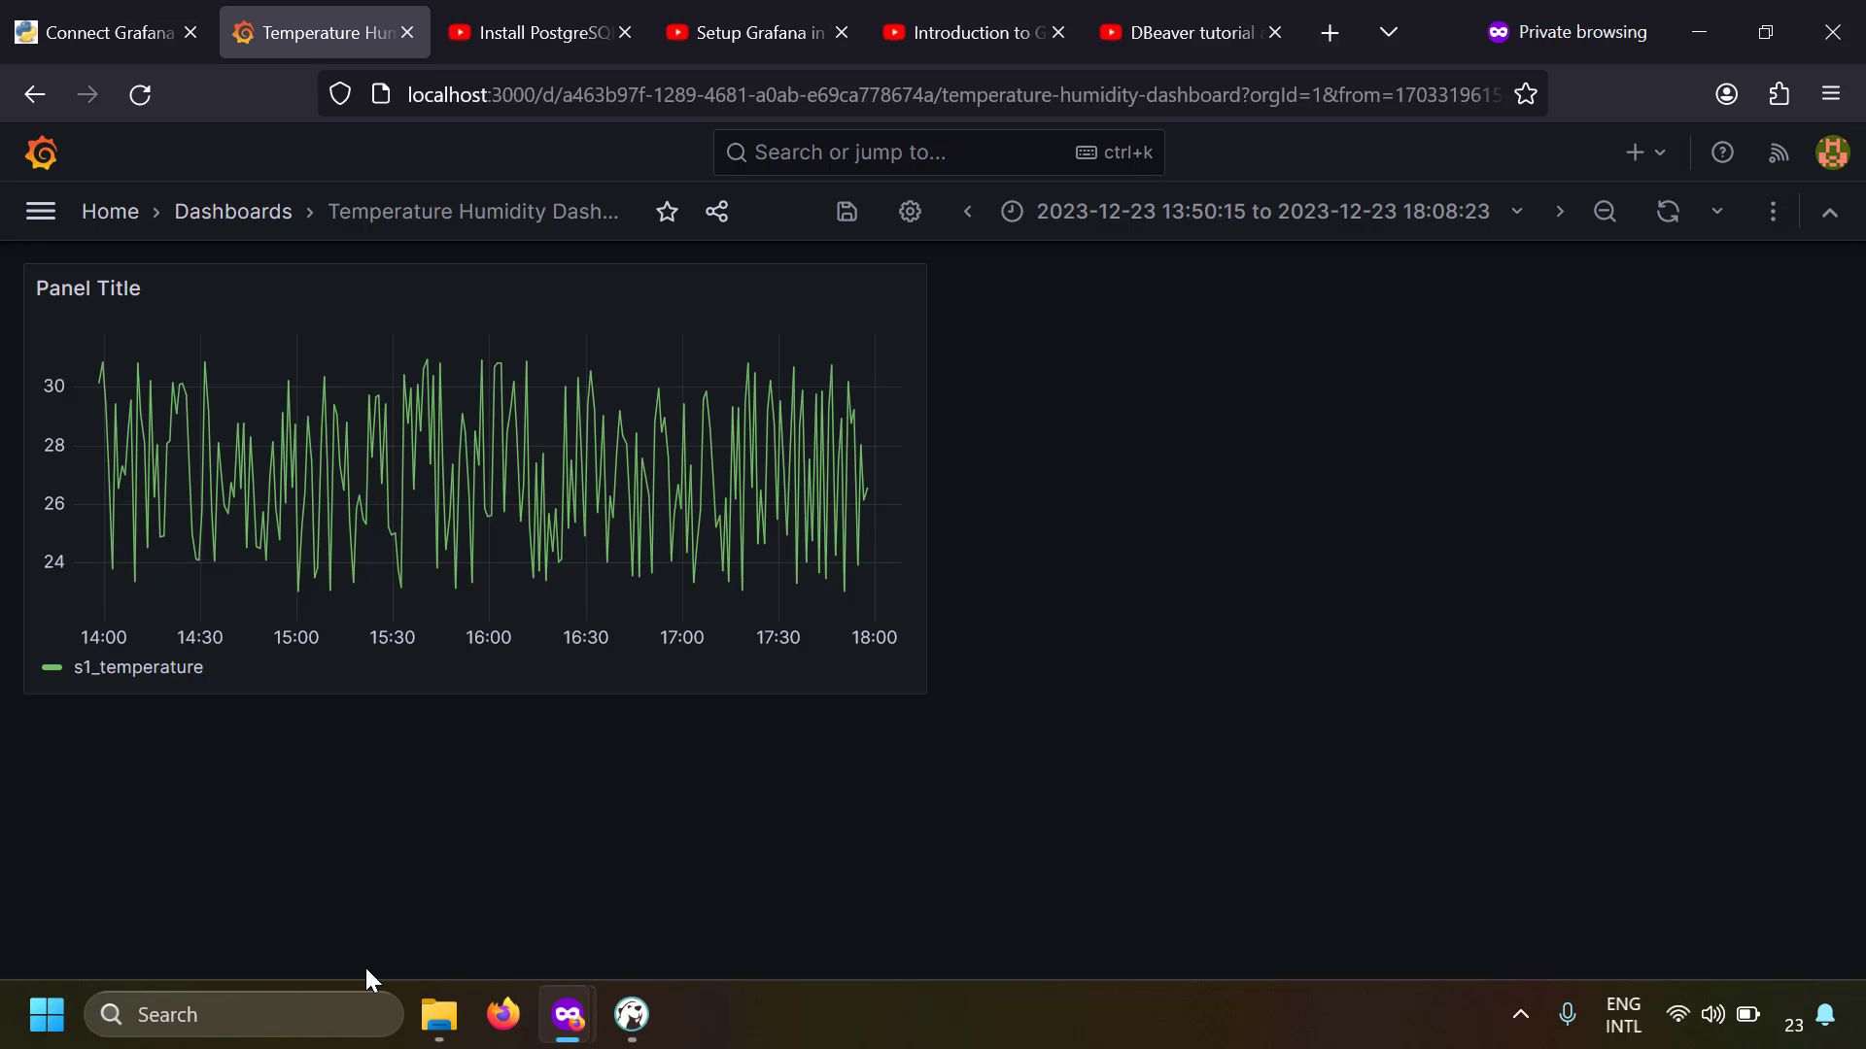
- Switch to DBeaver showing the 200 fetched rows of temp_hum_data
key(alt+Tab)
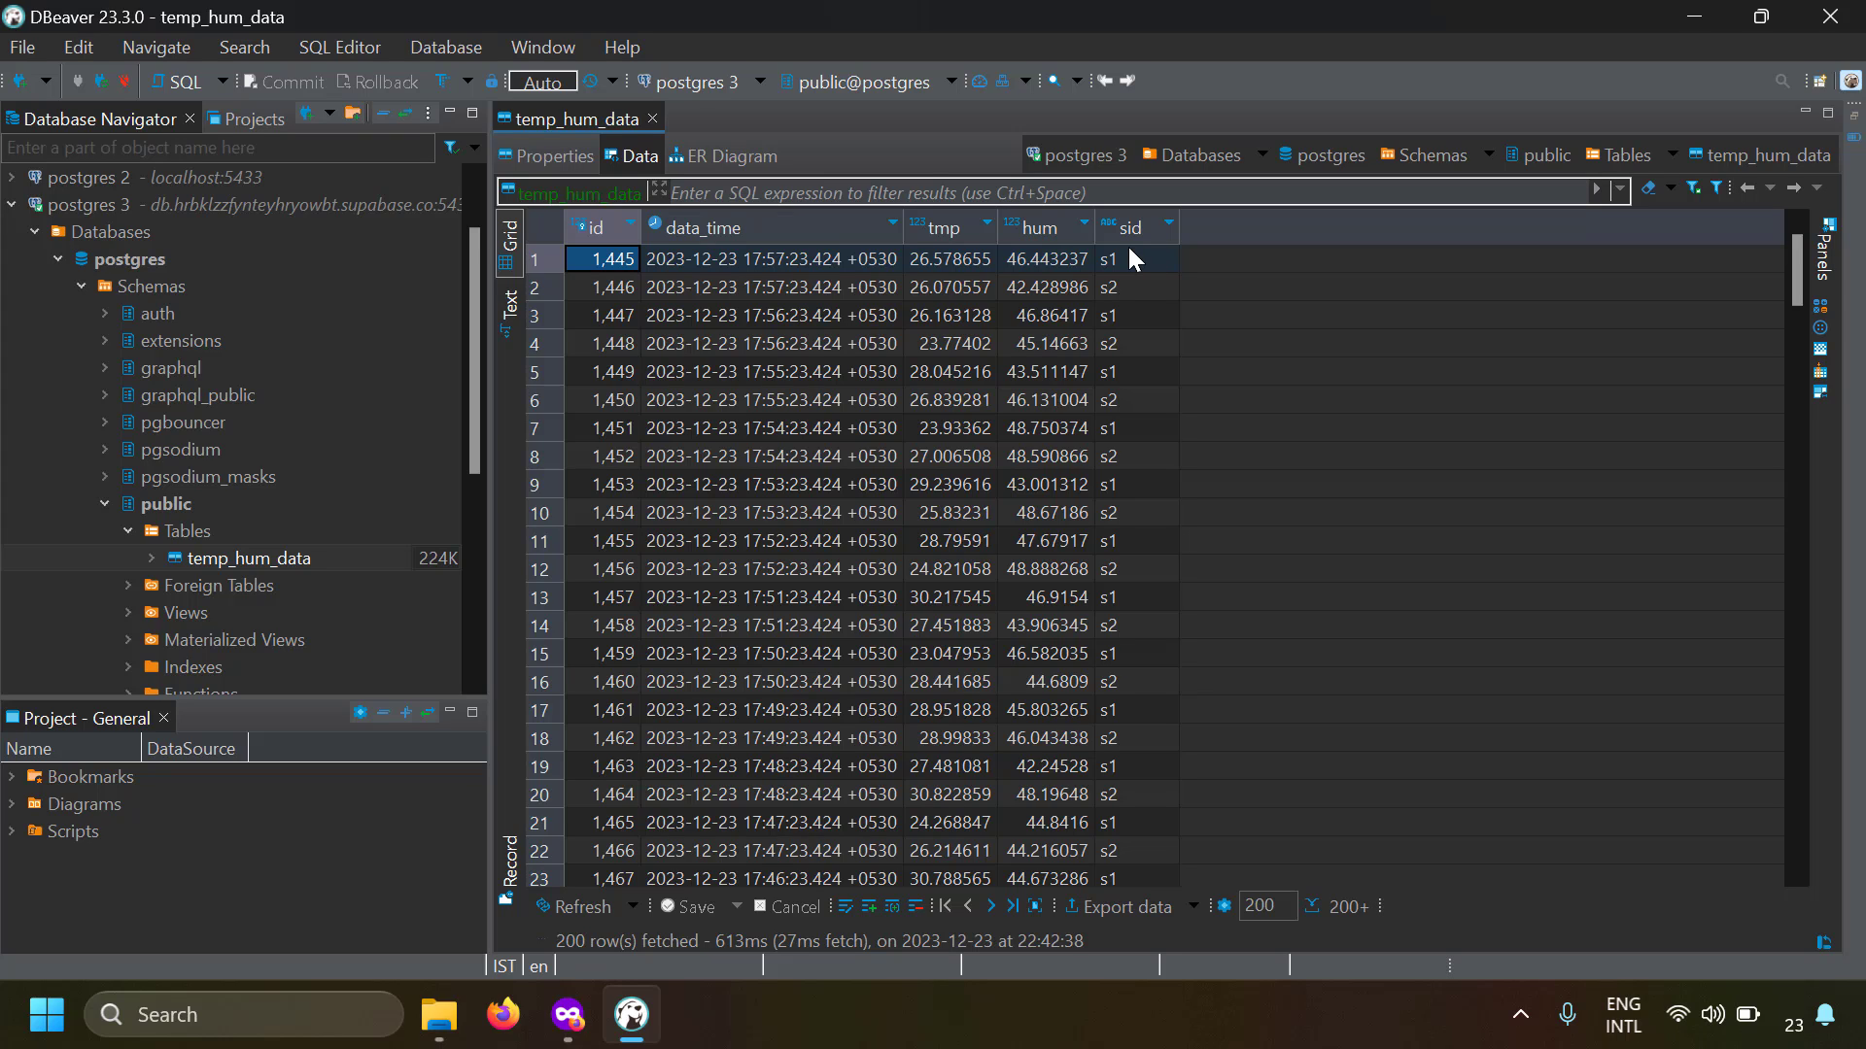
- Point out row 7's data_time value, then switch to the DBeaver tutorial video in Firefox
click(855, 428)
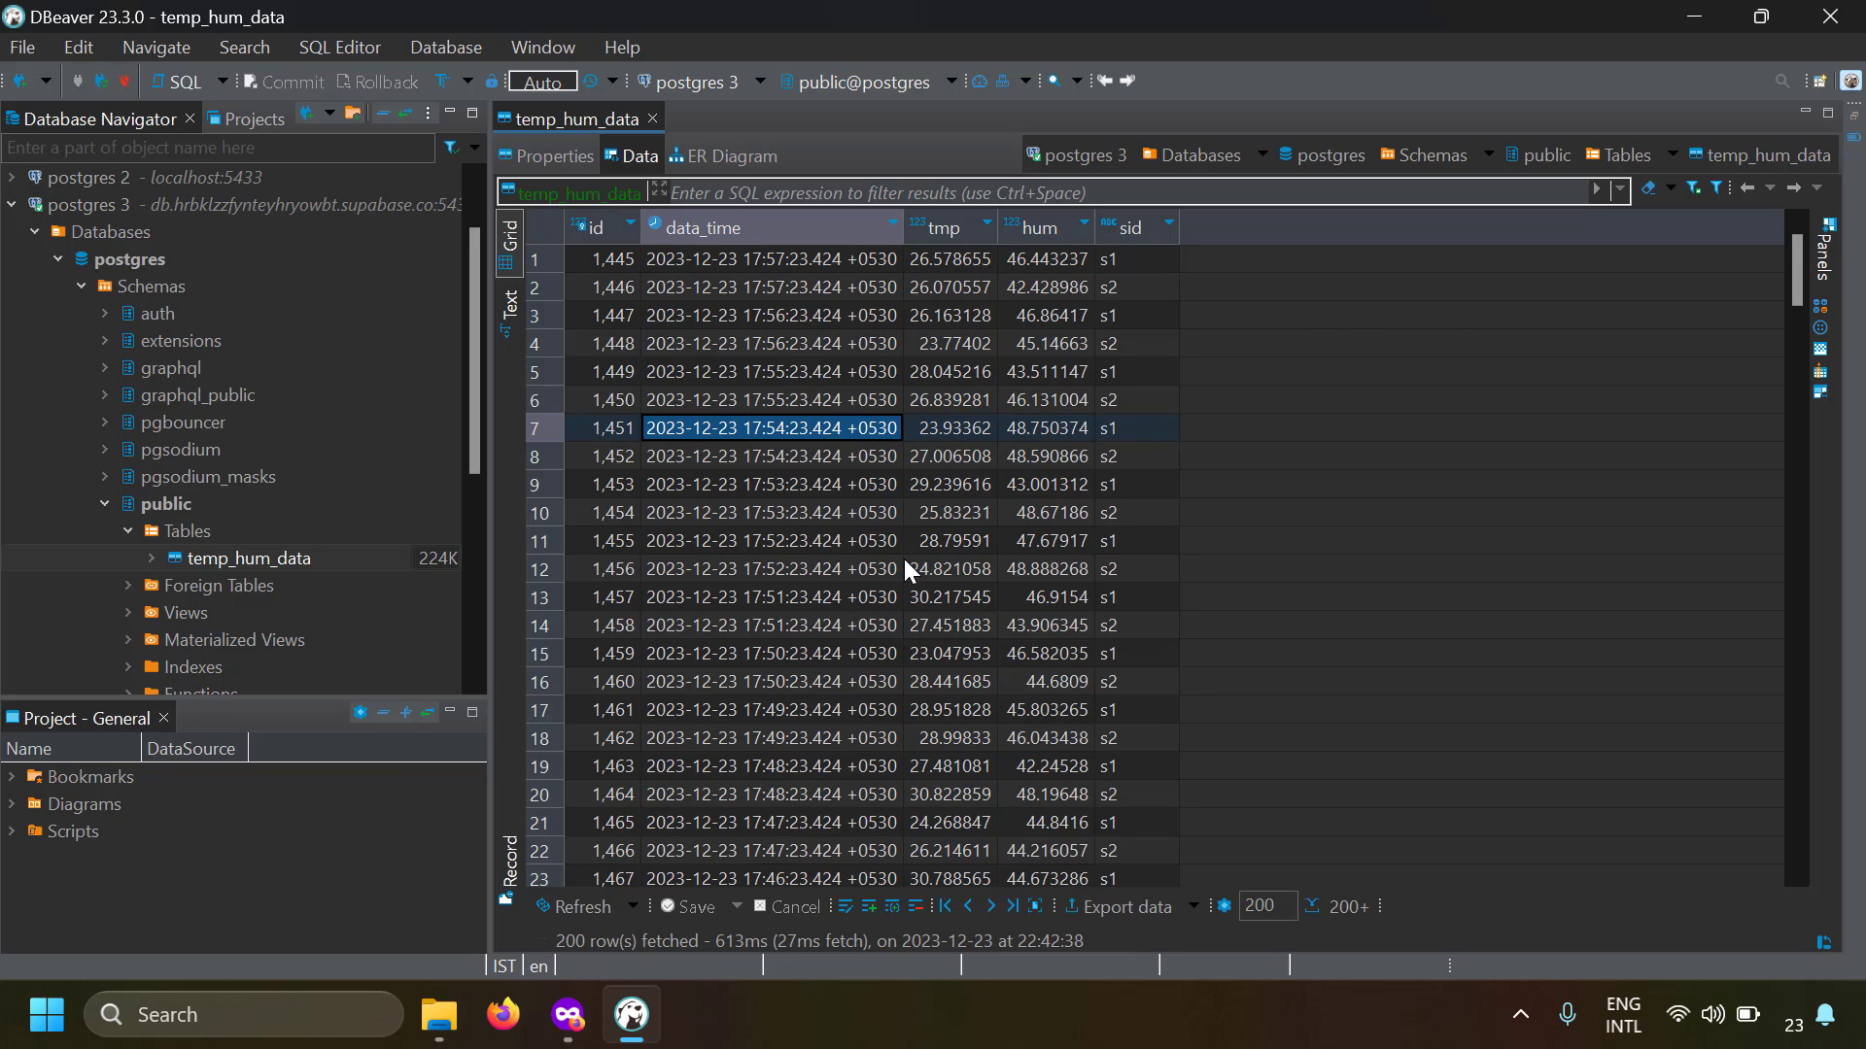
key(alt+Tab)
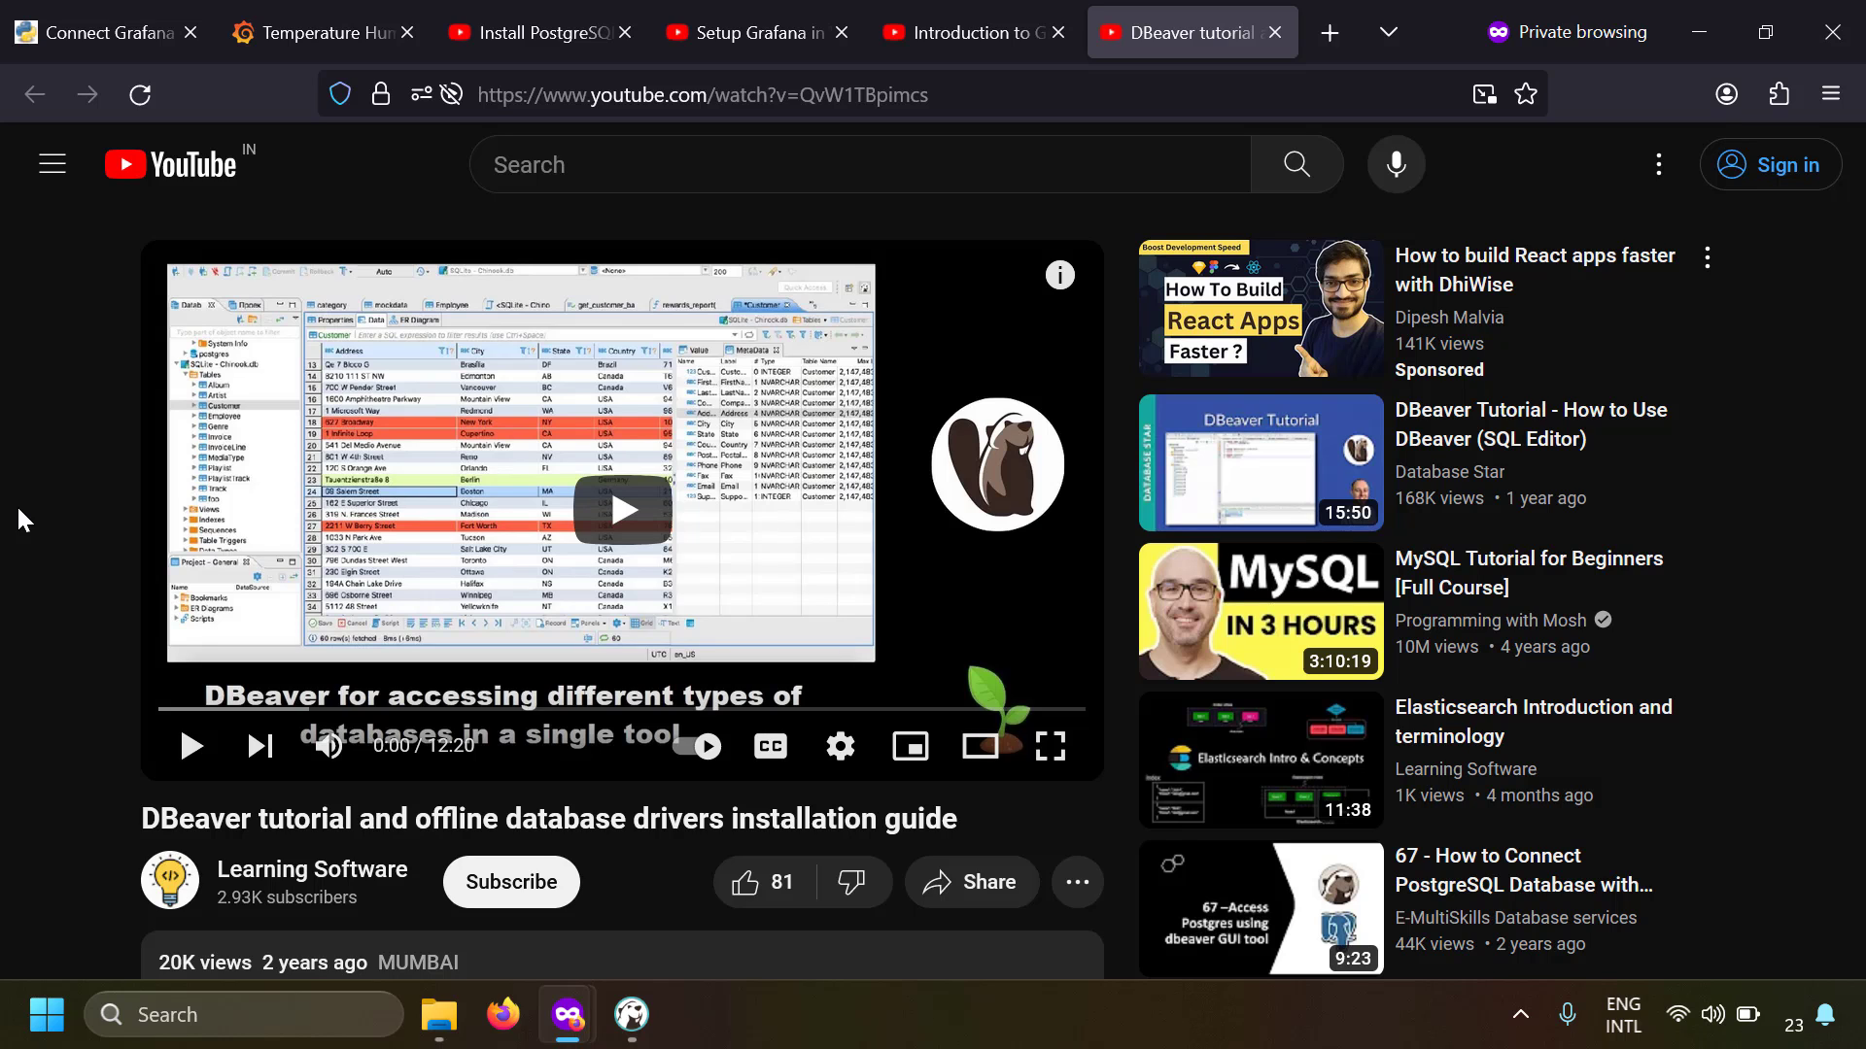
- Switch to the Taming Python blog page showing the public.temp_hum_data create table SQL
key(alt+Tab)
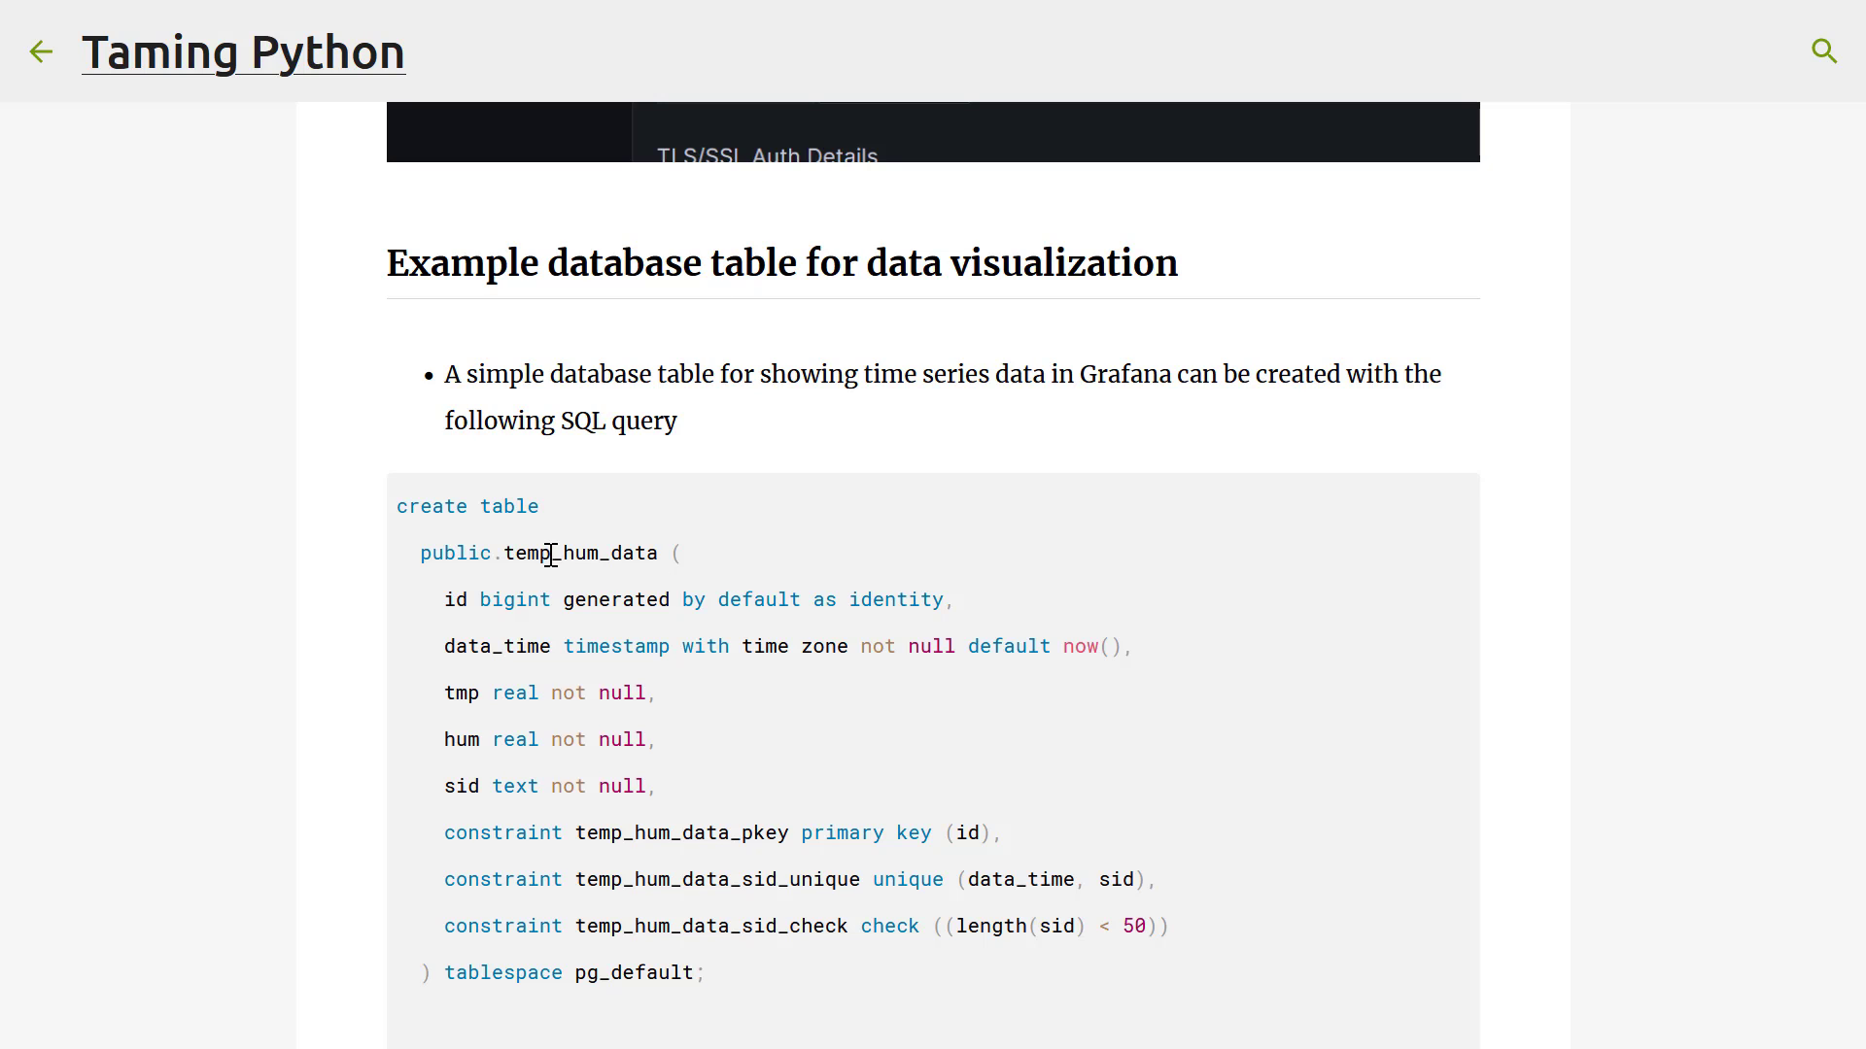
- Highlight the temp_hum_data table name and its id, data_time, tmp, hum and sid column definitions
drag(399, 503, 736, 933)
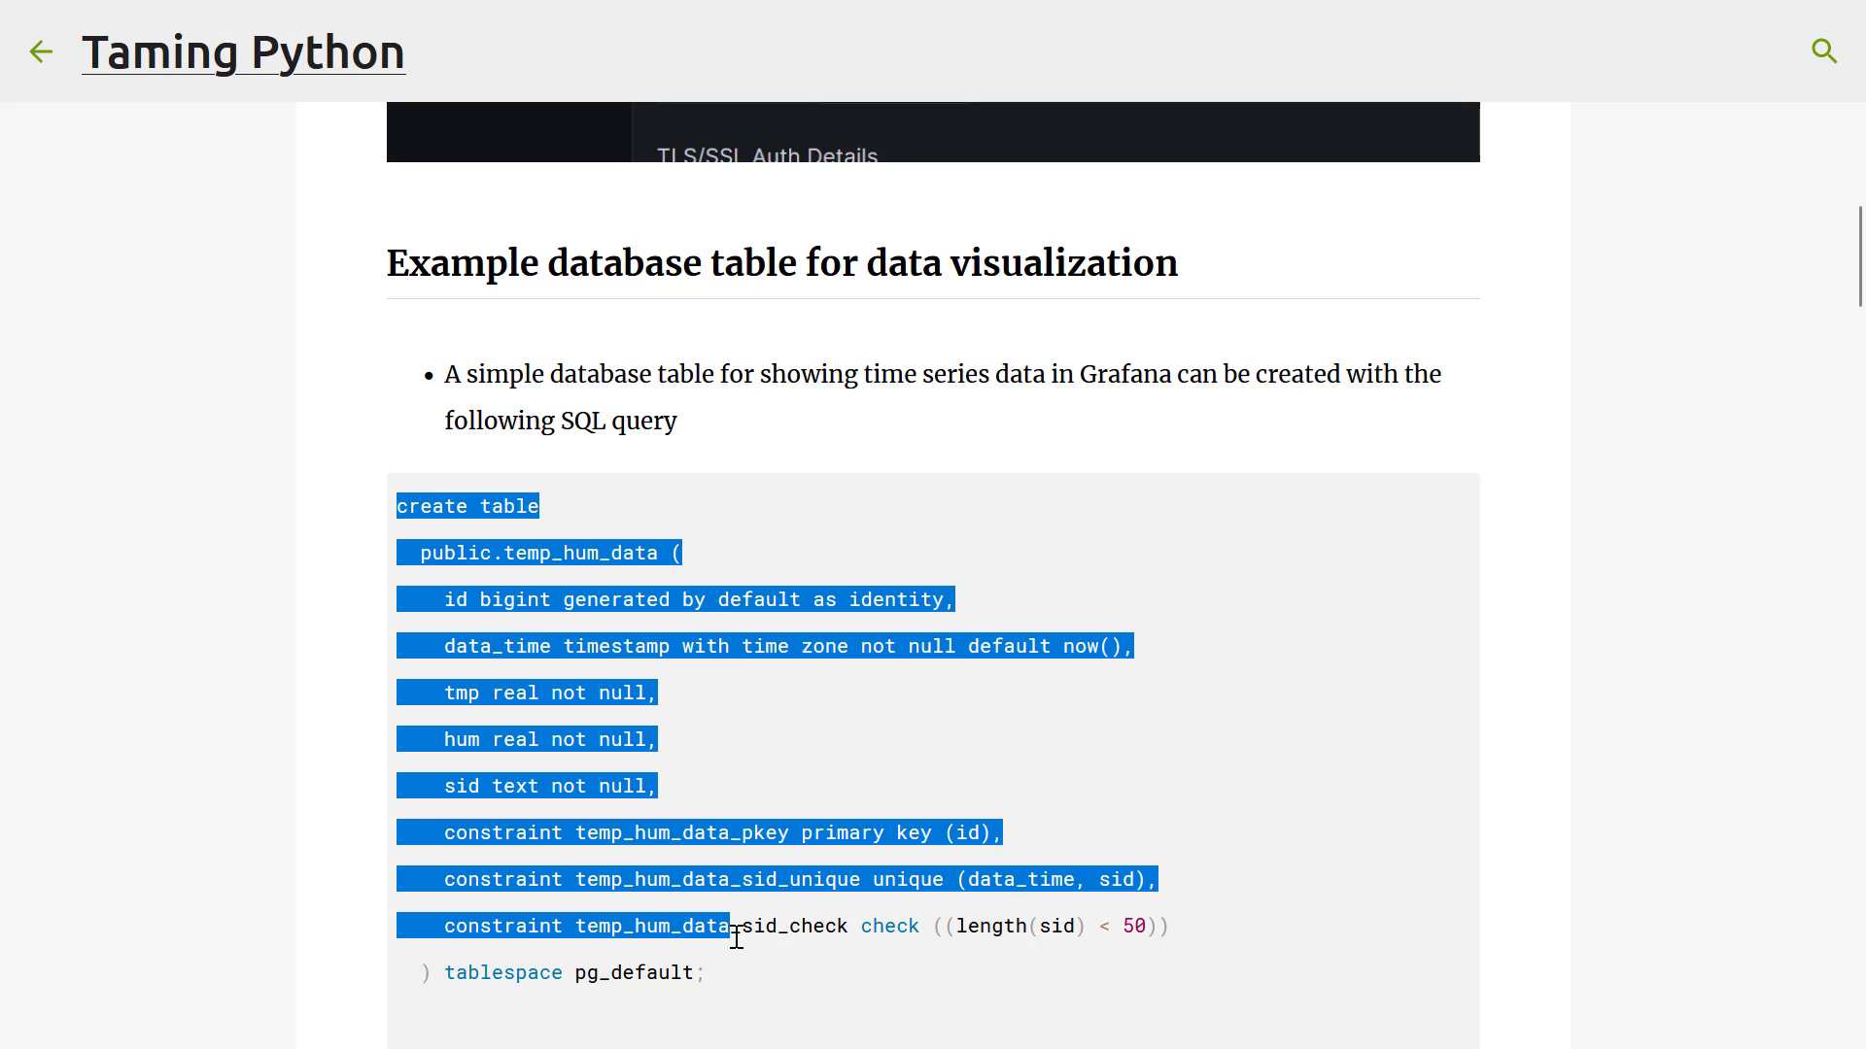
click(554, 672)
drag(507, 555, 654, 556)
drag(439, 600, 953, 600)
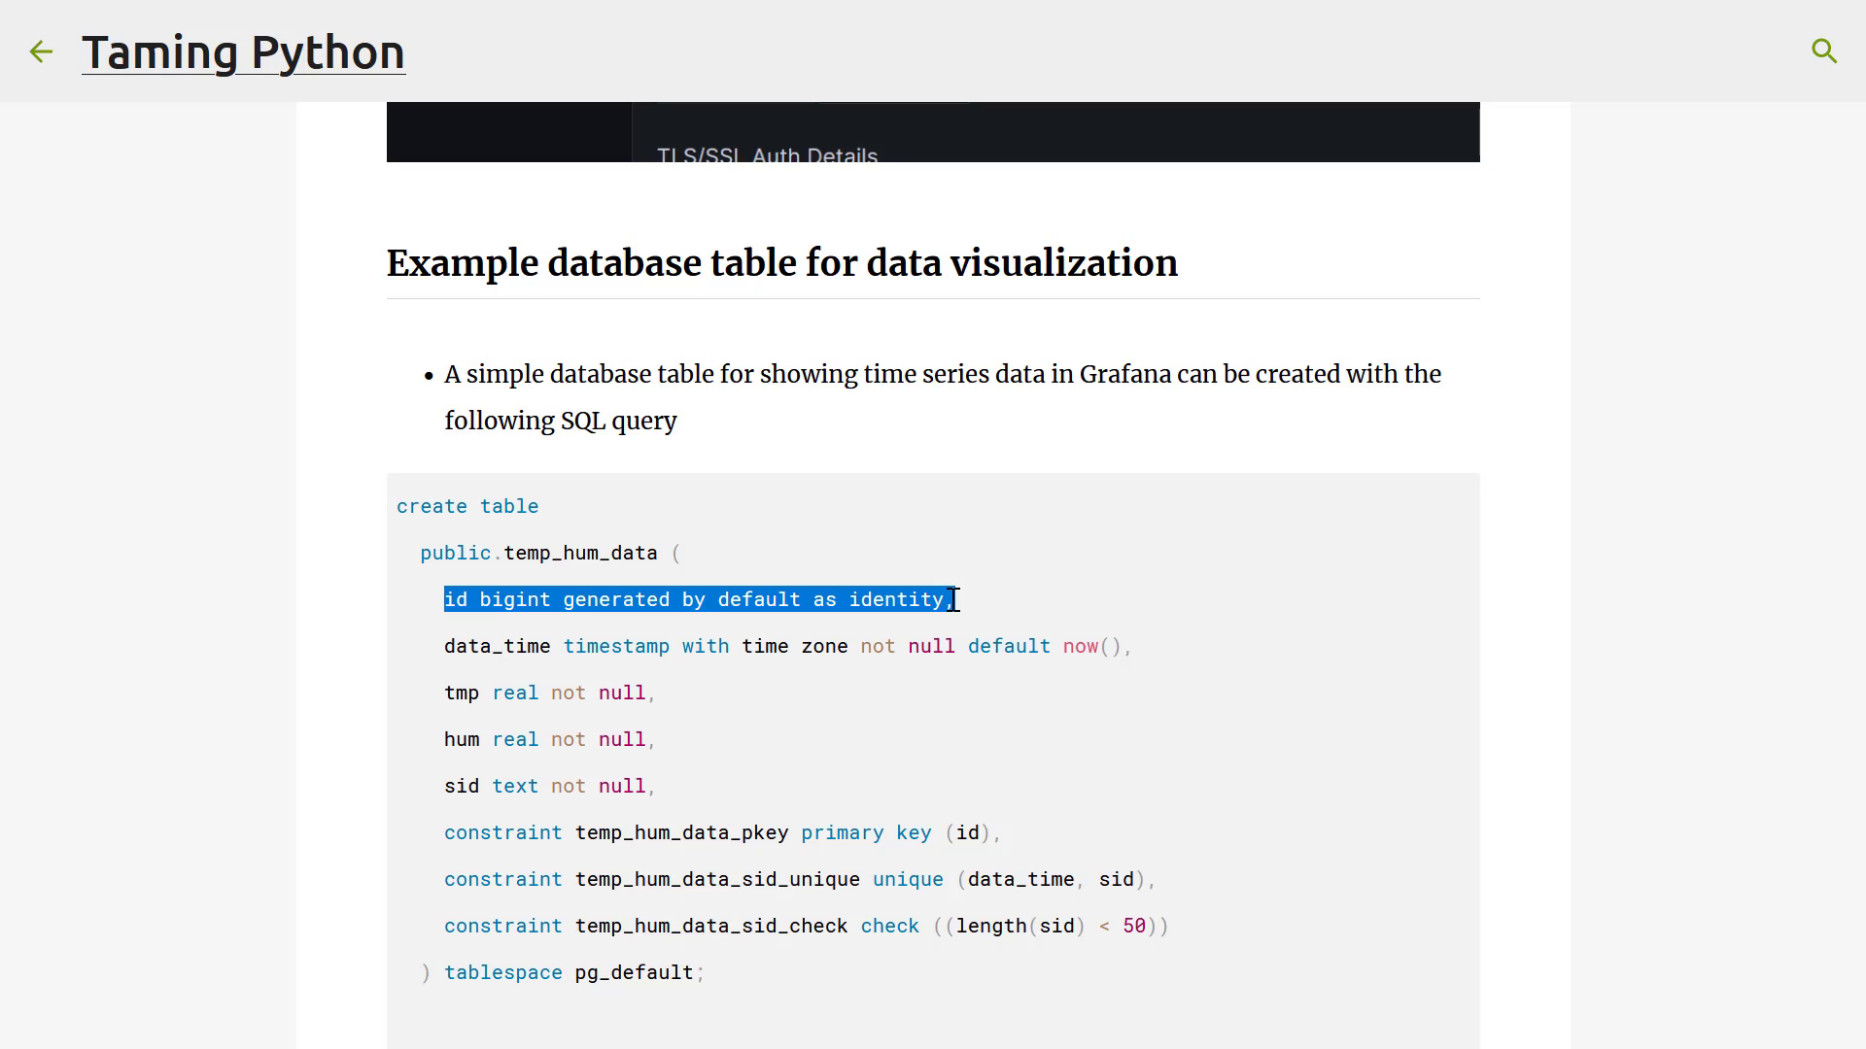
drag(455, 645, 1038, 645)
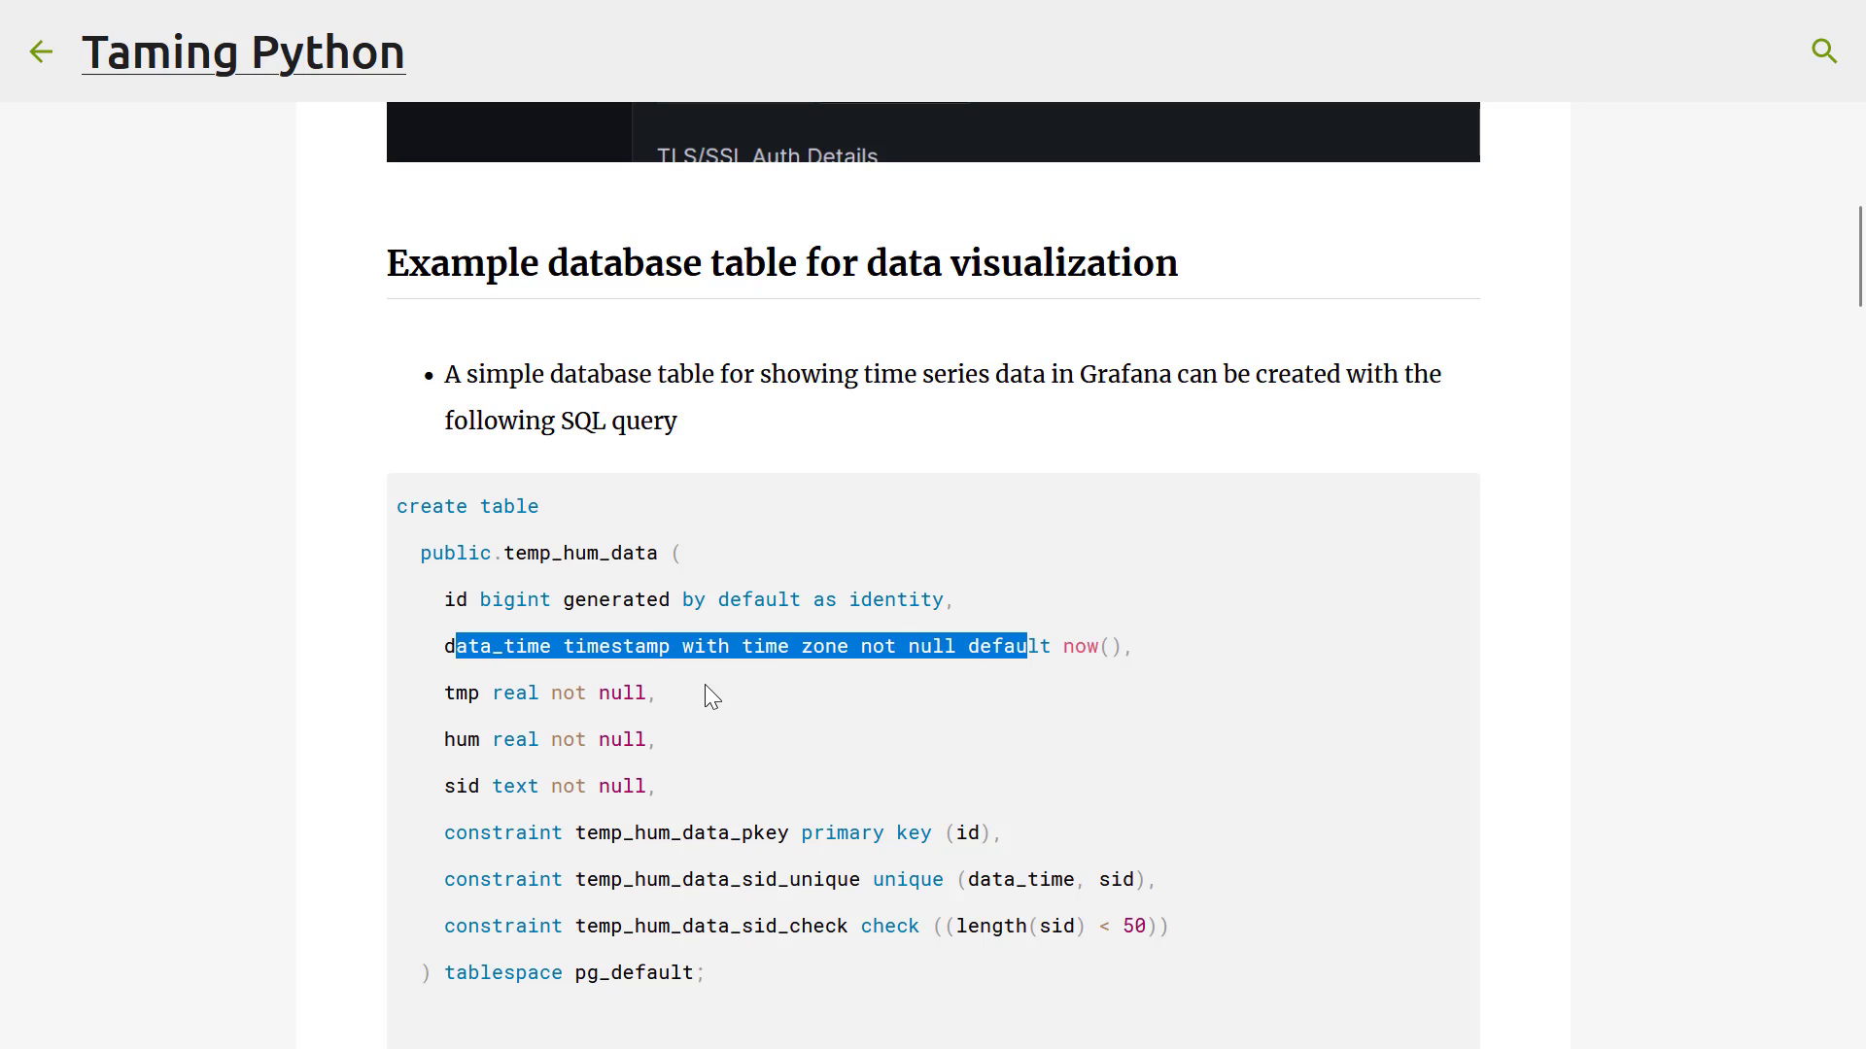
drag(478, 693, 642, 733)
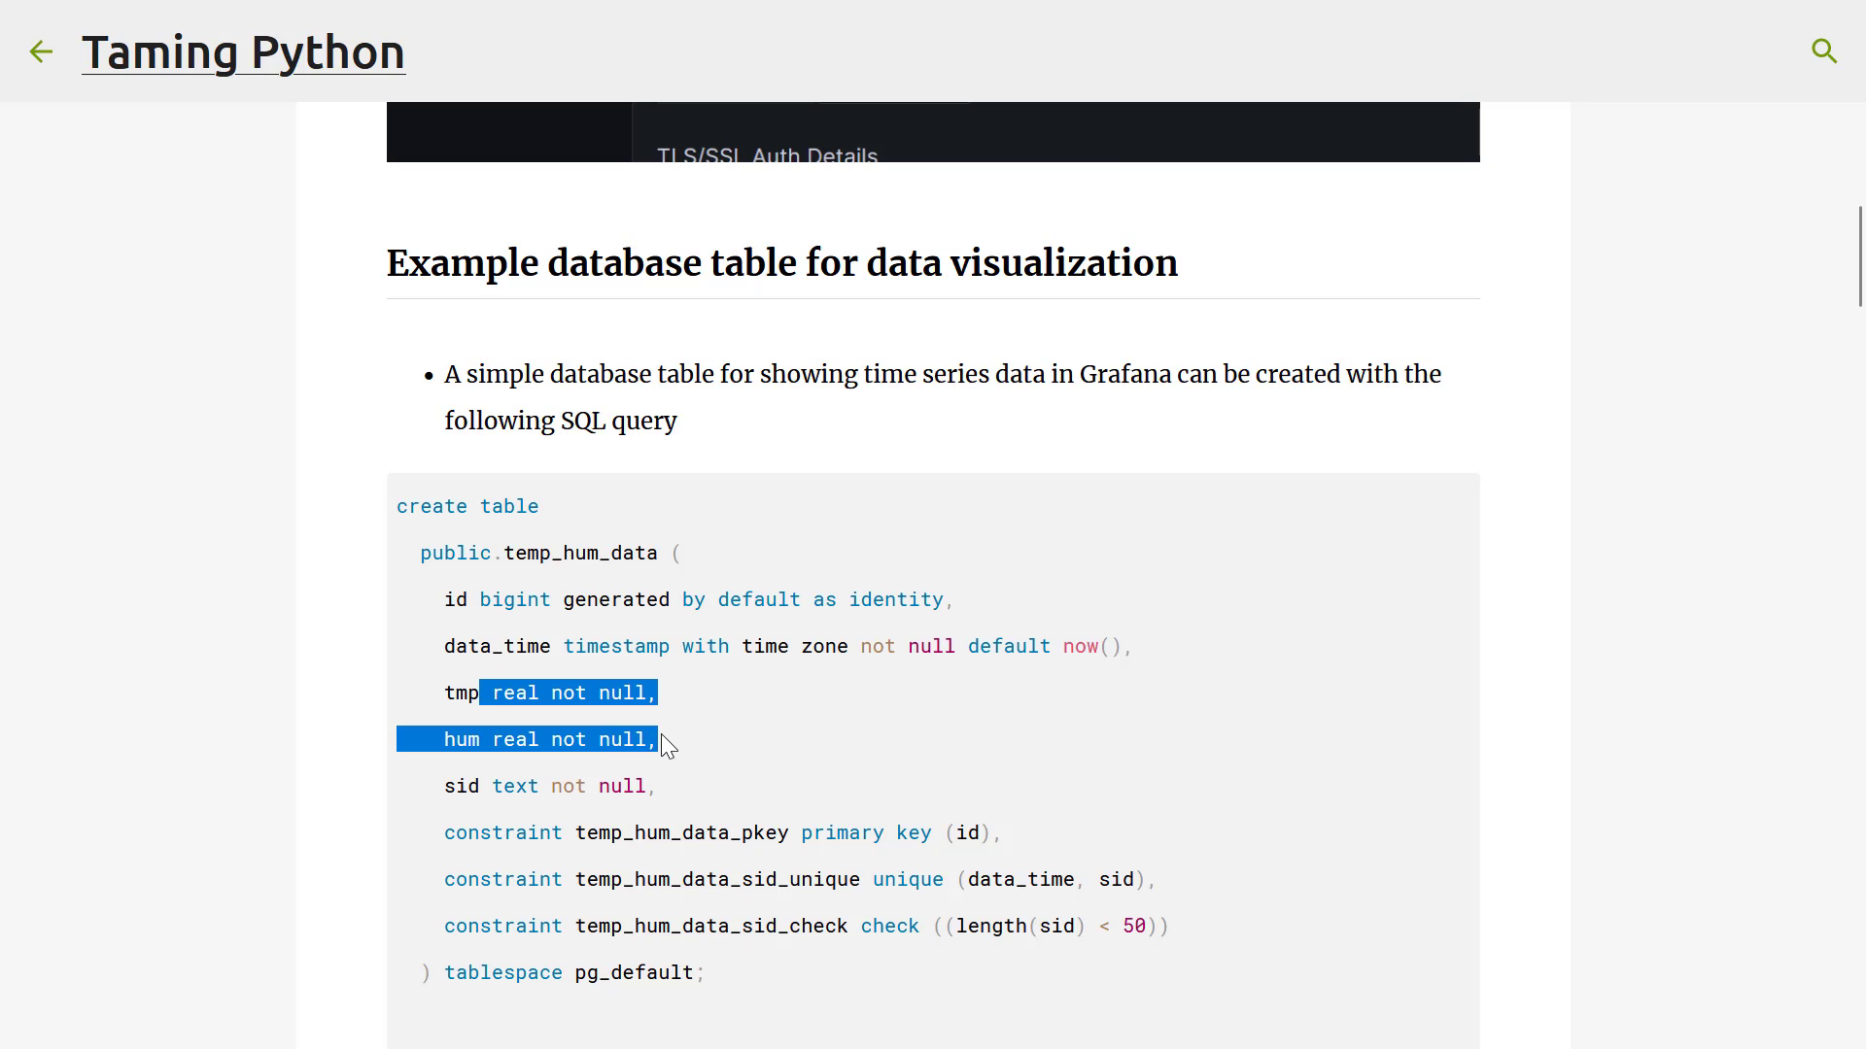
click(448, 785)
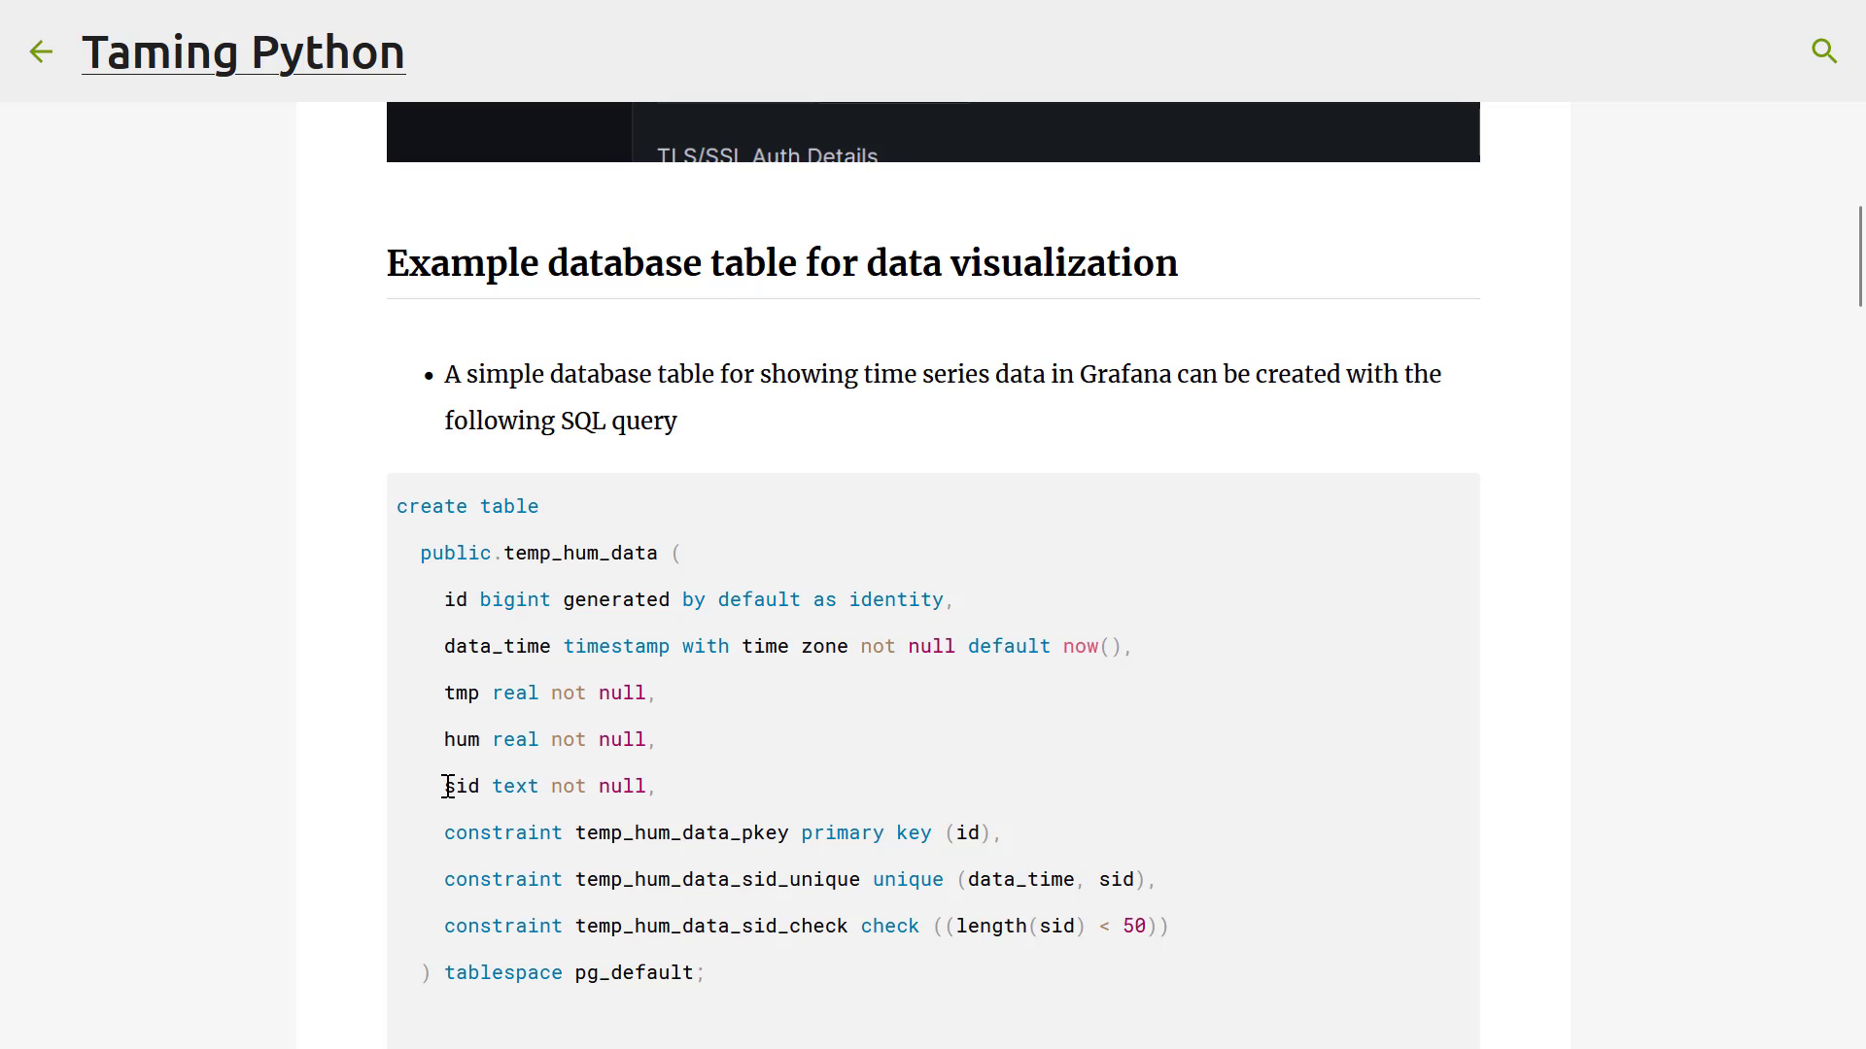
drag(448, 785, 663, 778)
- Highlight the id primary key and sid length check constraints, then select the whole statement
scroll(669, 785, down, 3)
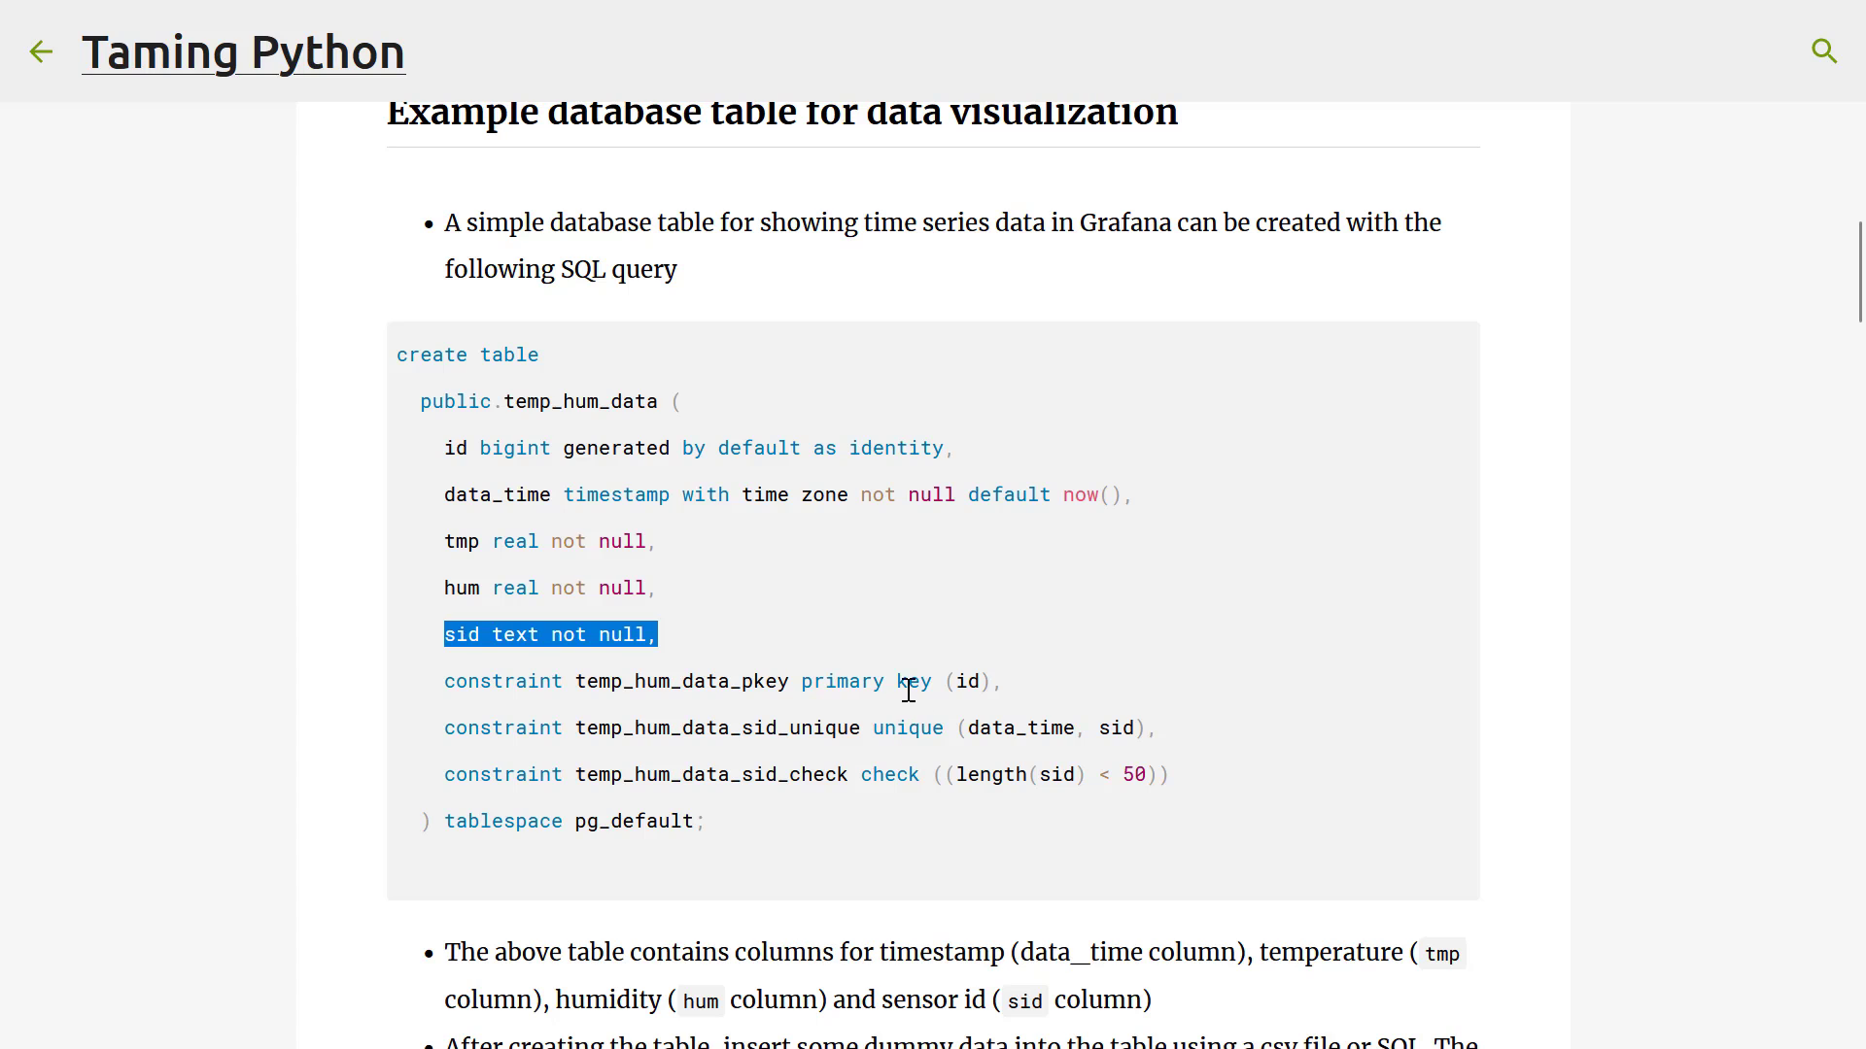
drag(909, 681, 1132, 733)
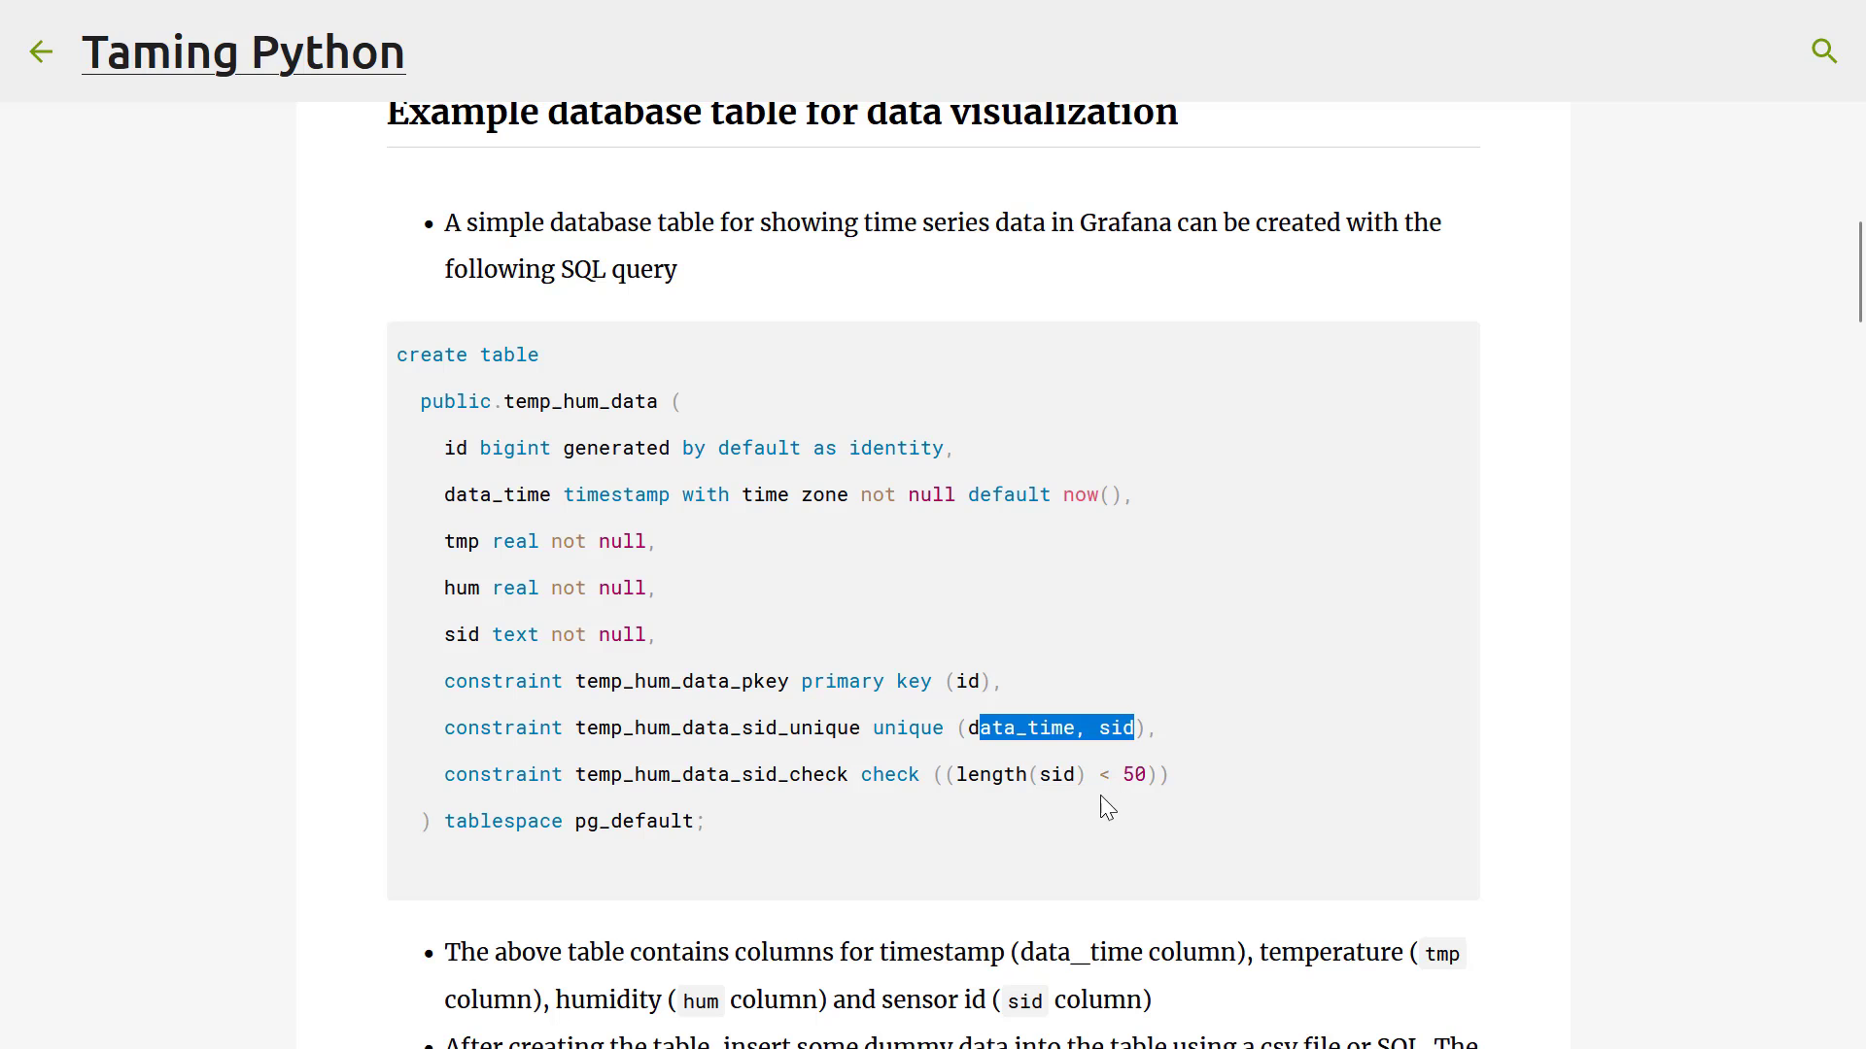
drag(1002, 776, 1150, 774)
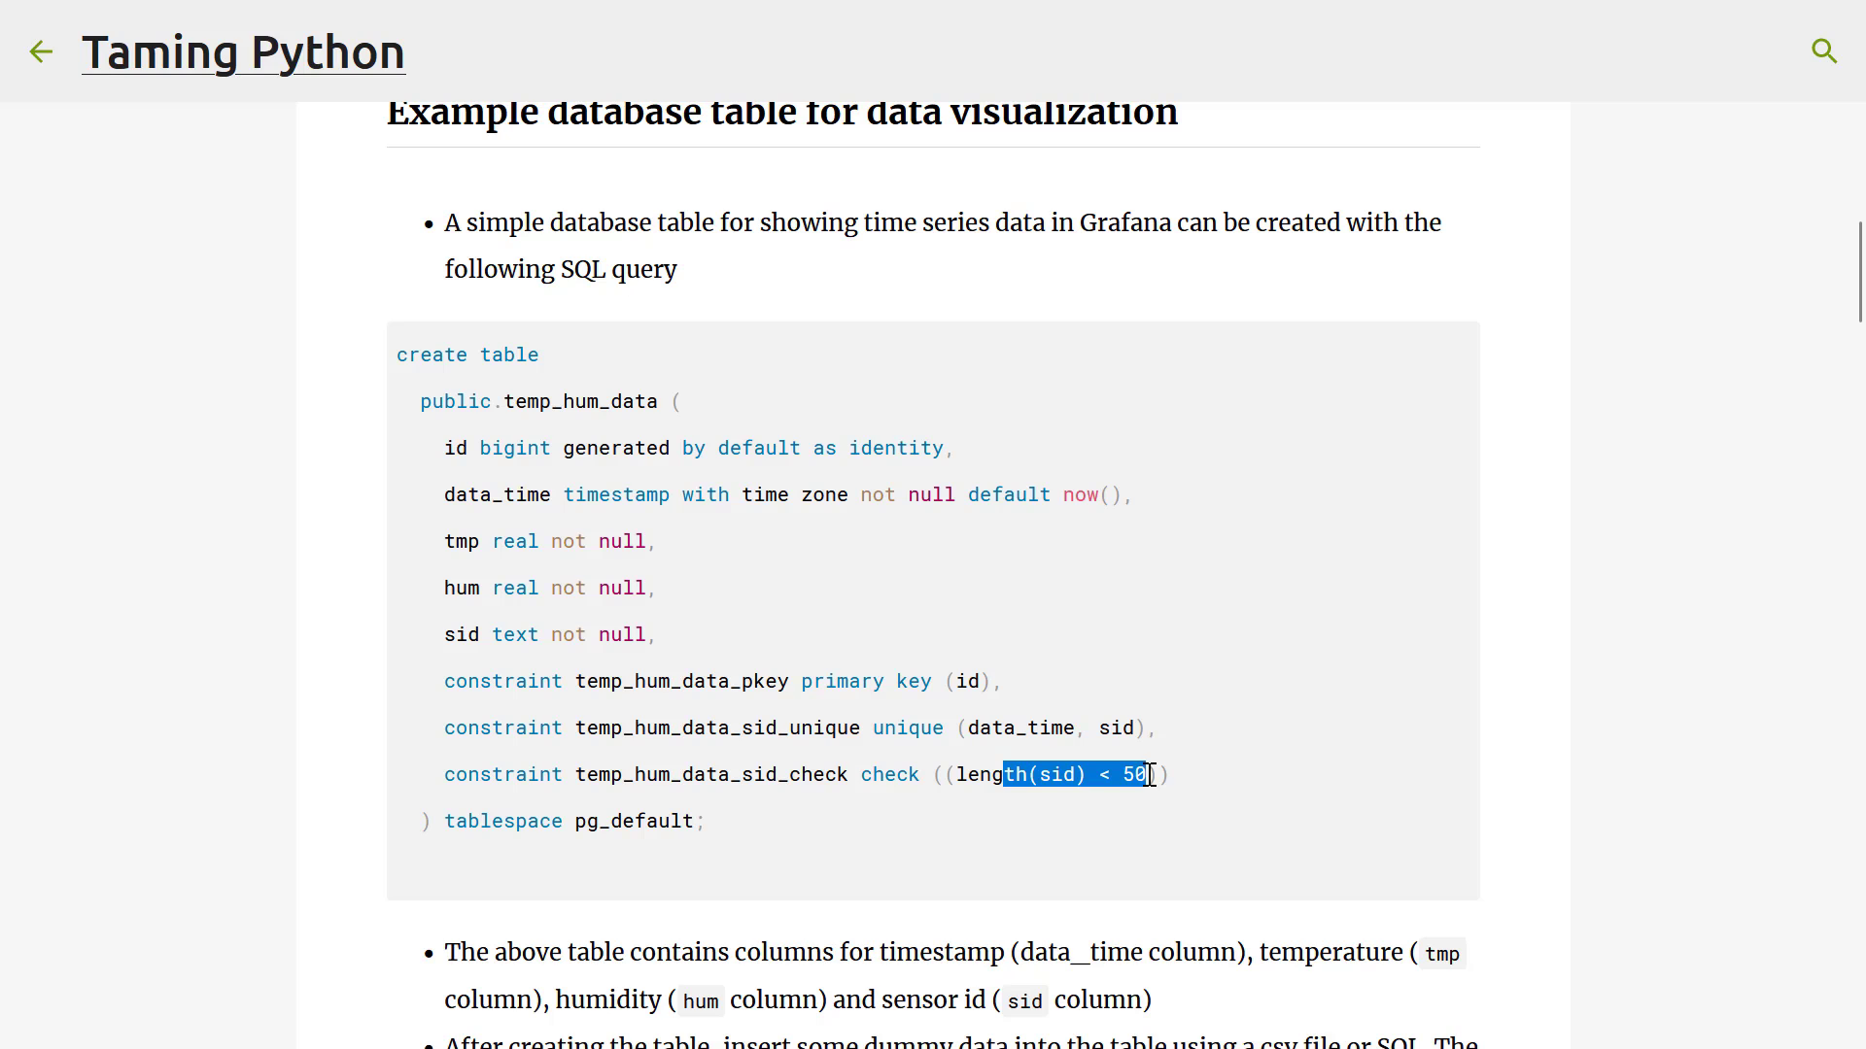
drag(418, 363, 753, 848)
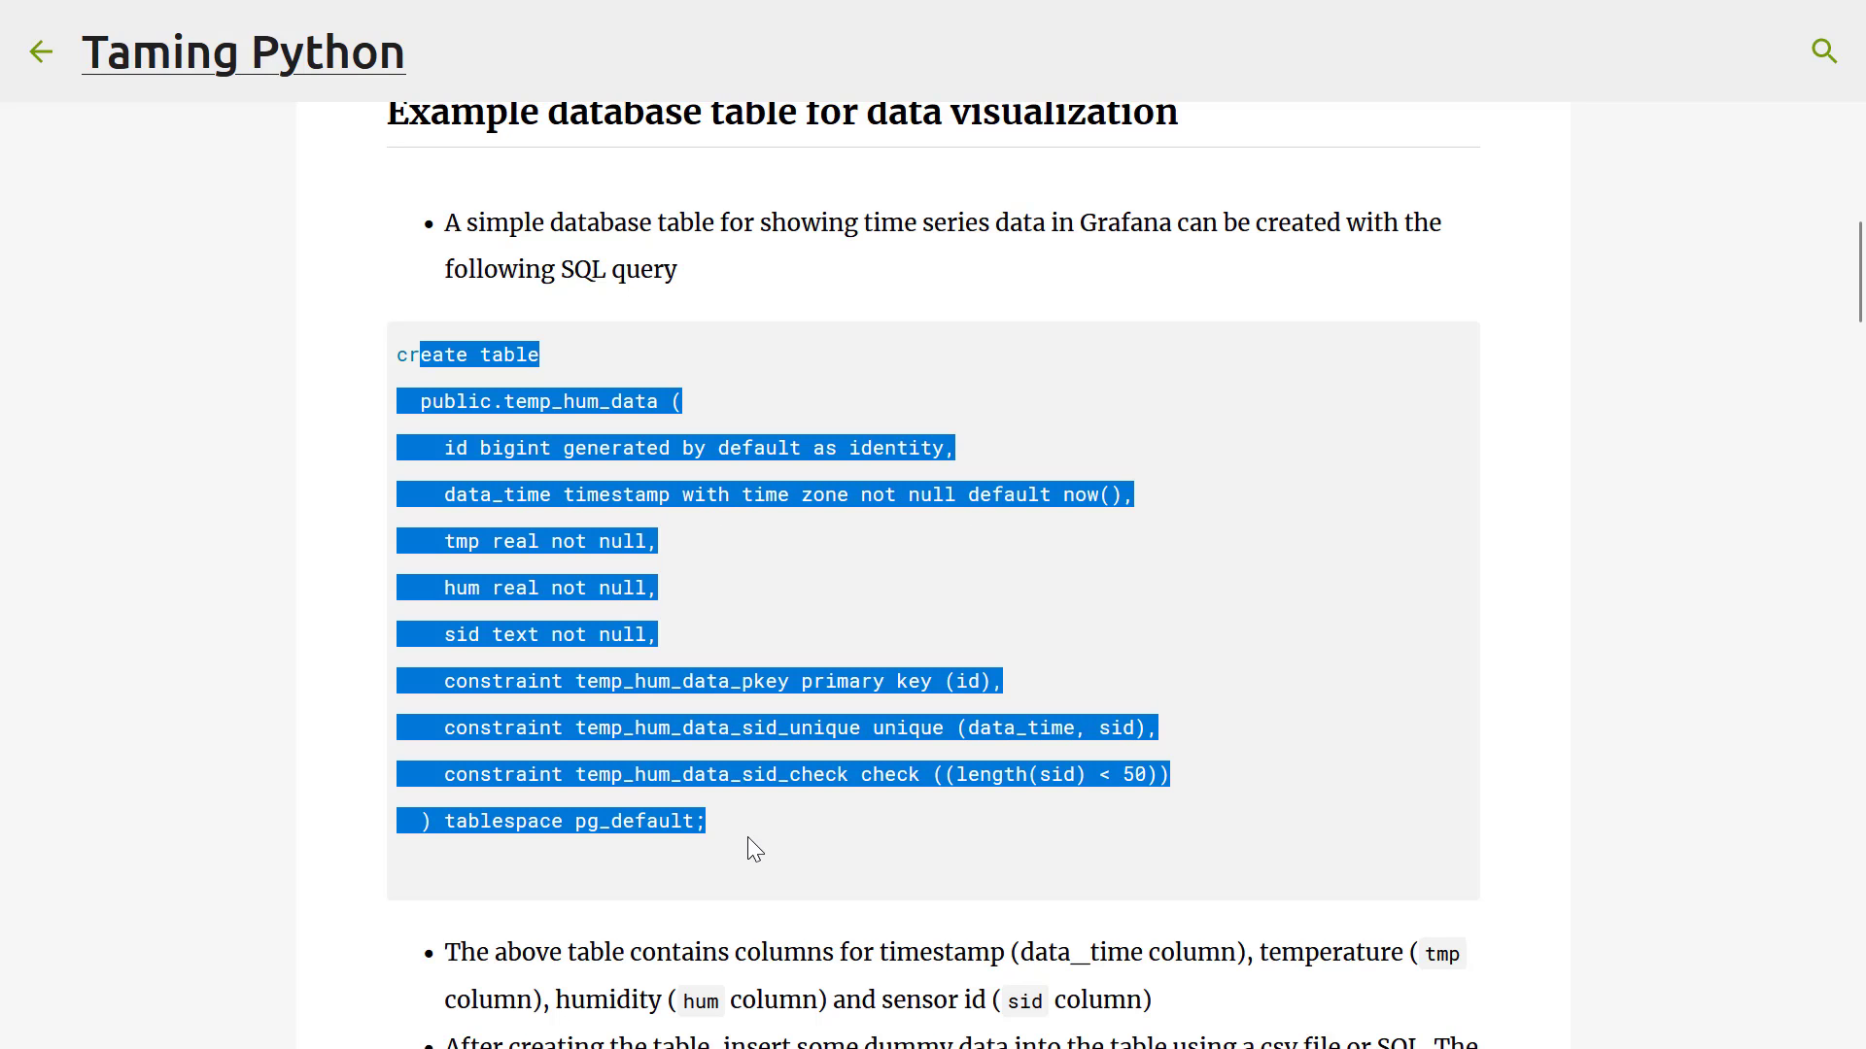
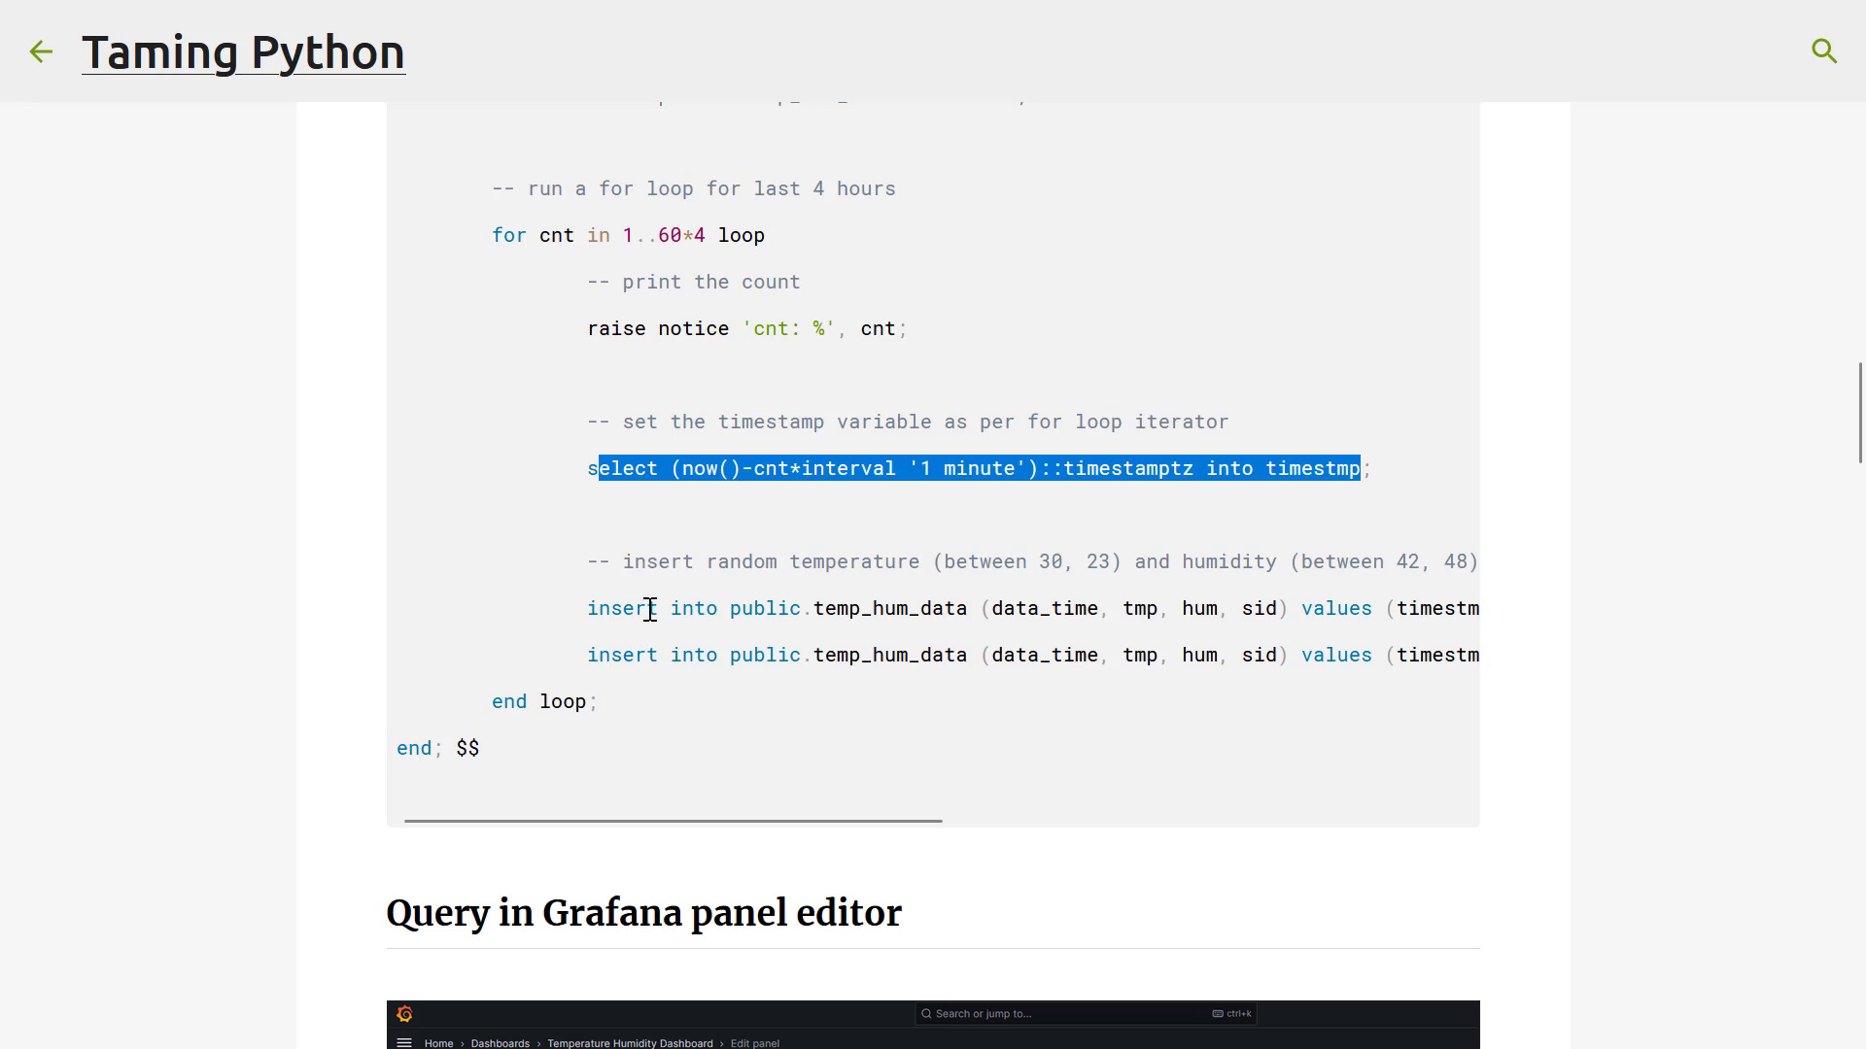
- Check the insert line's random temperature and humidity expressions and the 's1' and 's2' sensor ids
drag(646, 609, 979, 610)
drag(873, 818, 1108, 824)
click(846, 616)
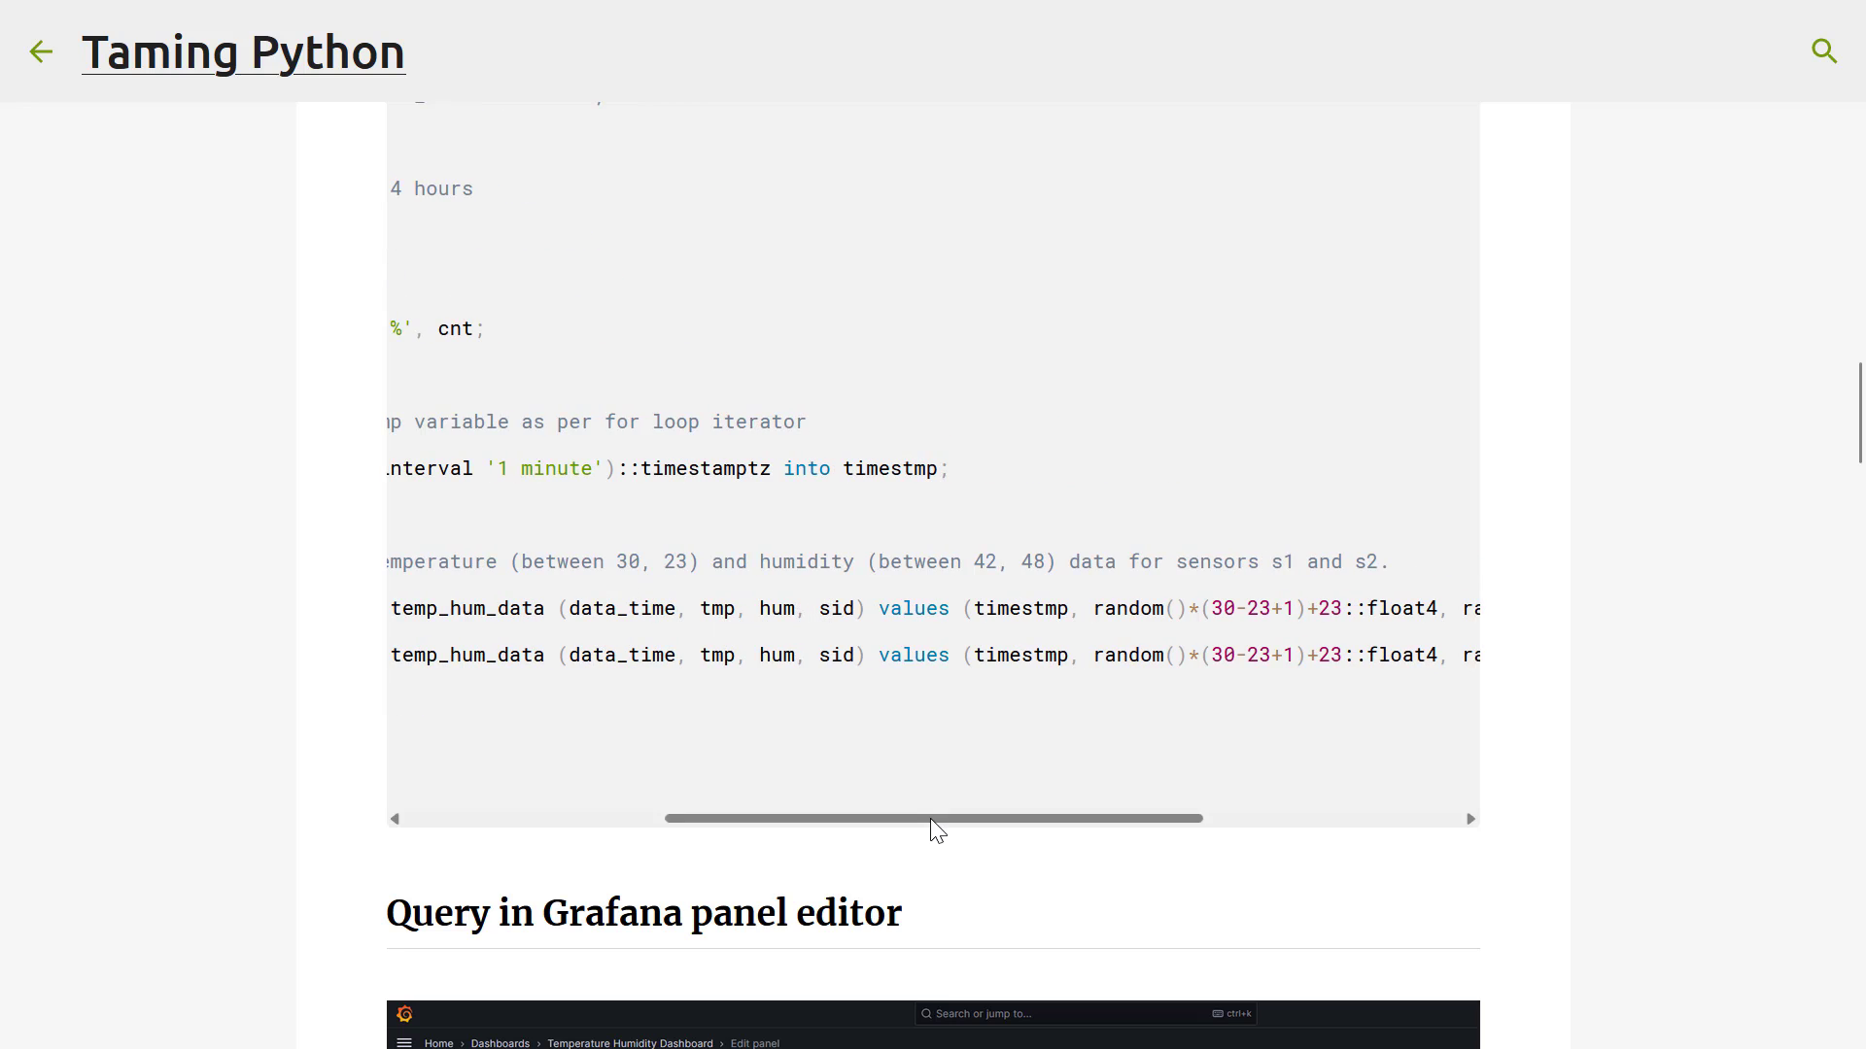
drag(933, 821, 1108, 821)
drag(689, 608, 1309, 626)
drag(1213, 816, 1282, 821)
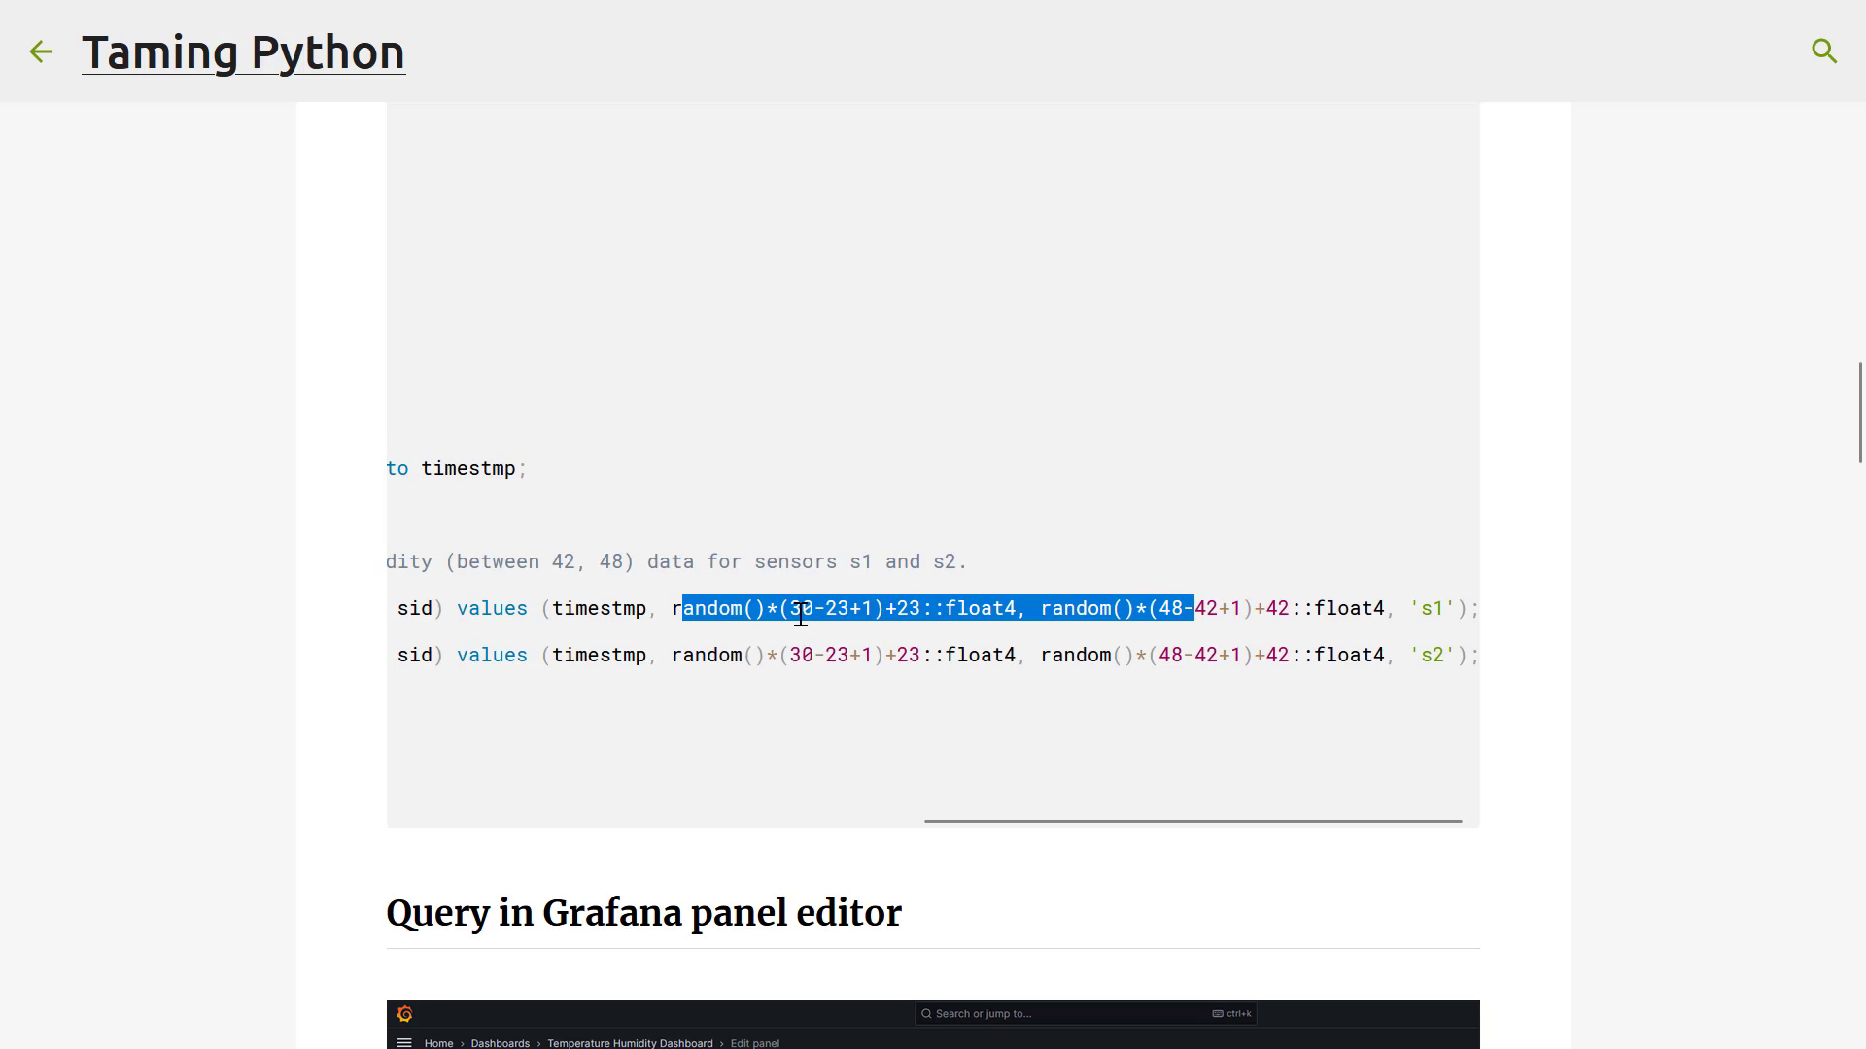
drag(790, 608, 851, 610)
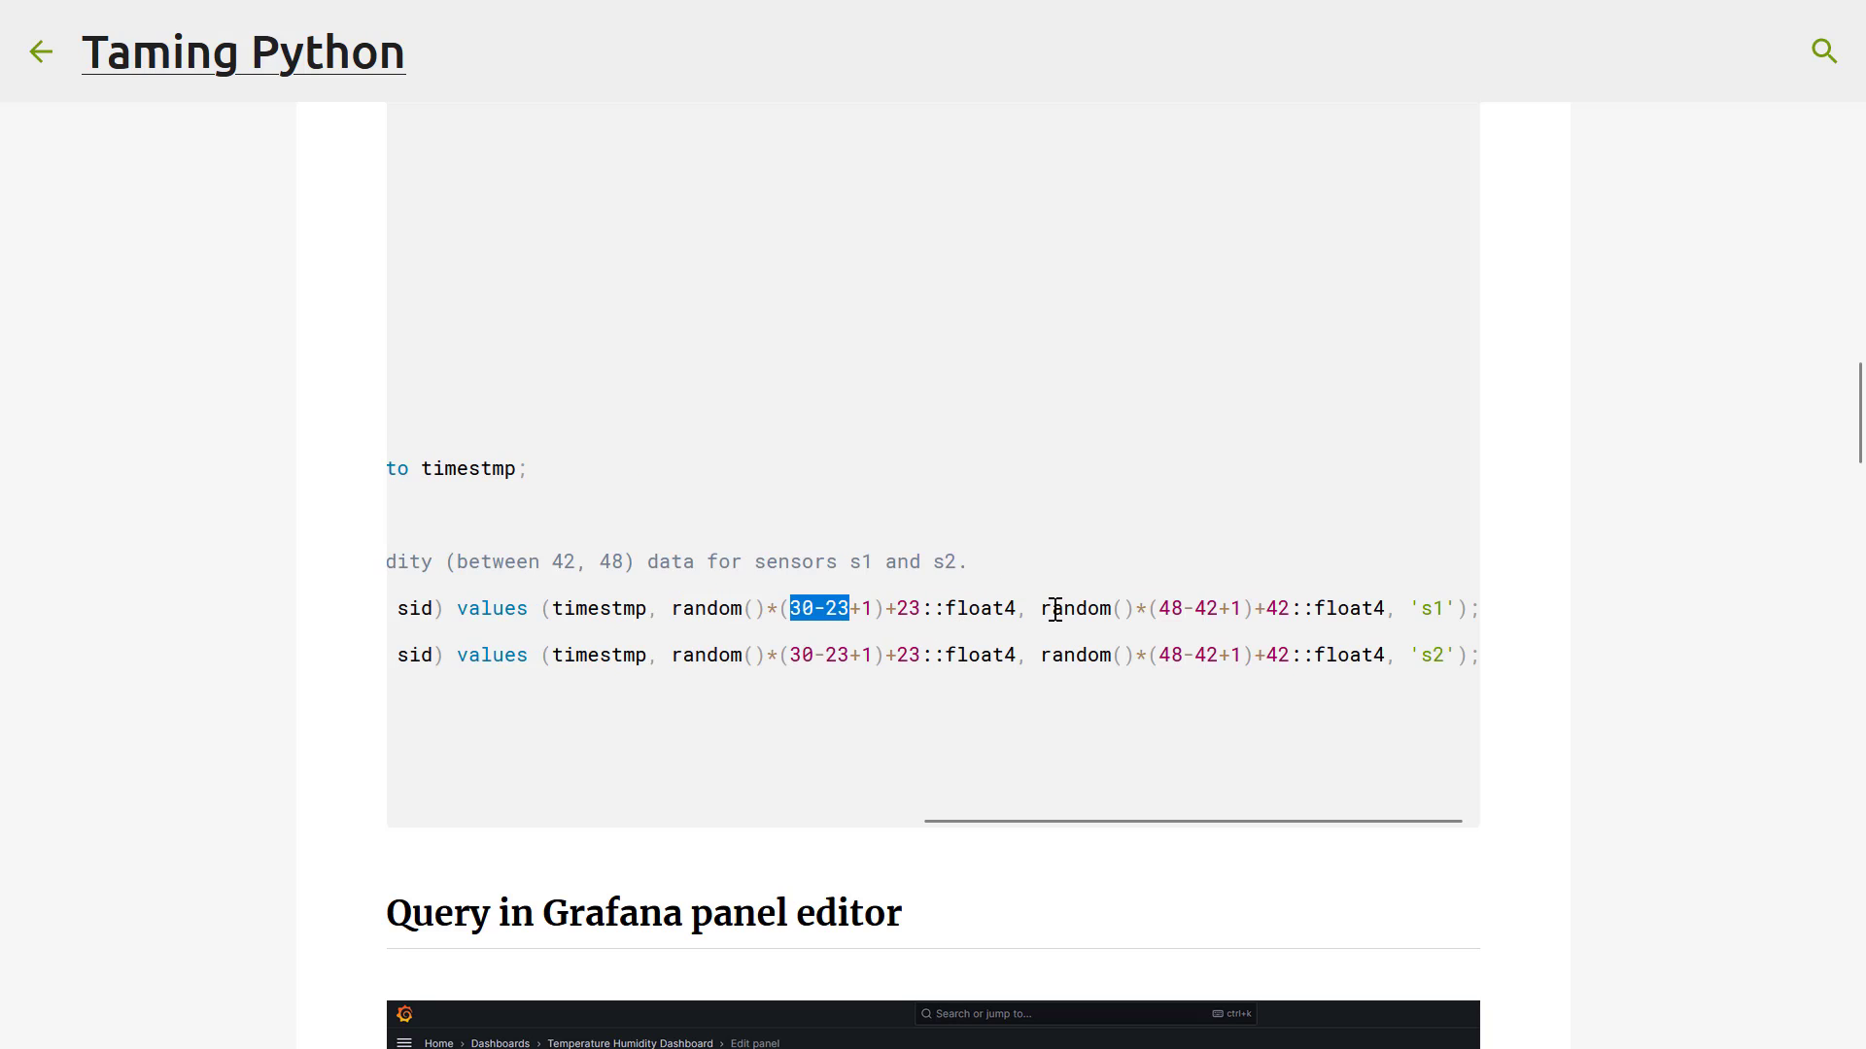
drag(1052, 608, 1242, 618)
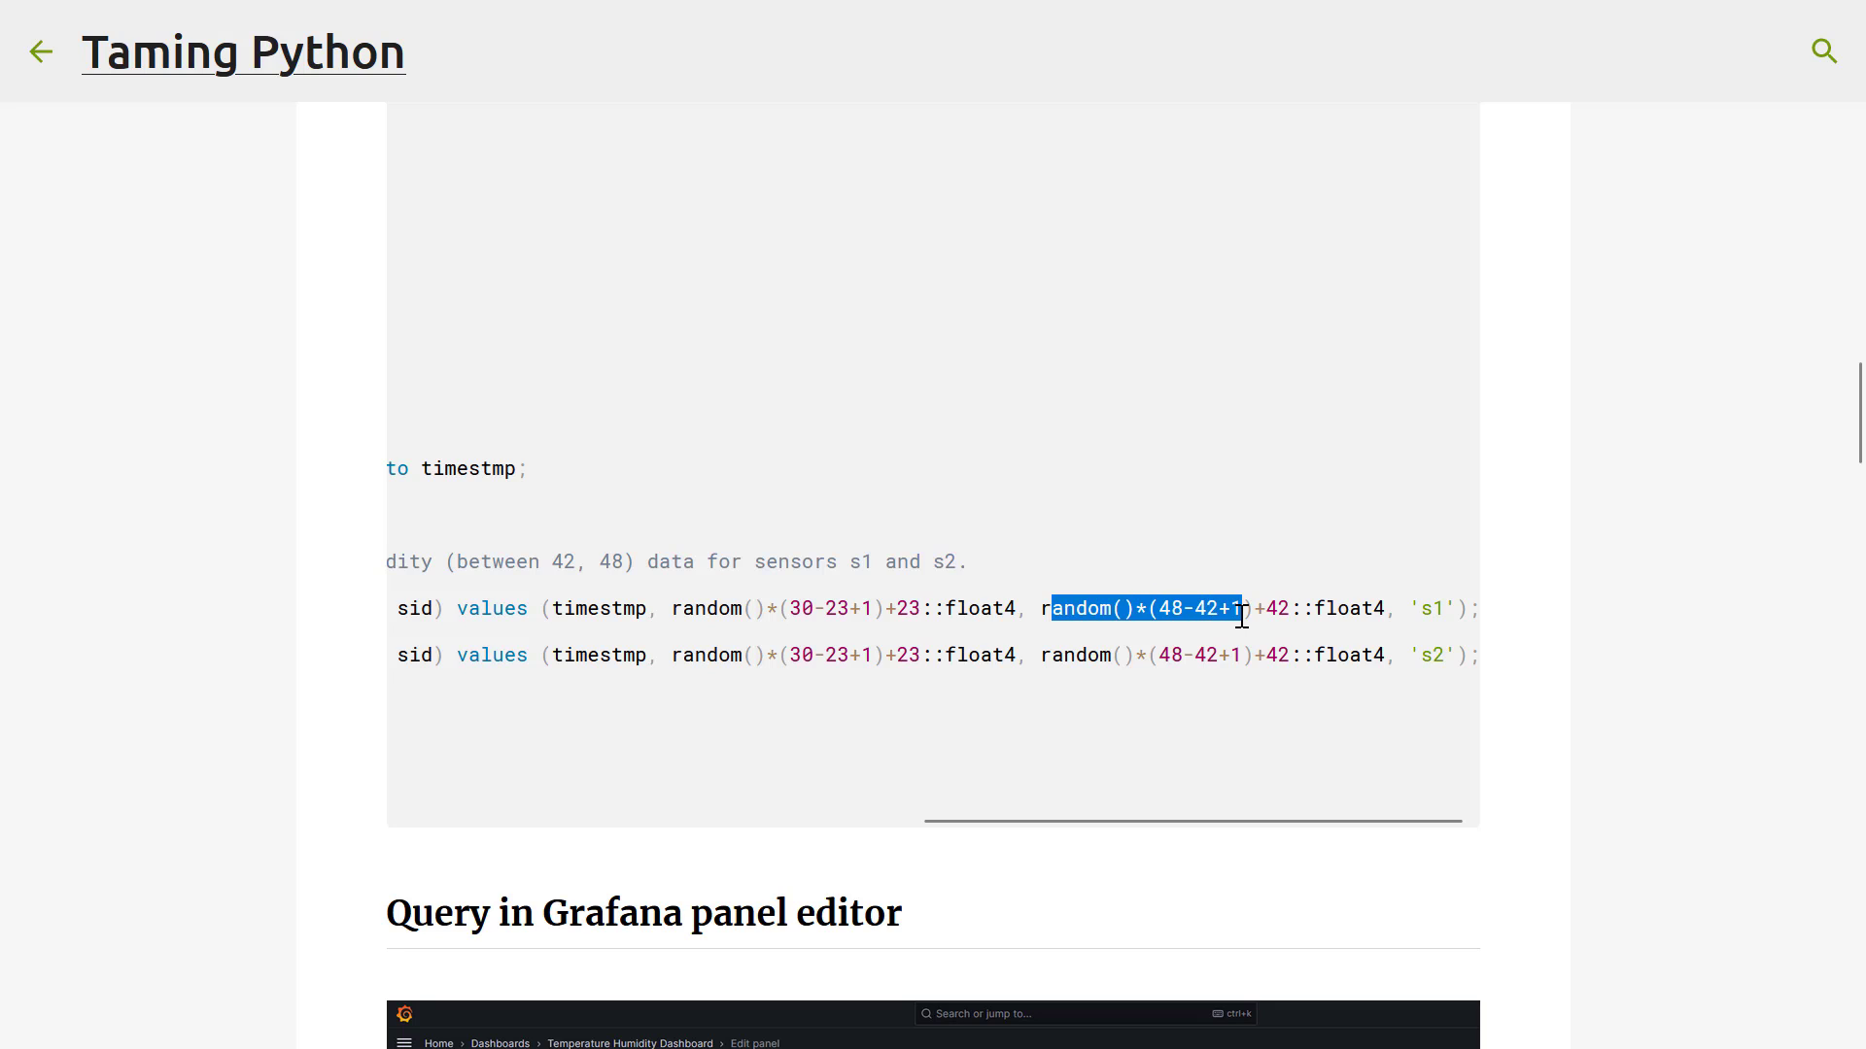
click(1445, 608)
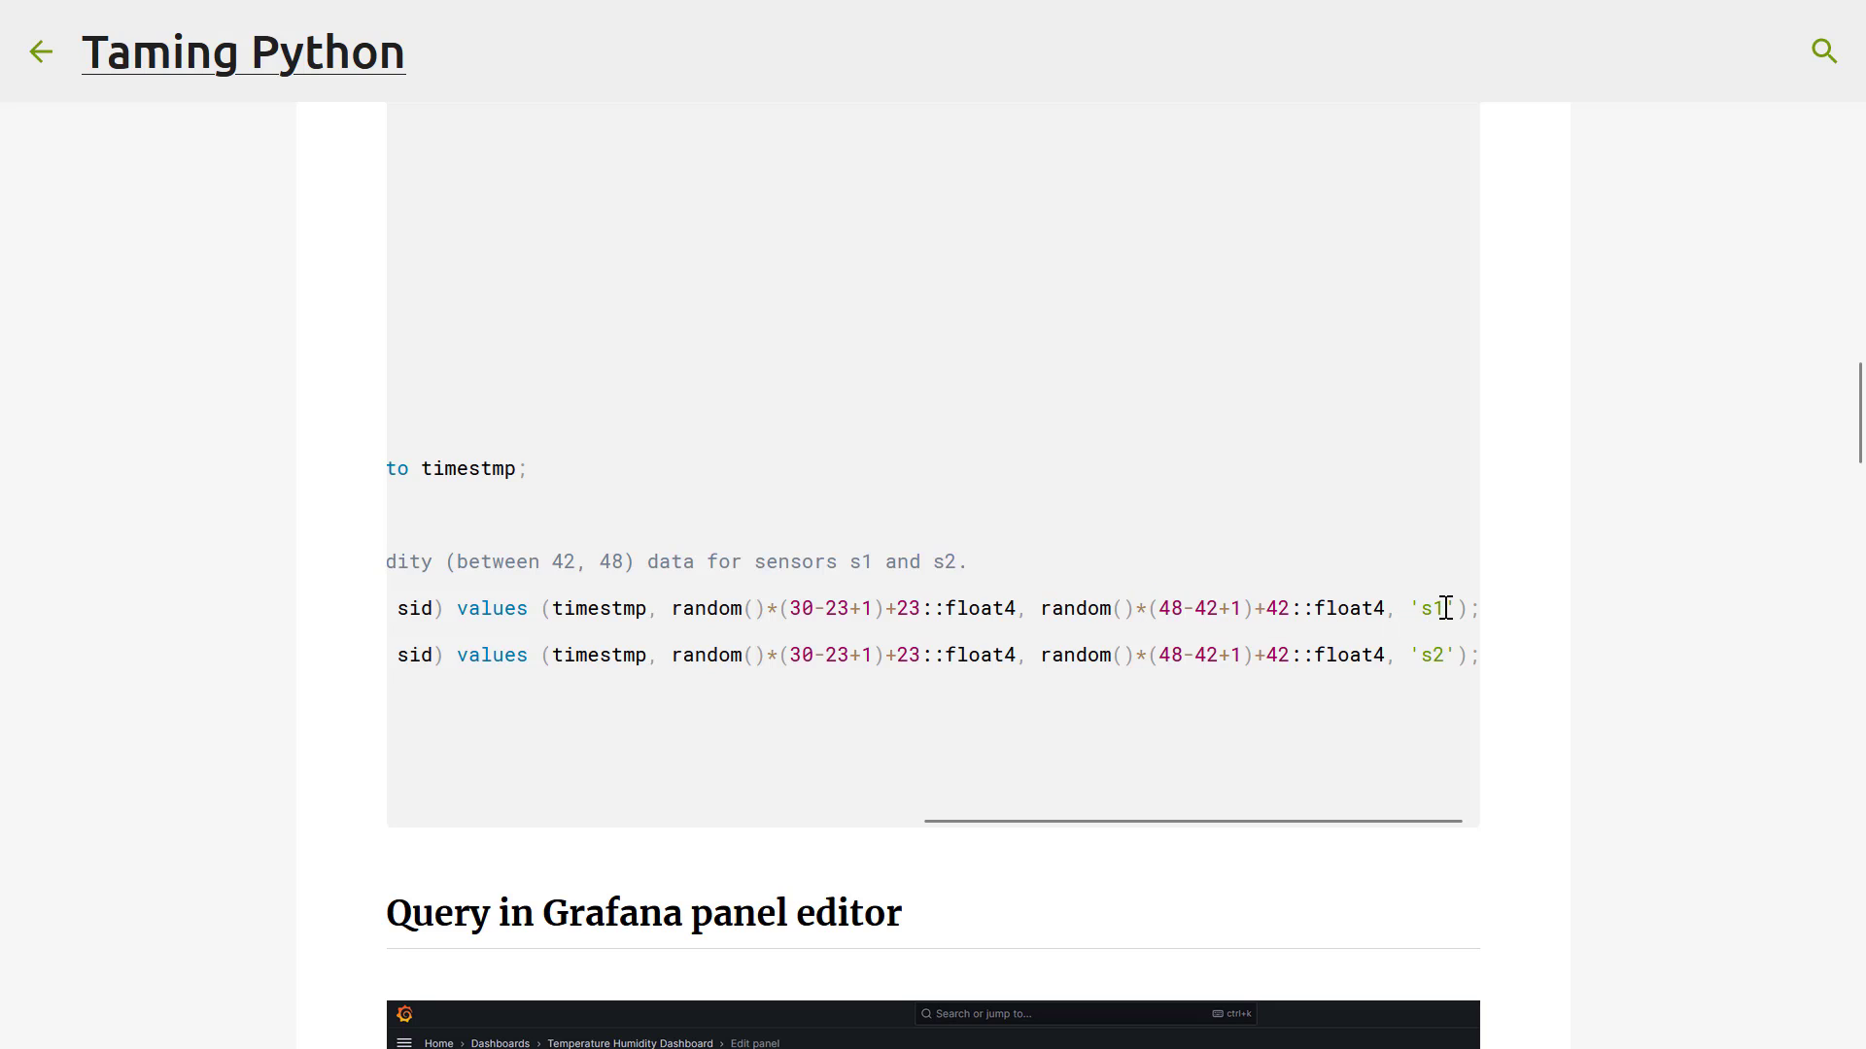
double_click(1445, 608)
double_click(1445, 654)
drag(1075, 819, 616, 829)
- Select the whole do $$ … end $$ dummy-data SQL block and copy it
scroll(629, 674, up, 3)
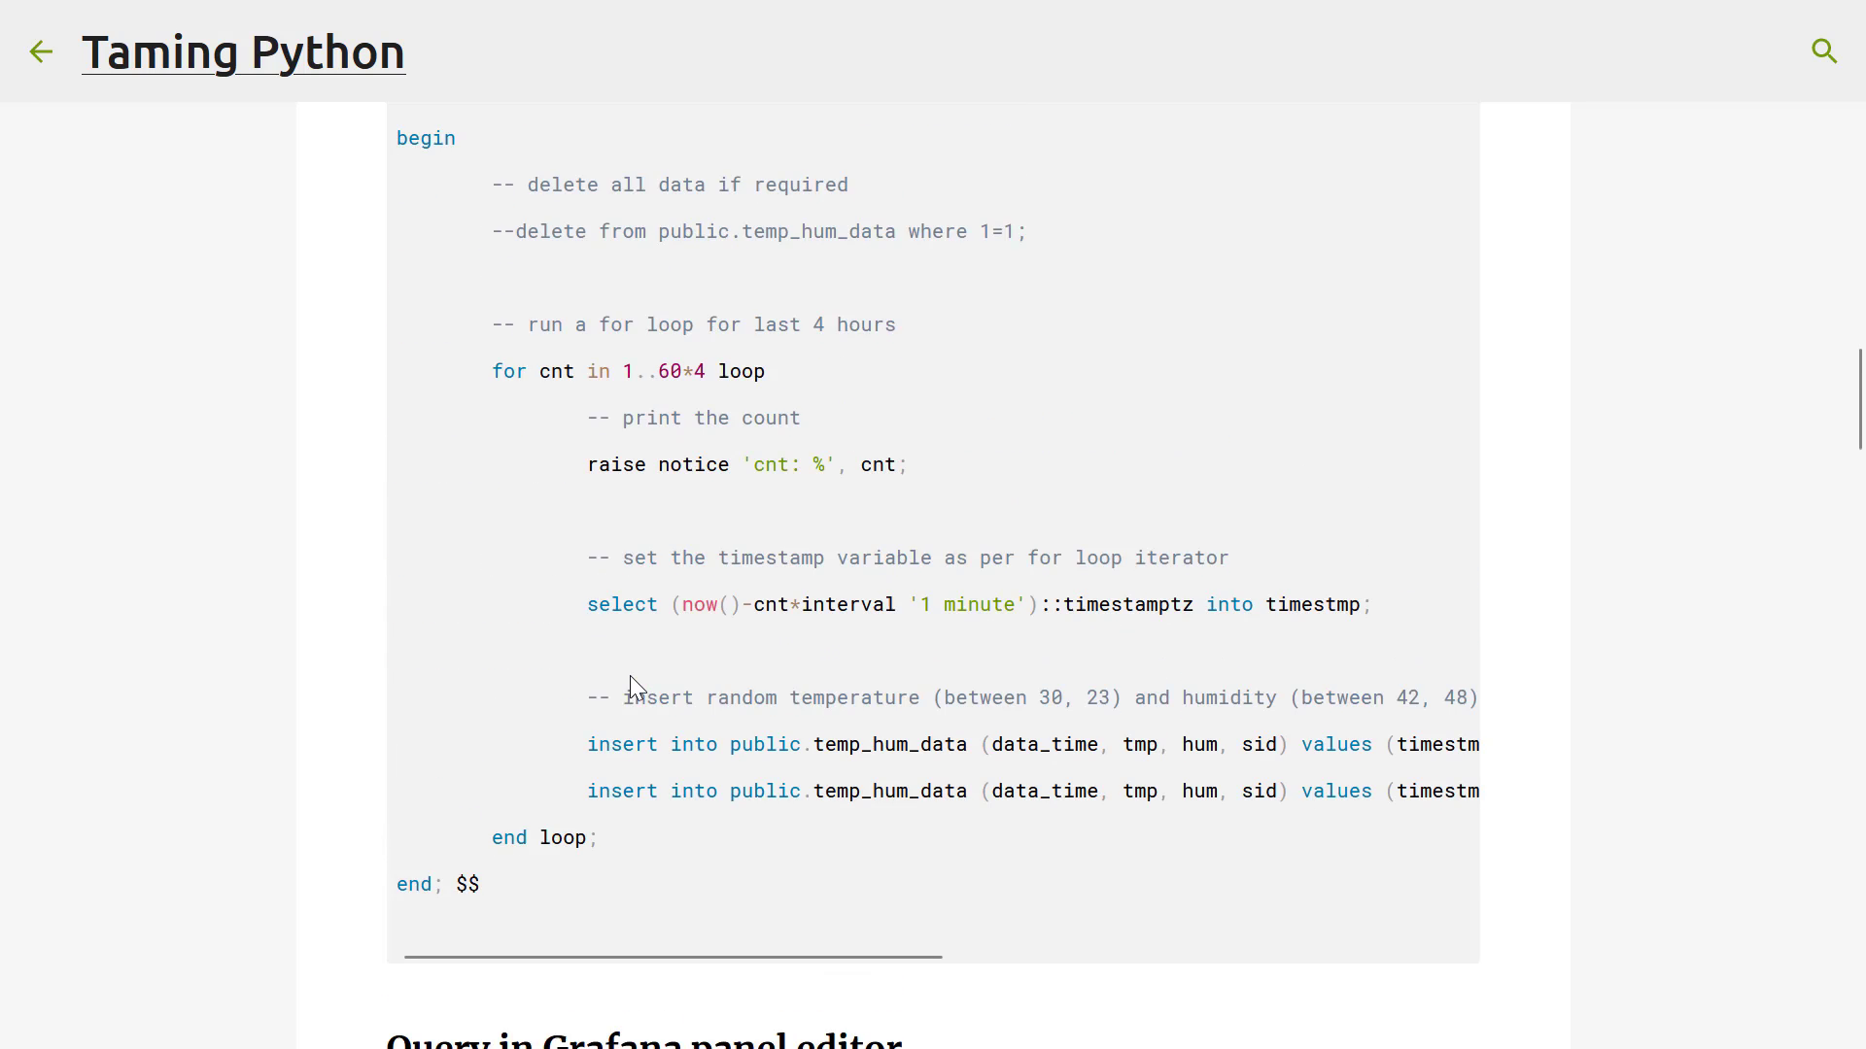
scroll(629, 677, up, 2)
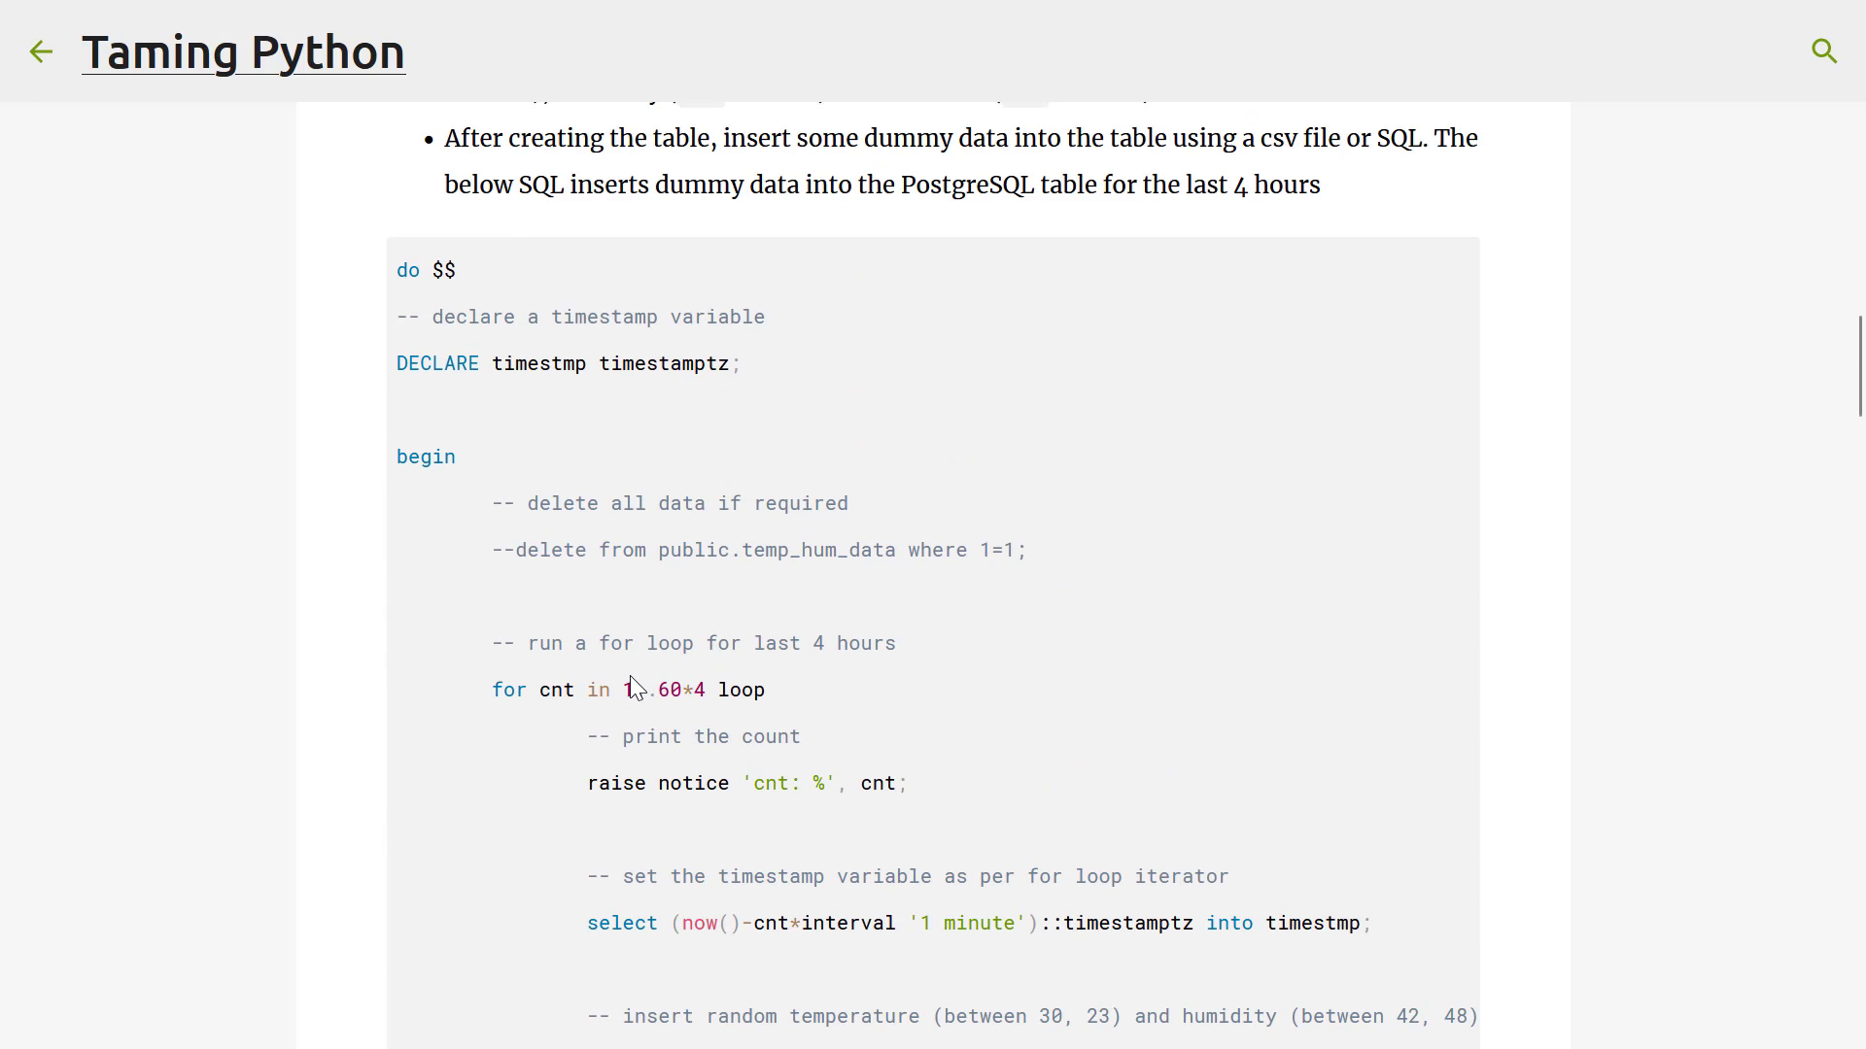
scroll(629, 682, down, 2)
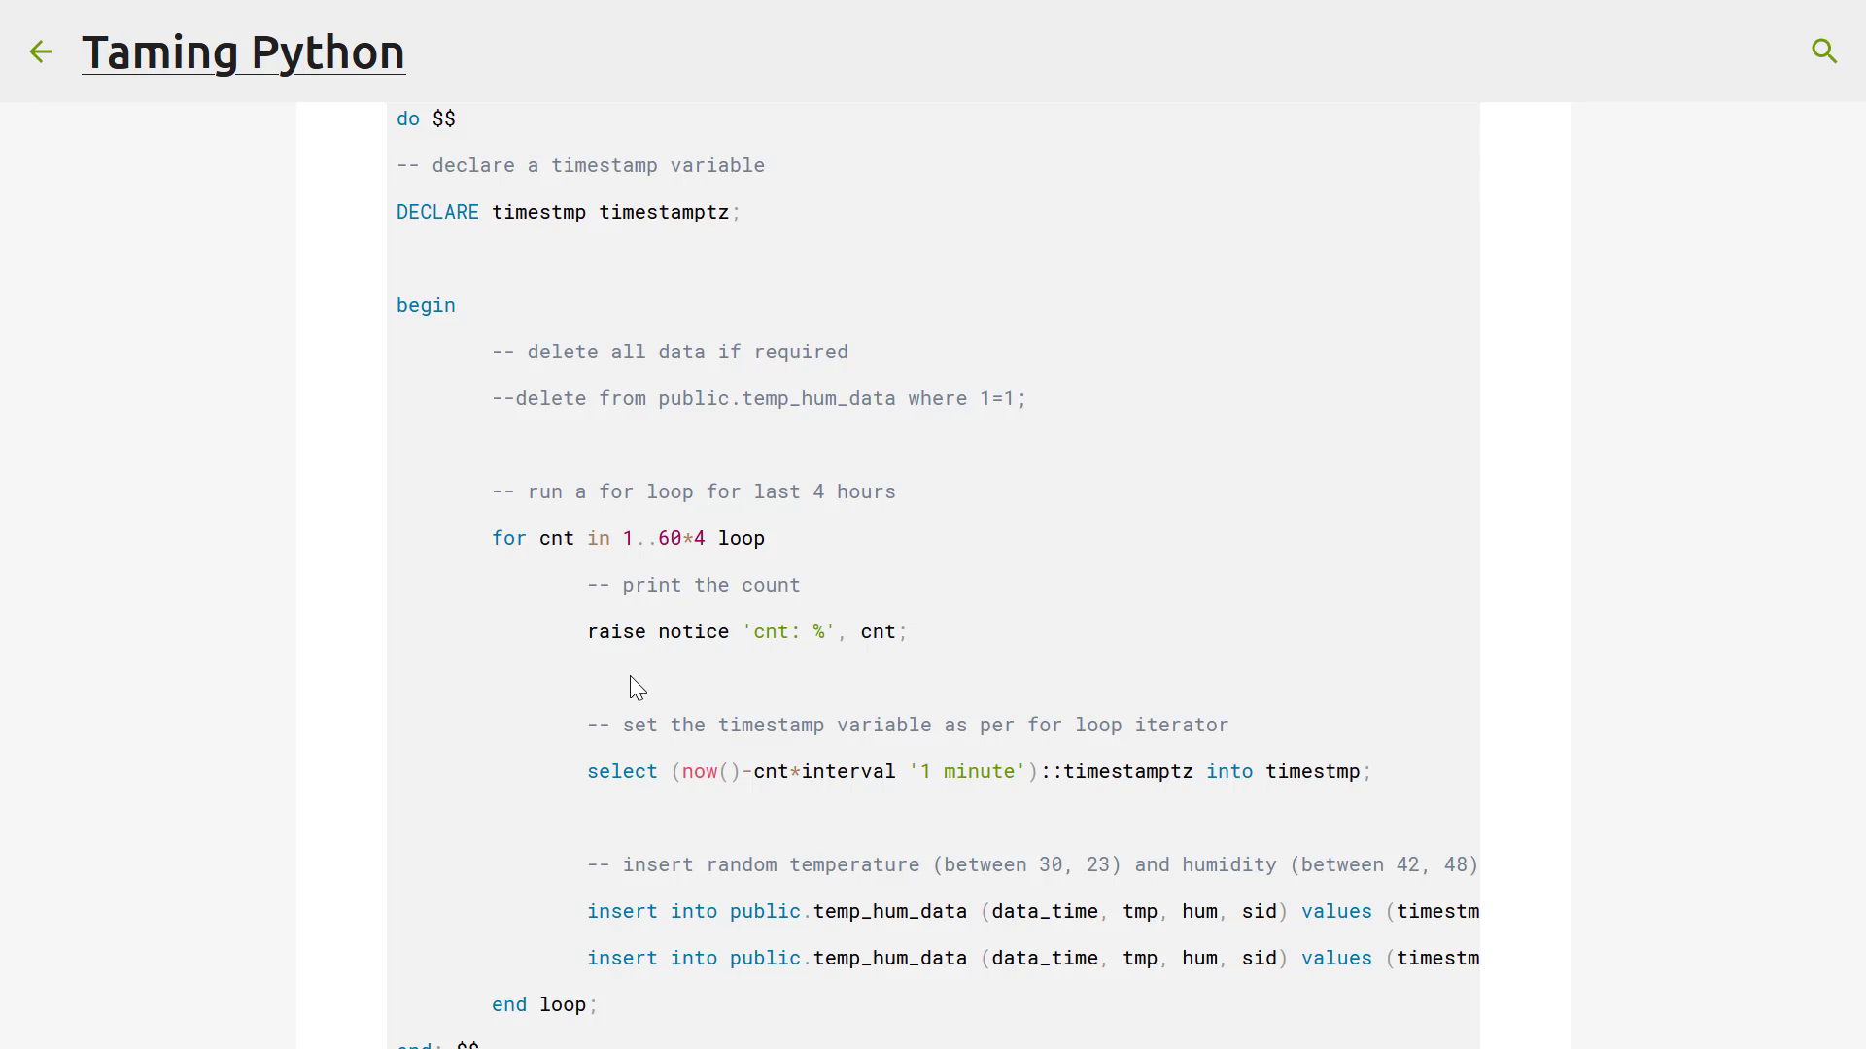
scroll(629, 675, up, 3)
drag(399, 286, 528, 716)
key(ctrl+c)
scroll(497, 453, down, 6)
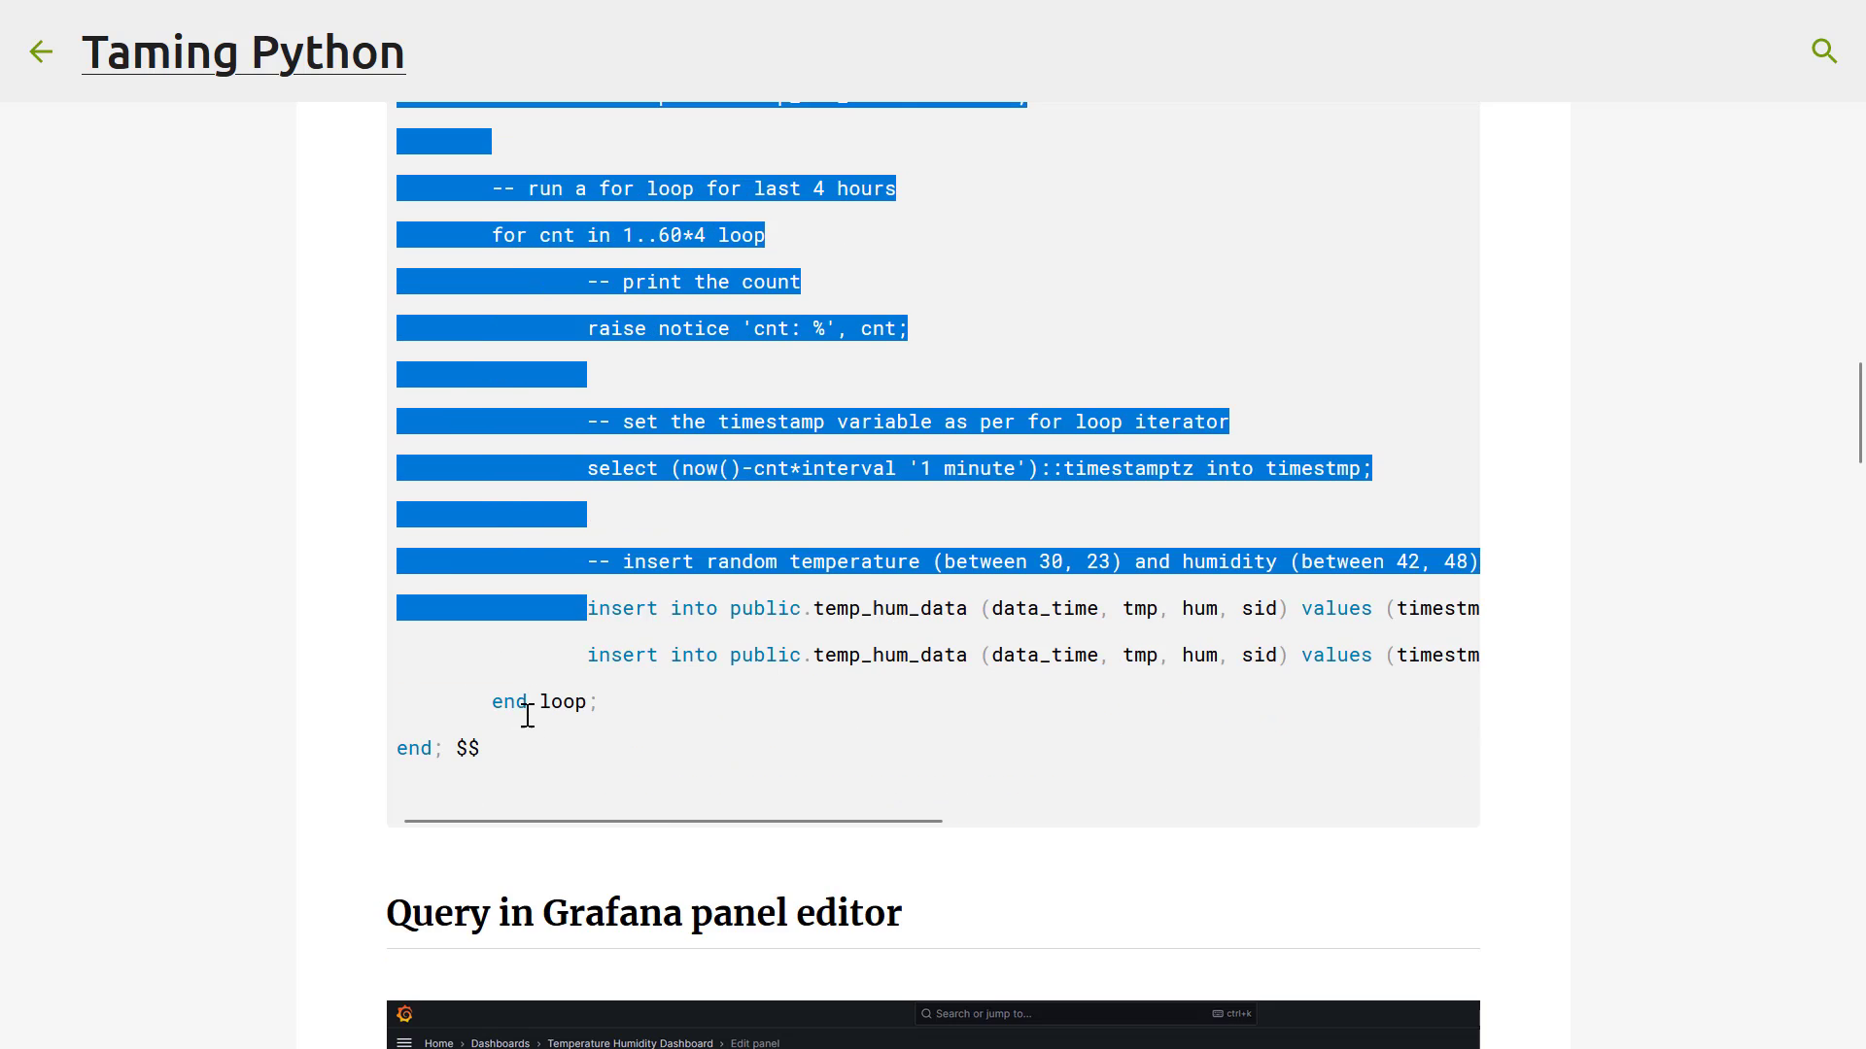
key(alt+Tab)
- Open a new SQL script on the postgres database and paste the dummy-data SQL into it
right_click(189, 265)
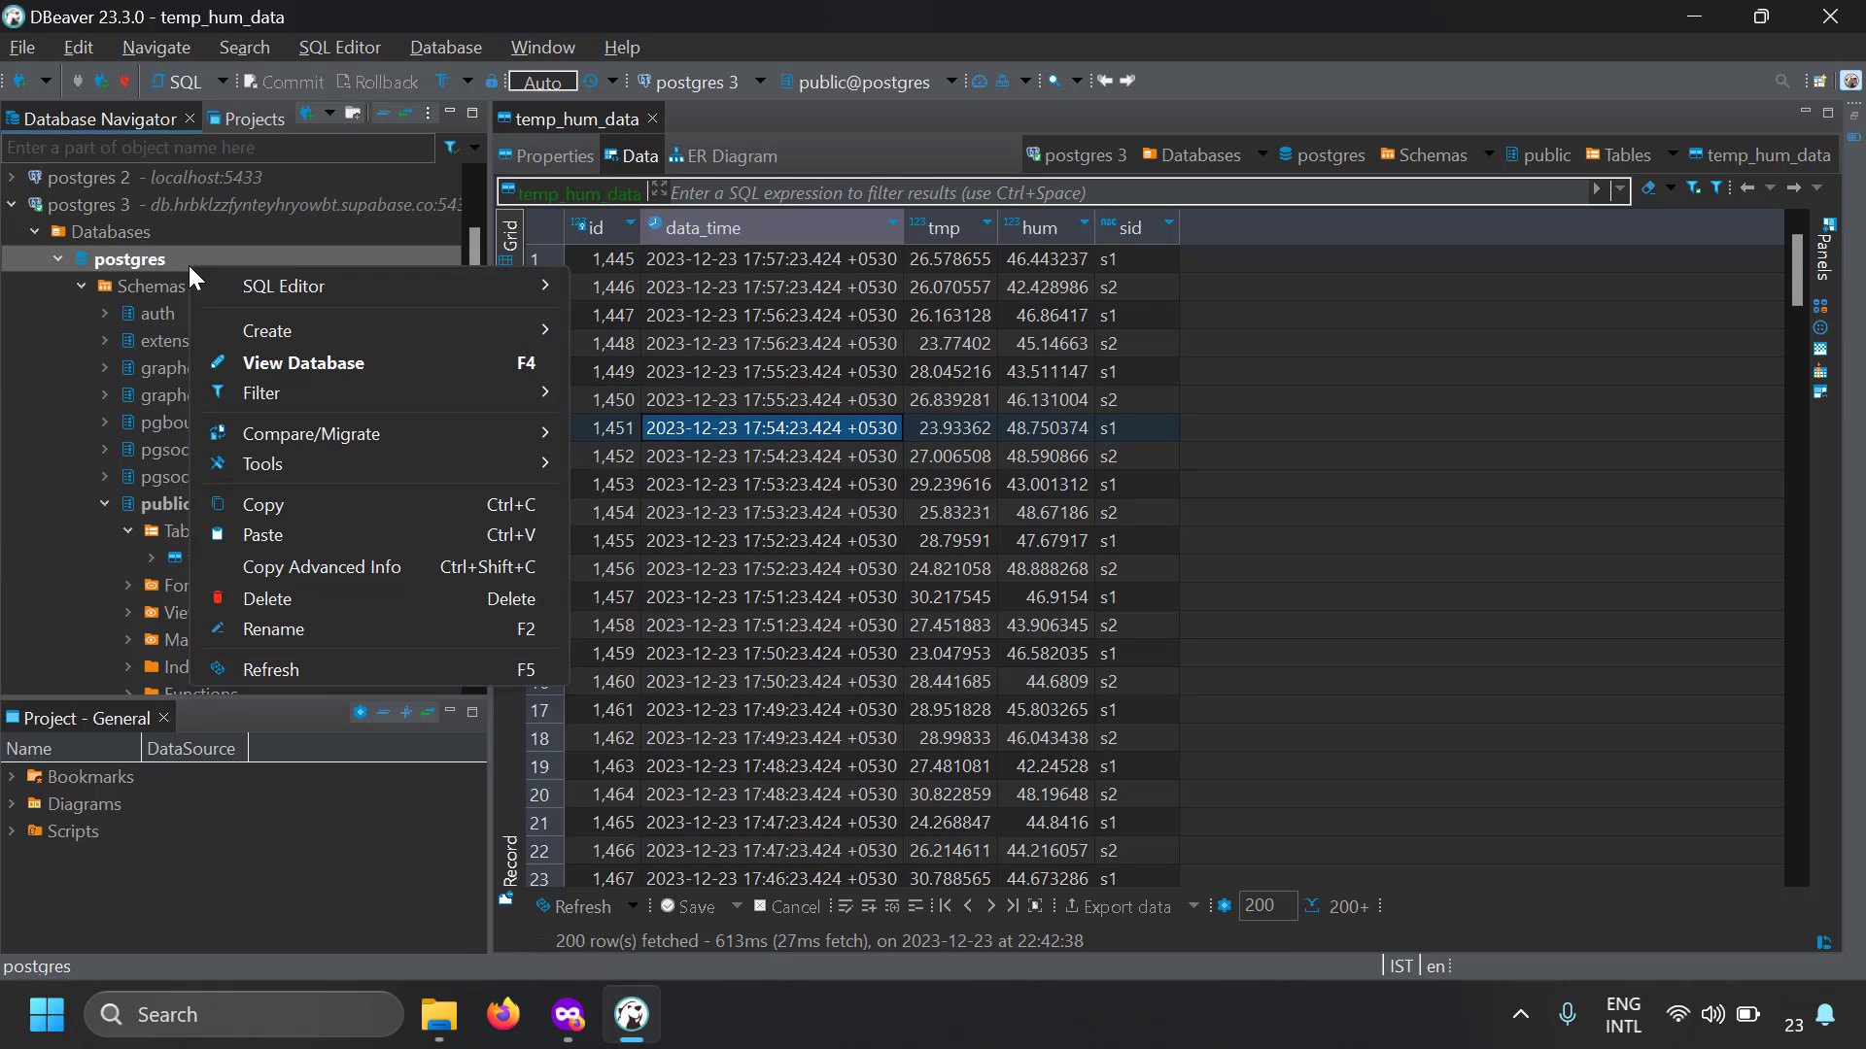
mouse_move(350, 287)
click(649, 283)
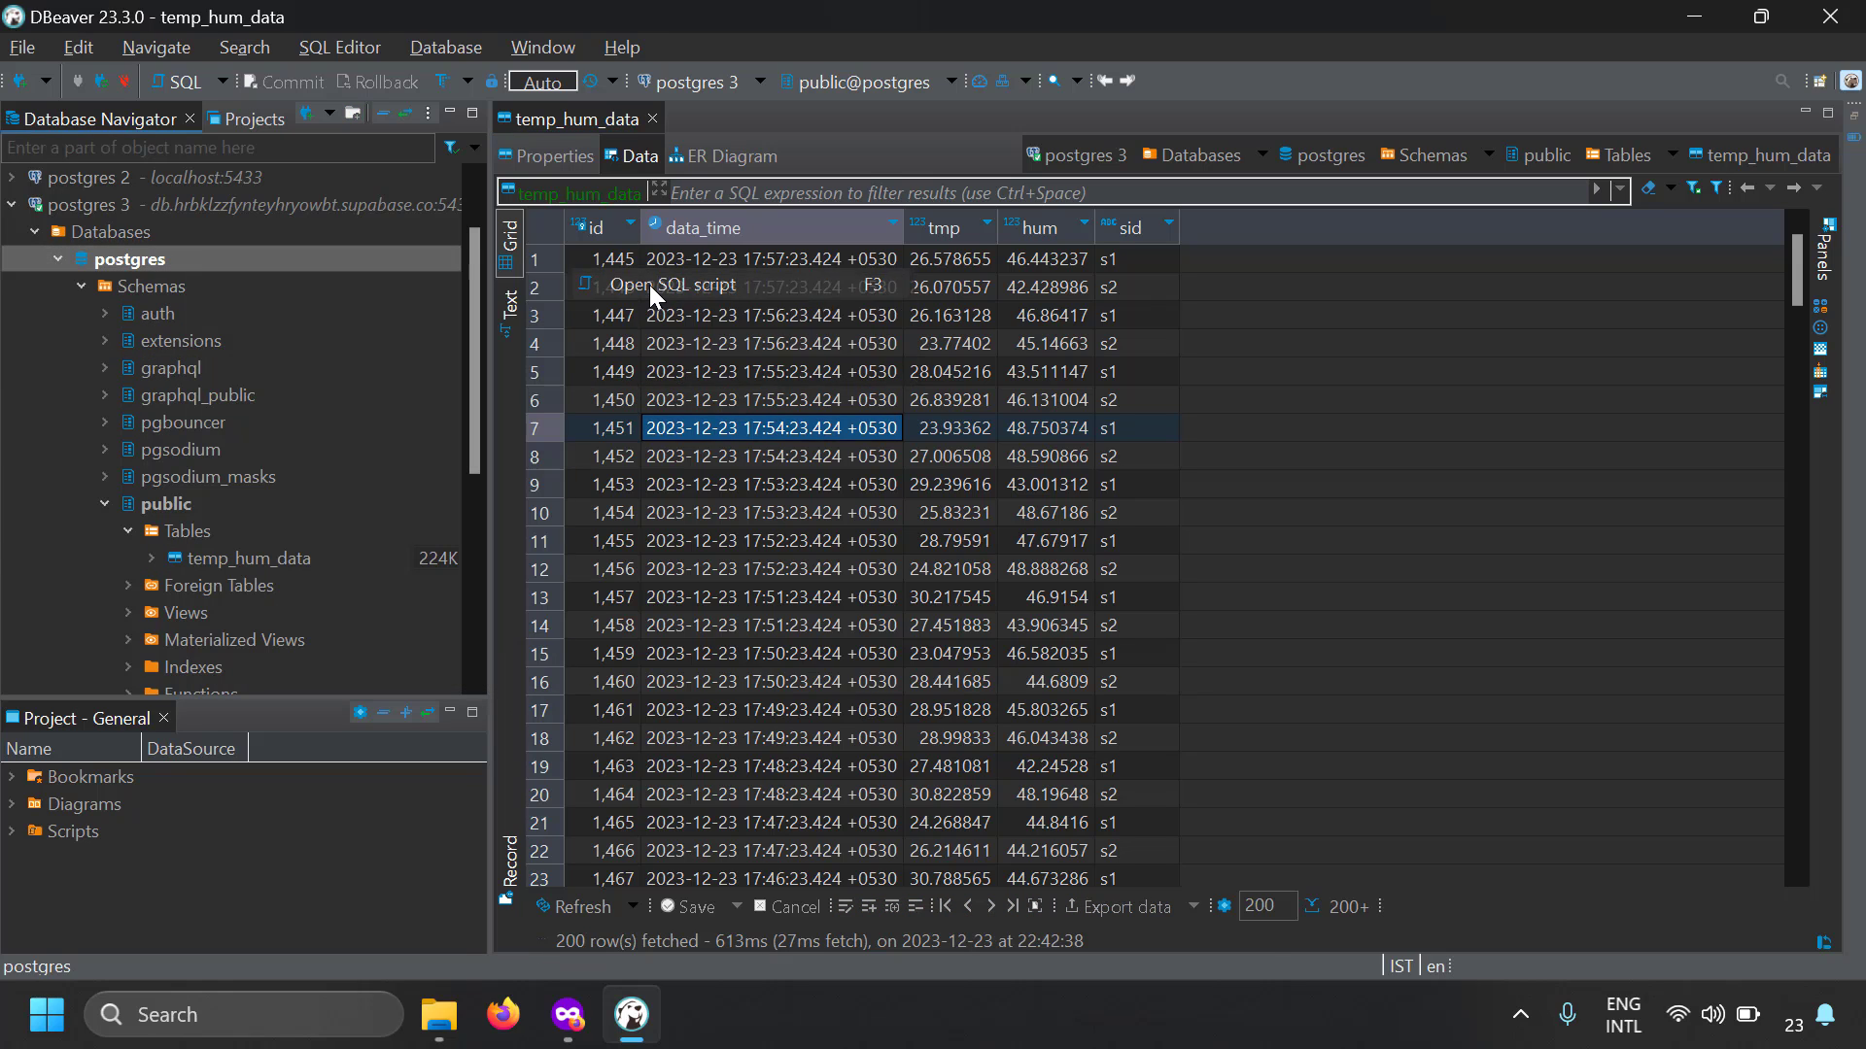
key(Return)
key(ctrl+v)
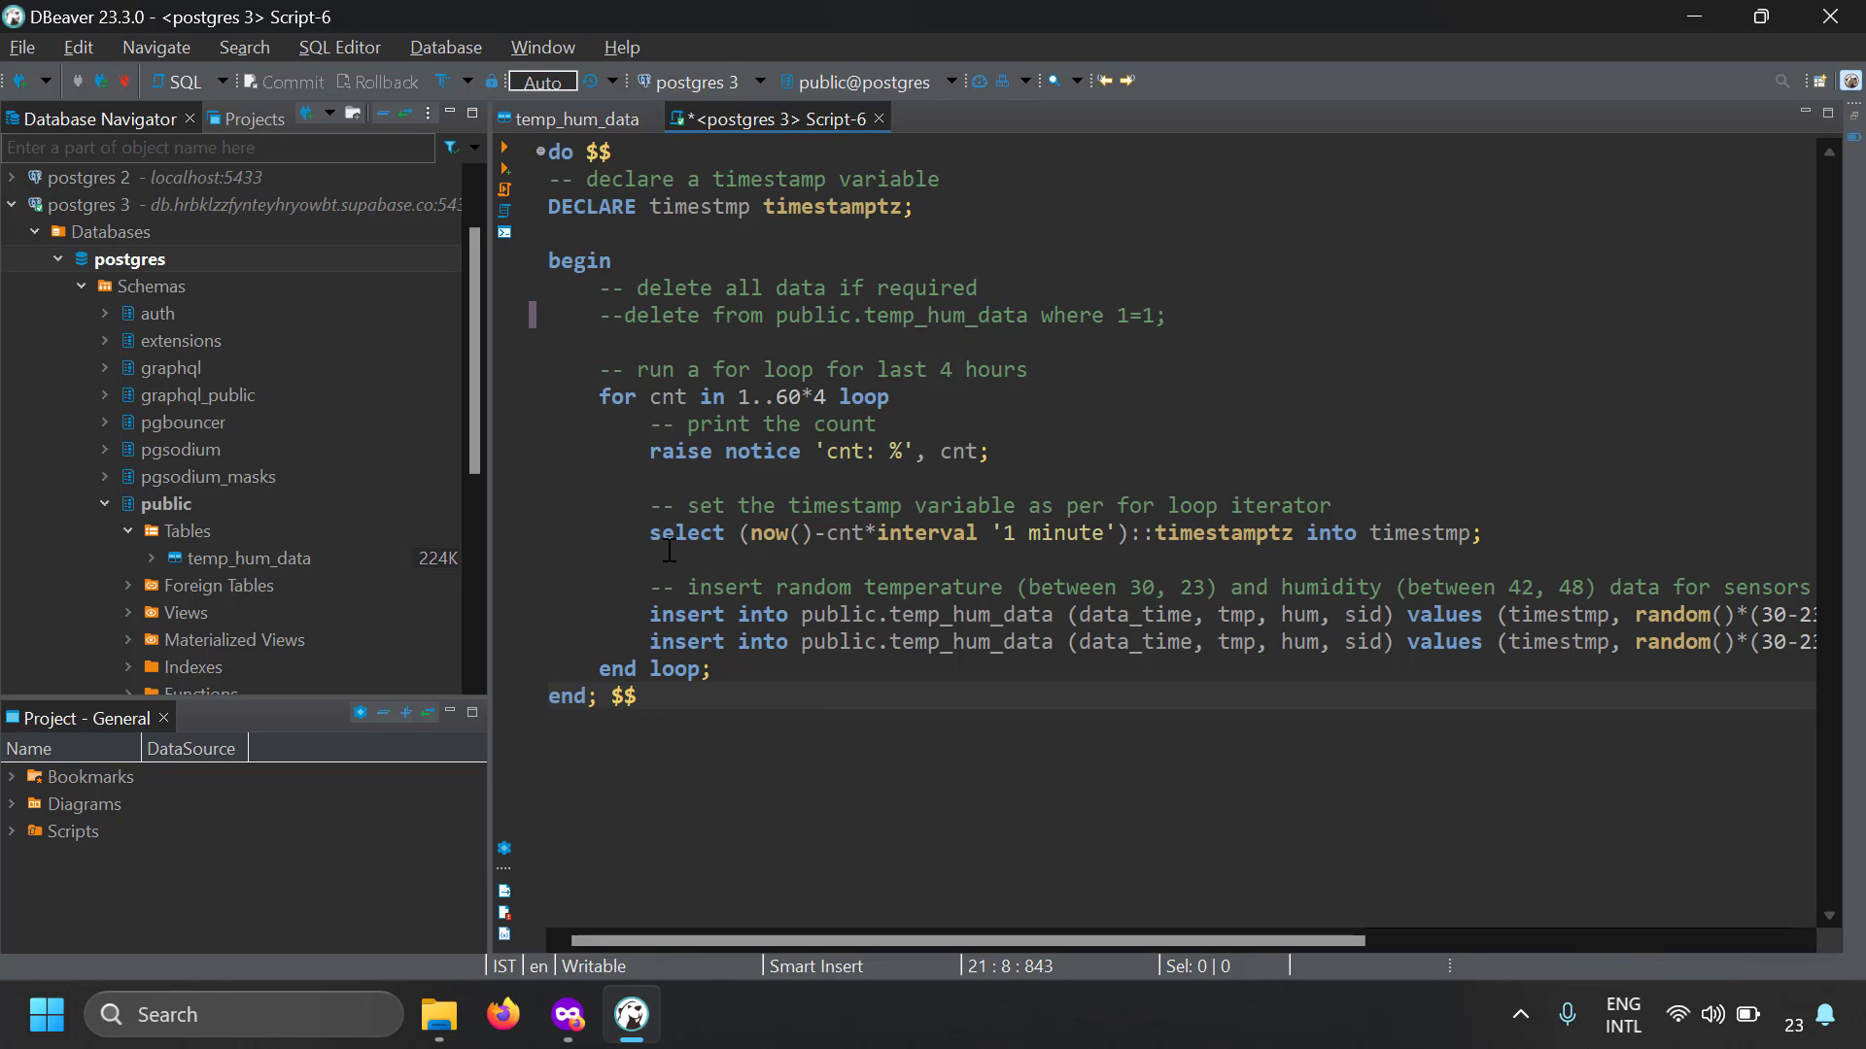
- Uncomment the delete statement, run the whole script and check its printed notices
click(626, 317)
key(BackSpace)
key(BackSpace)
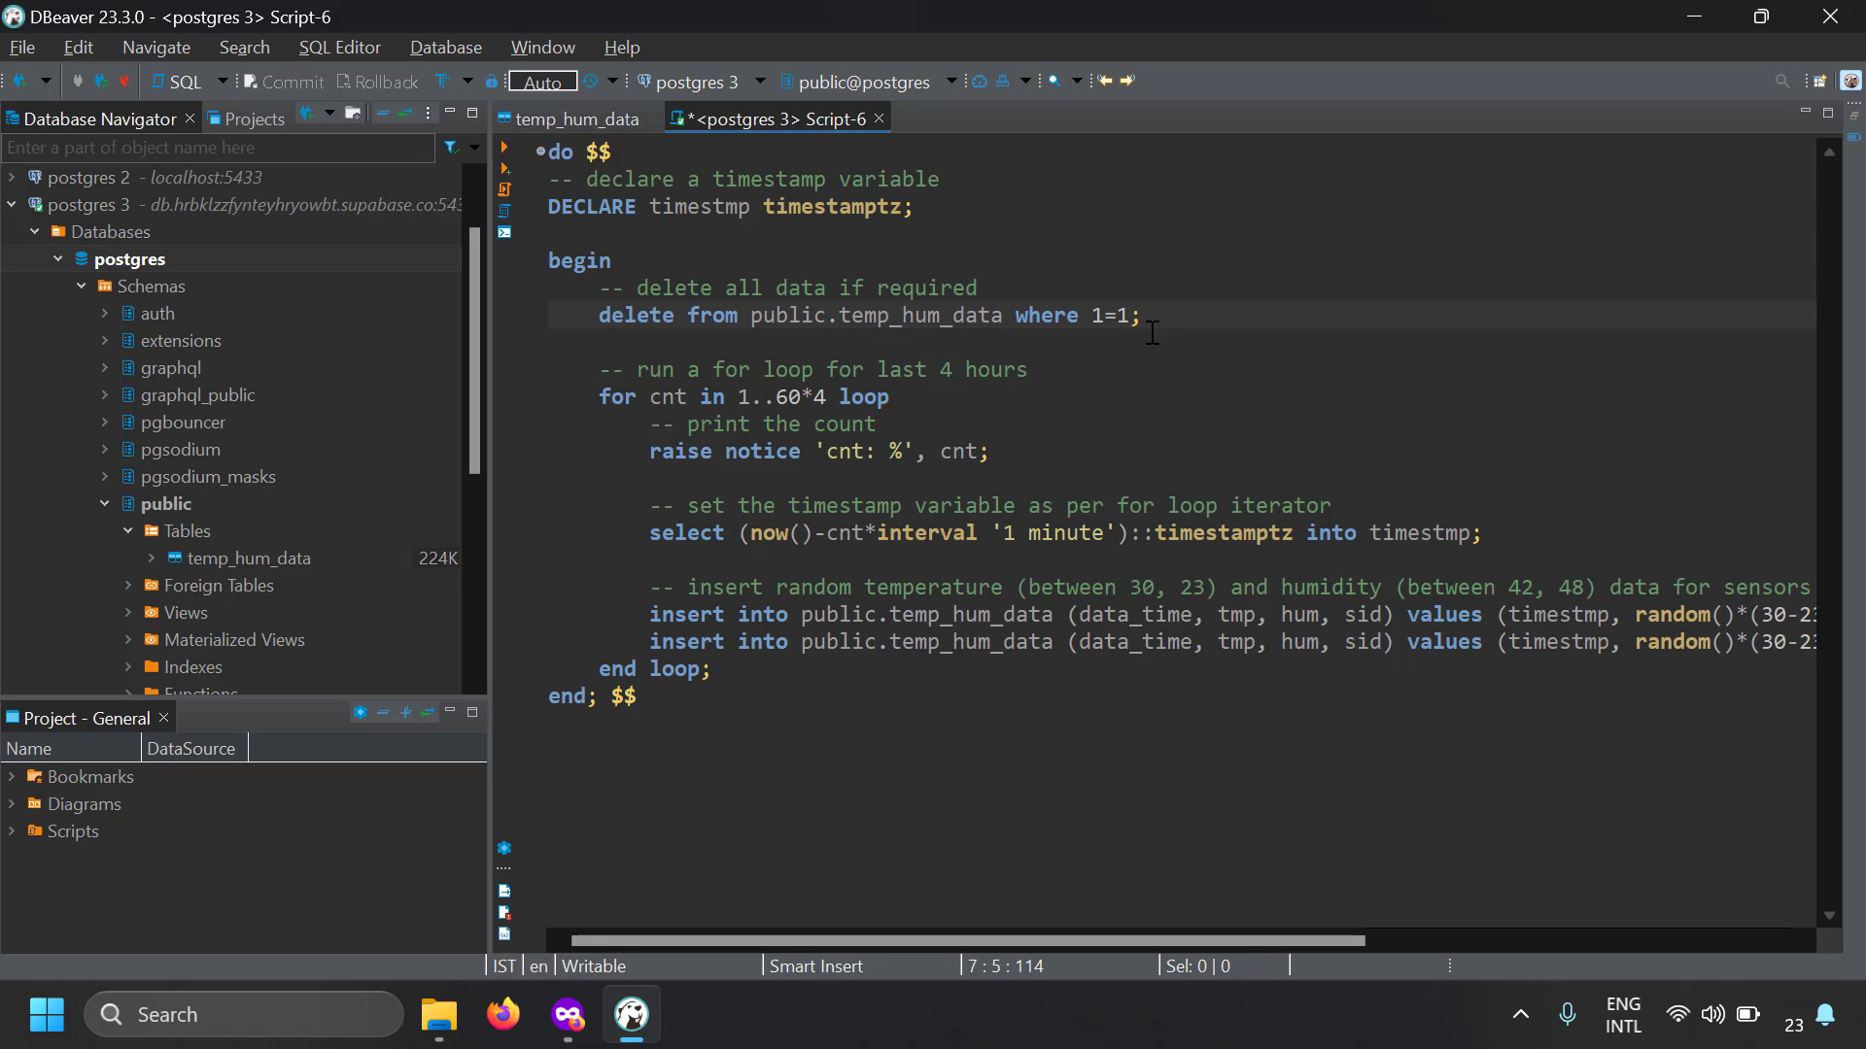
drag(1143, 315, 615, 316)
drag(599, 397, 810, 670)
click(810, 671)
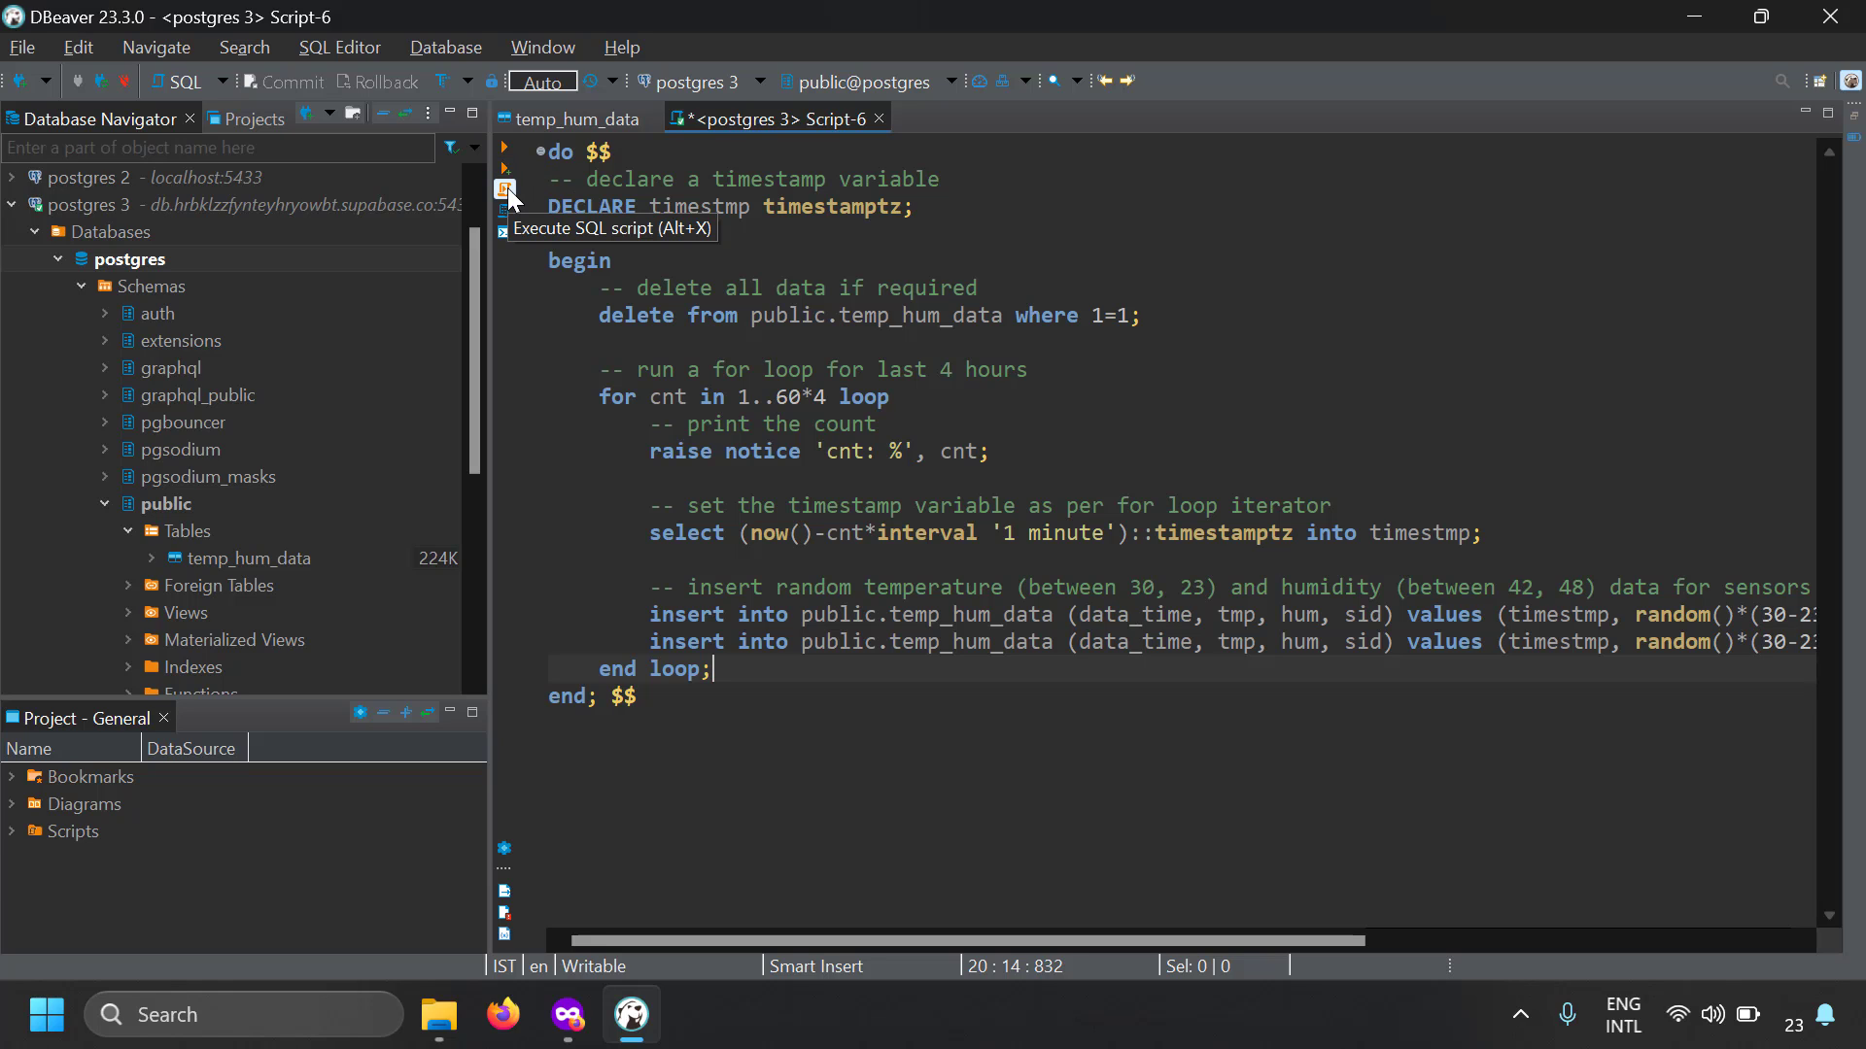
click(506, 189)
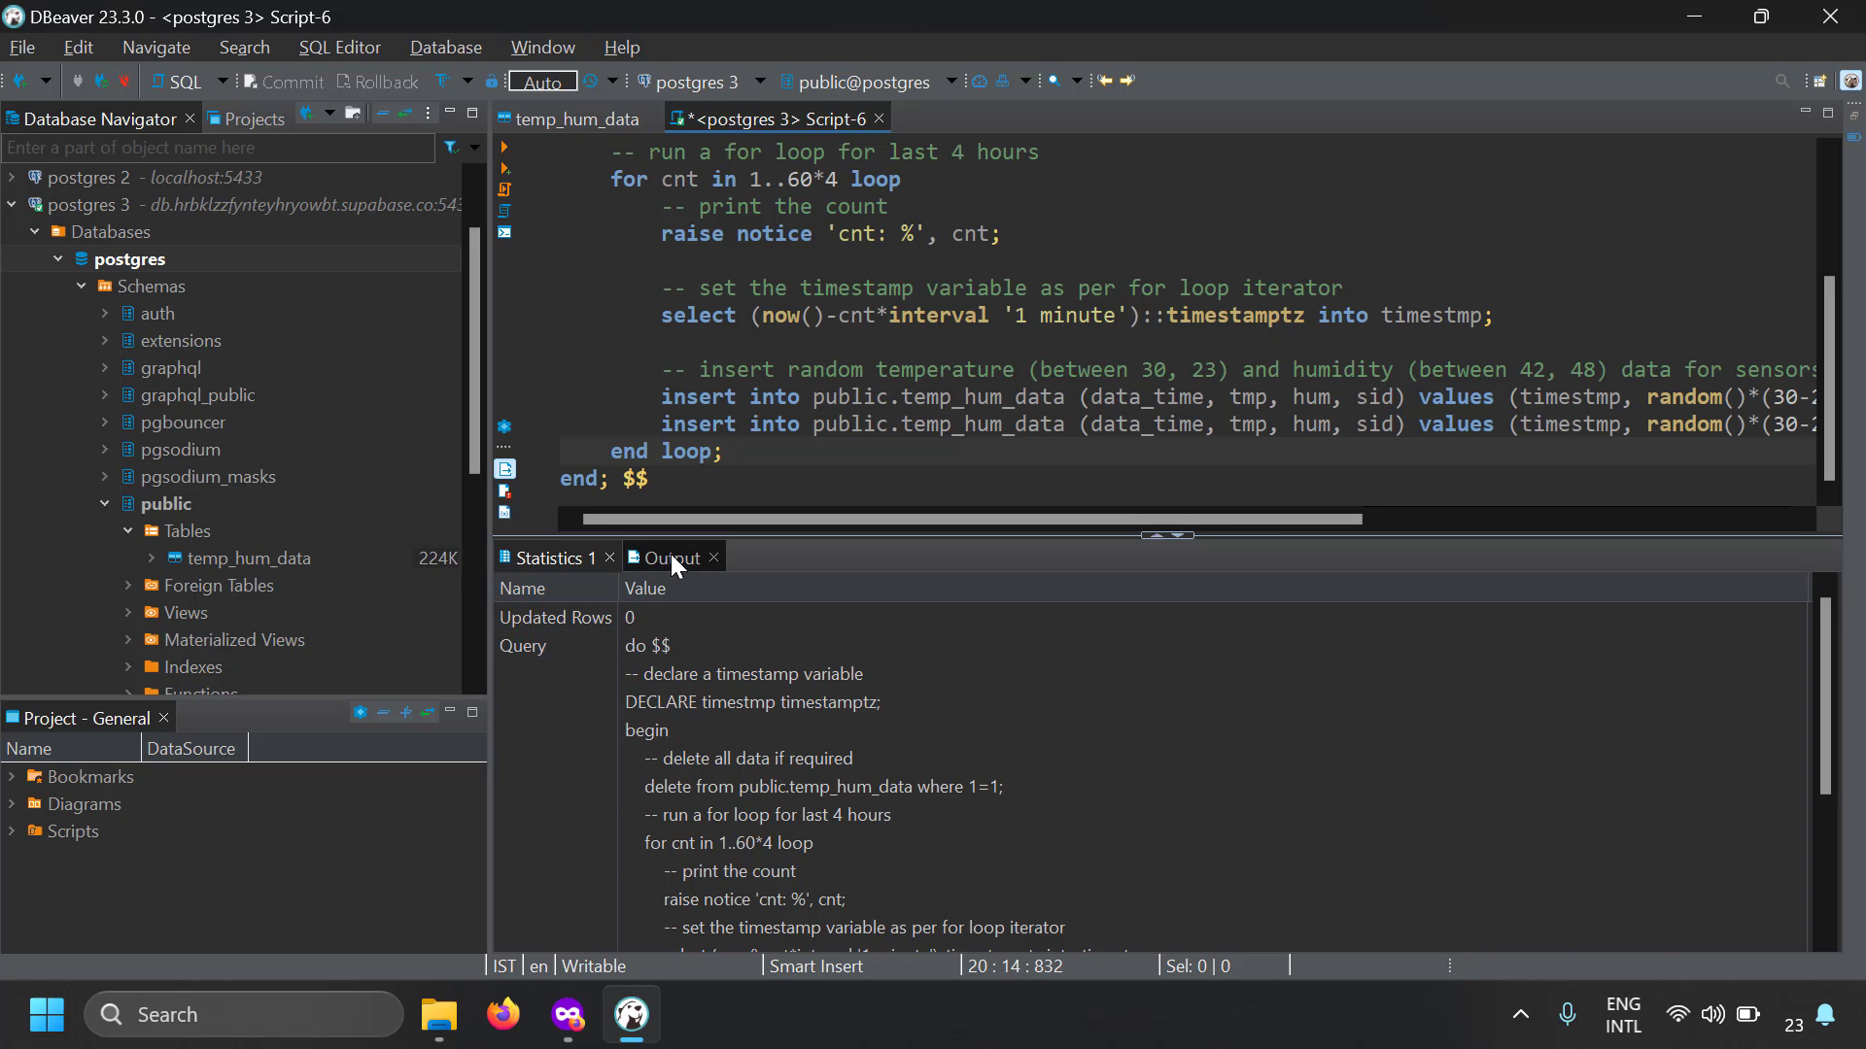
scroll(715, 698, down, 3)
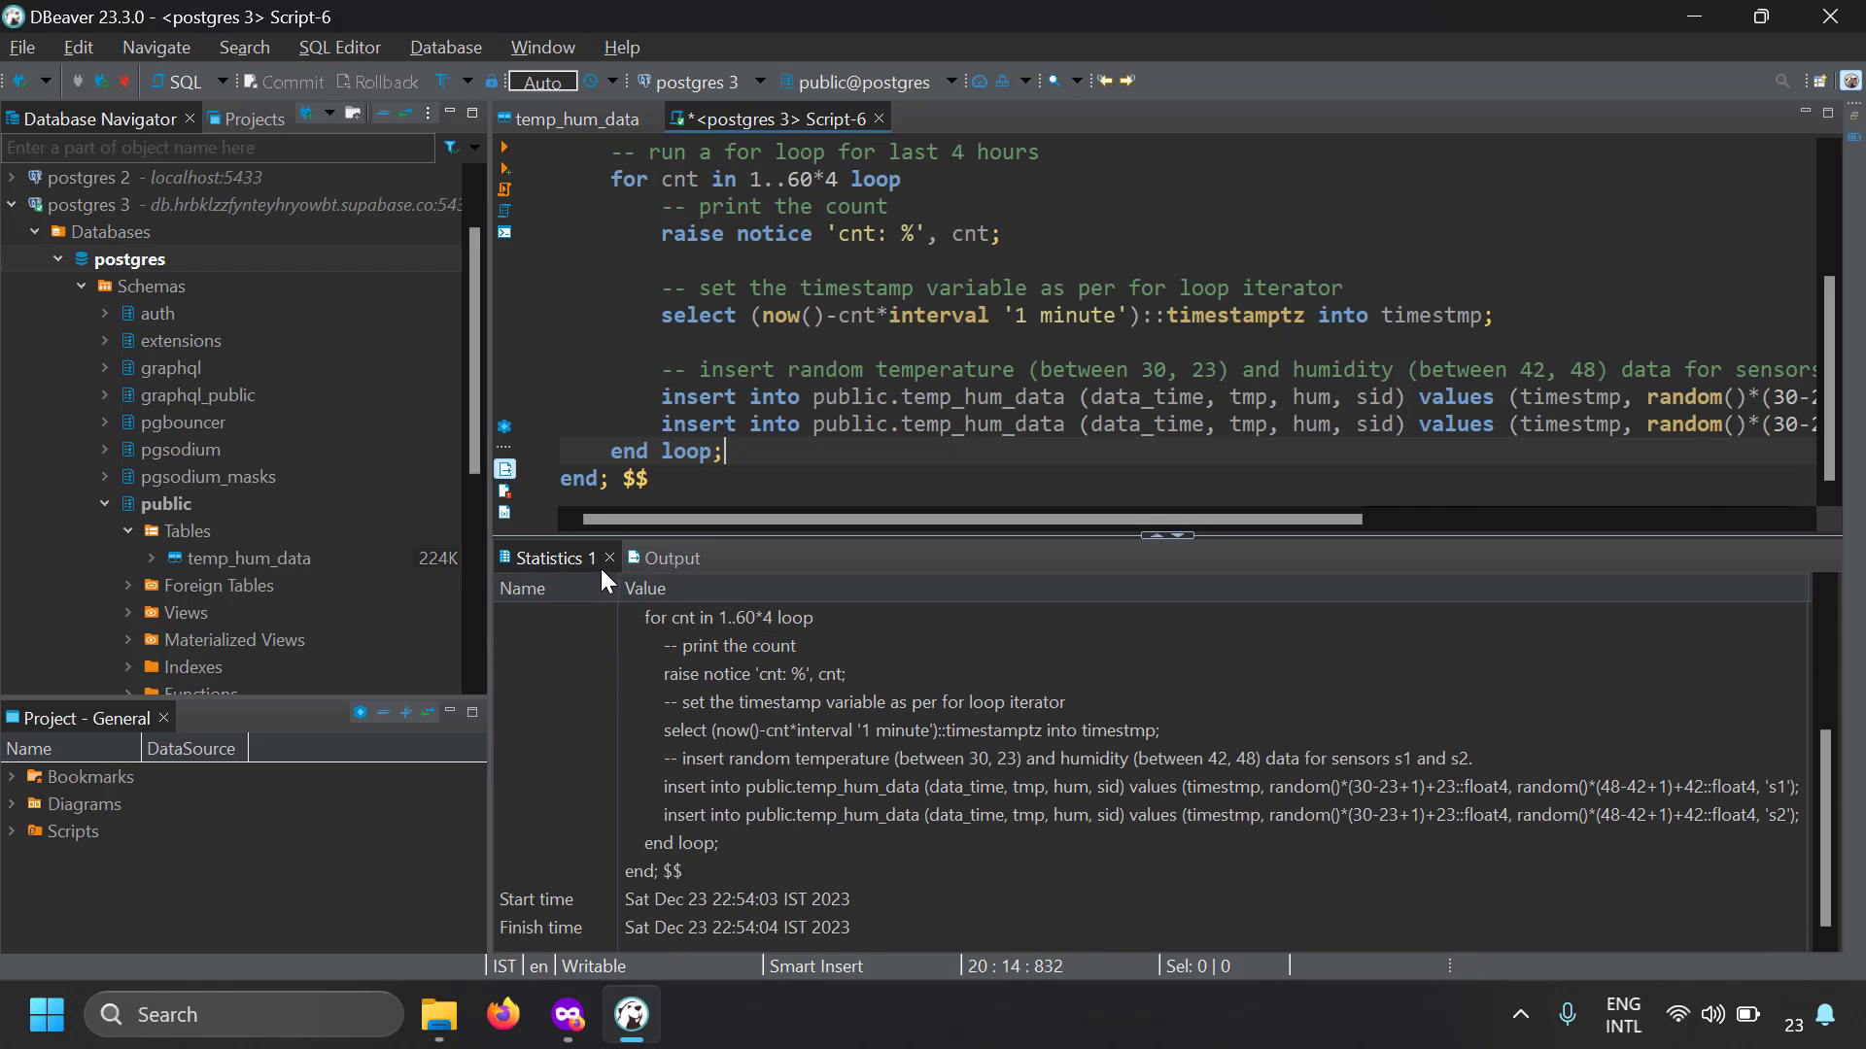
click(673, 561)
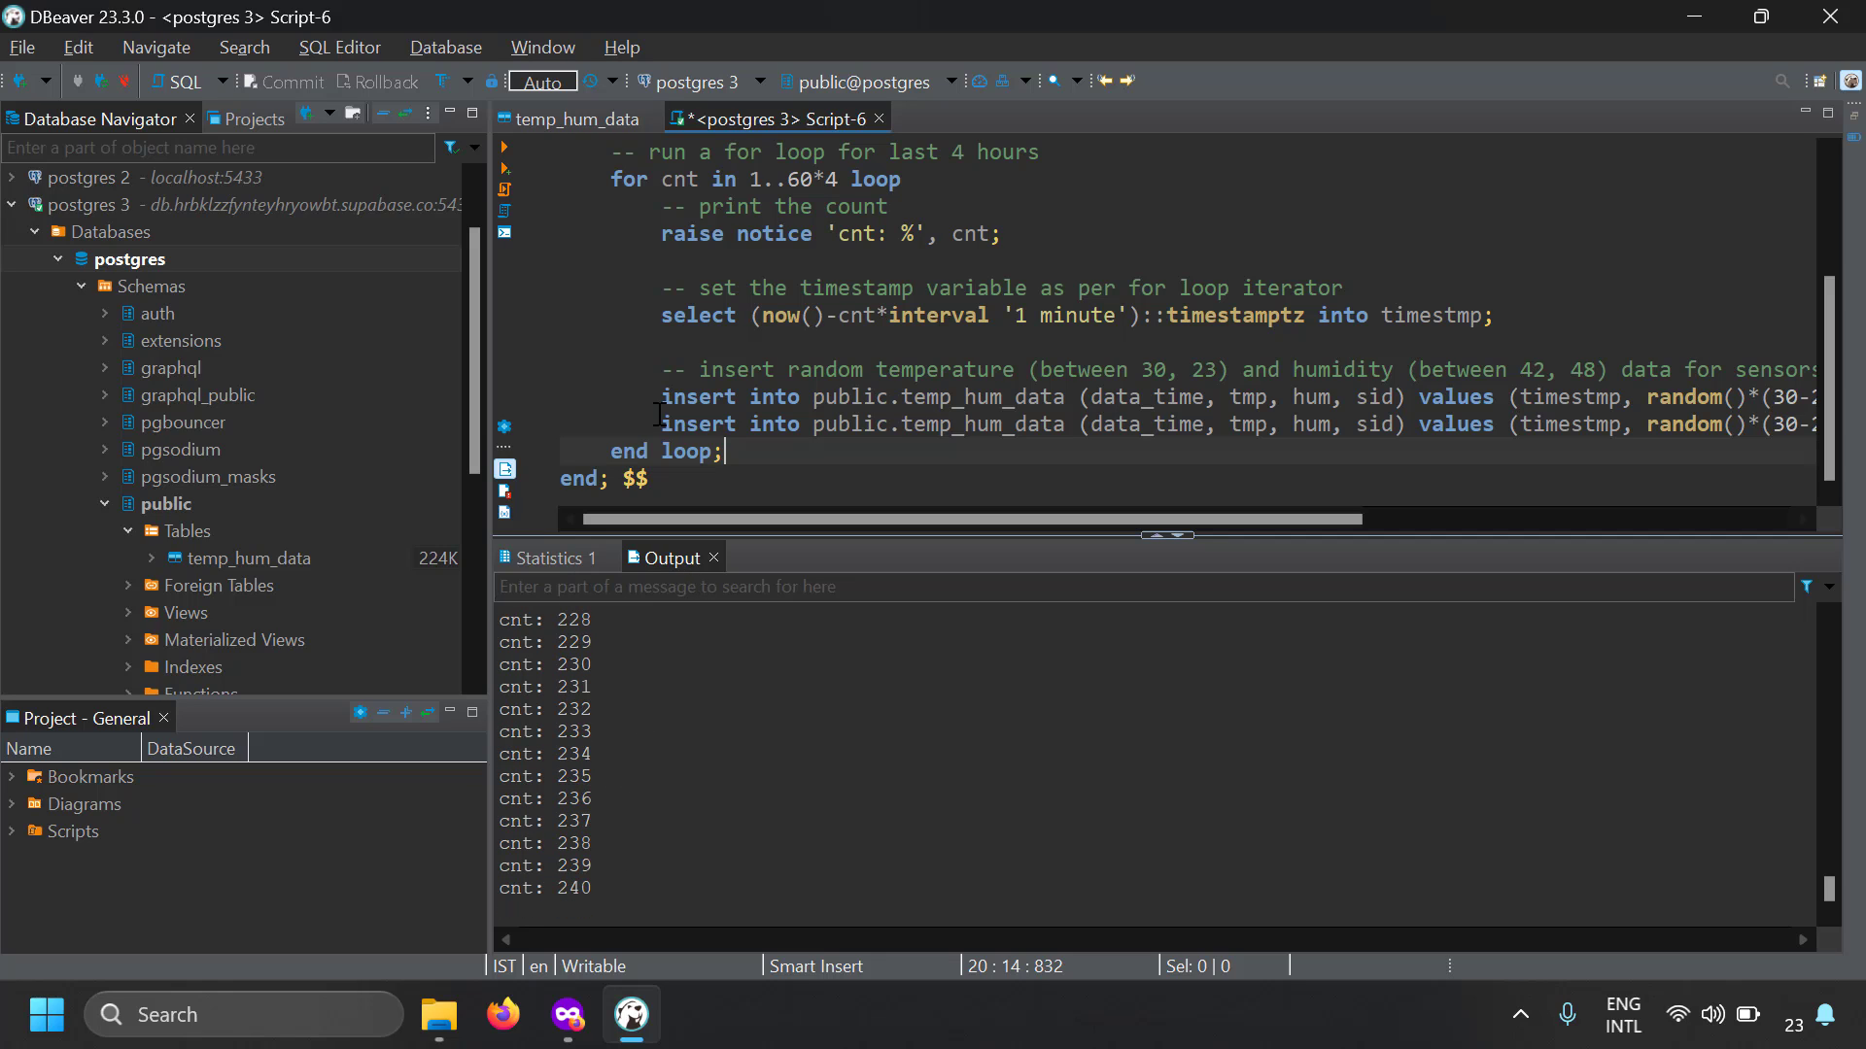
drag(661, 234, 1006, 234)
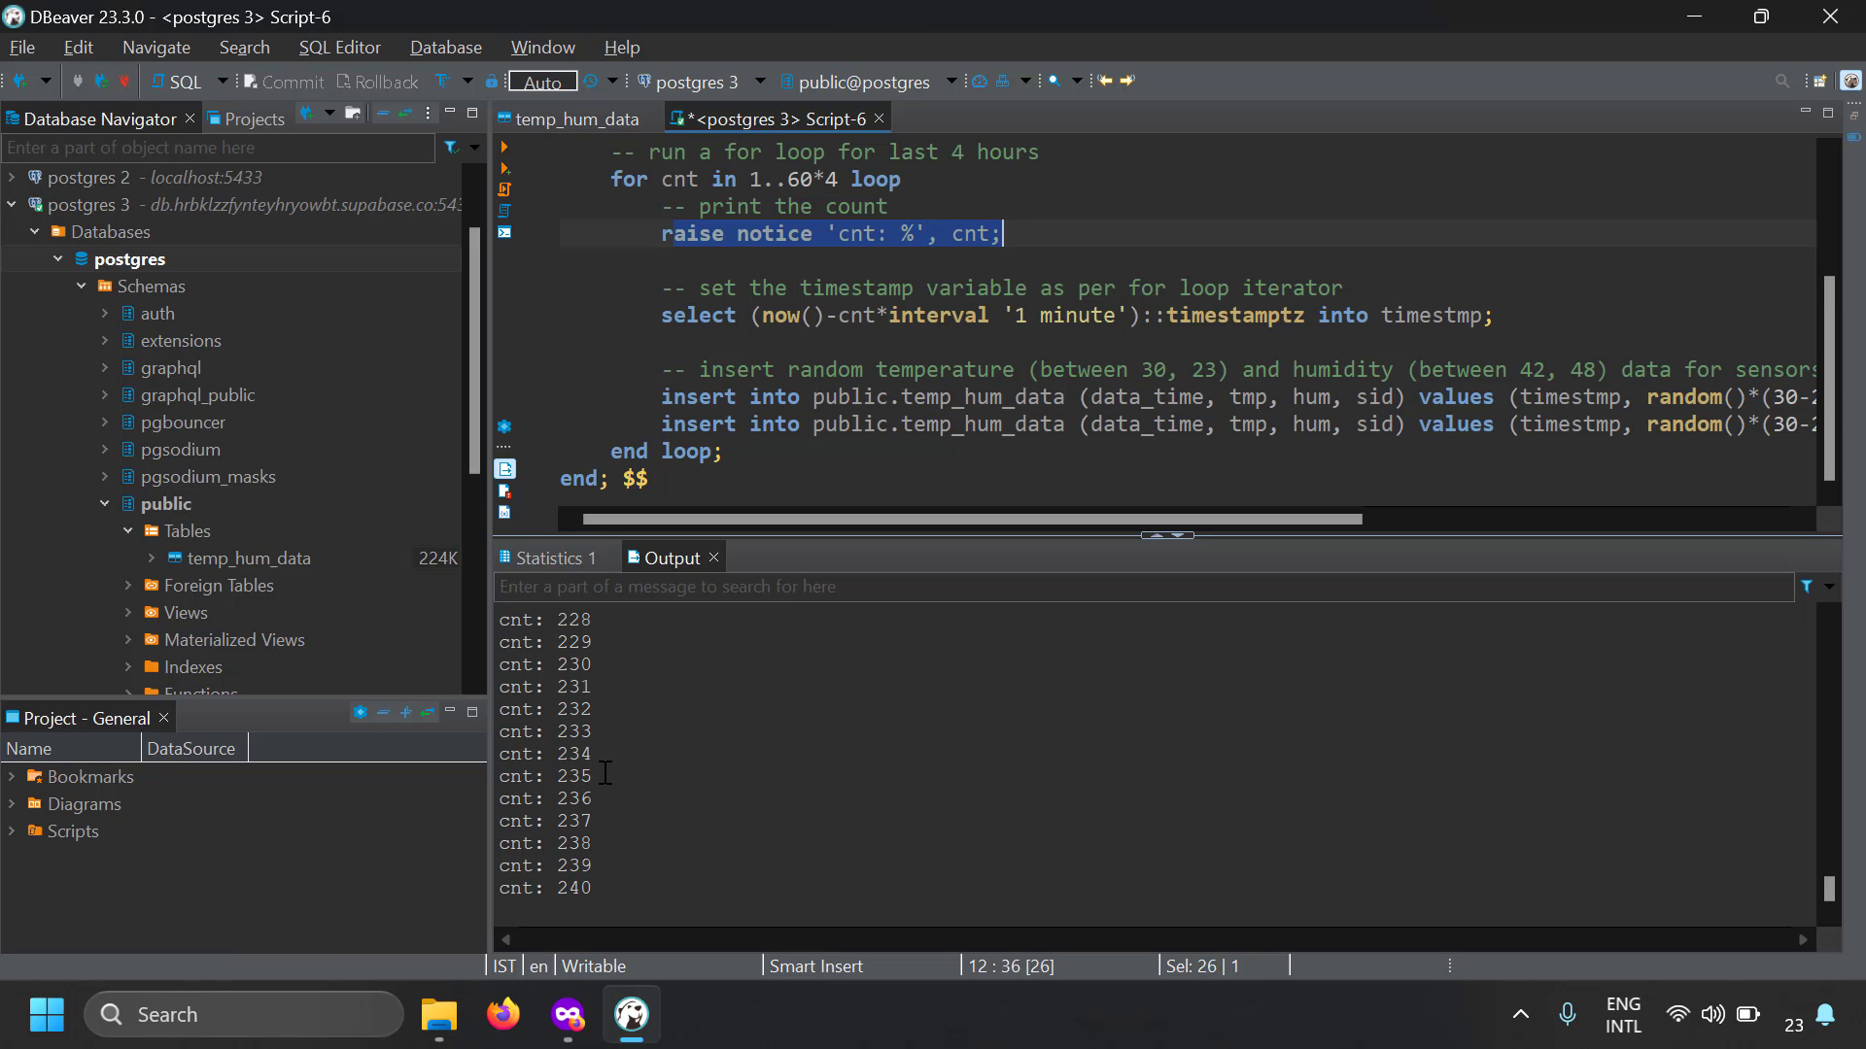
- Reopen the temp_hum_data table to browse the freshly inserted readings
click(573, 115)
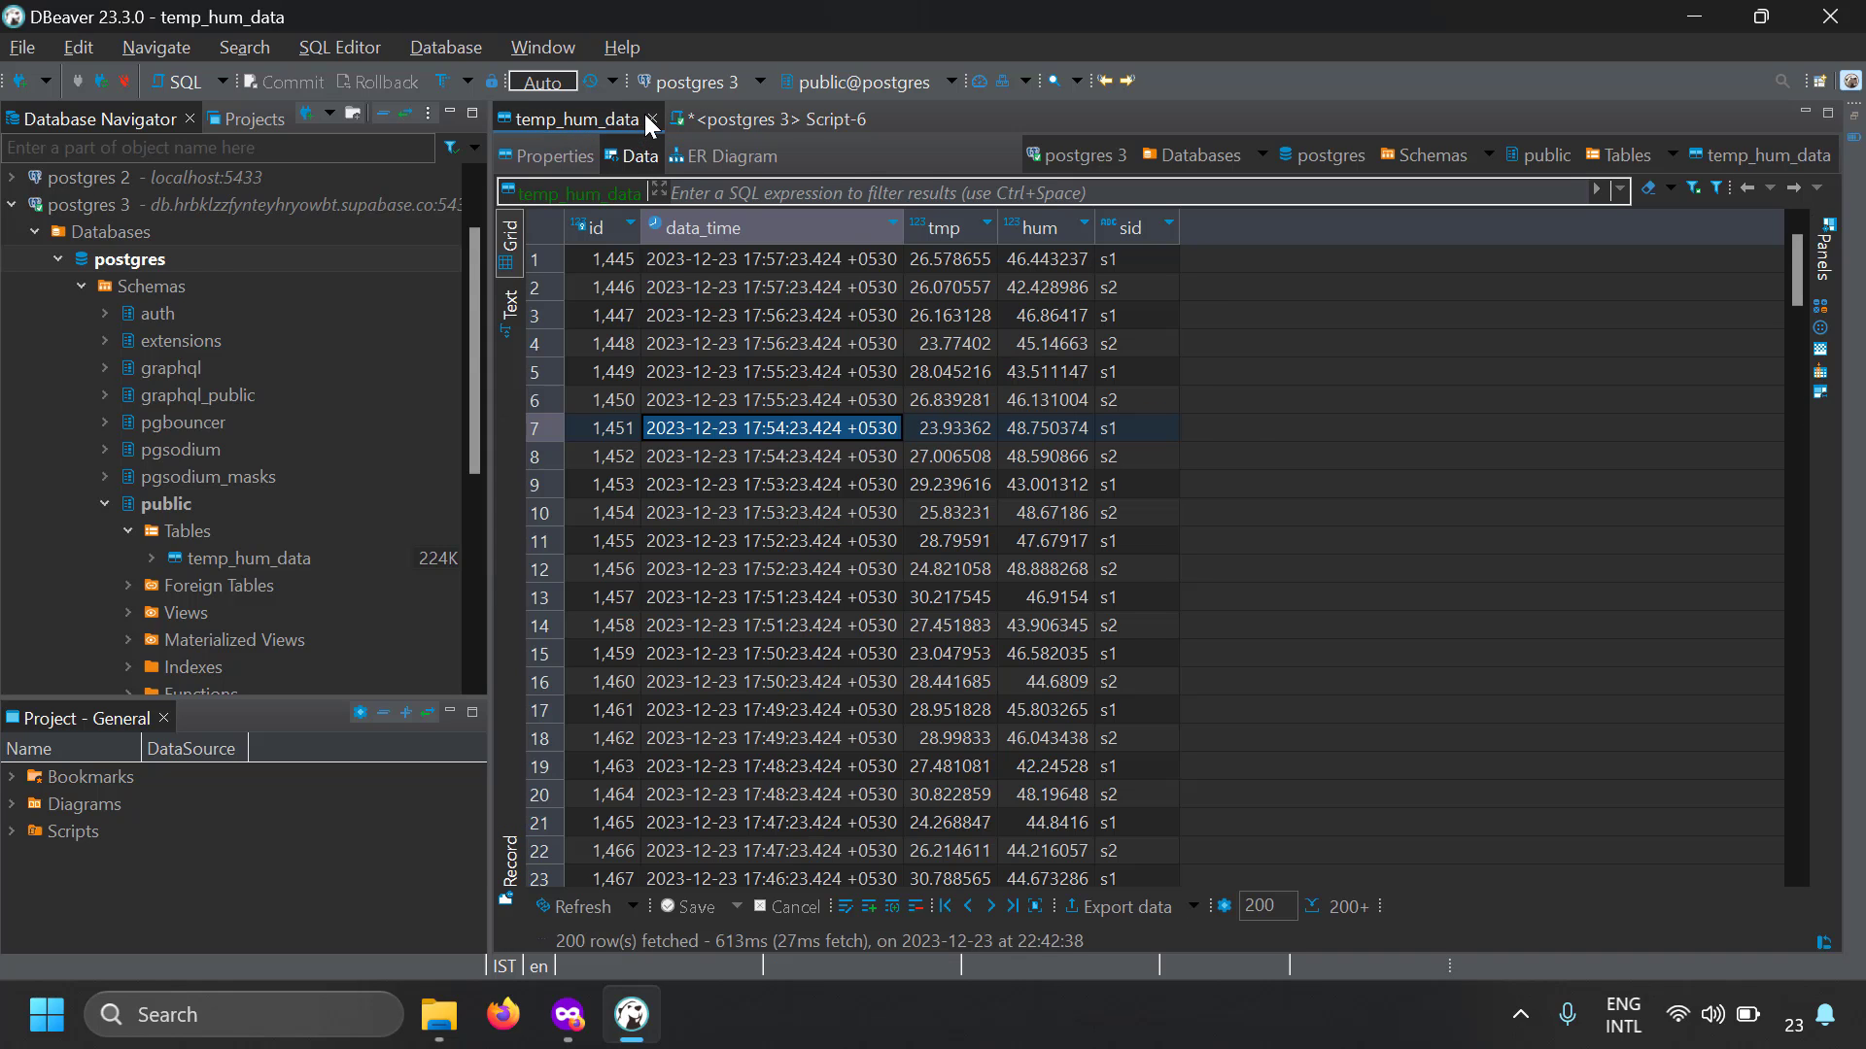
click(645, 114)
scroll(282, 408, down, 1)
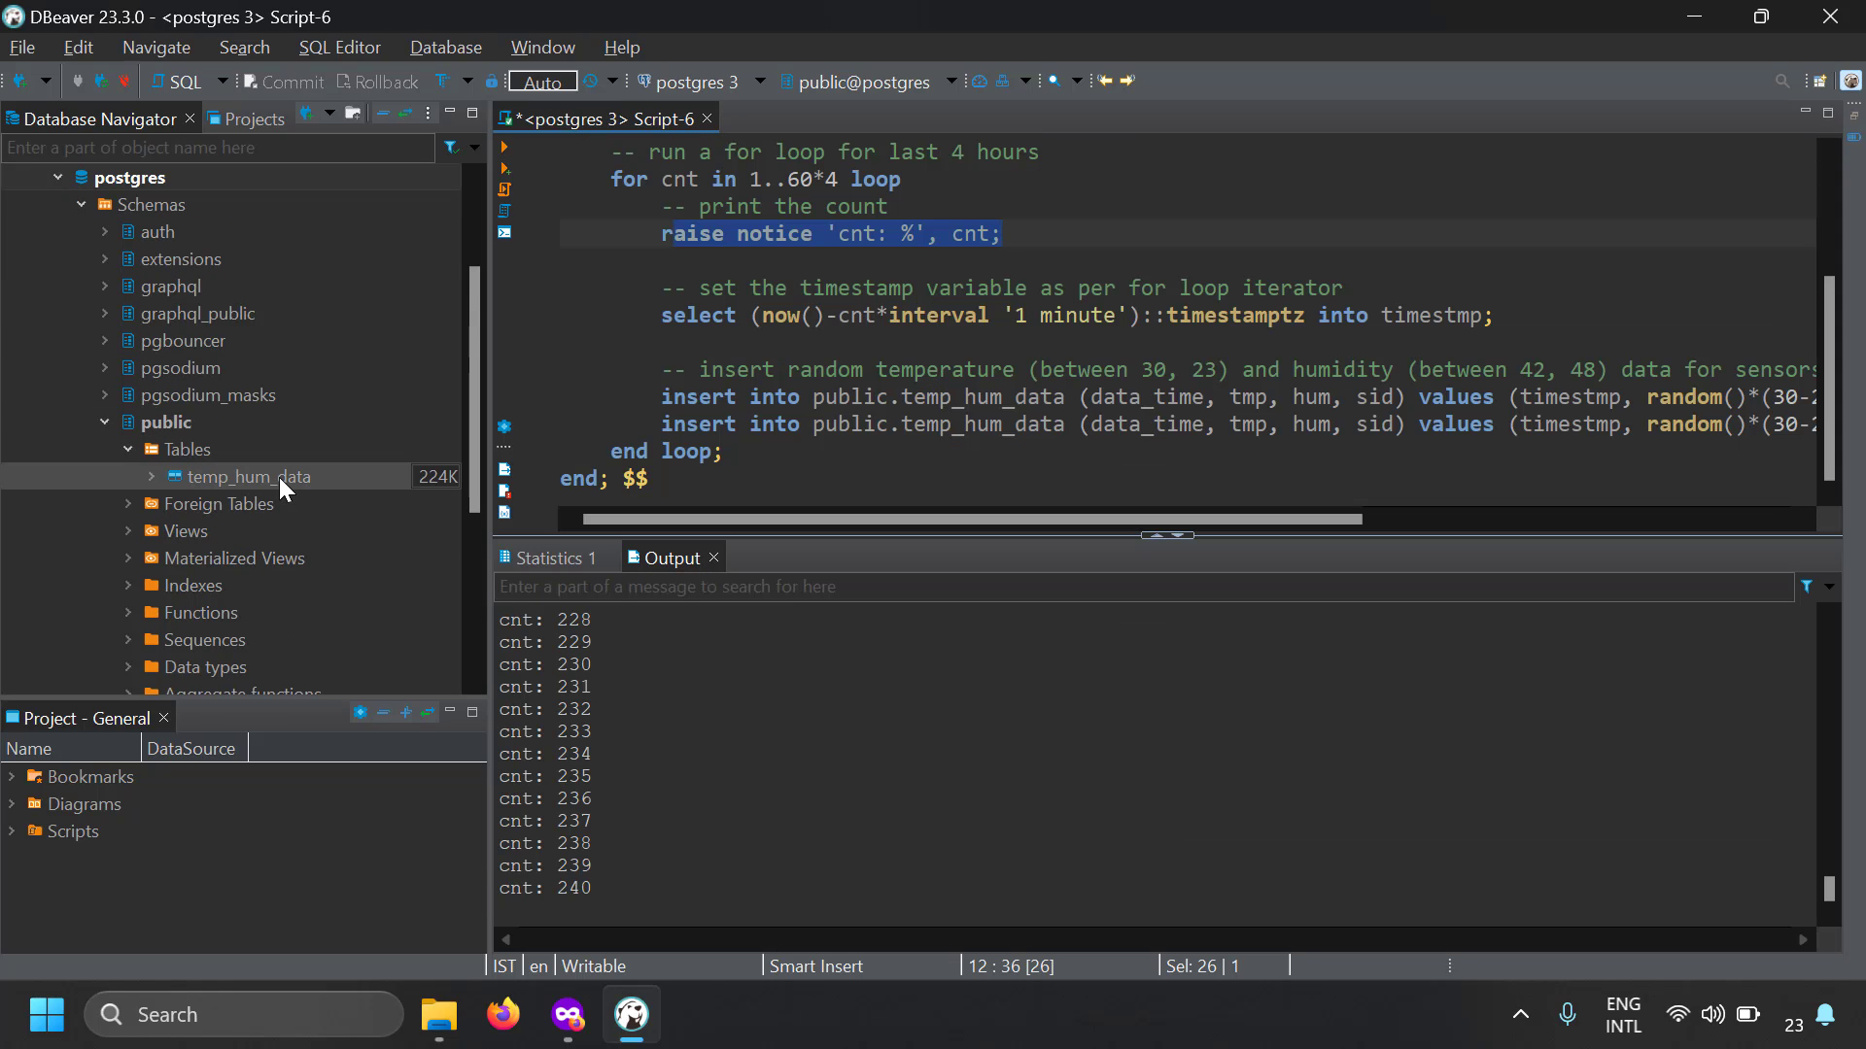
double_click(278, 476)
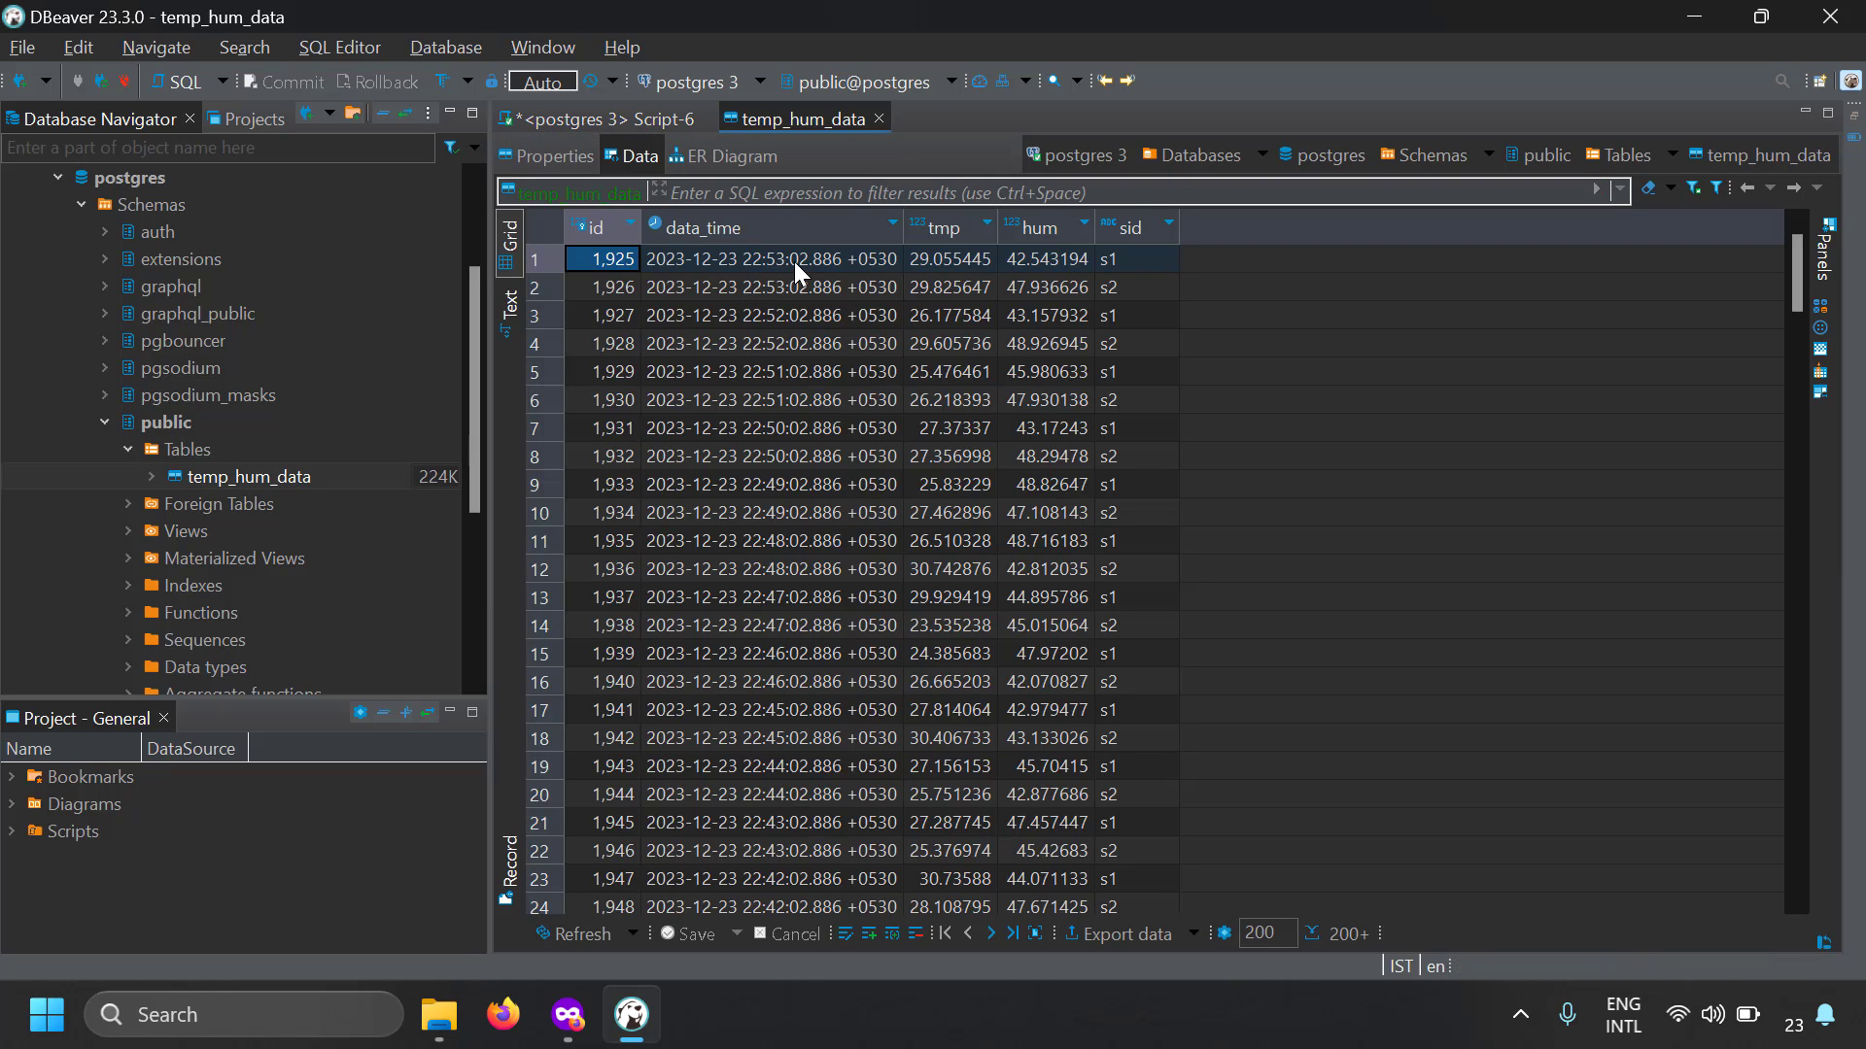
click(799, 260)
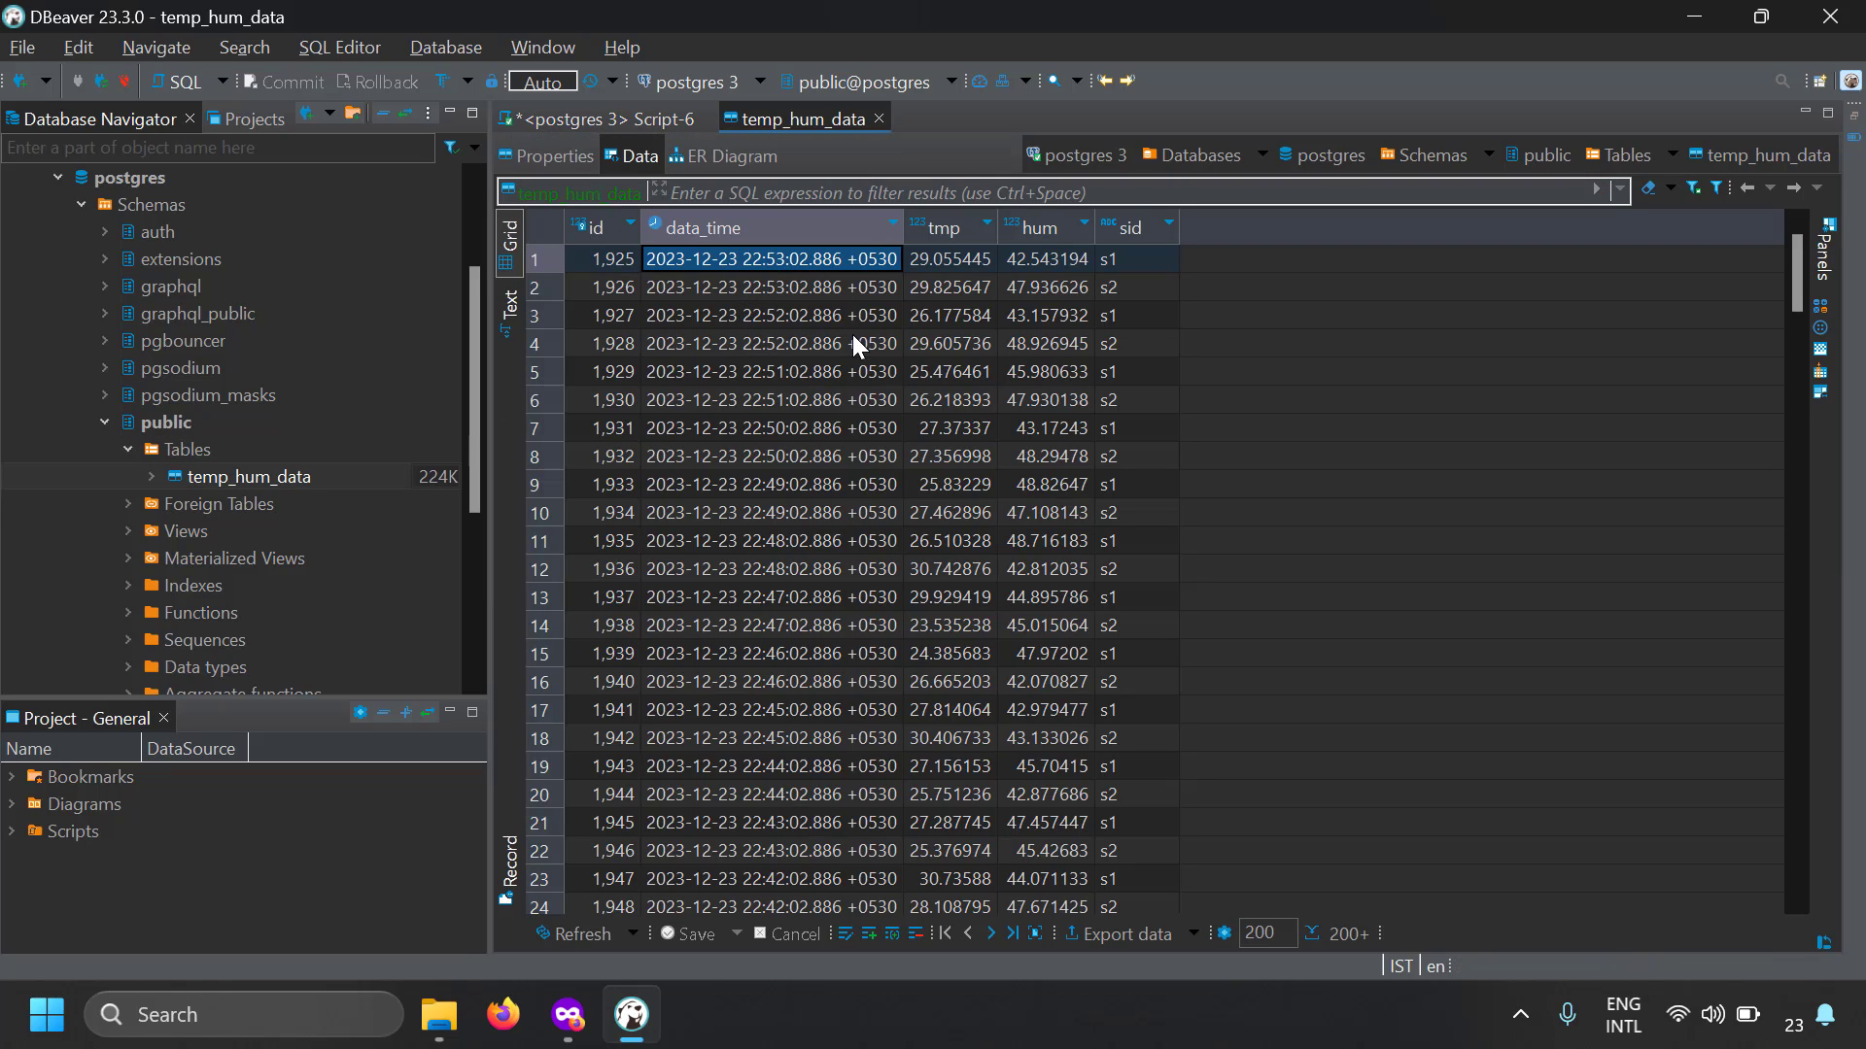
scroll(855, 344, down, 20)
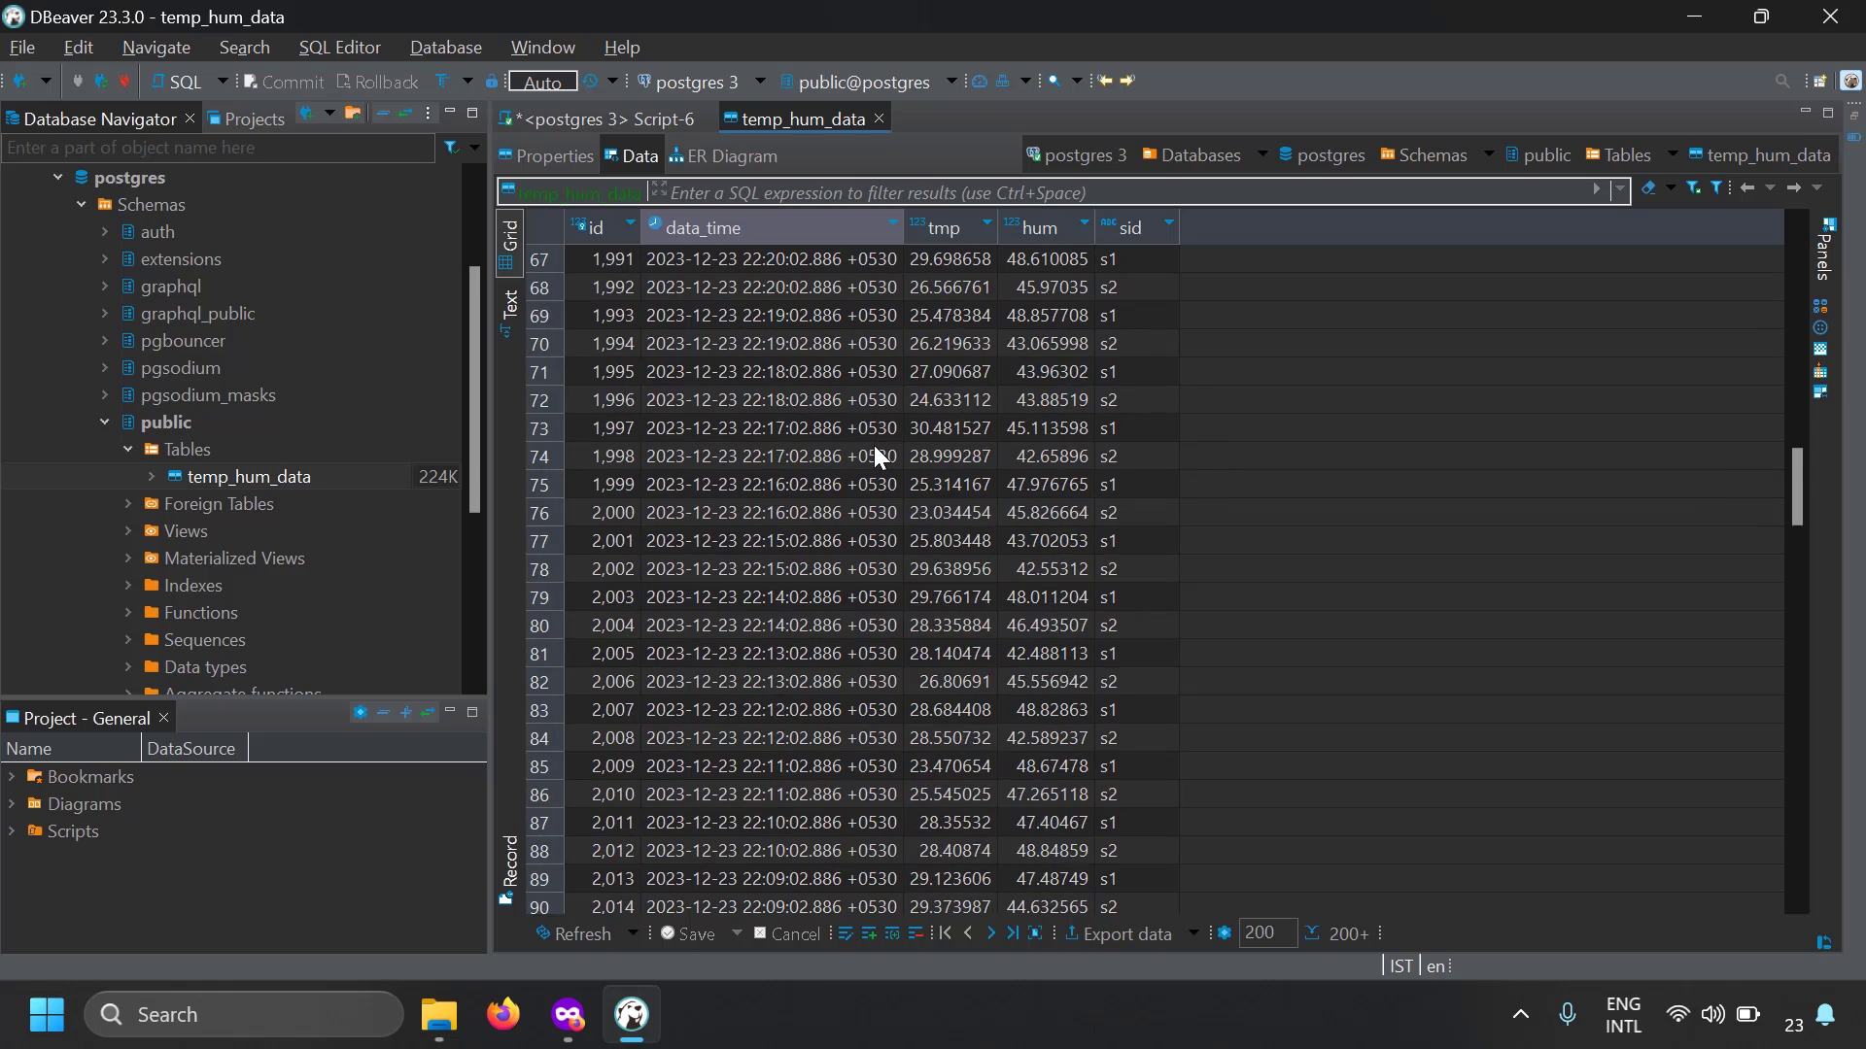
scroll(873, 446, down, 18)
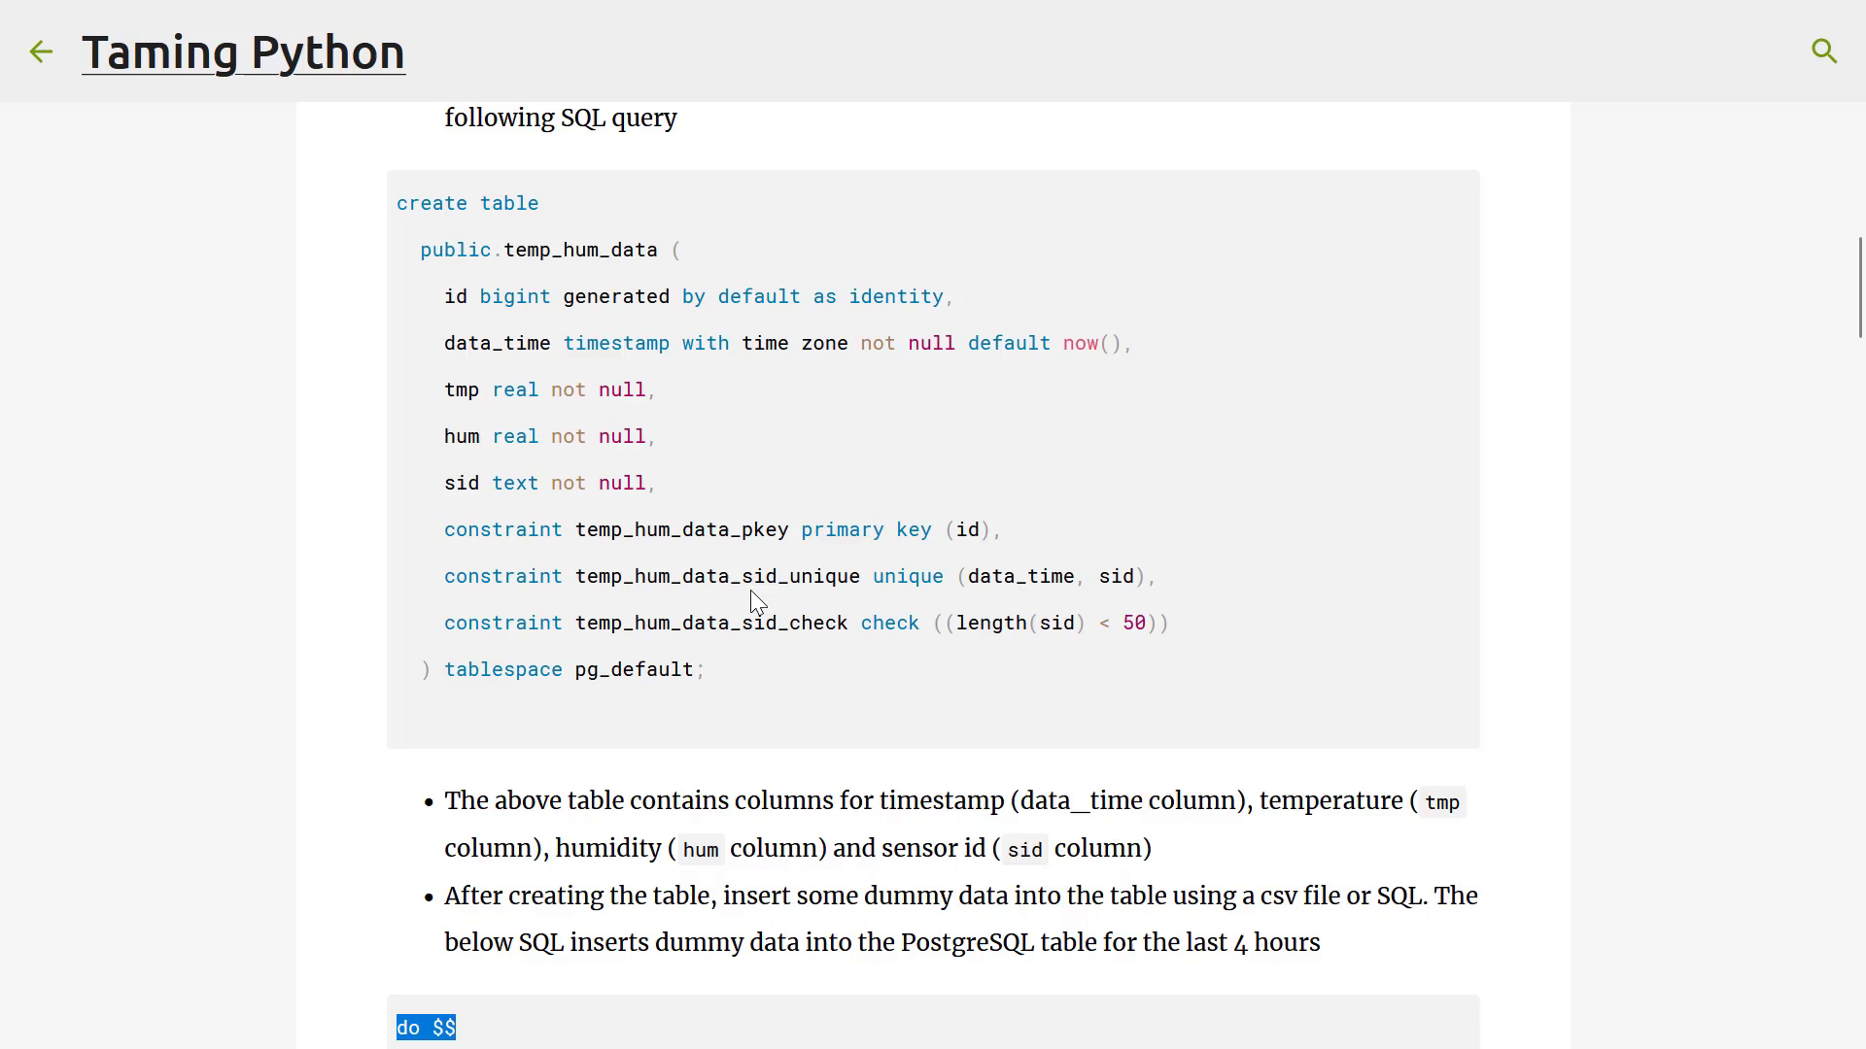
scroll(754, 595, up, 3)
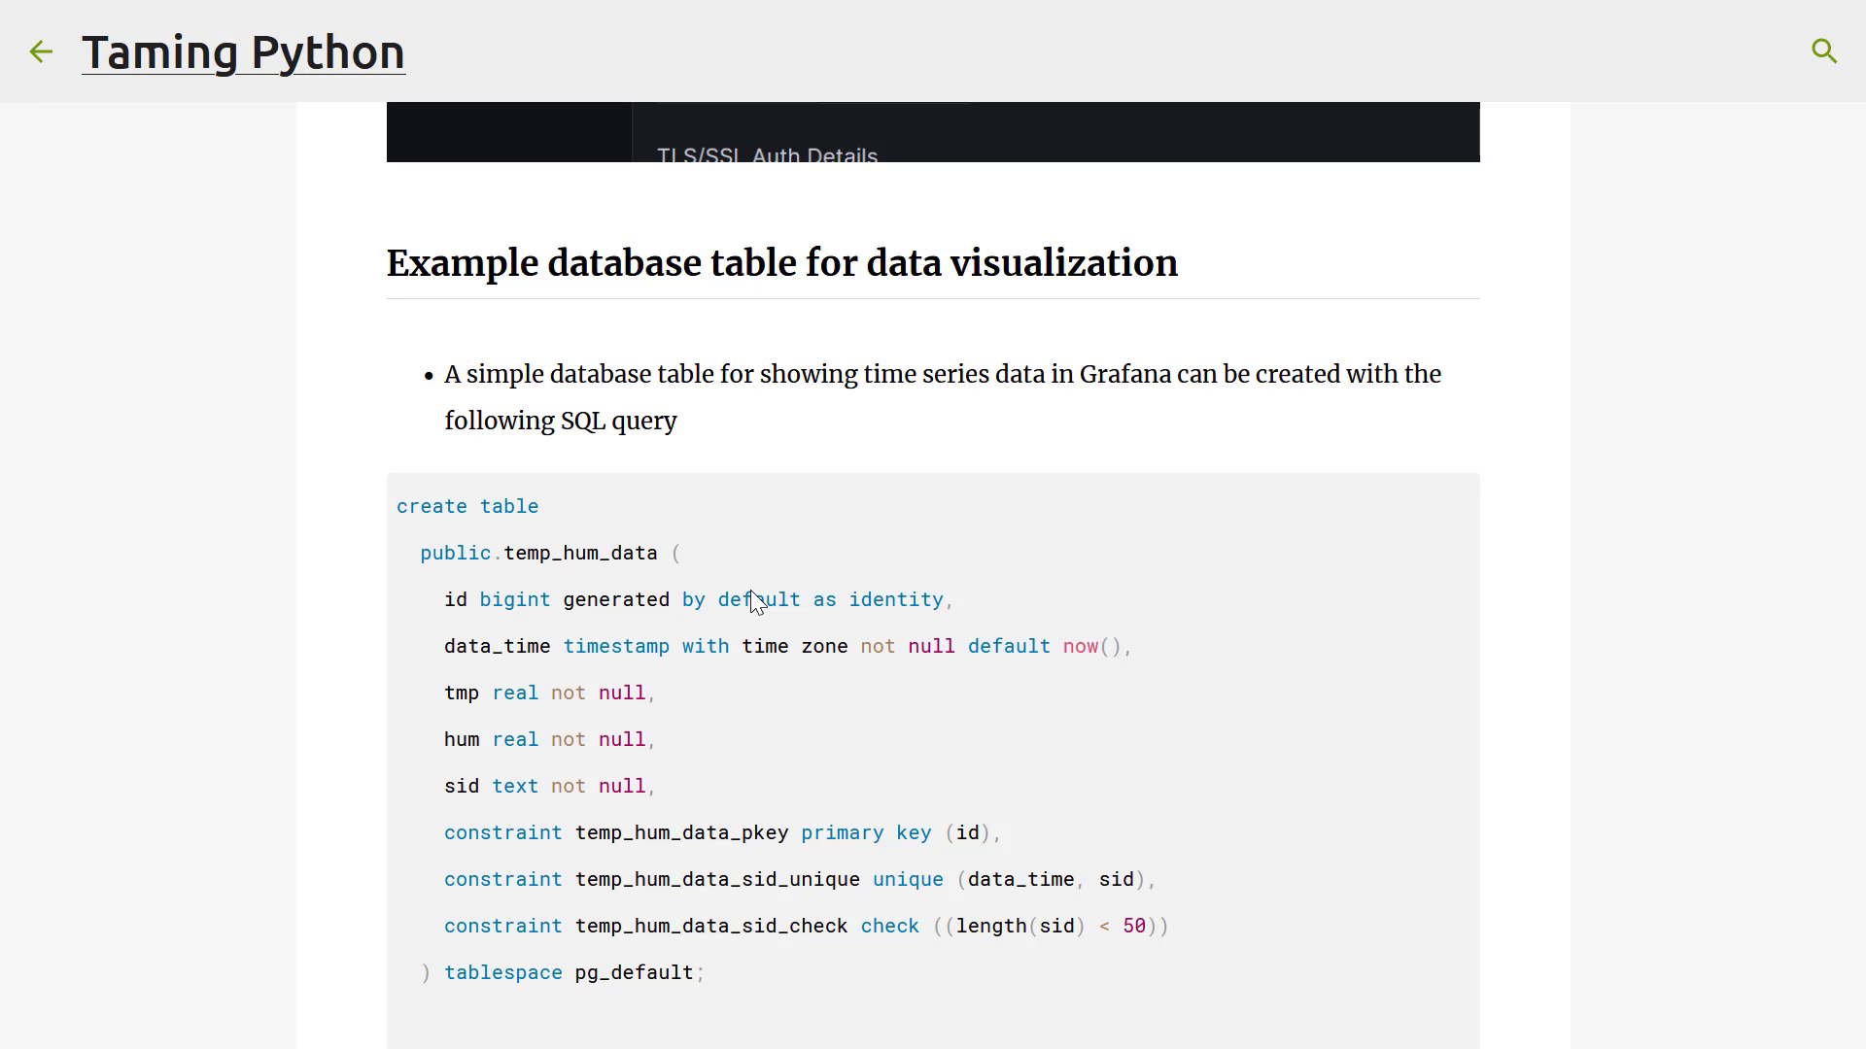
- Review the create table and dummy-data SQL, then scroll on to the Grafana data source section
scroll(750, 592, down, 2)
drag(508, 448, 646, 821)
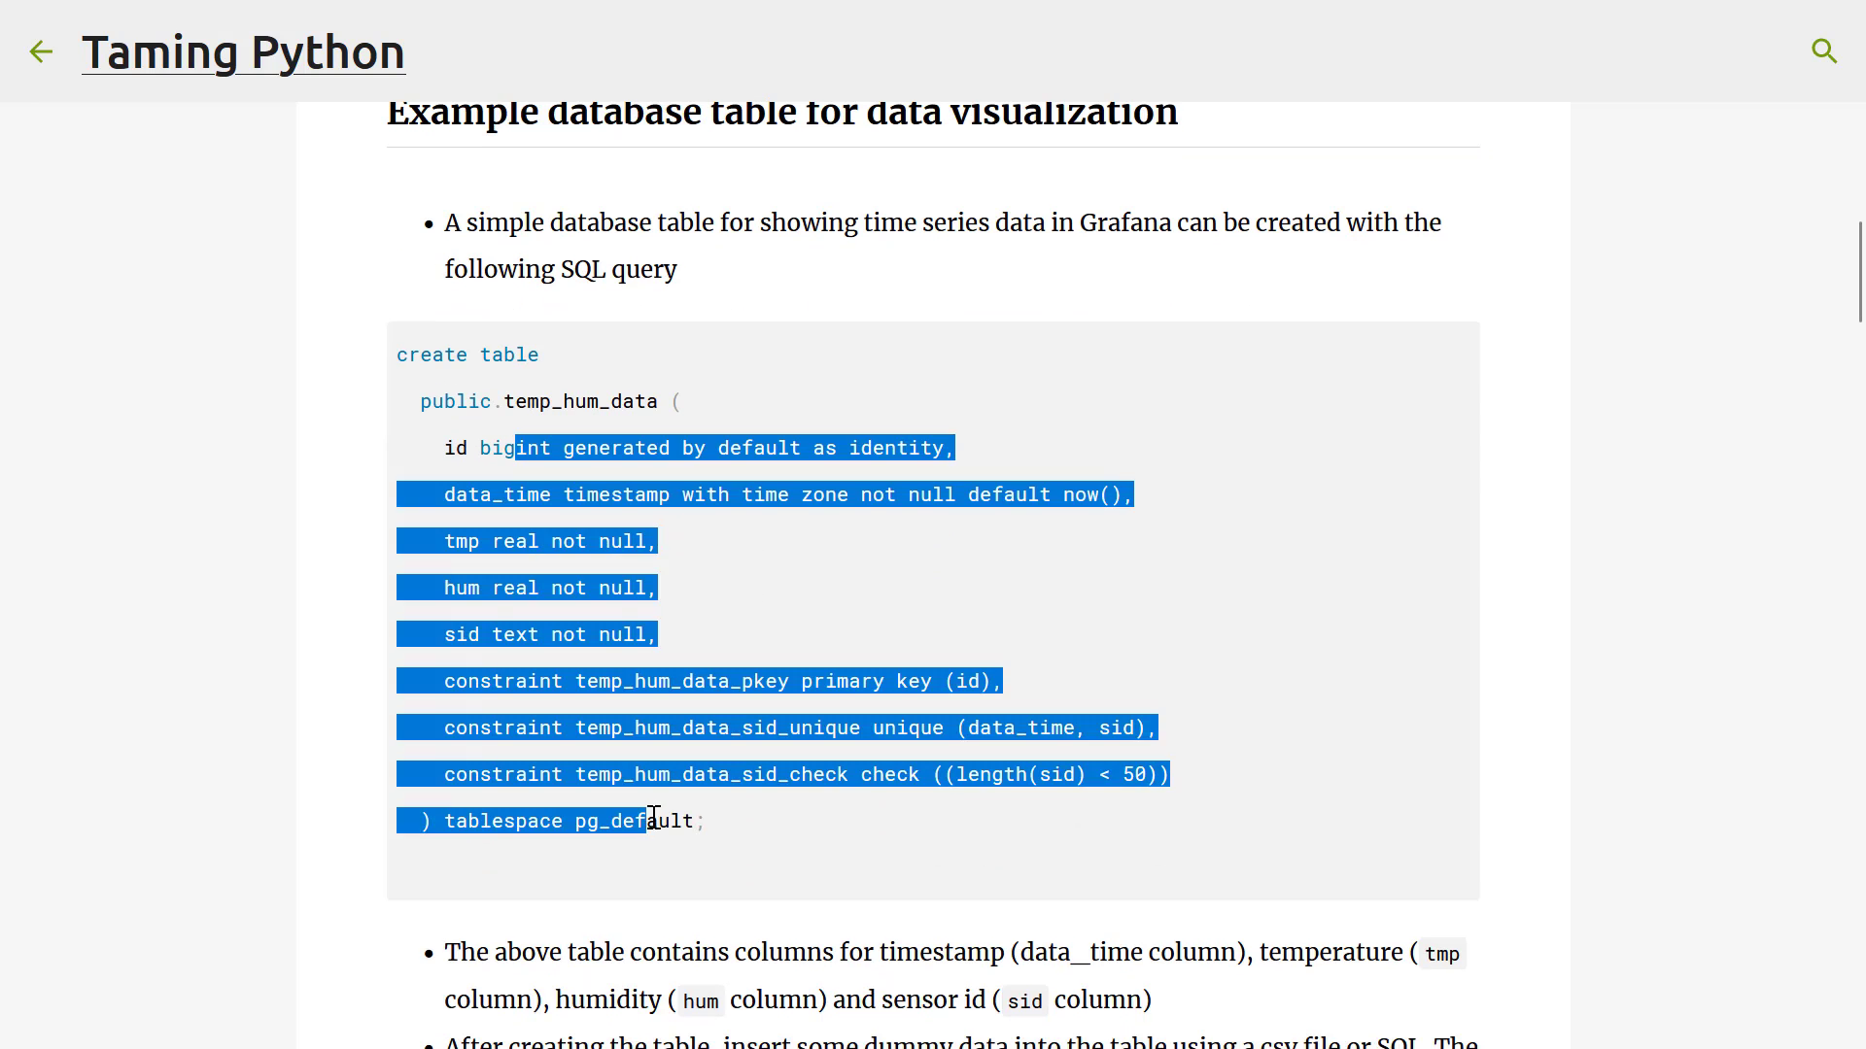
scroll(637, 768, down, 7)
drag(539, 515, 639, 820)
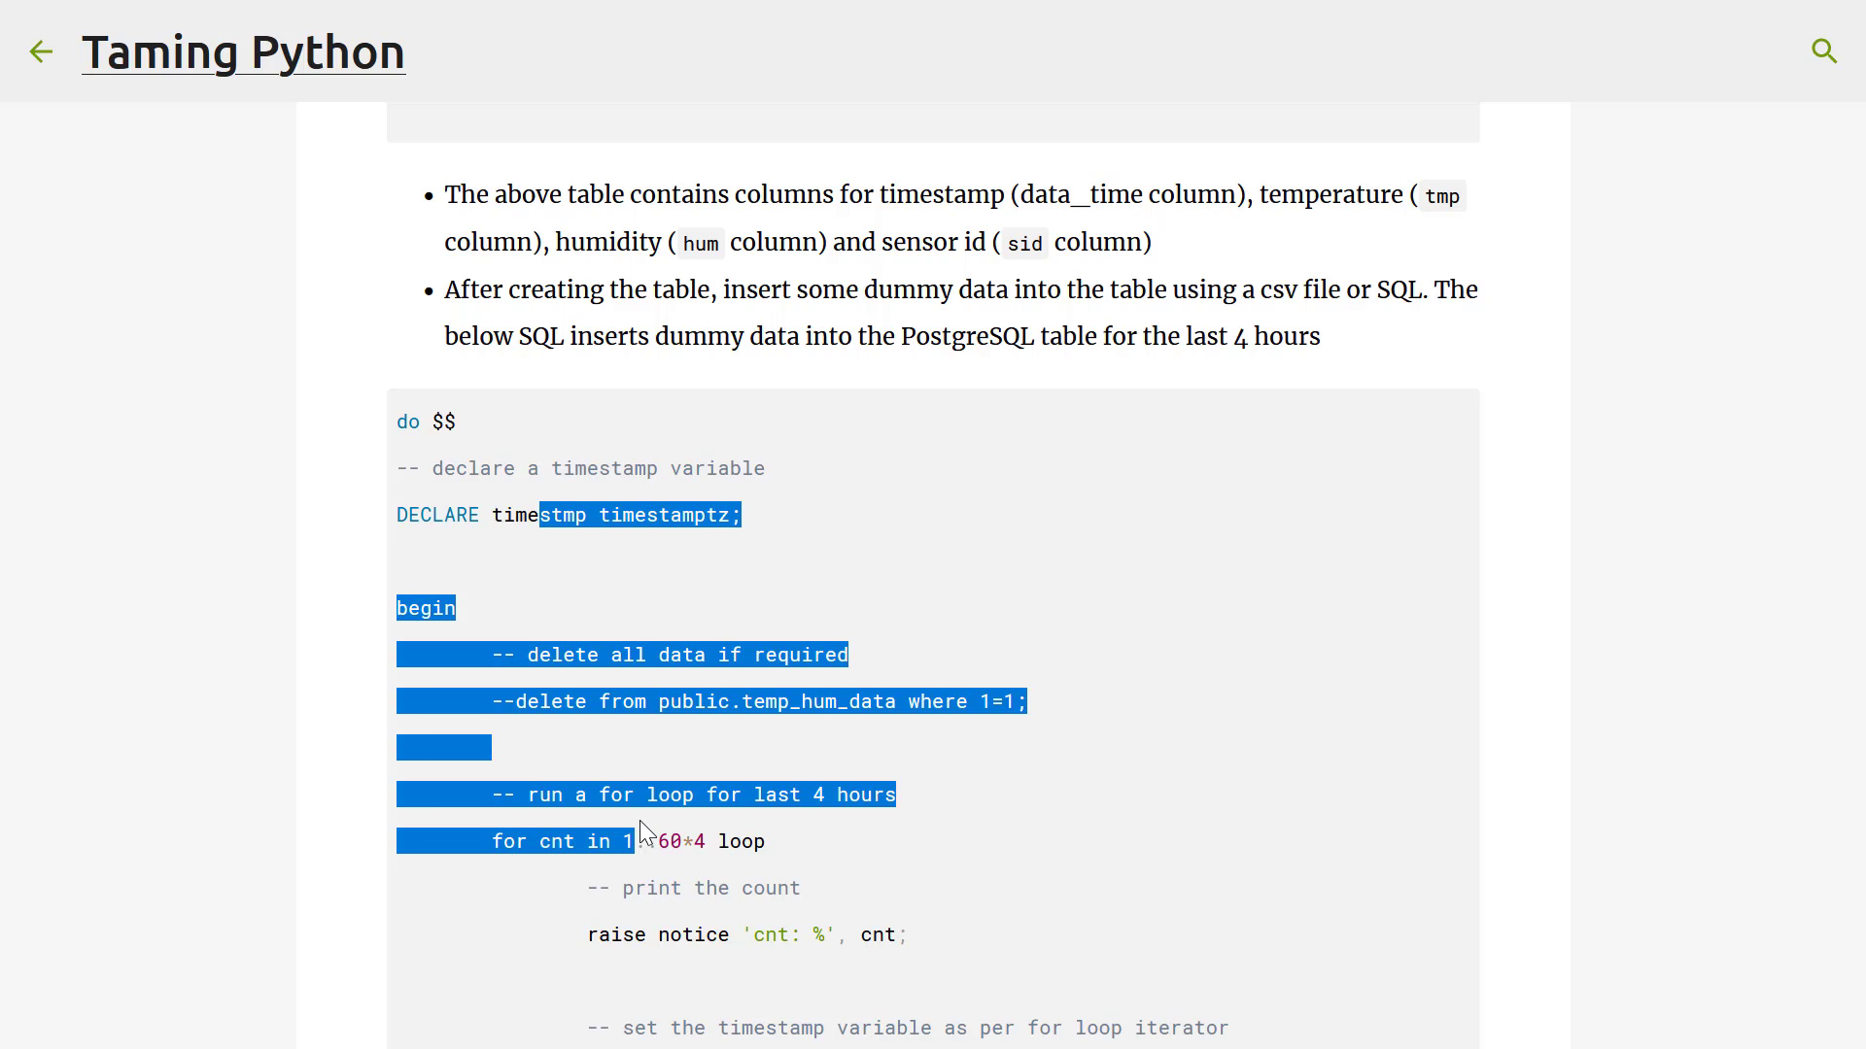
scroll(642, 816, down, 10)
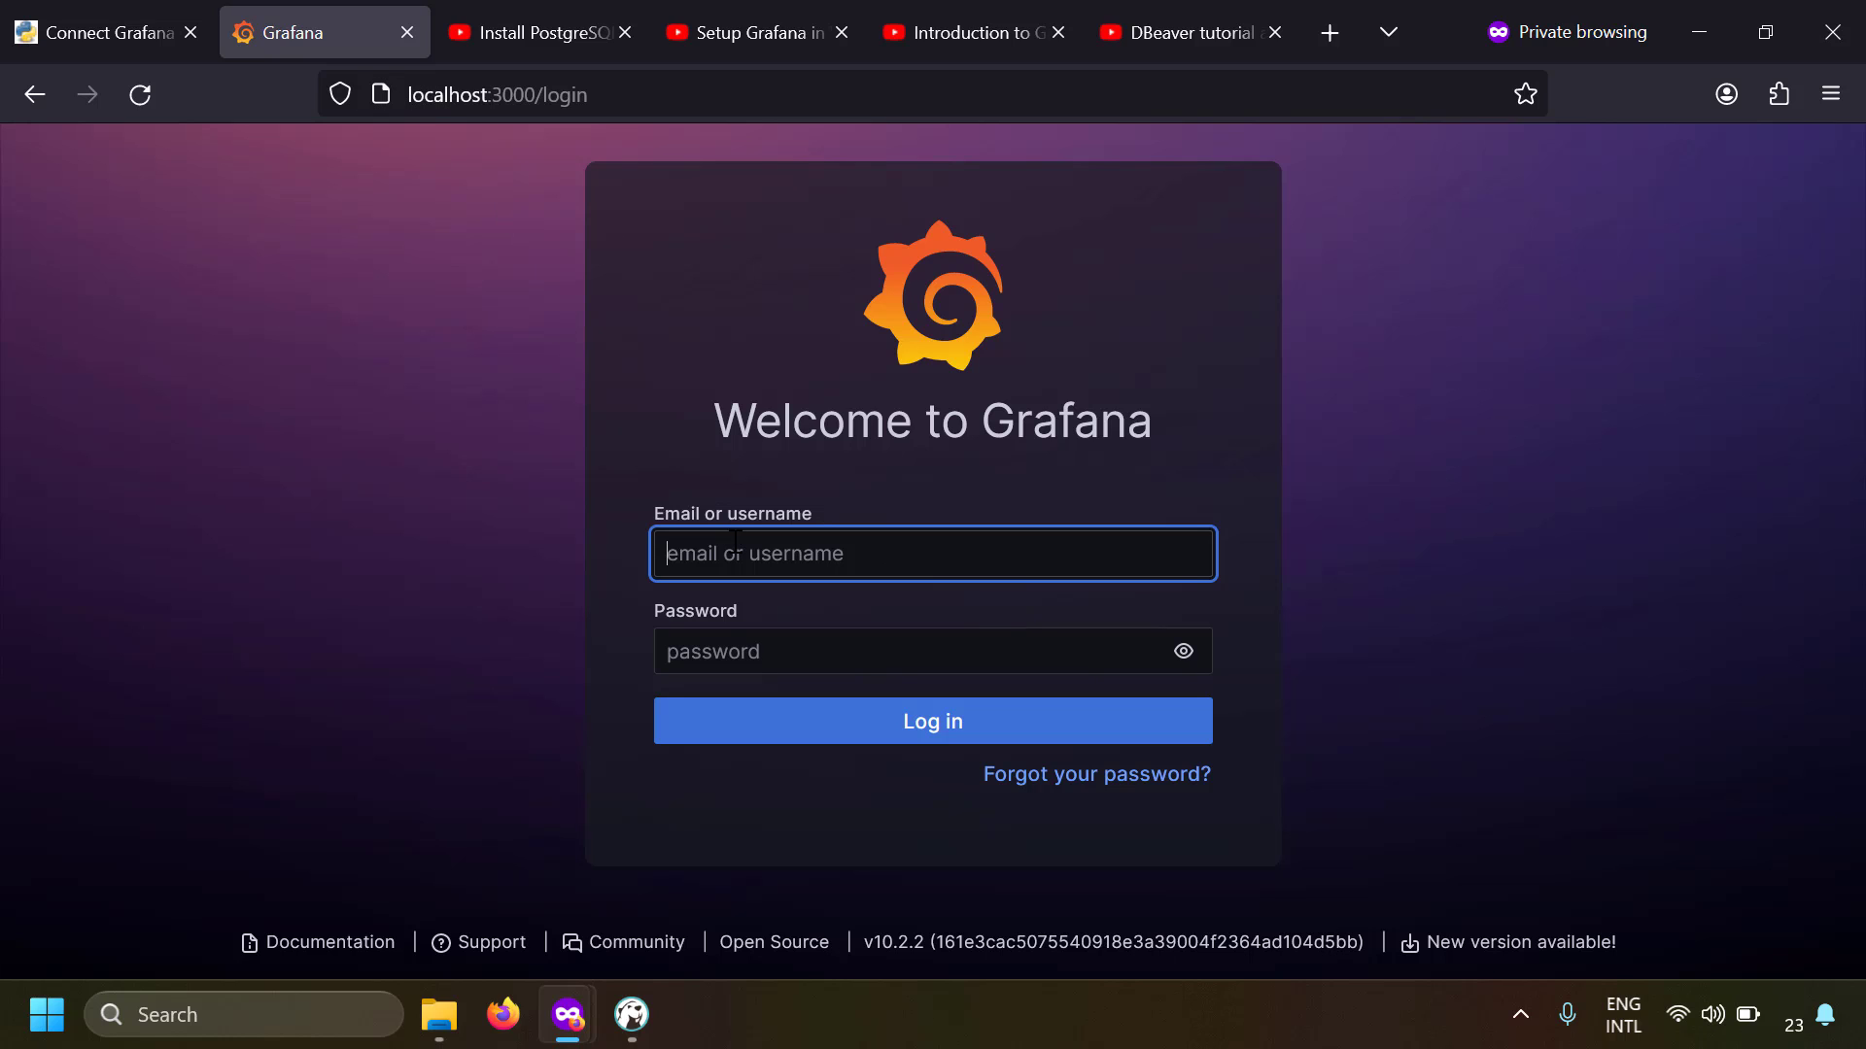
- Log in to Grafana as admin with the account password
text(admin)
key(Tab)
key(ctrl+v)
key(Return)
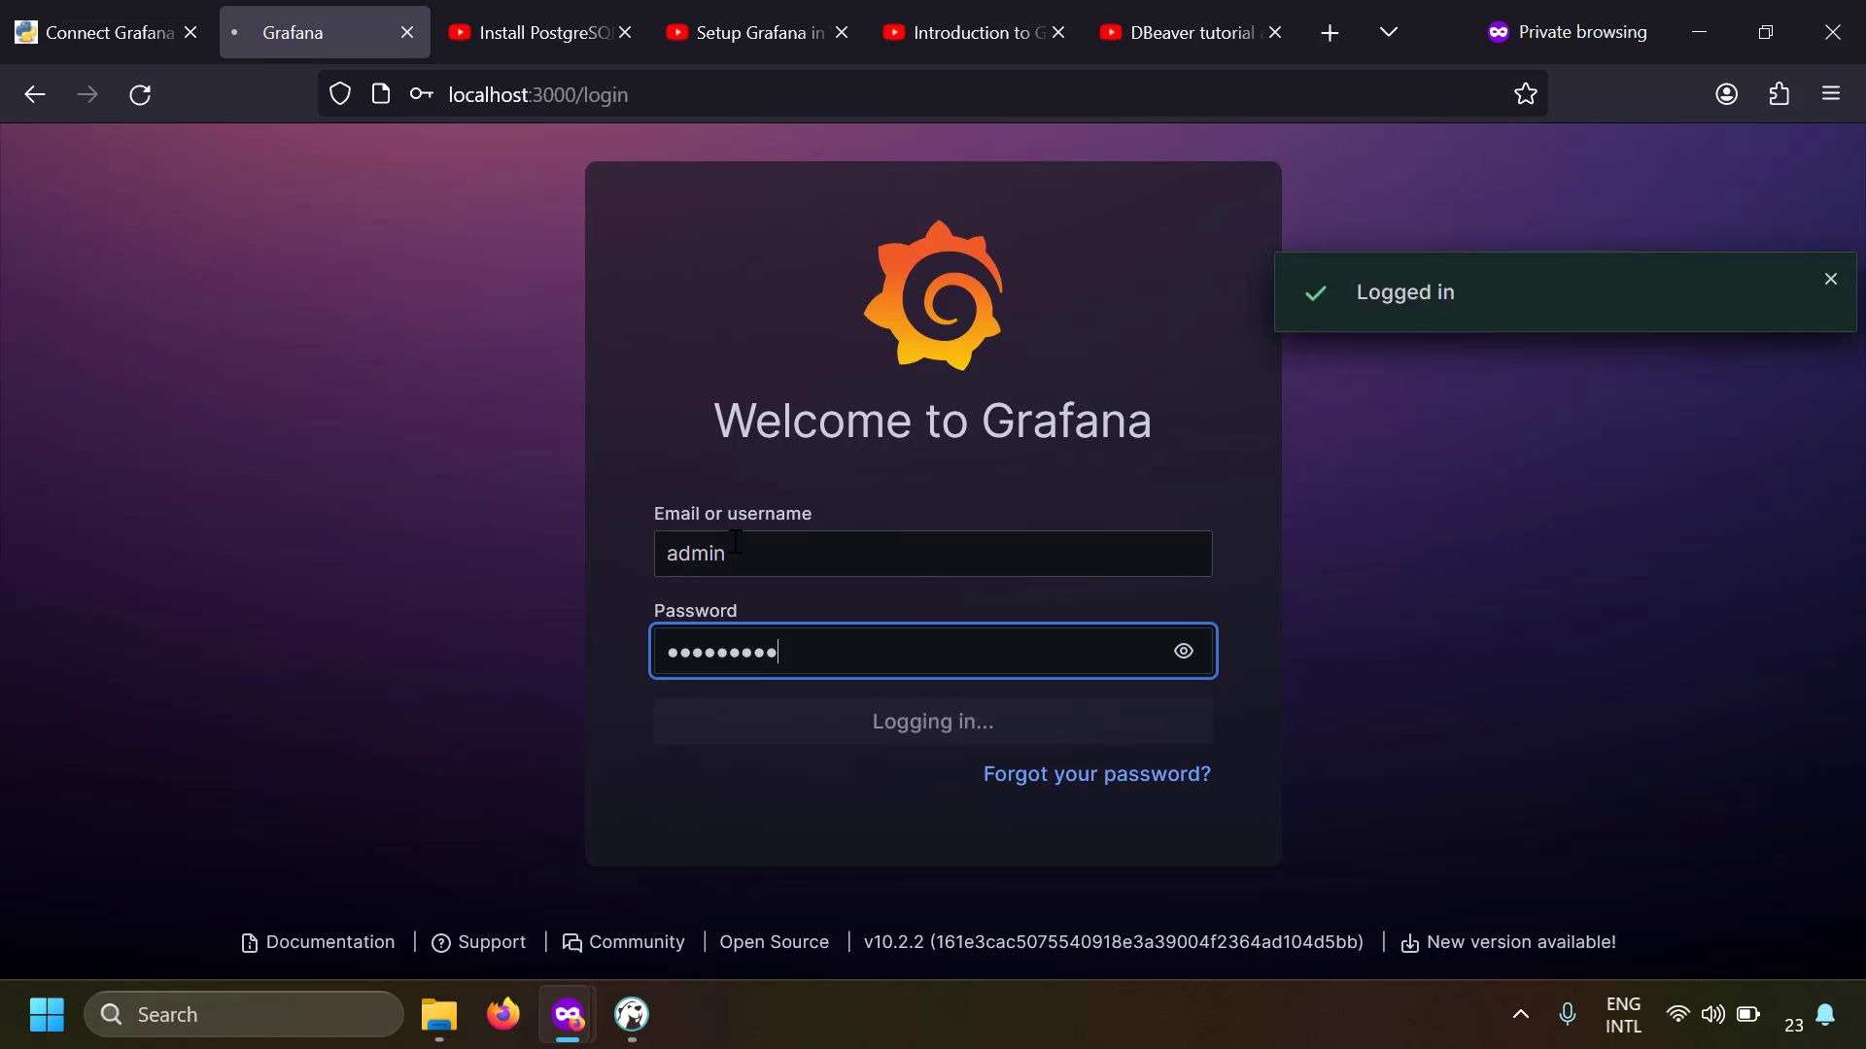
- Go to Data sources, add a new data source and filter the types by 'post'
click(875, 166)
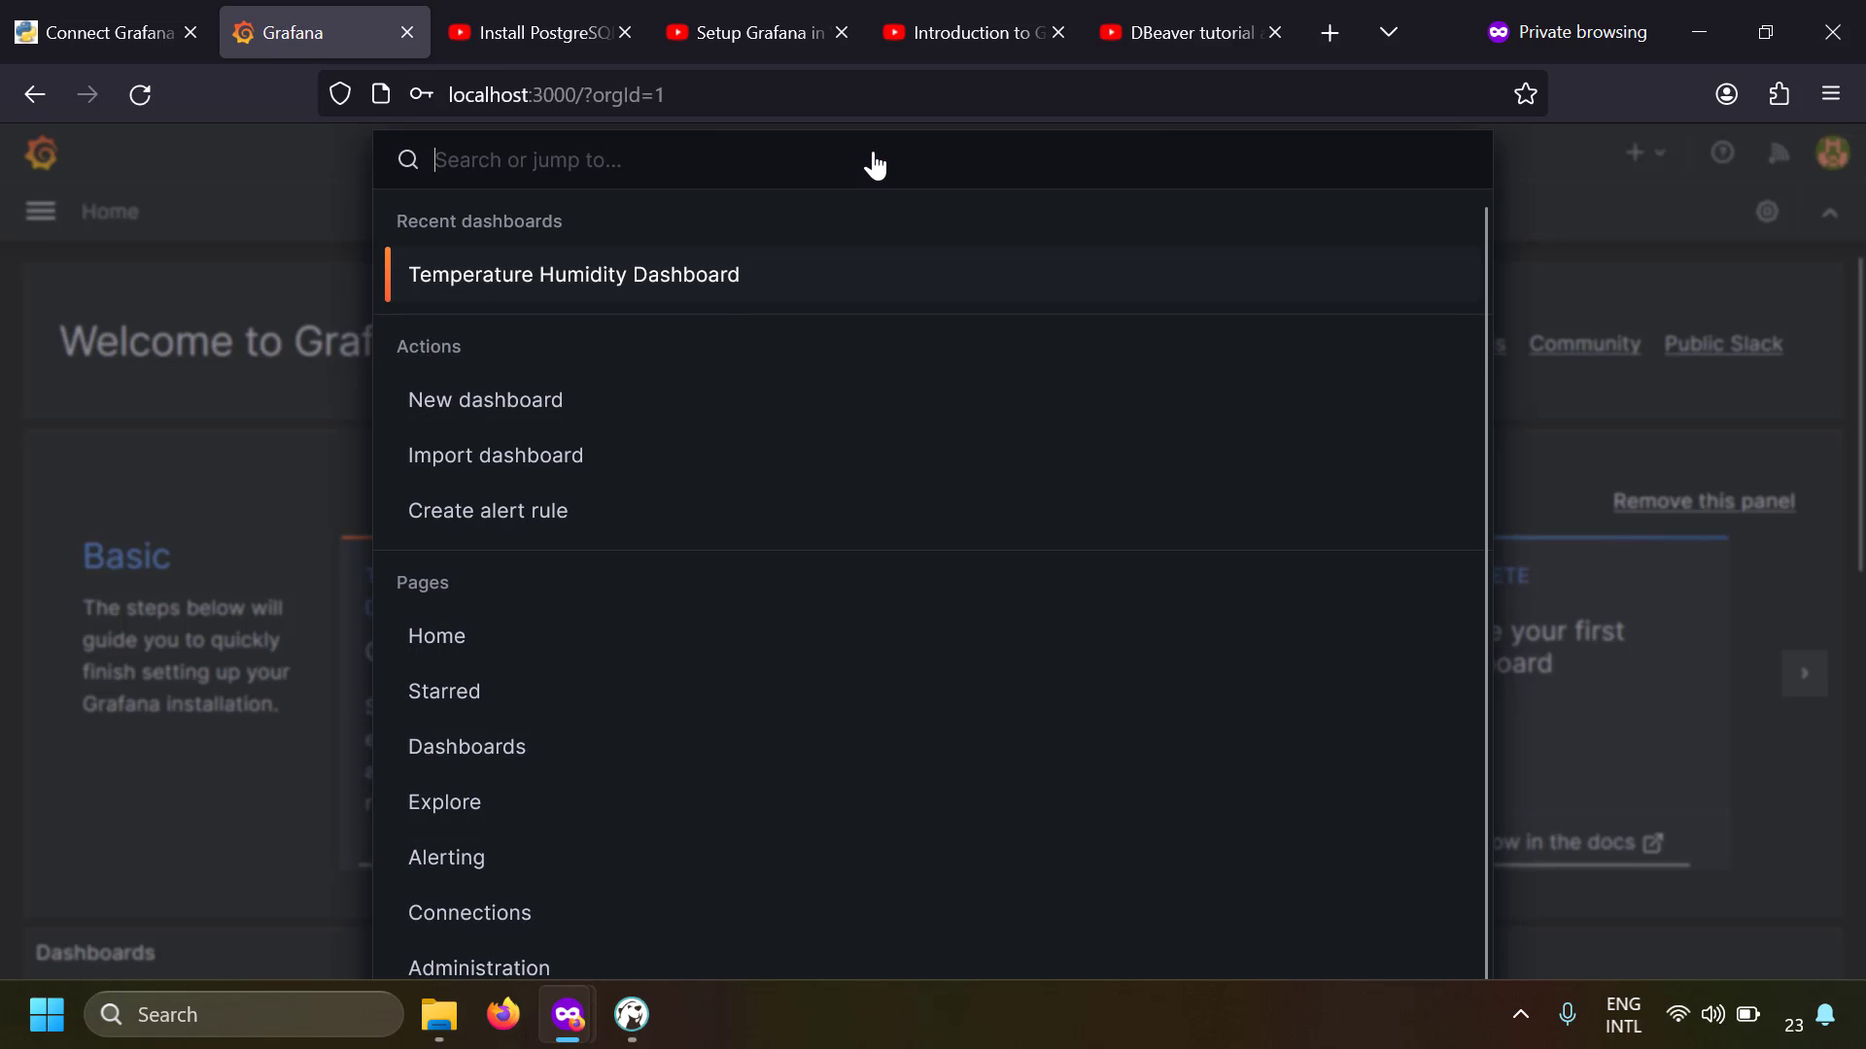
text(data)
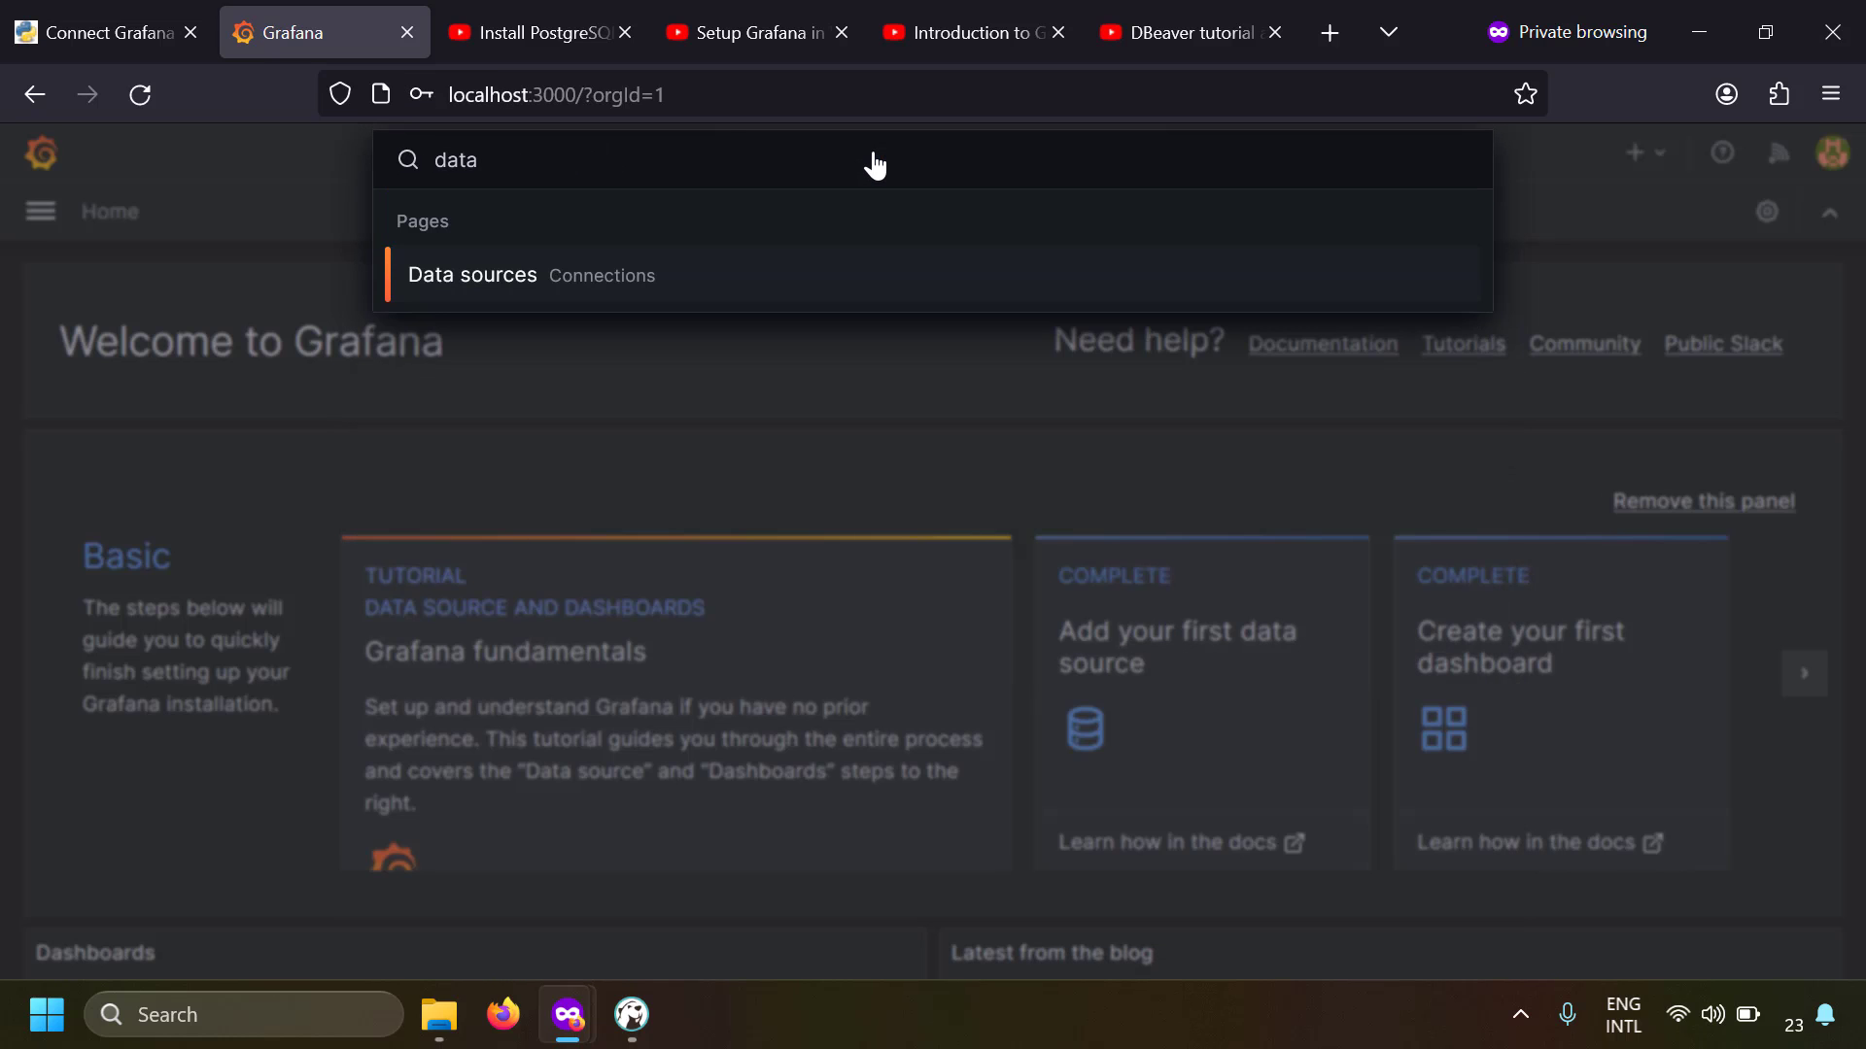
click(550, 279)
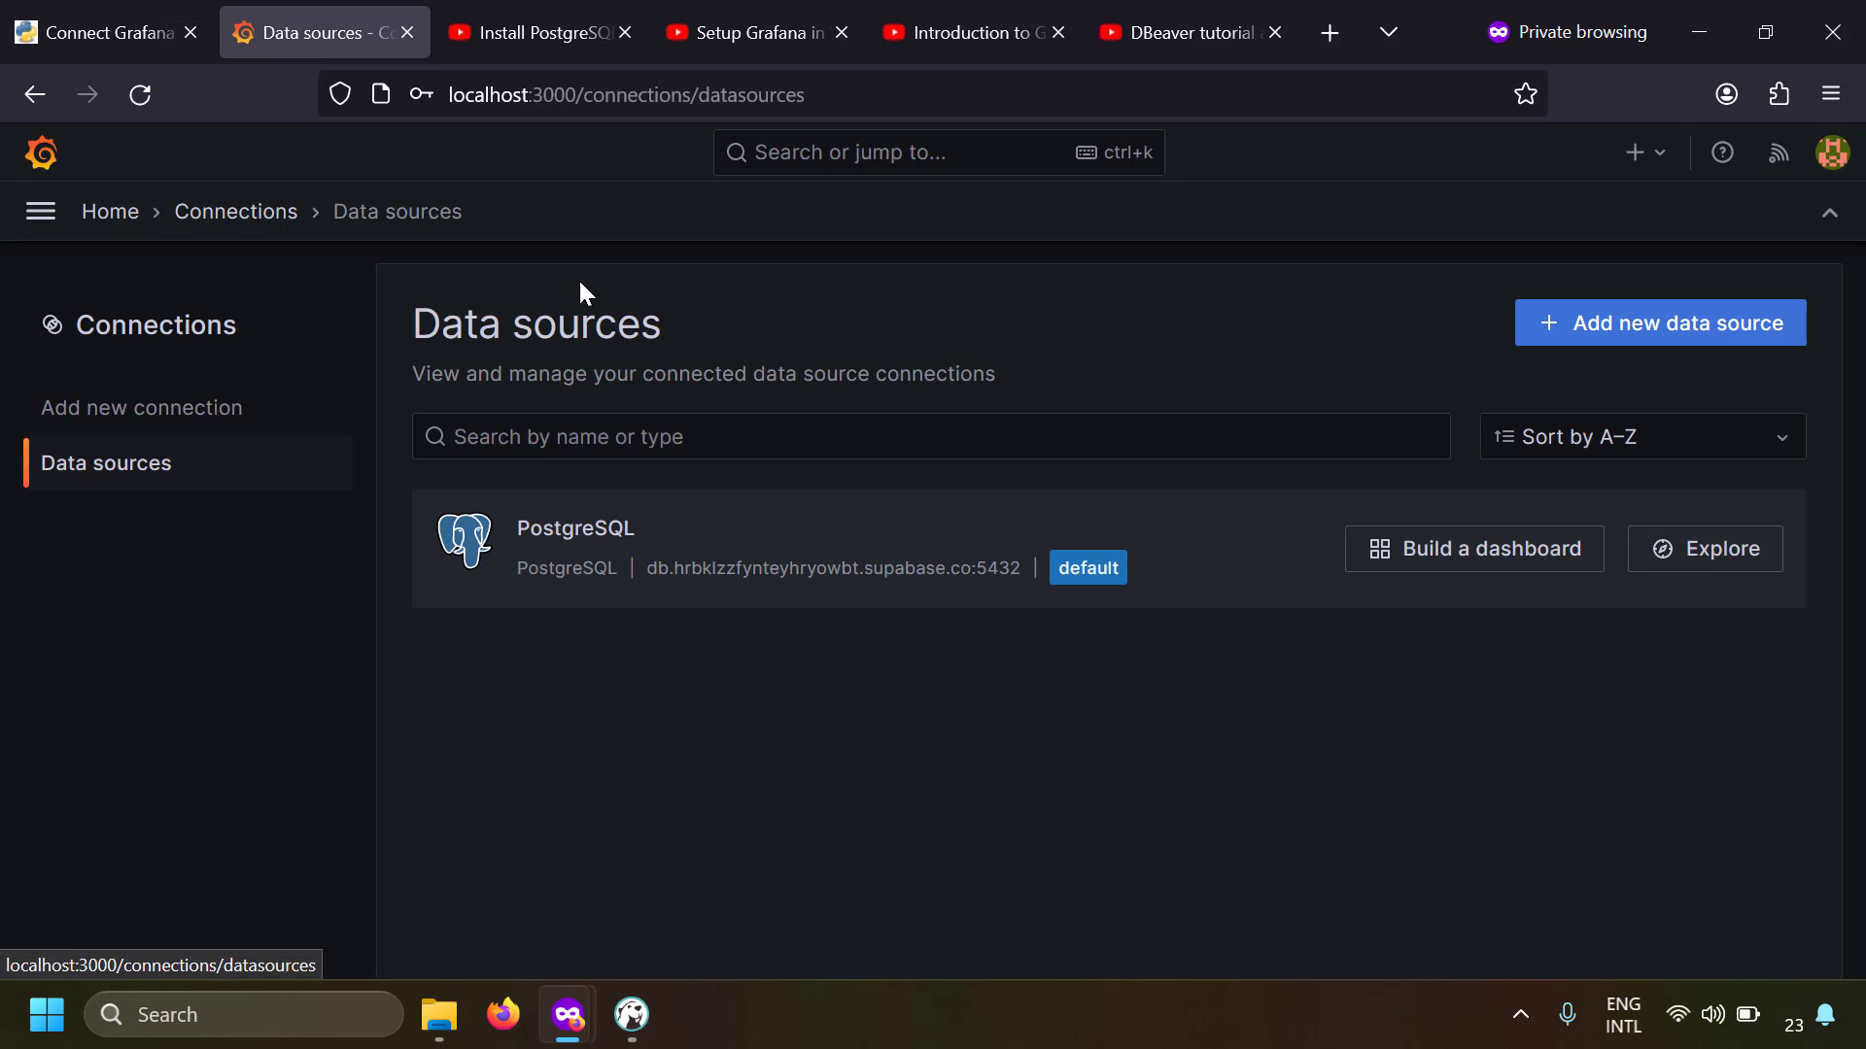
click(1722, 350)
click(669, 436)
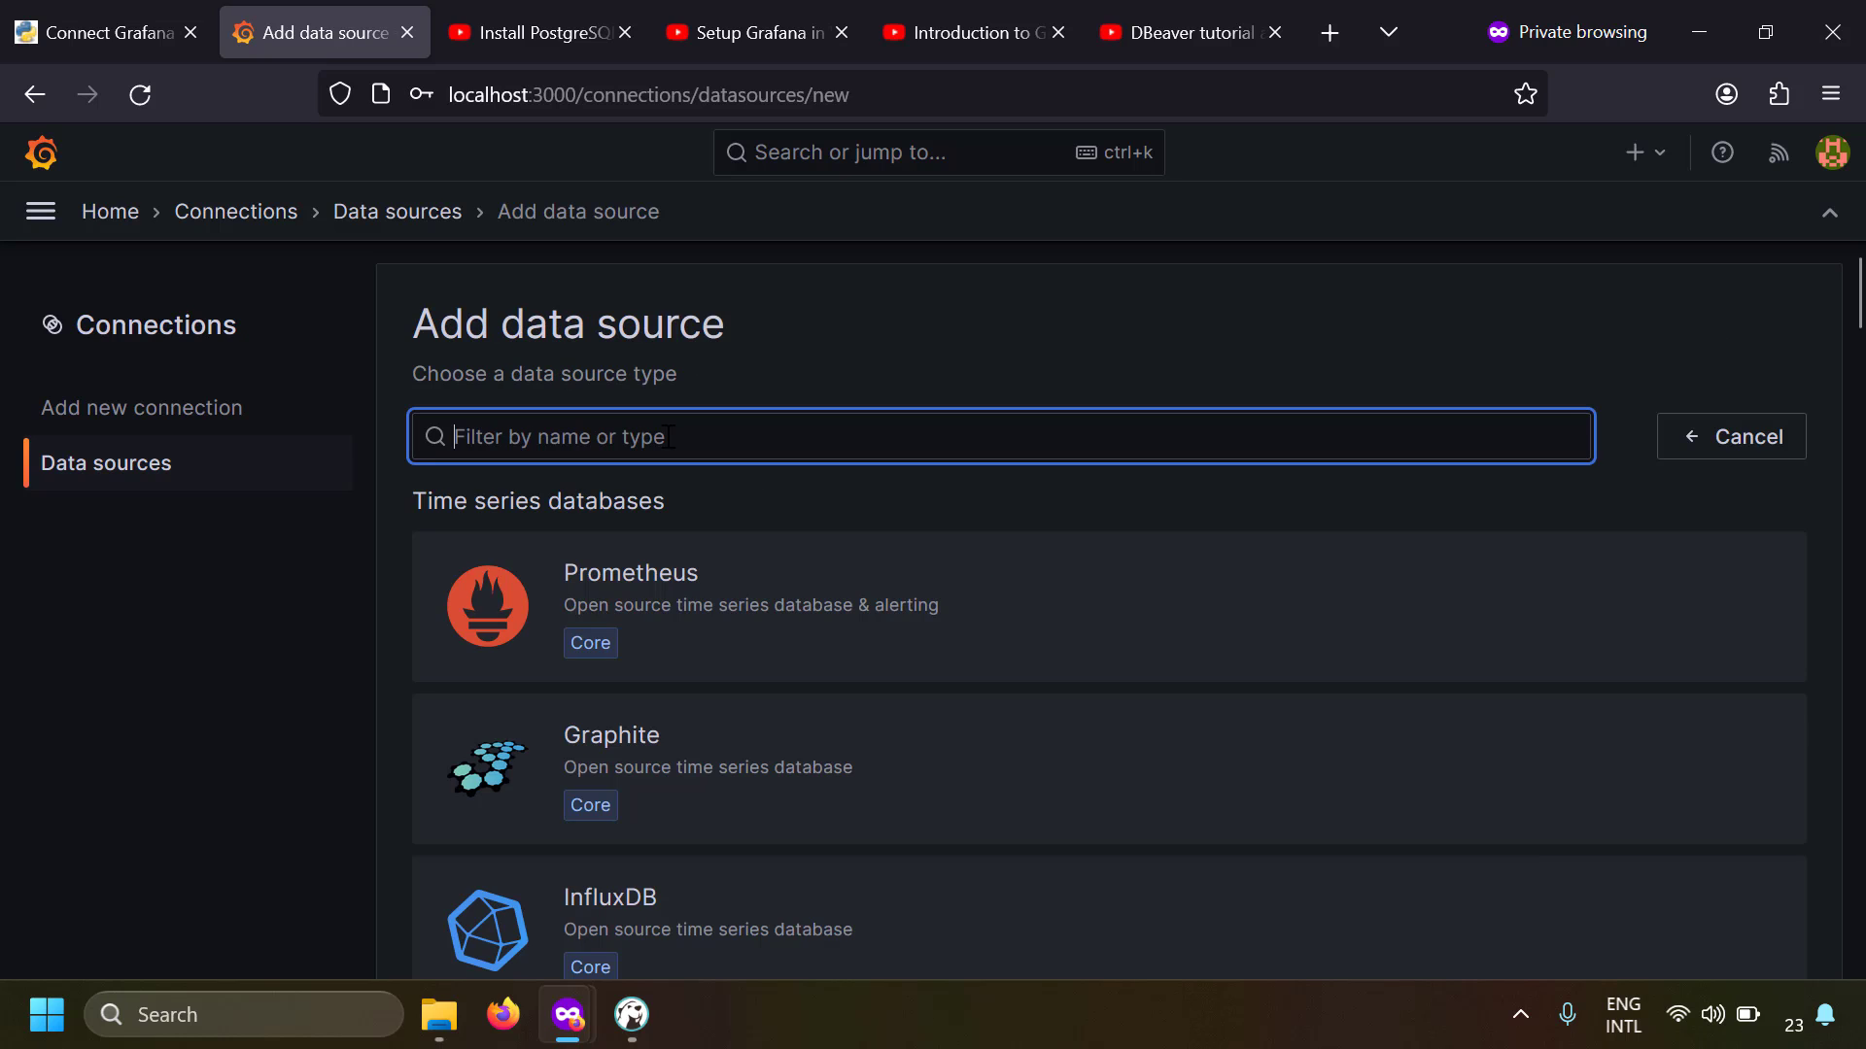
text(post)
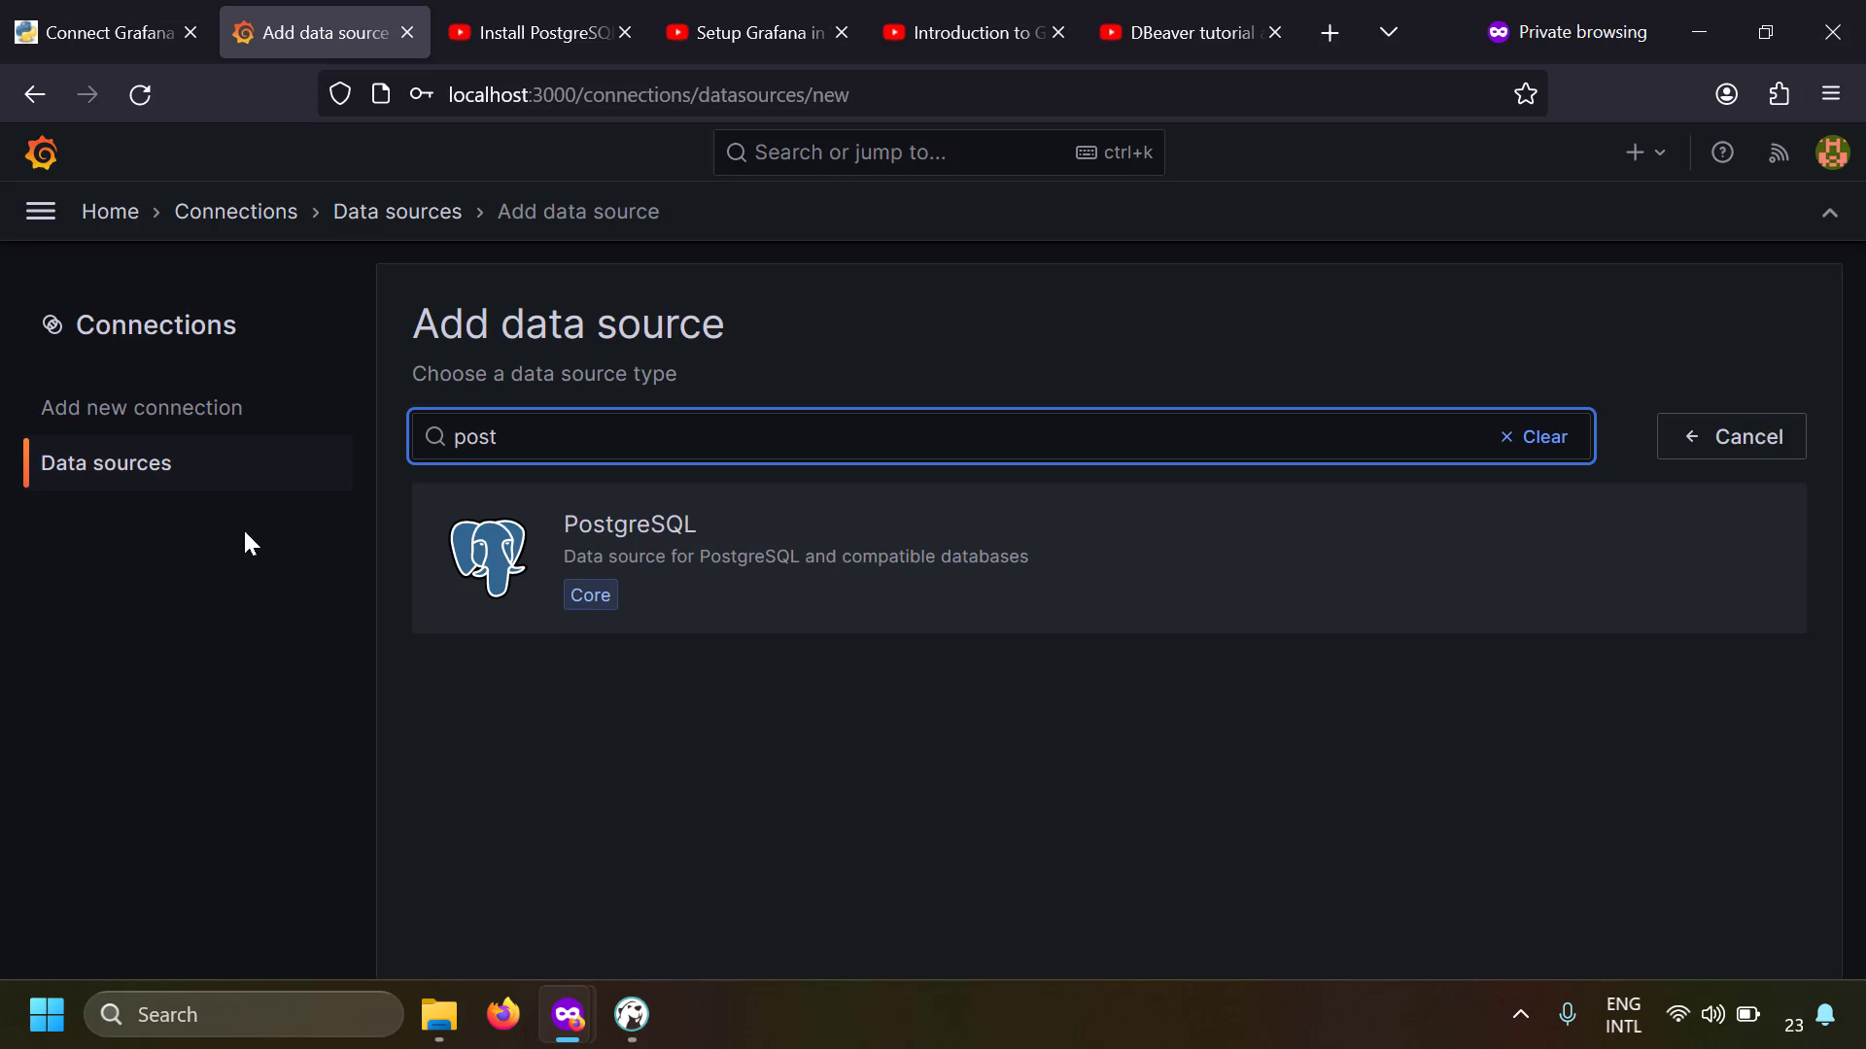
- Create a PostgreSQL data source and rename it from PostgreSQL-1 to 'Temp Hum DB'
click(704, 556)
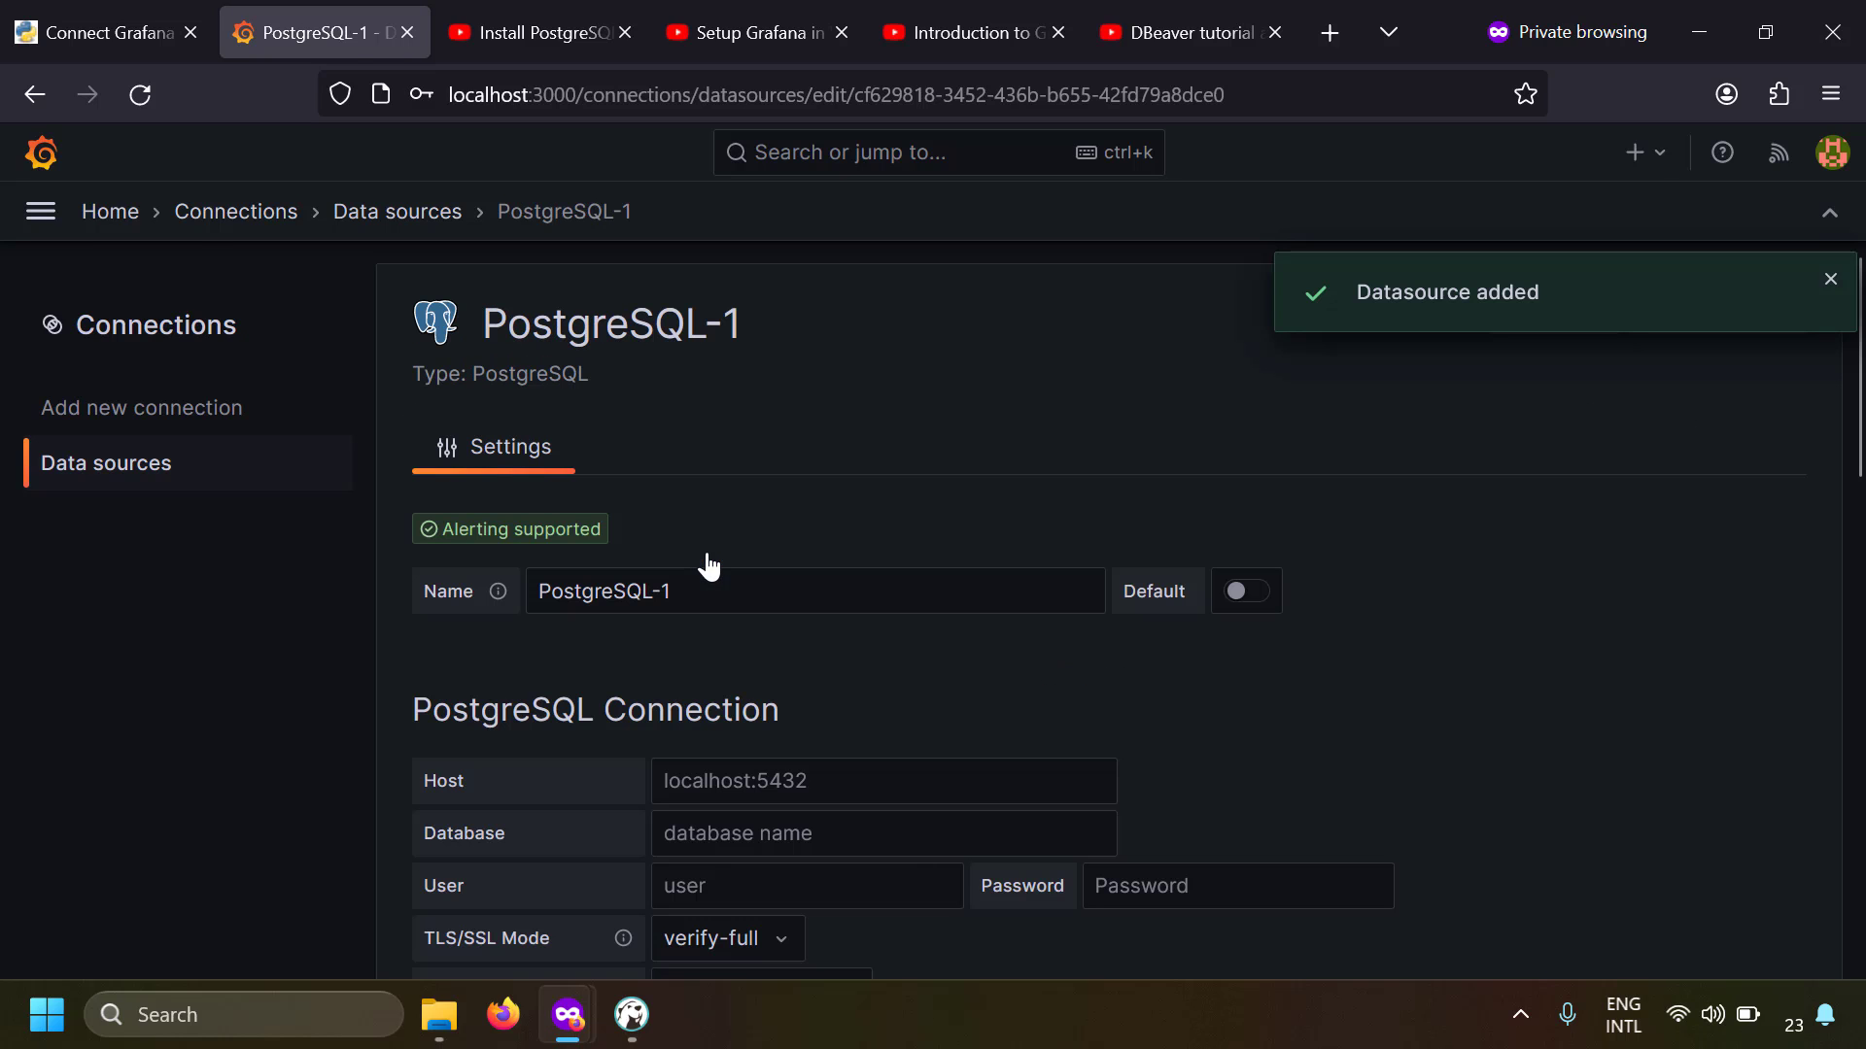
triple_click(751, 592)
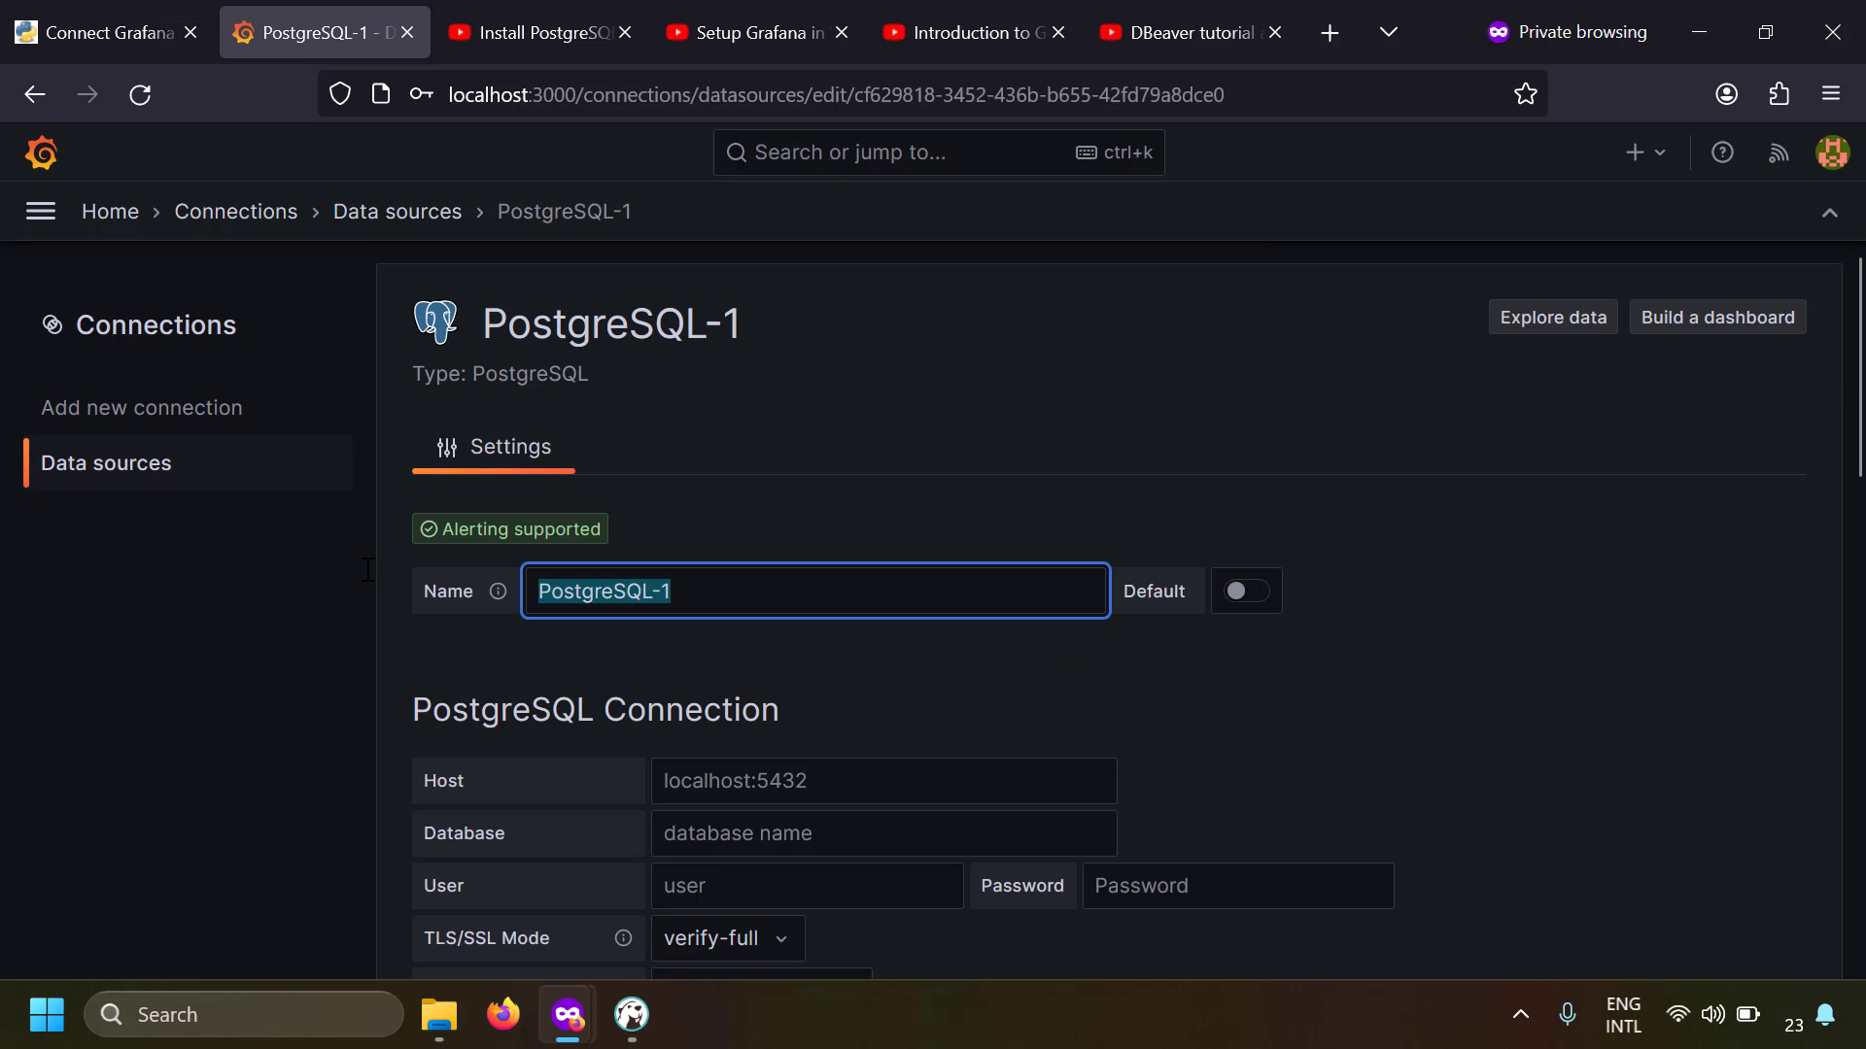
text(T)
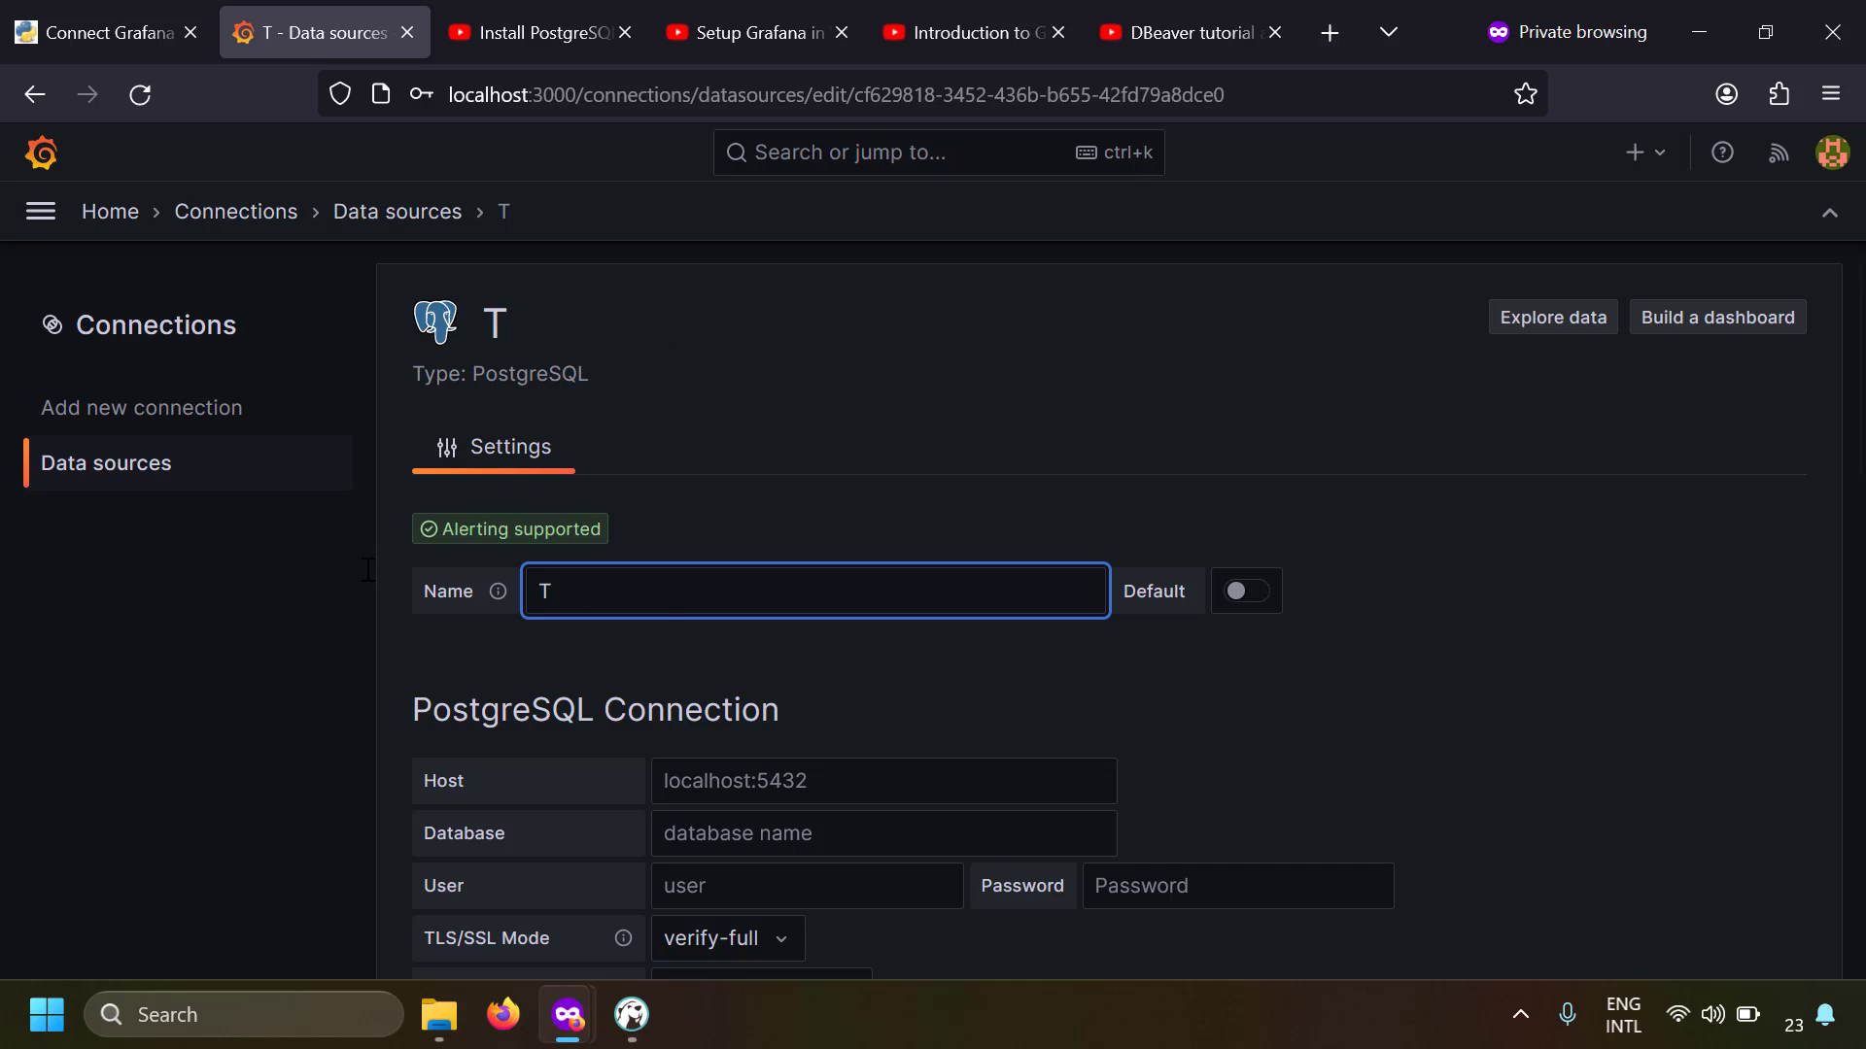
text(emp Hum DB)
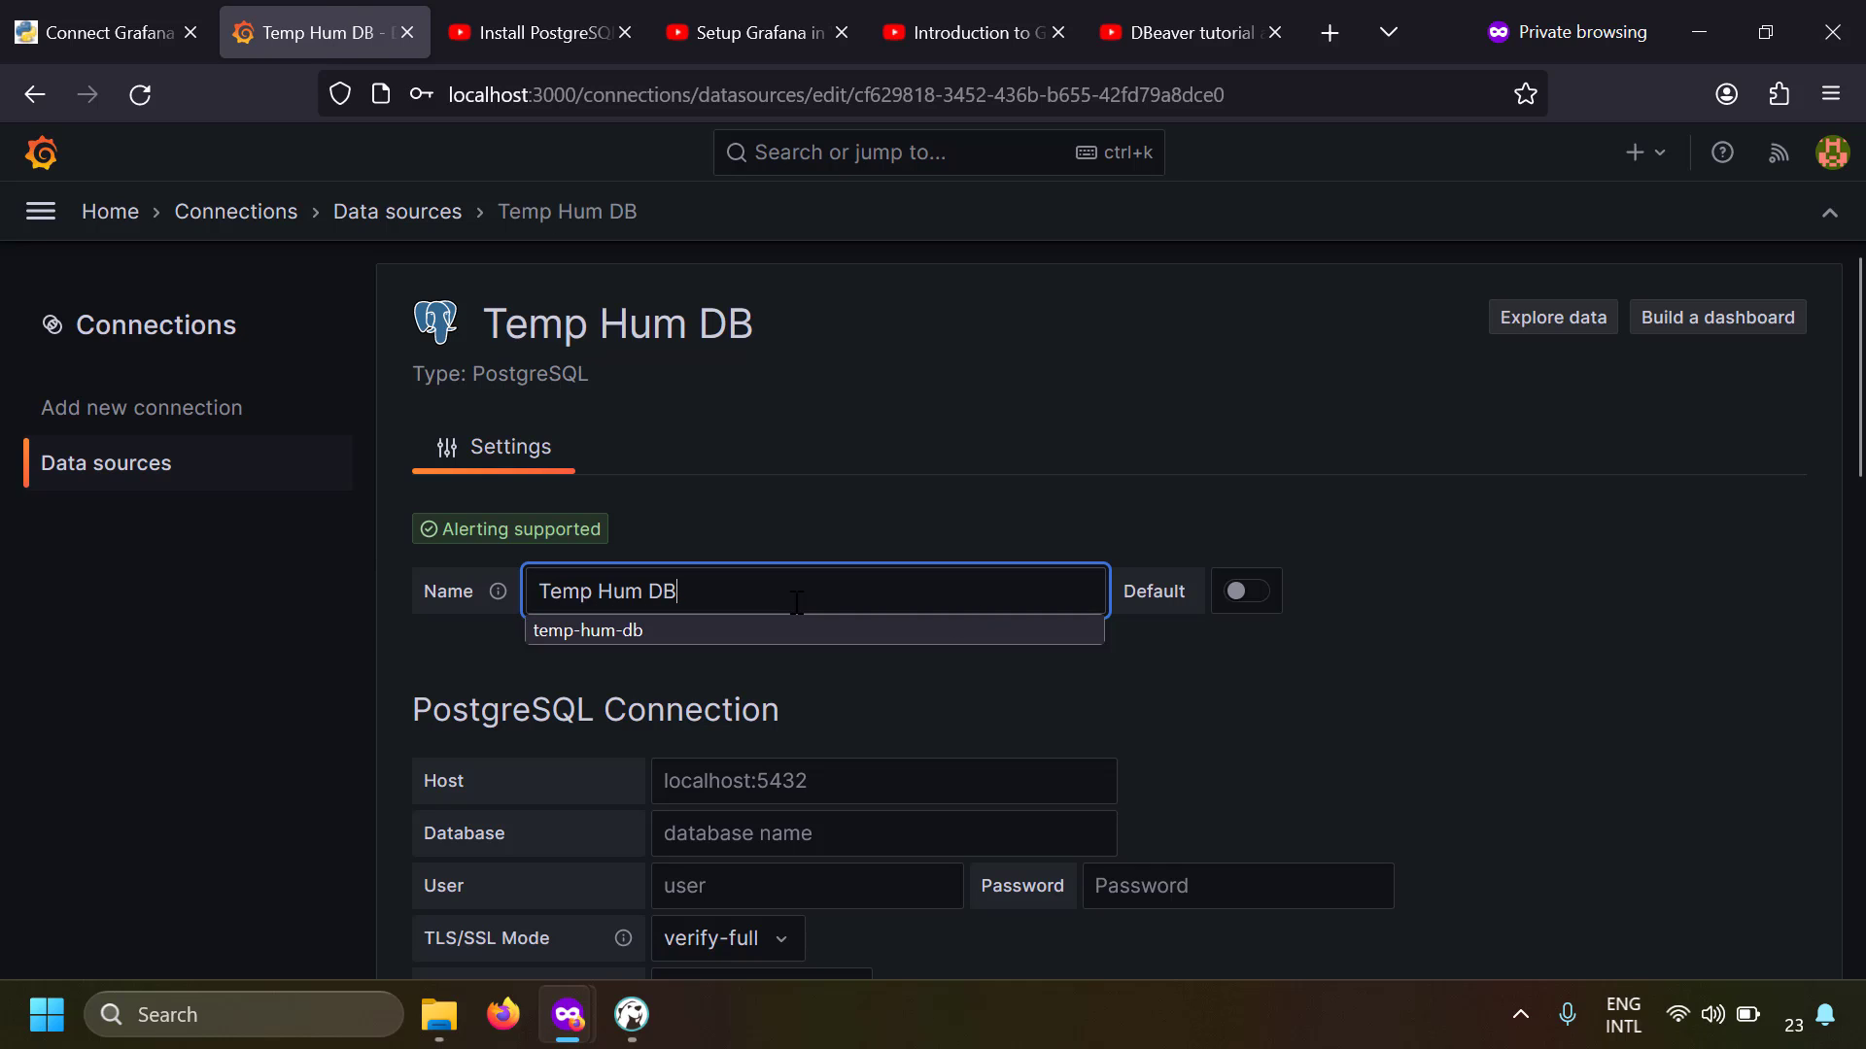
drag(791, 591, 501, 602)
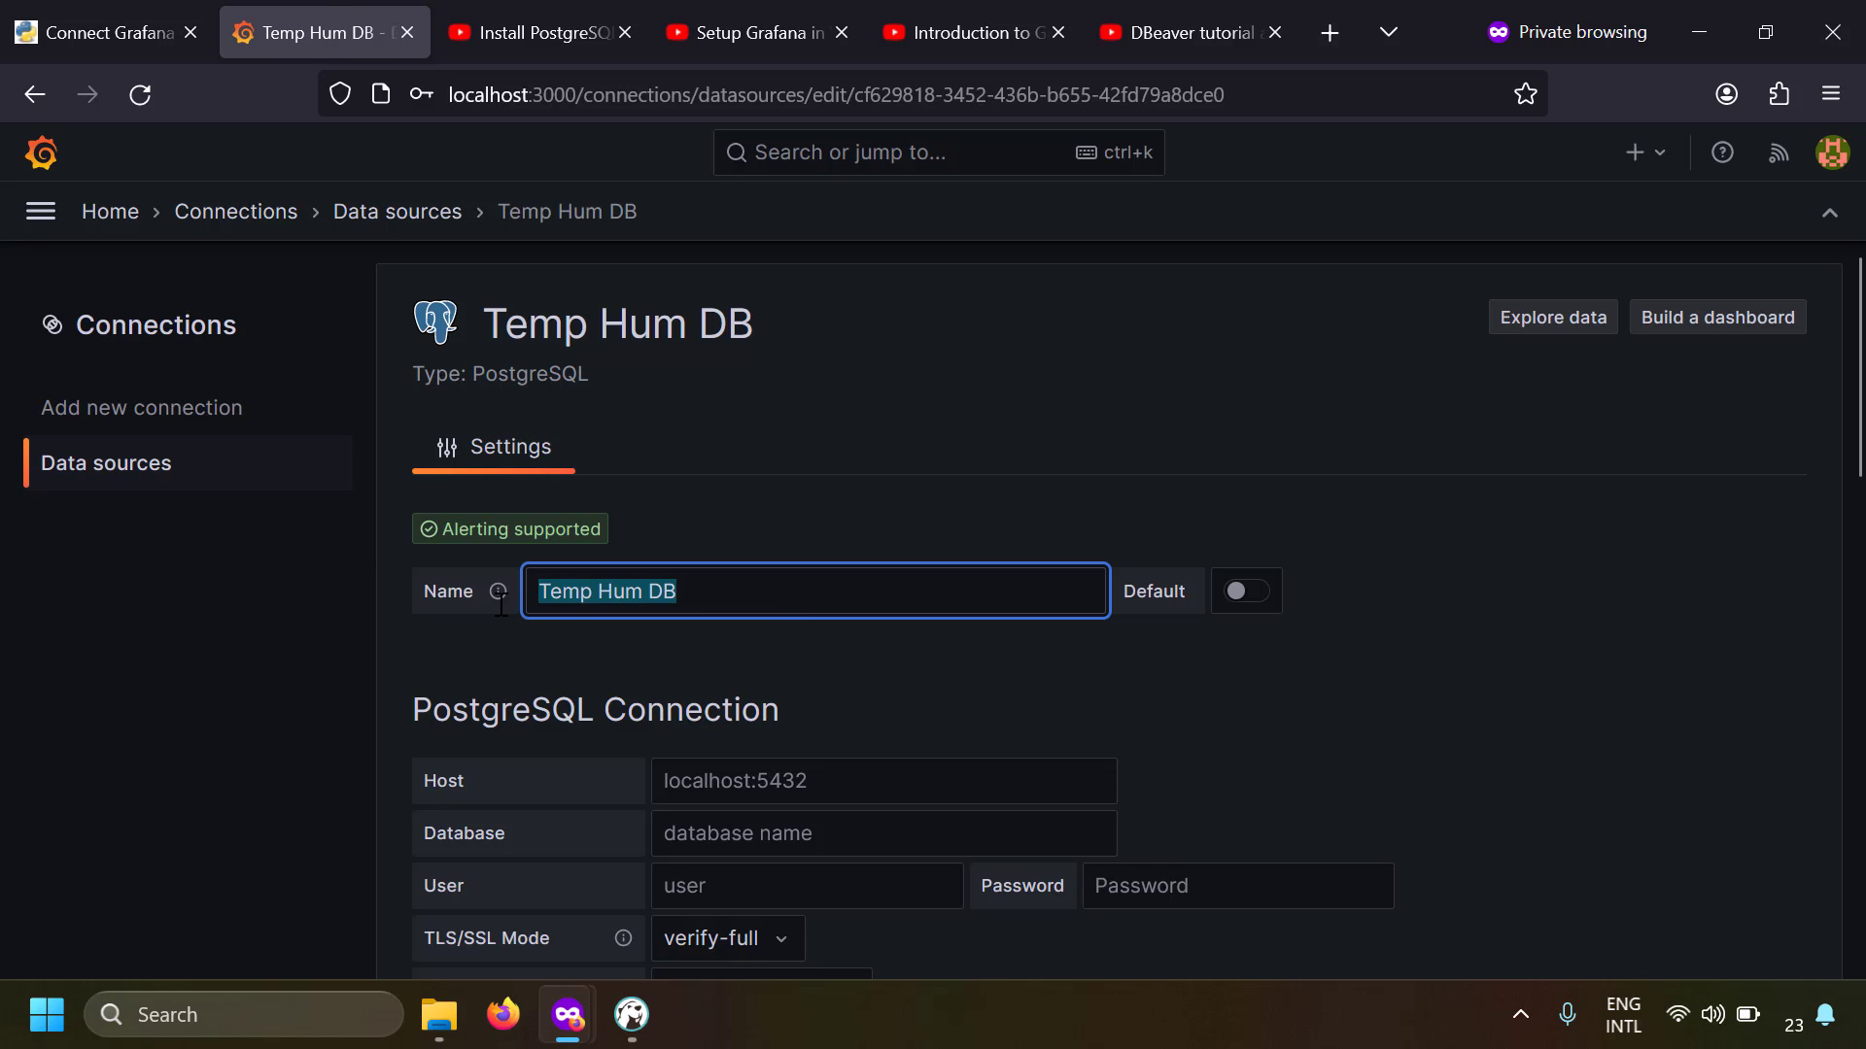
click(1680, 681)
scroll(1680, 682, down, 2)
- Set host localhost:5432, database postgres, user postgres and enter the database password
click(828, 645)
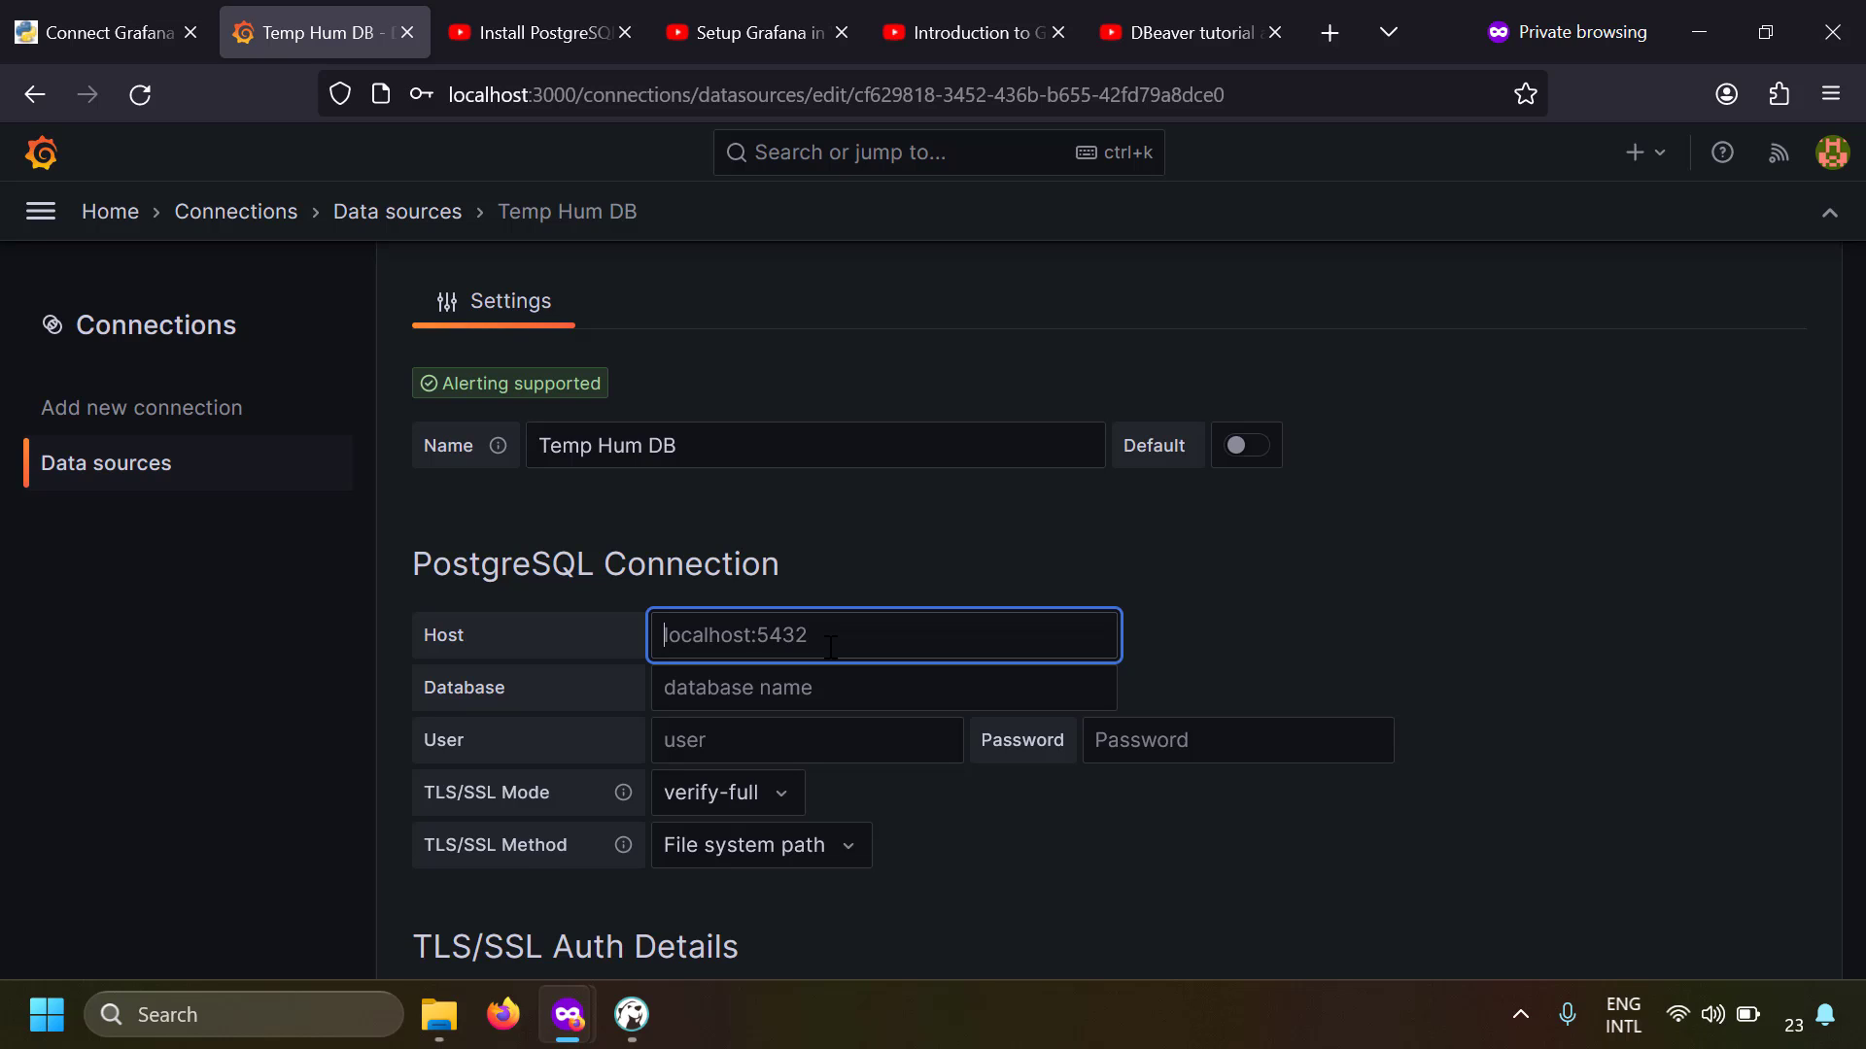
text(localhost:5432)
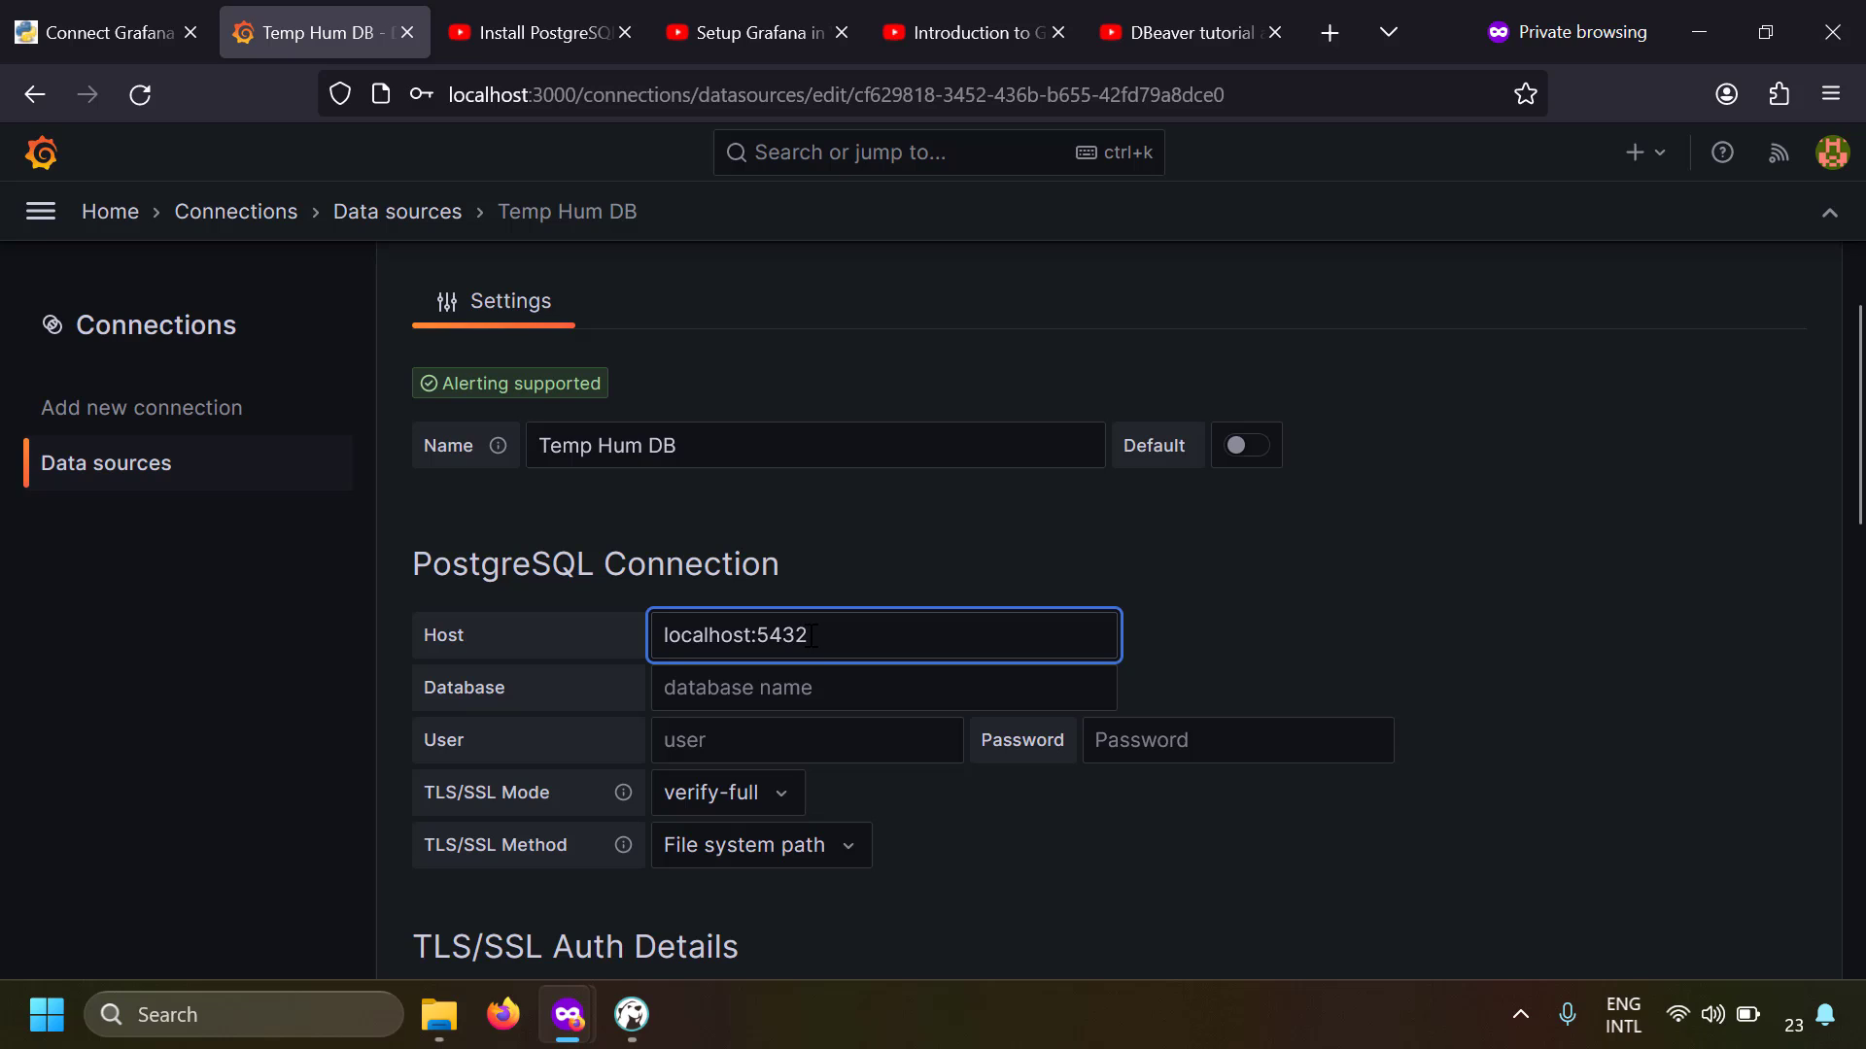
click(809, 697)
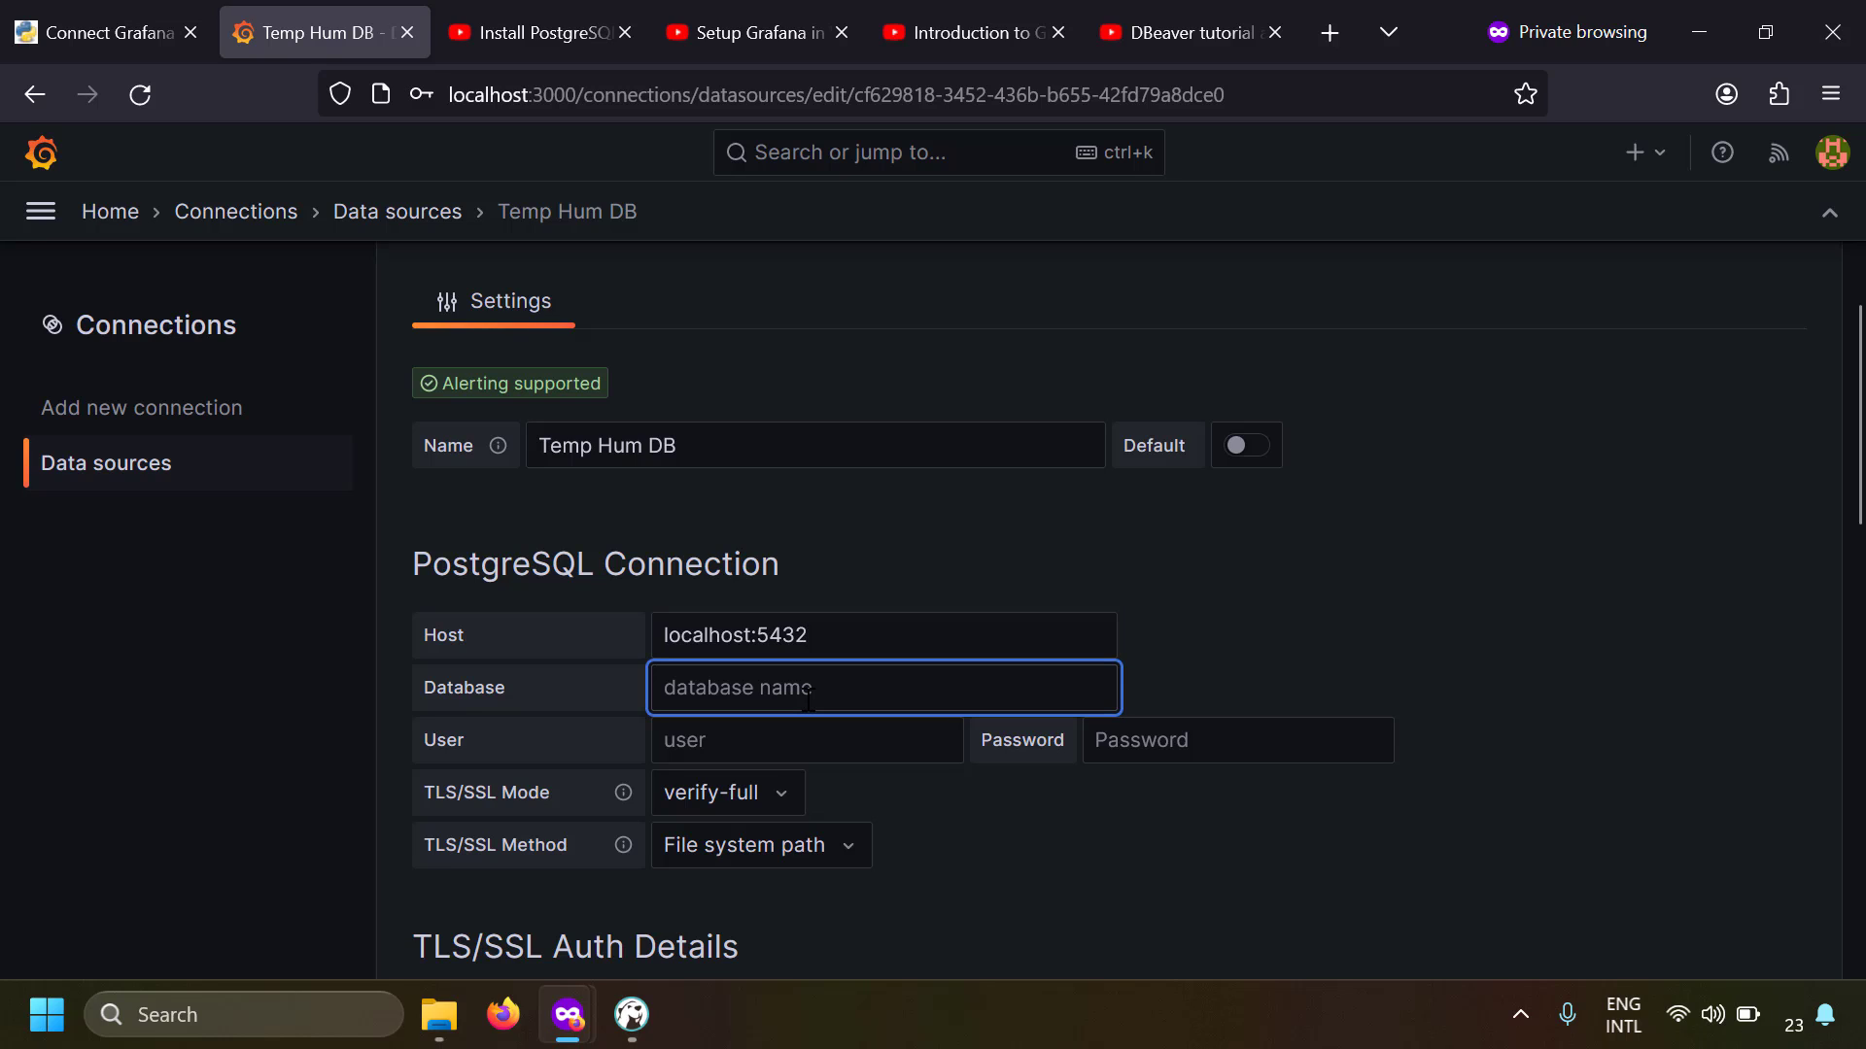
text(postgres)
click(789, 744)
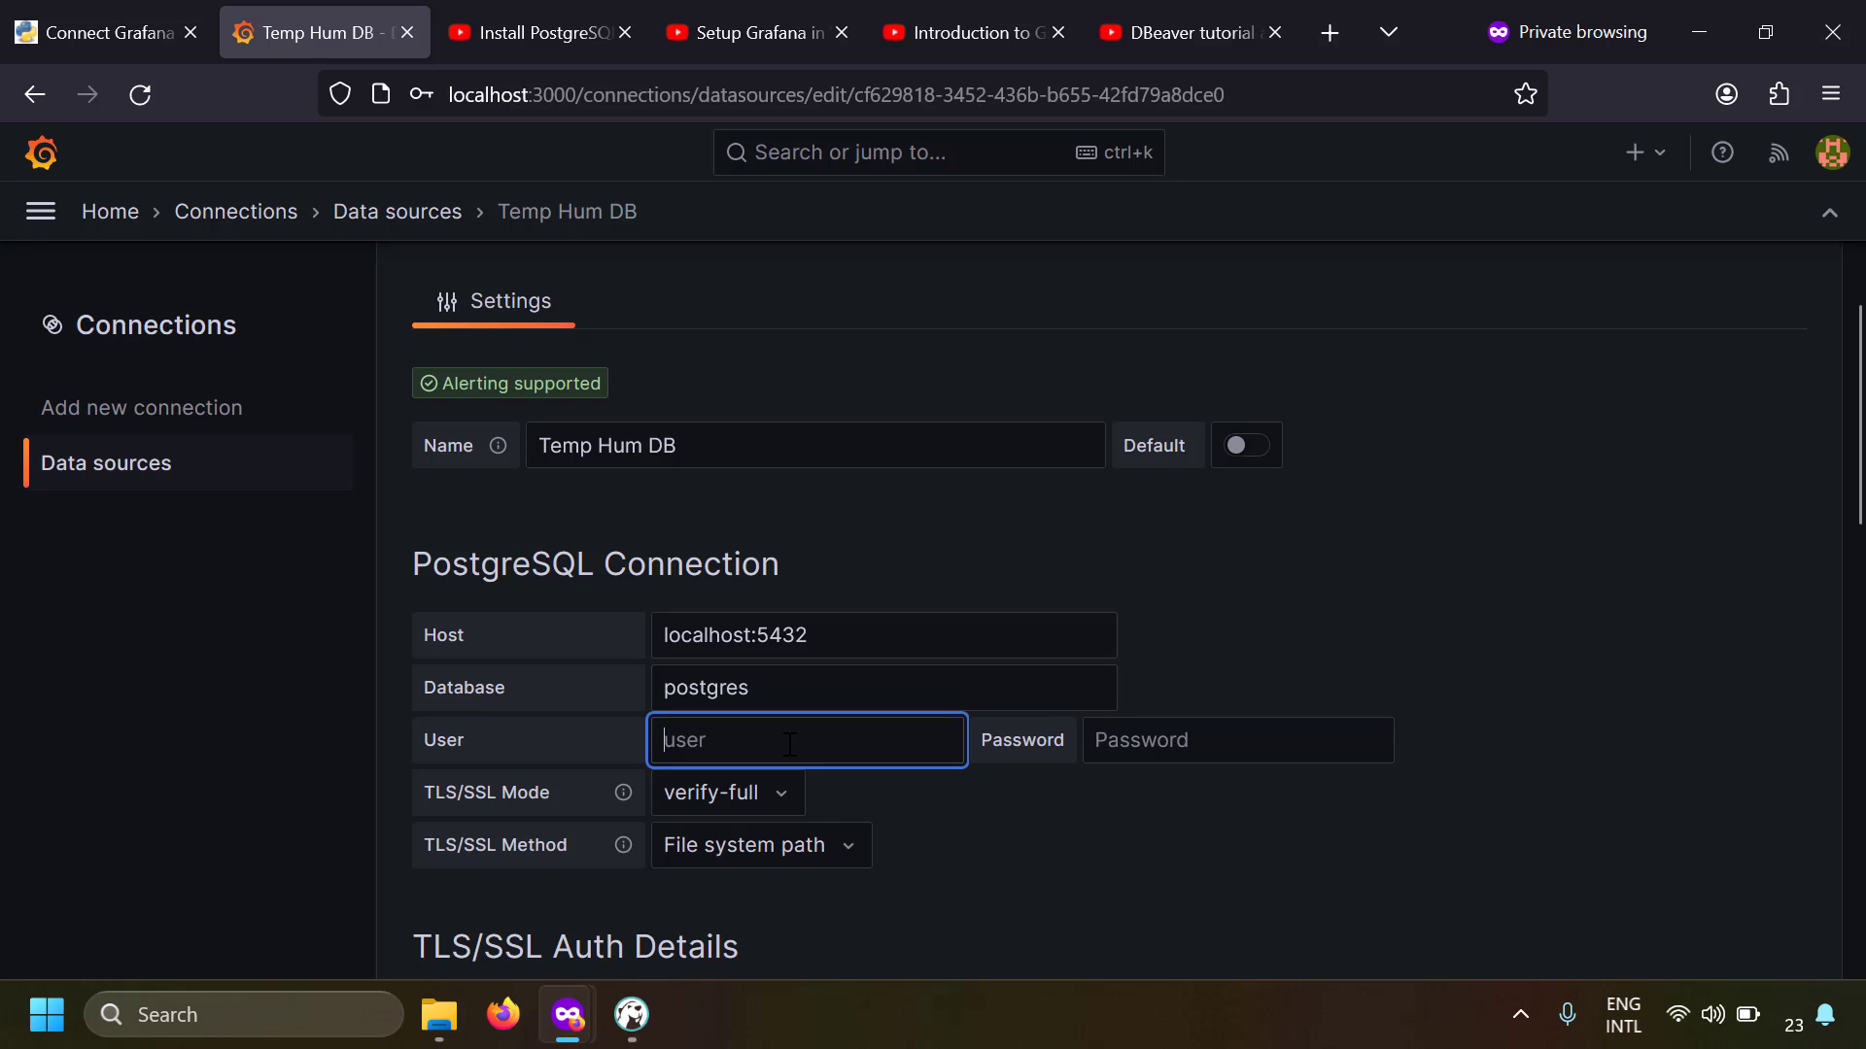
text(postgres)
click(1220, 753)
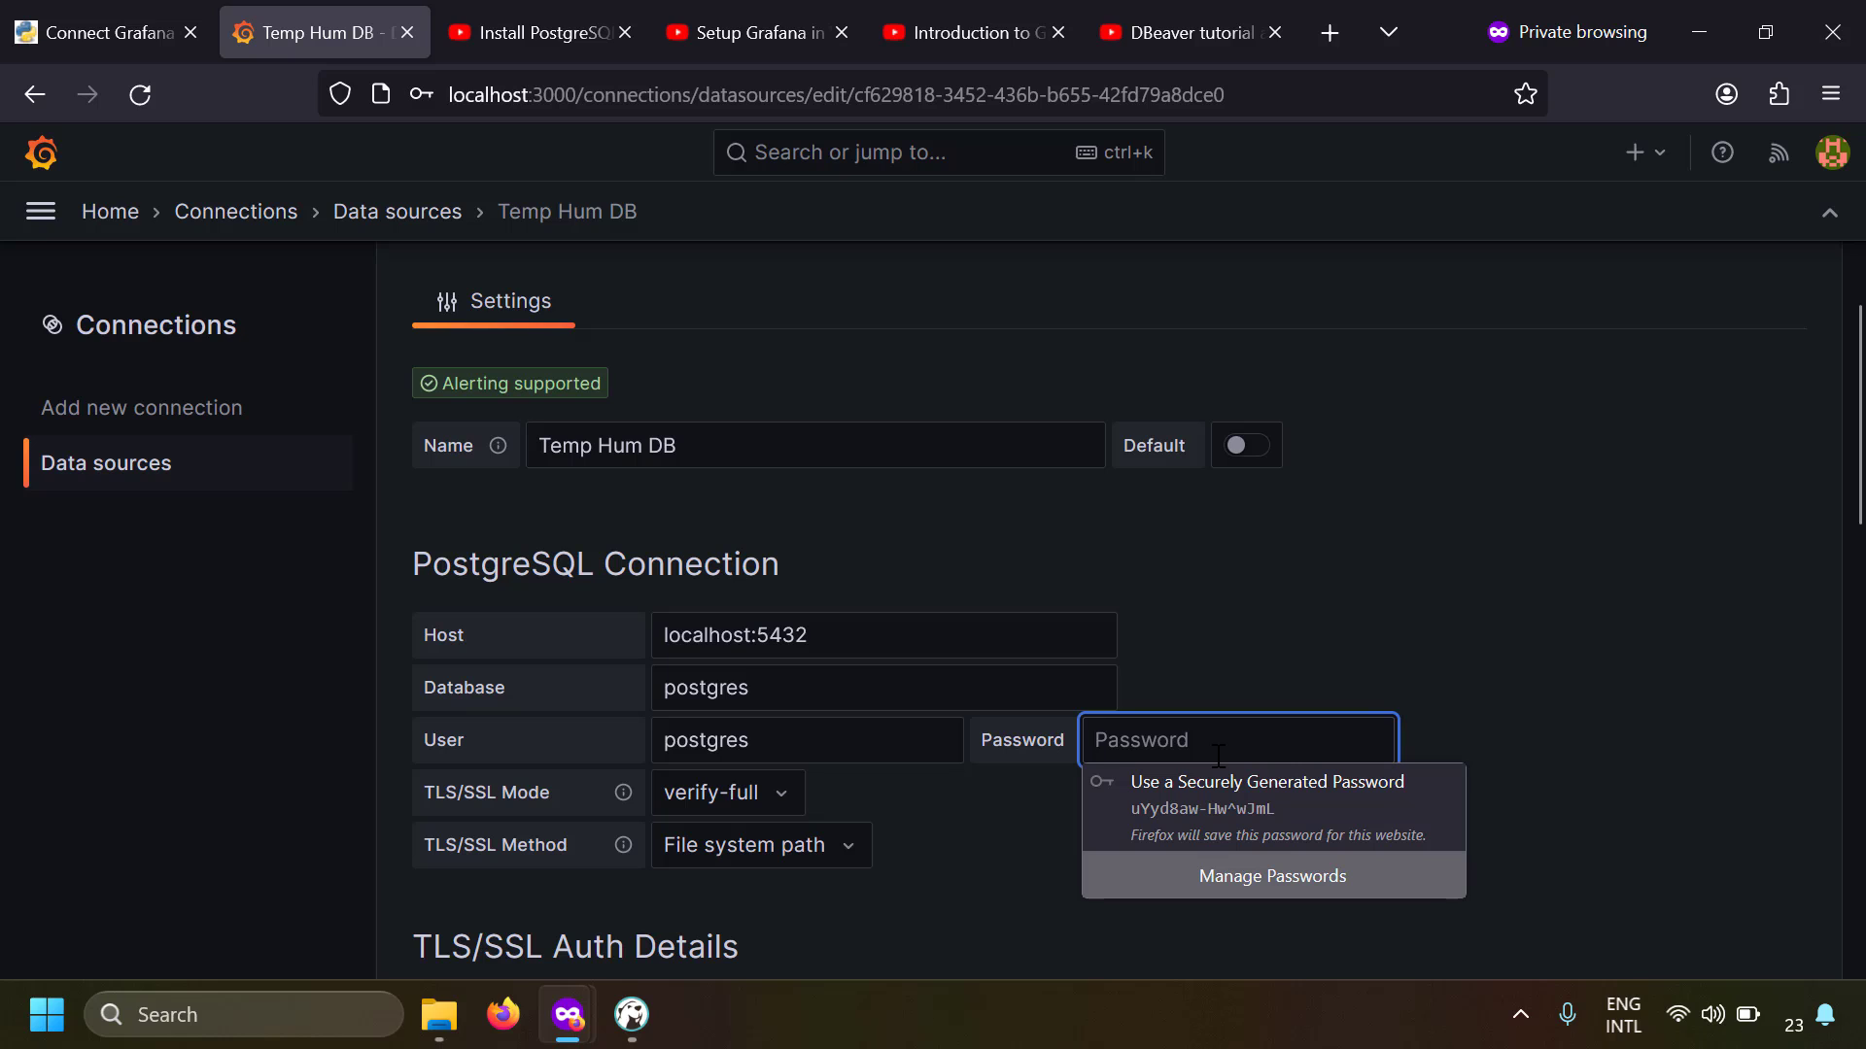
text(*********)
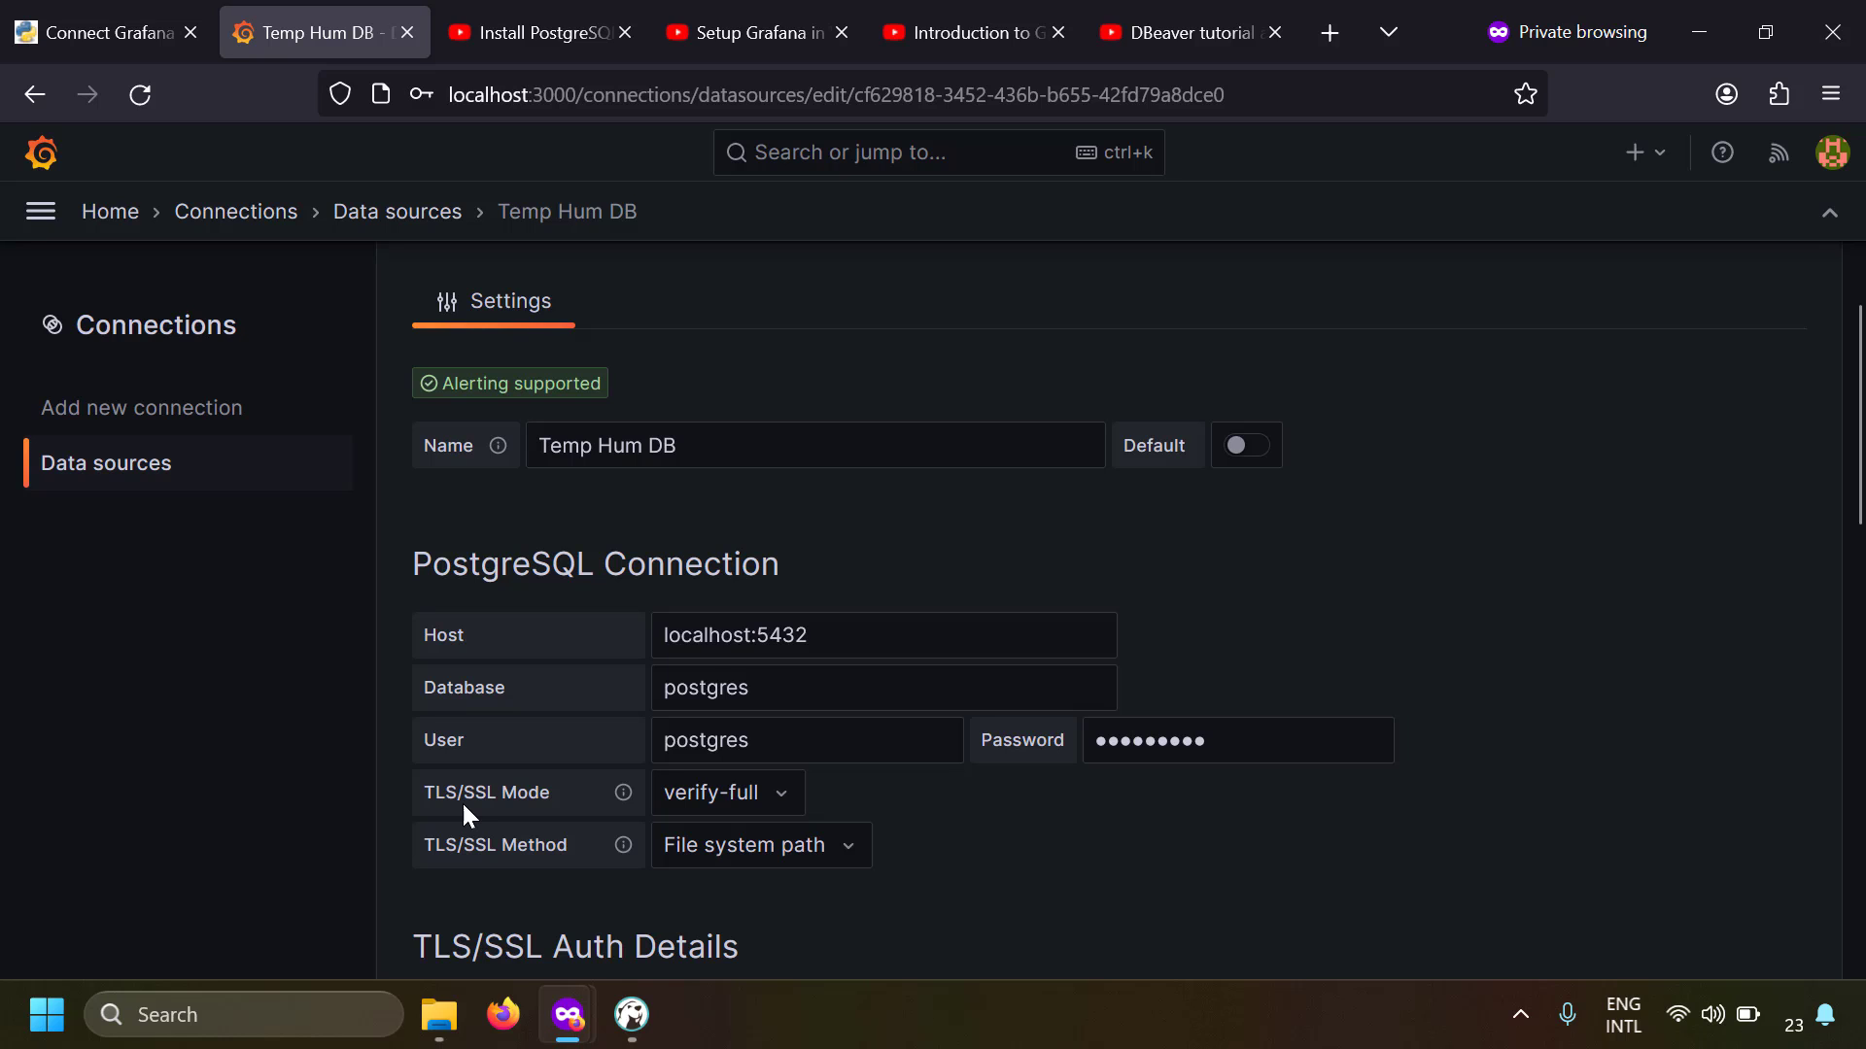
- Save and test the data source, confirming the connection is OK, then return home
scroll(464, 801, down, 3)
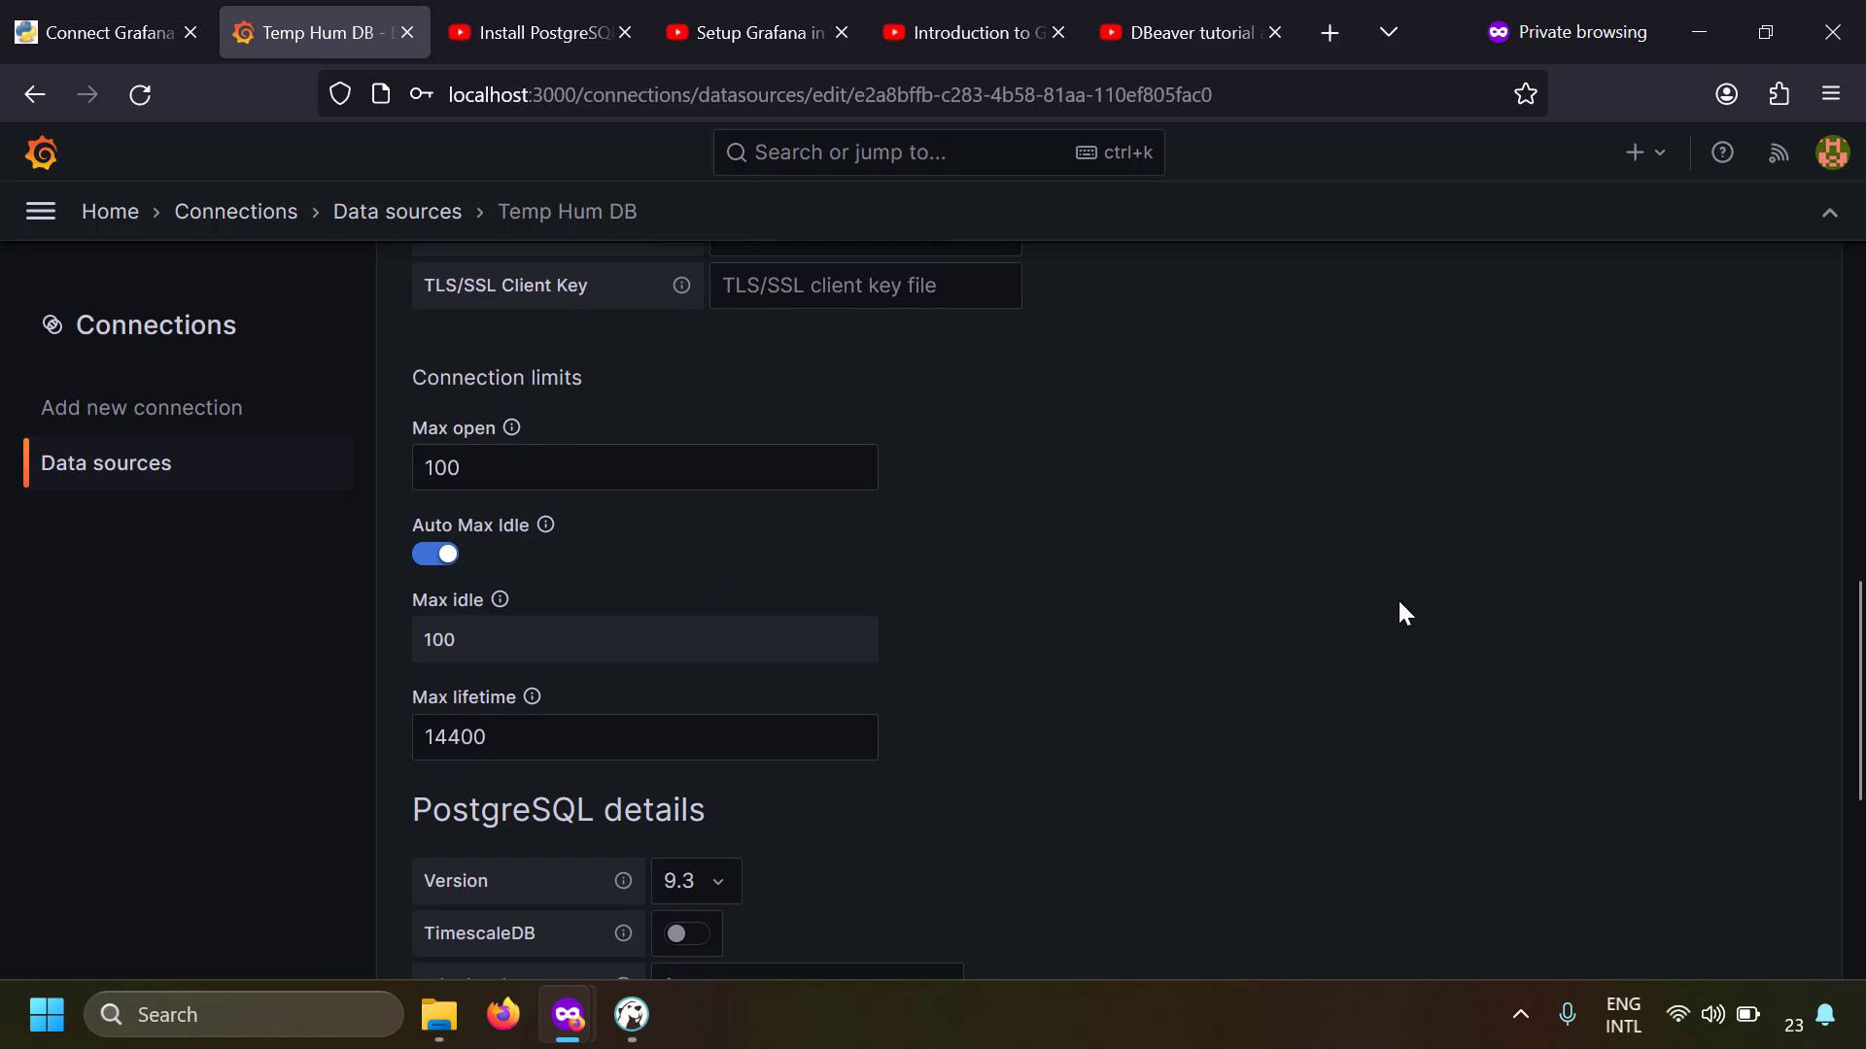
scroll(1399, 603, down, 5)
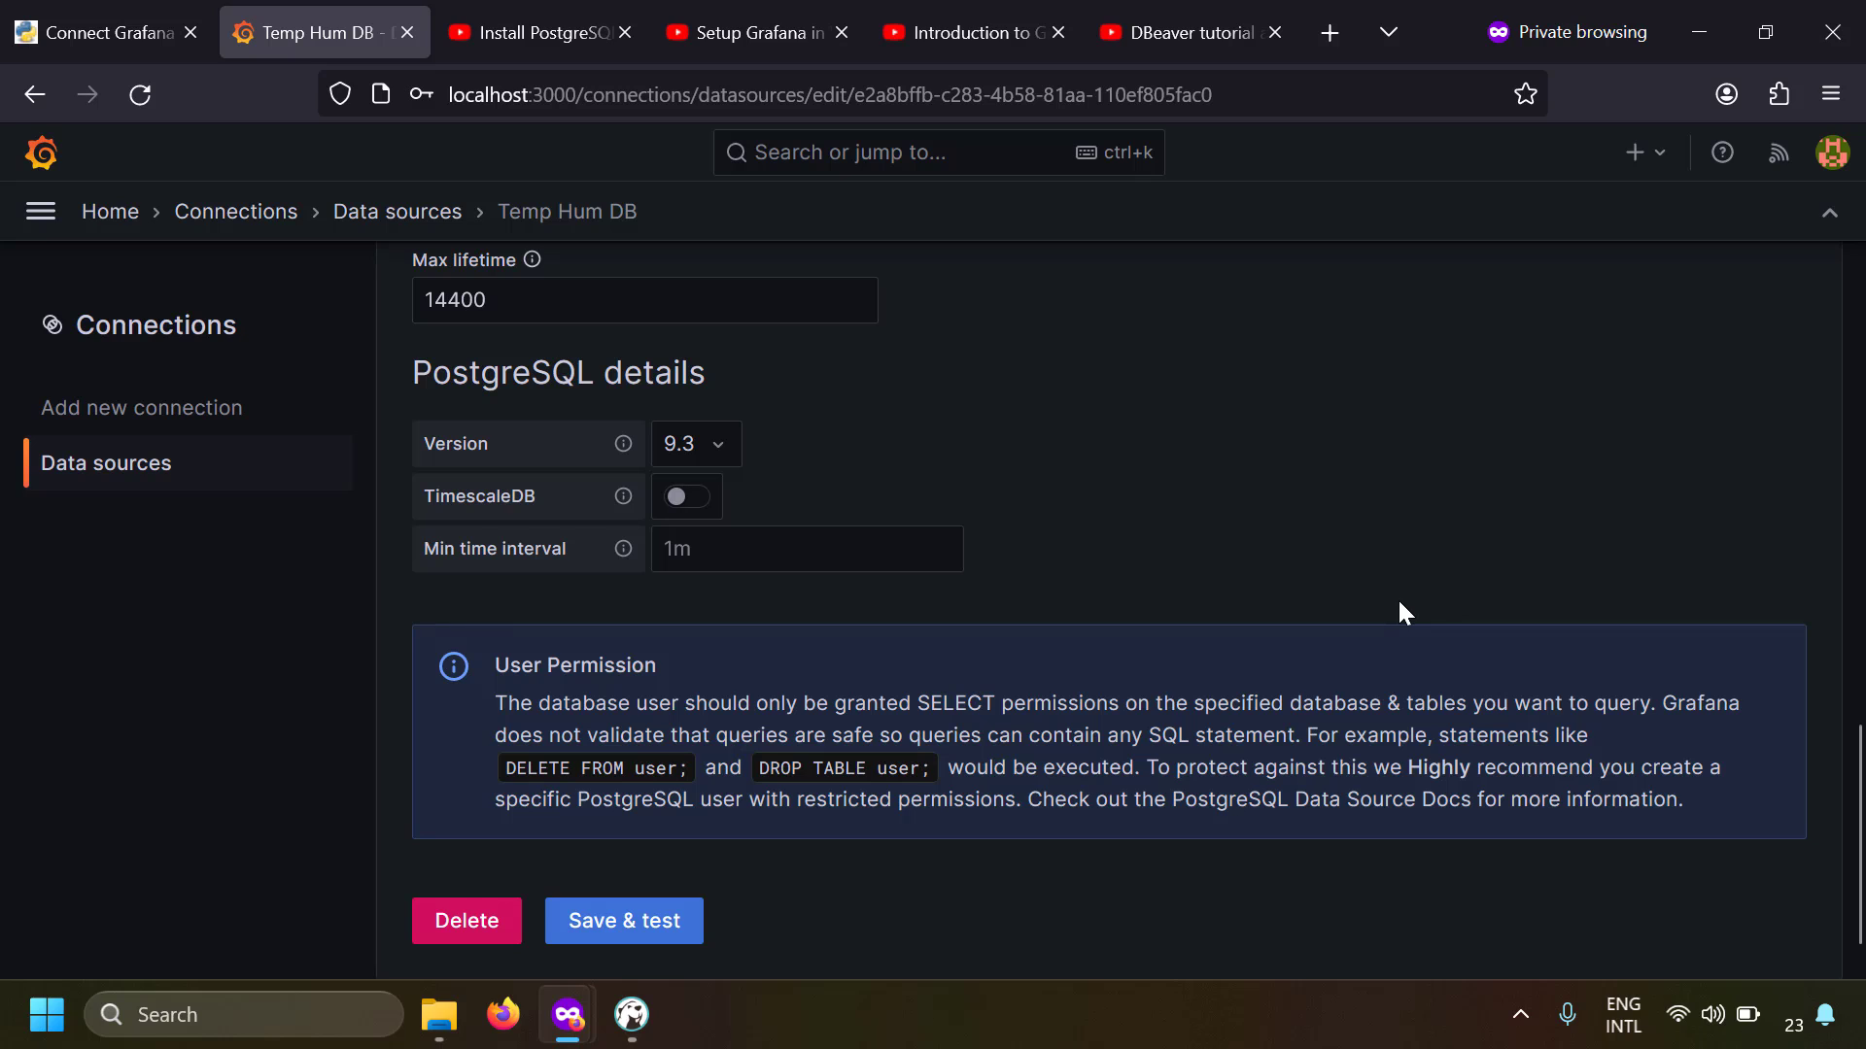
click(703, 931)
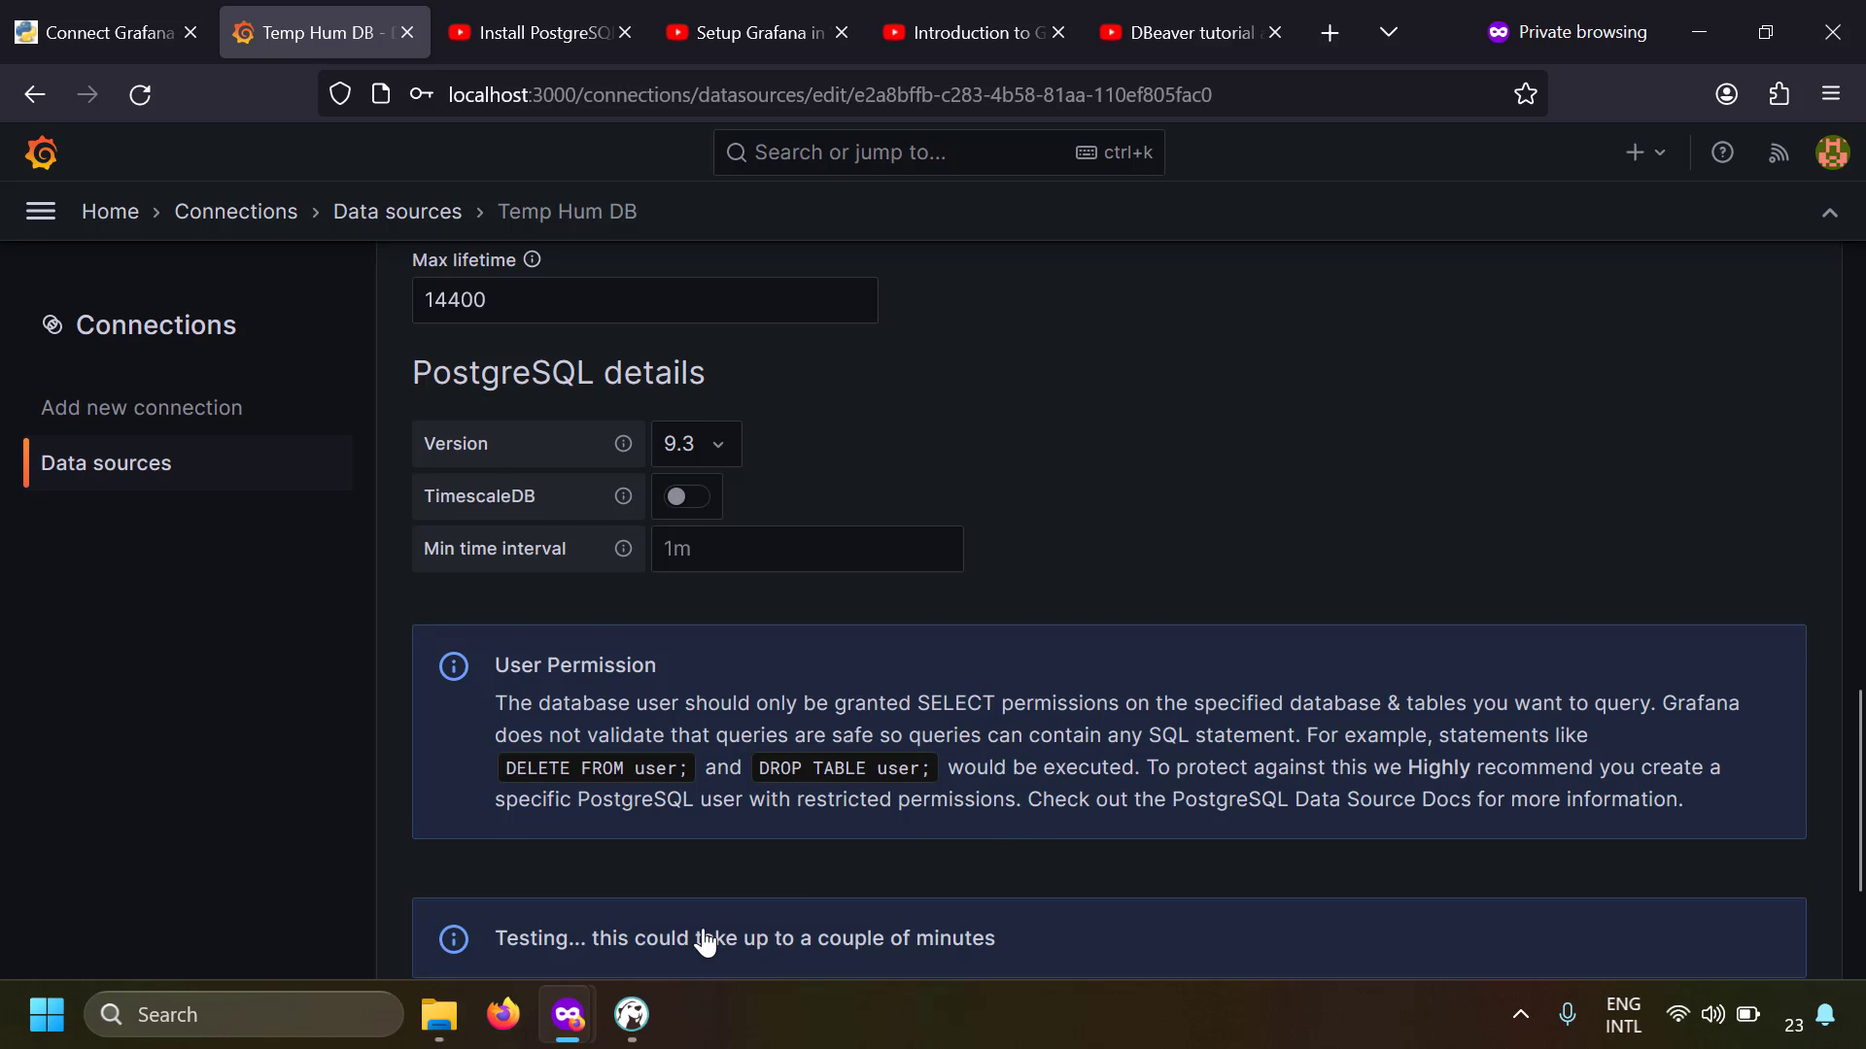
scroll(849, 865, down, 2)
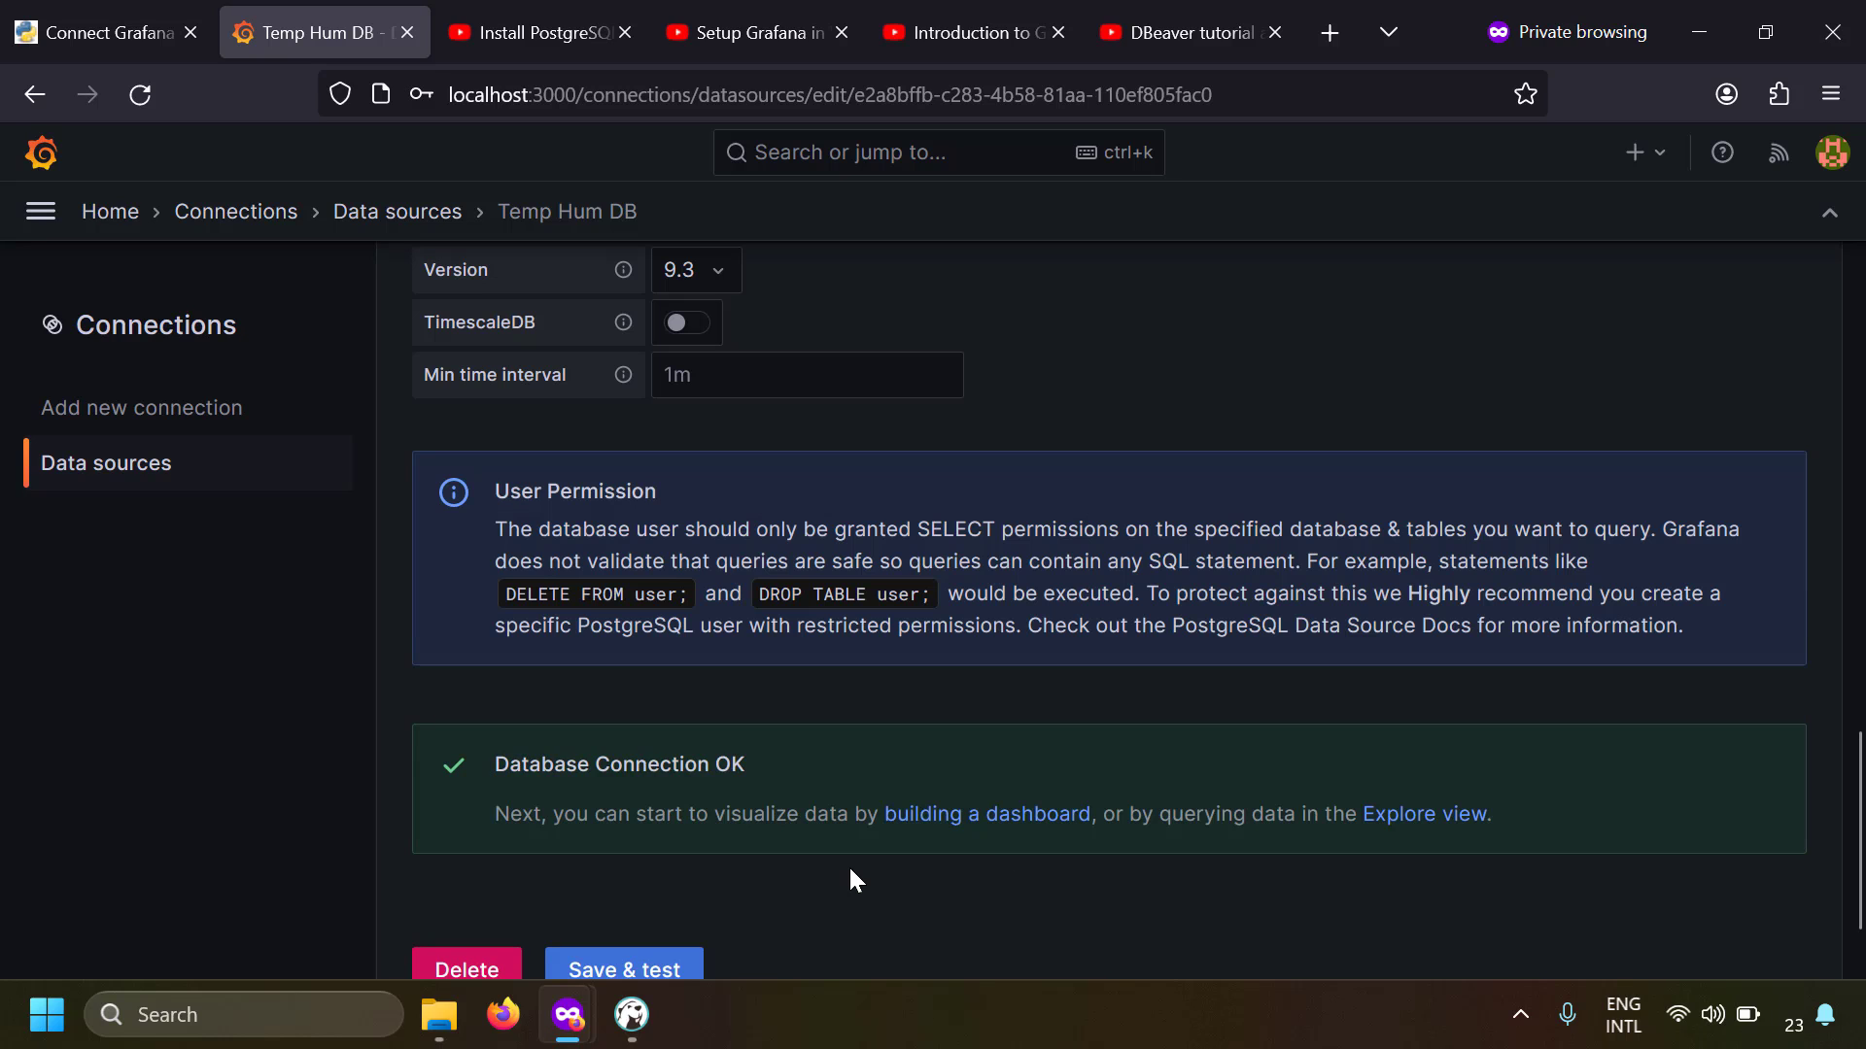
drag(507, 764, 824, 754)
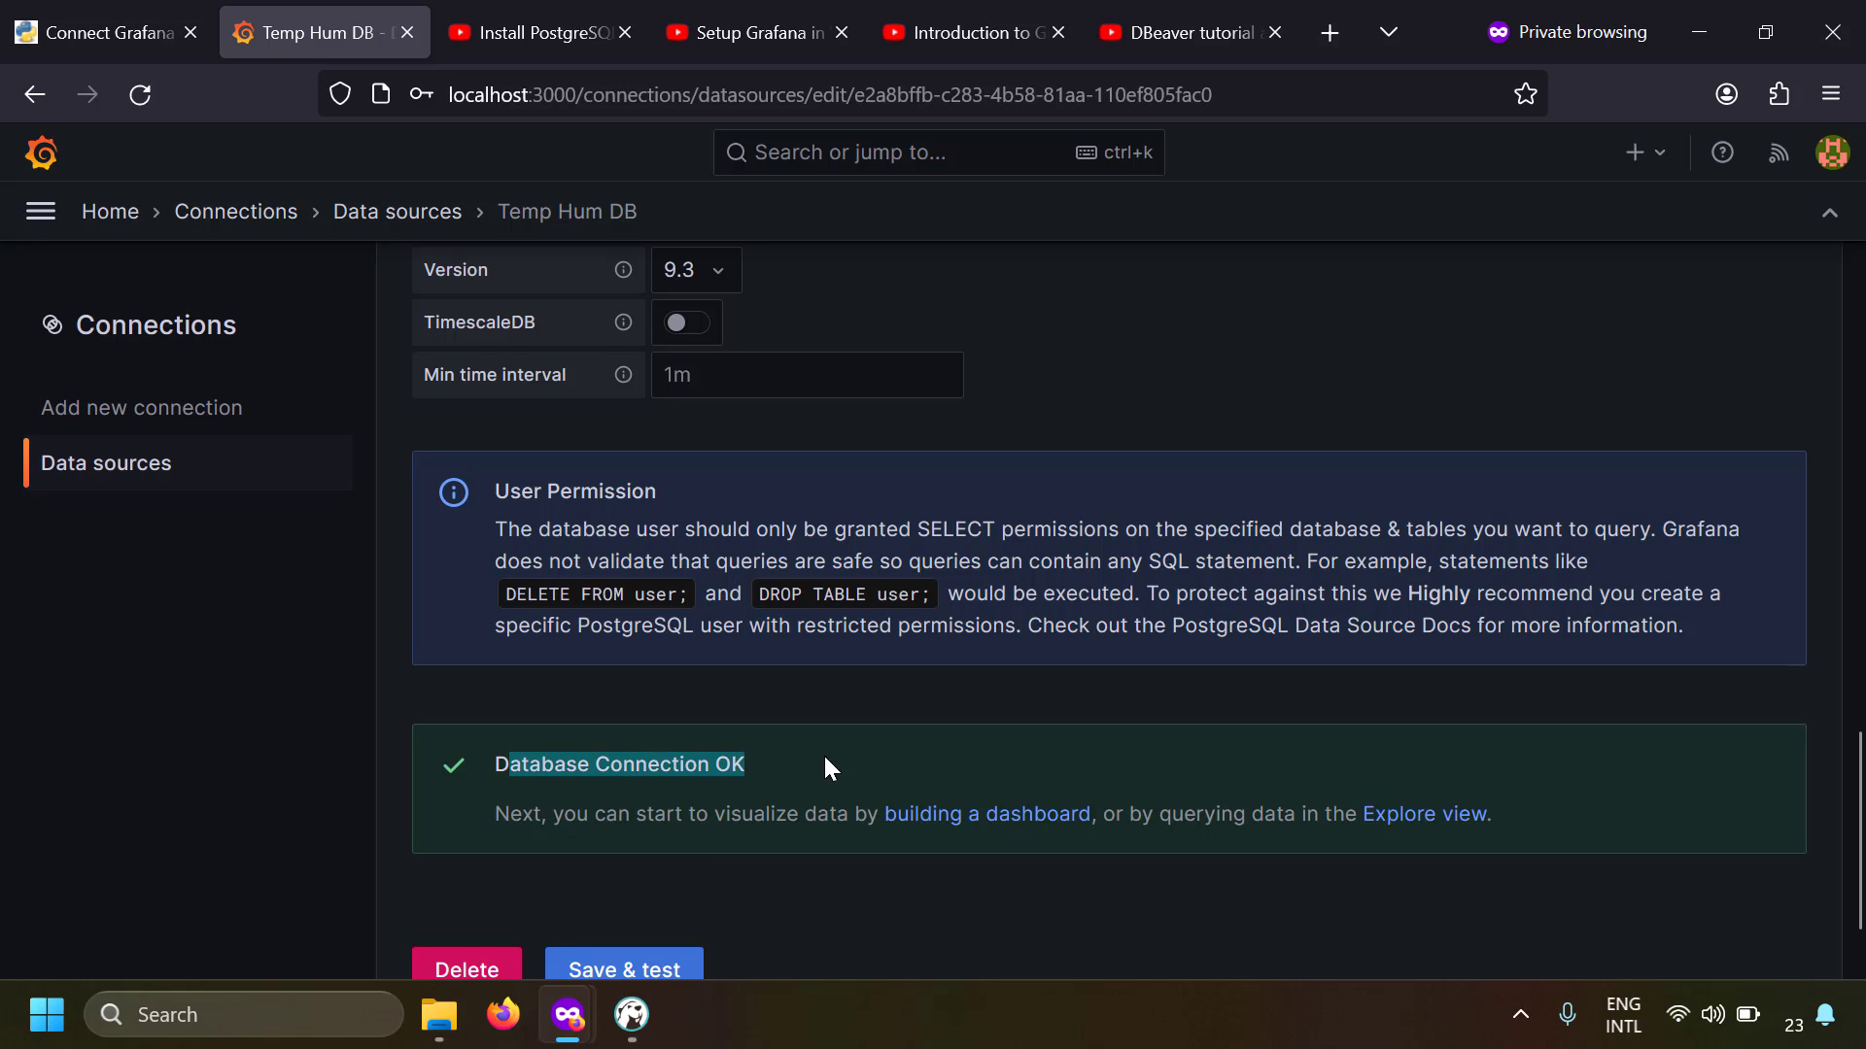
scroll(824, 754, down, 1)
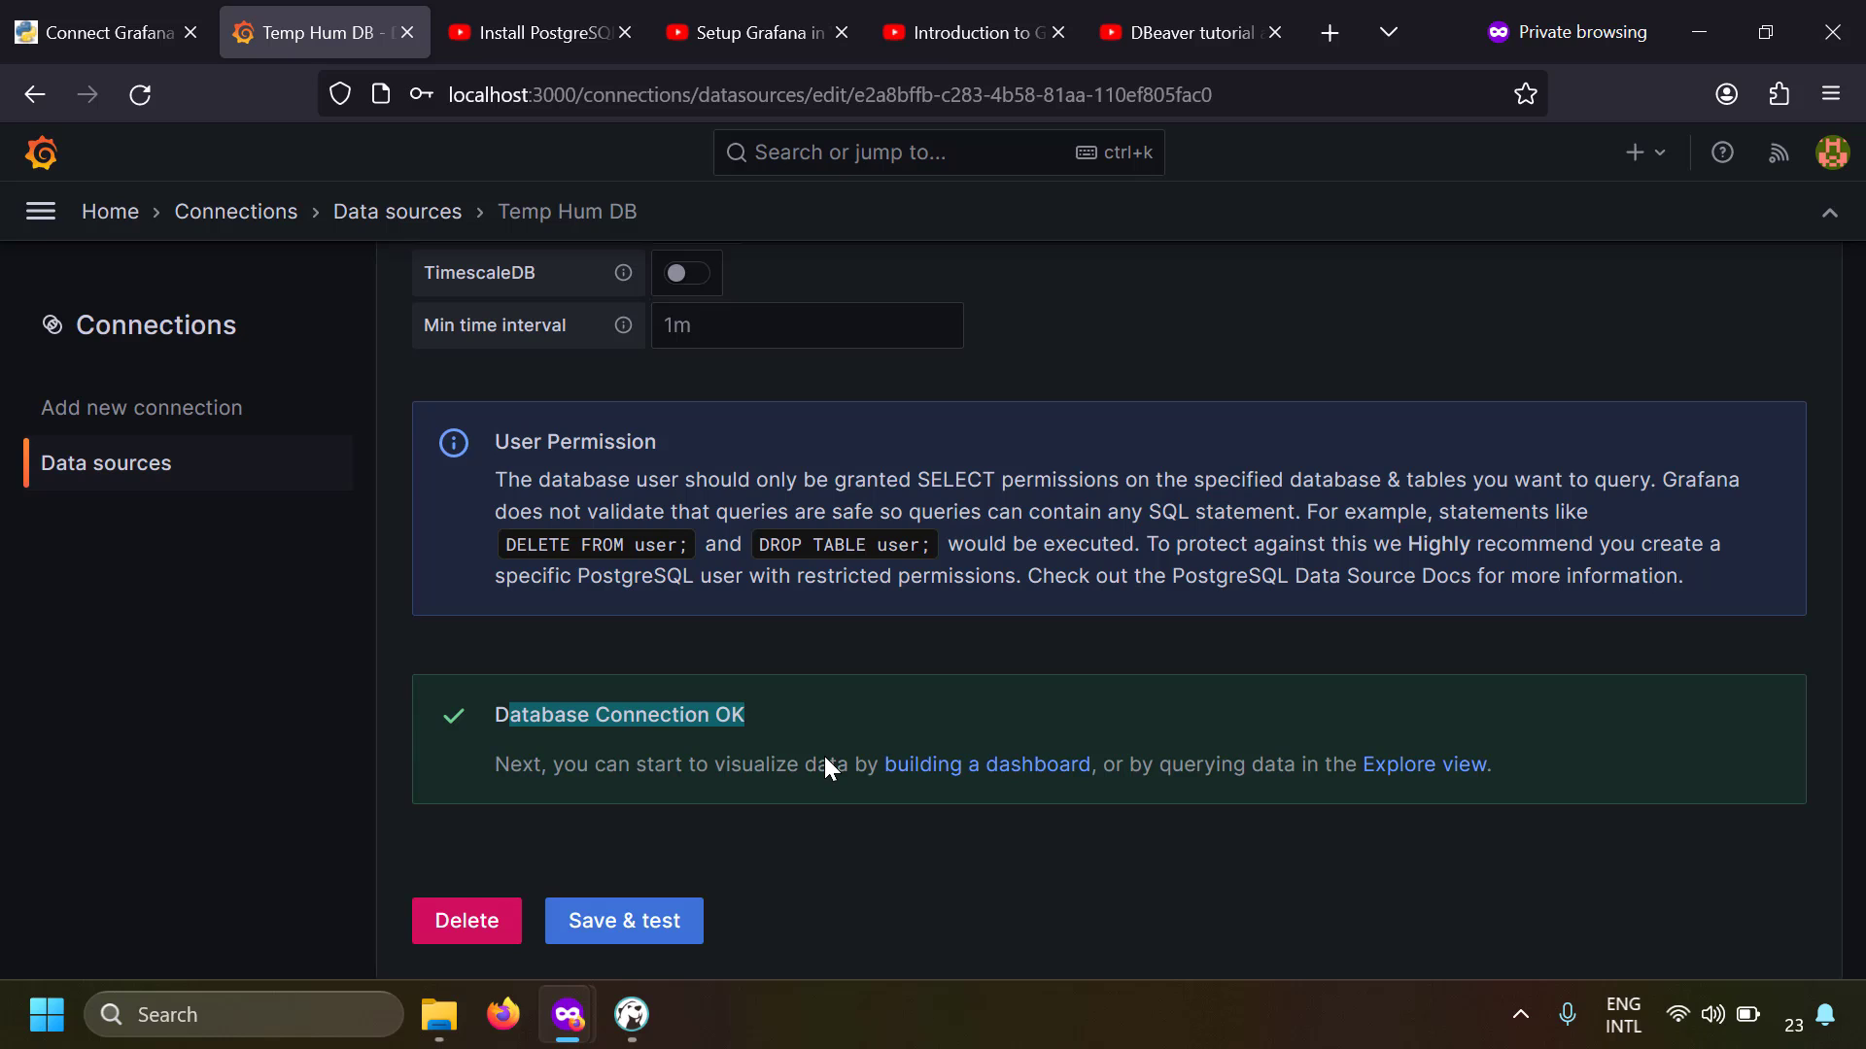
click(125, 216)
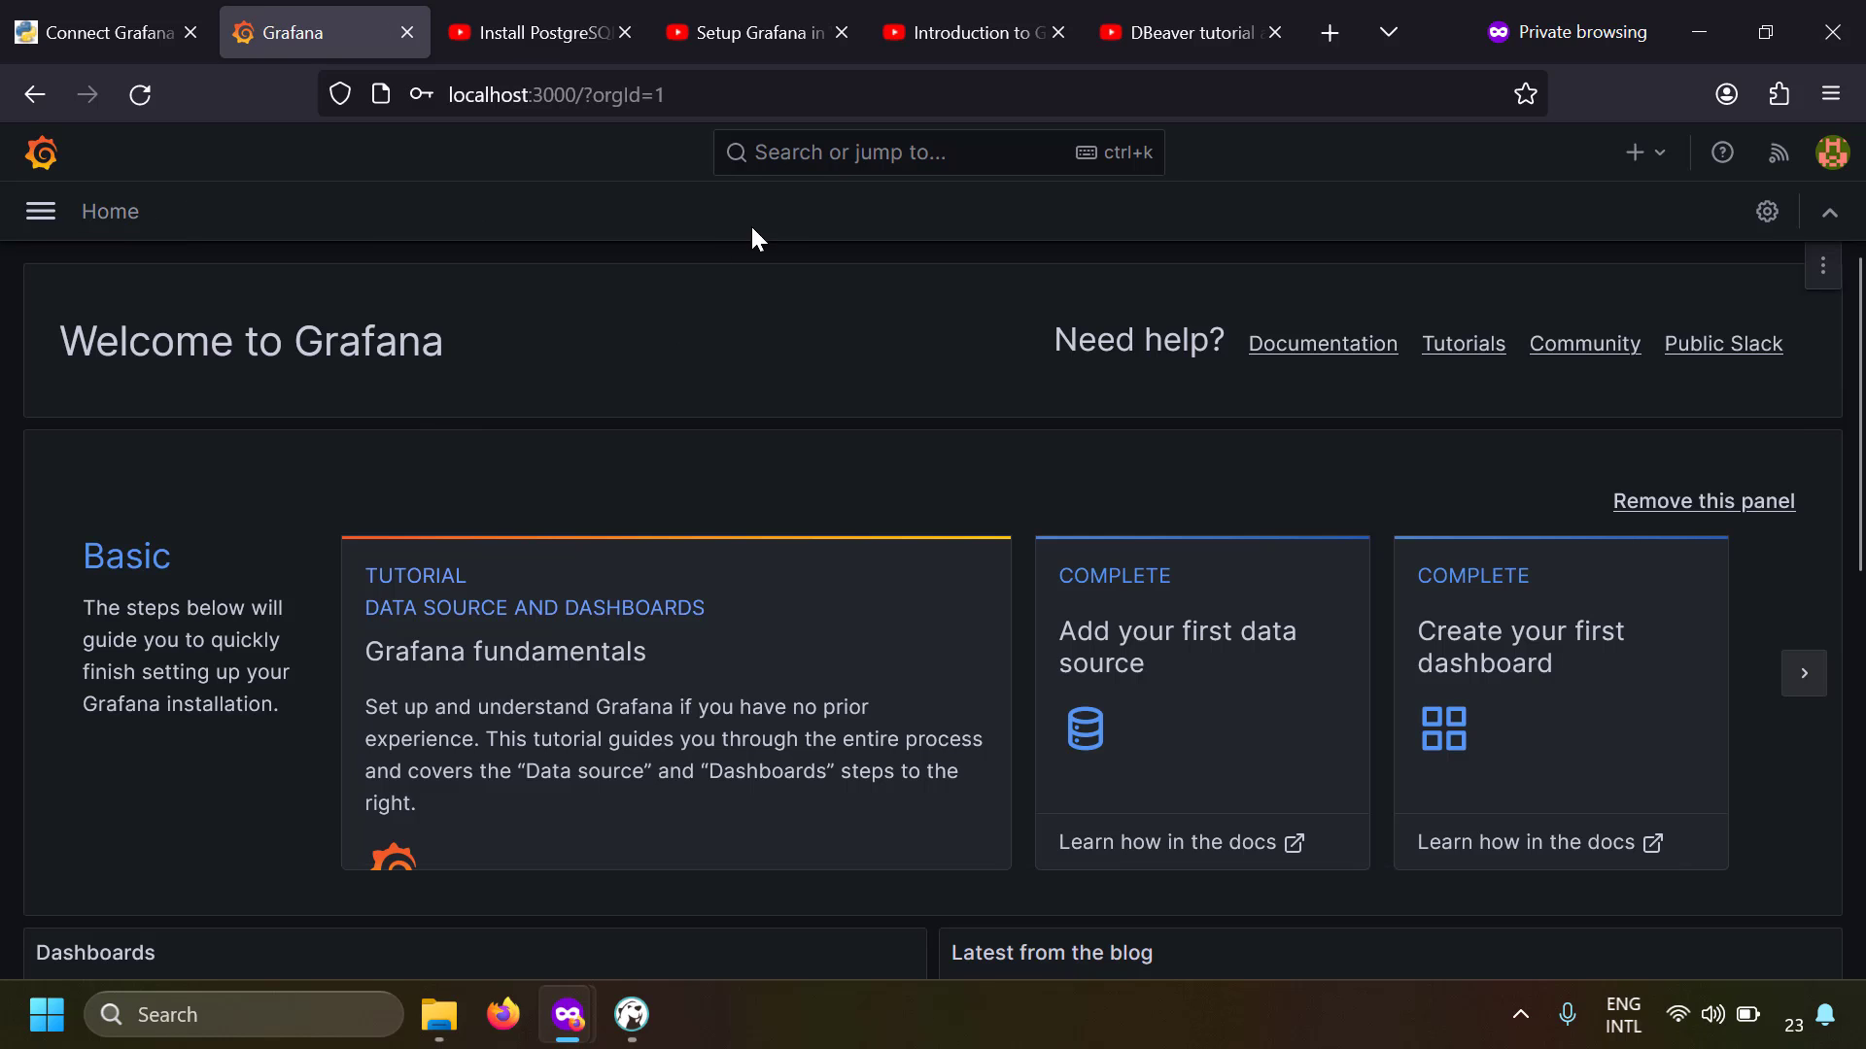
- Create a new empty dashboard from the Dashboards page and add a visualization panel to it
click(822, 161)
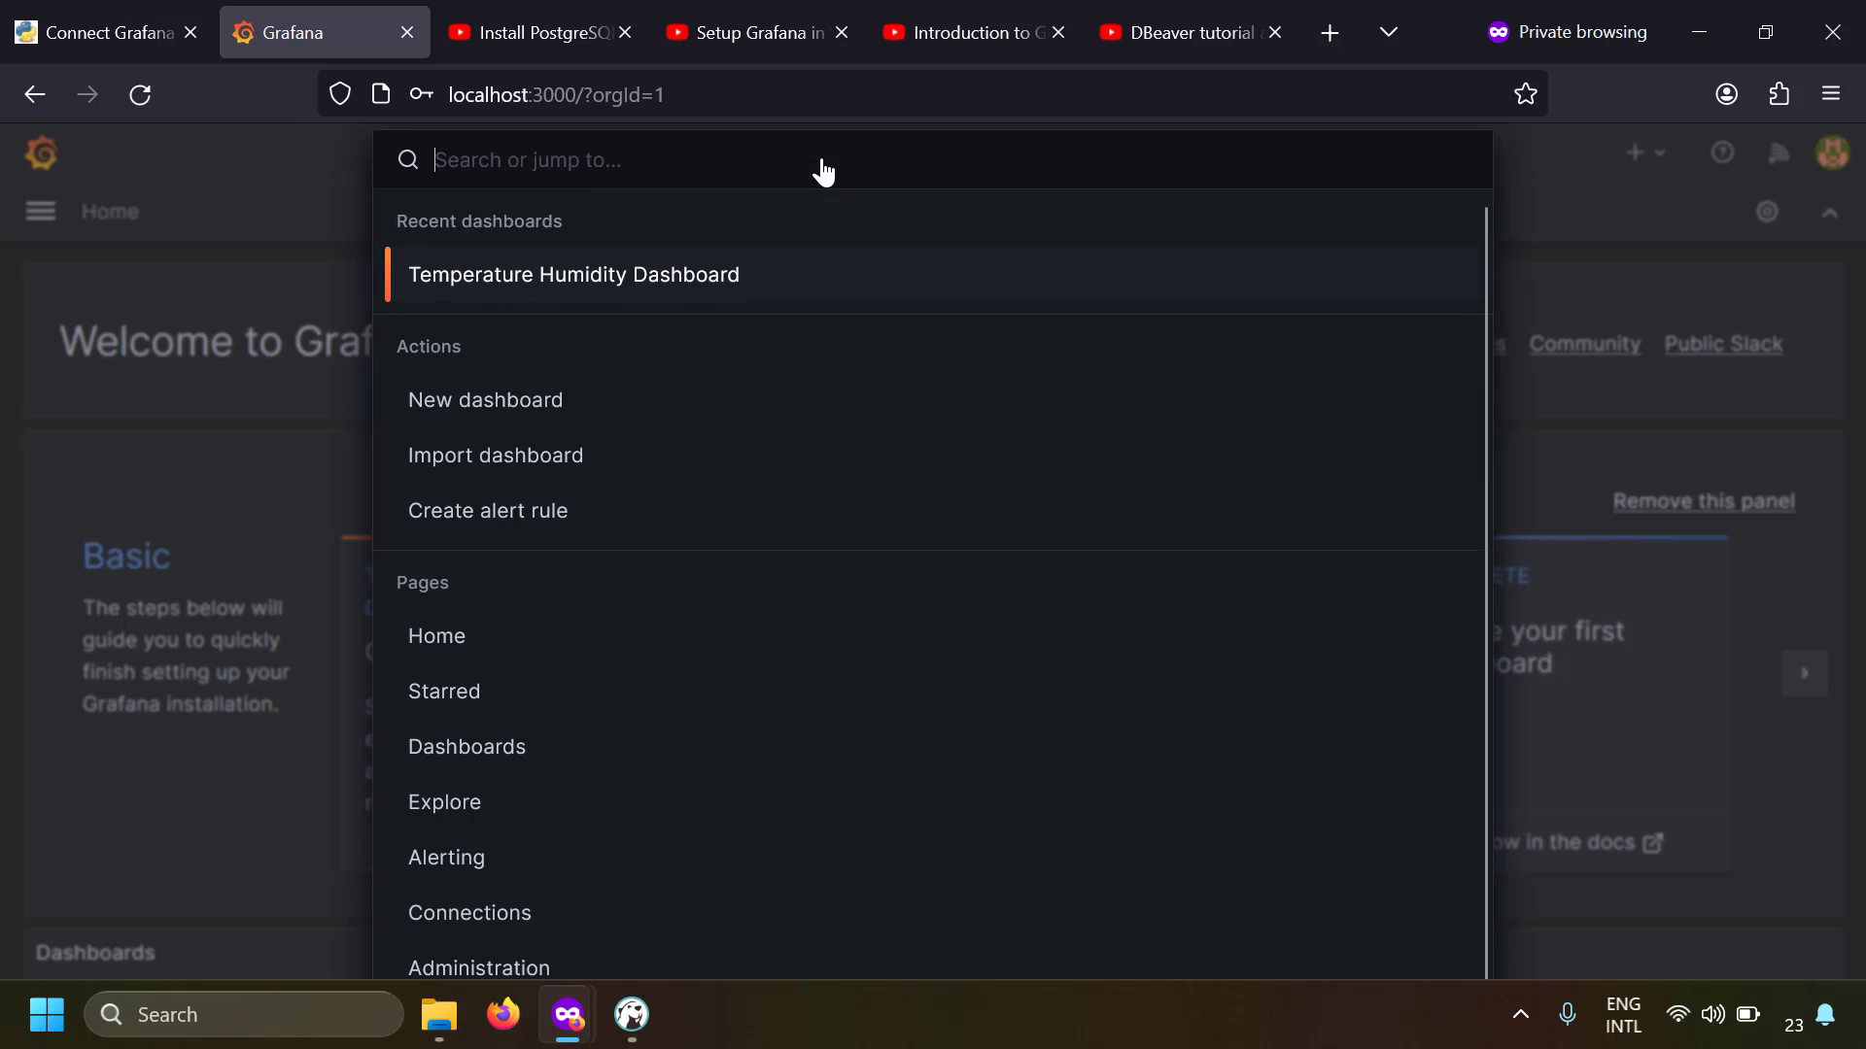
text(dash)
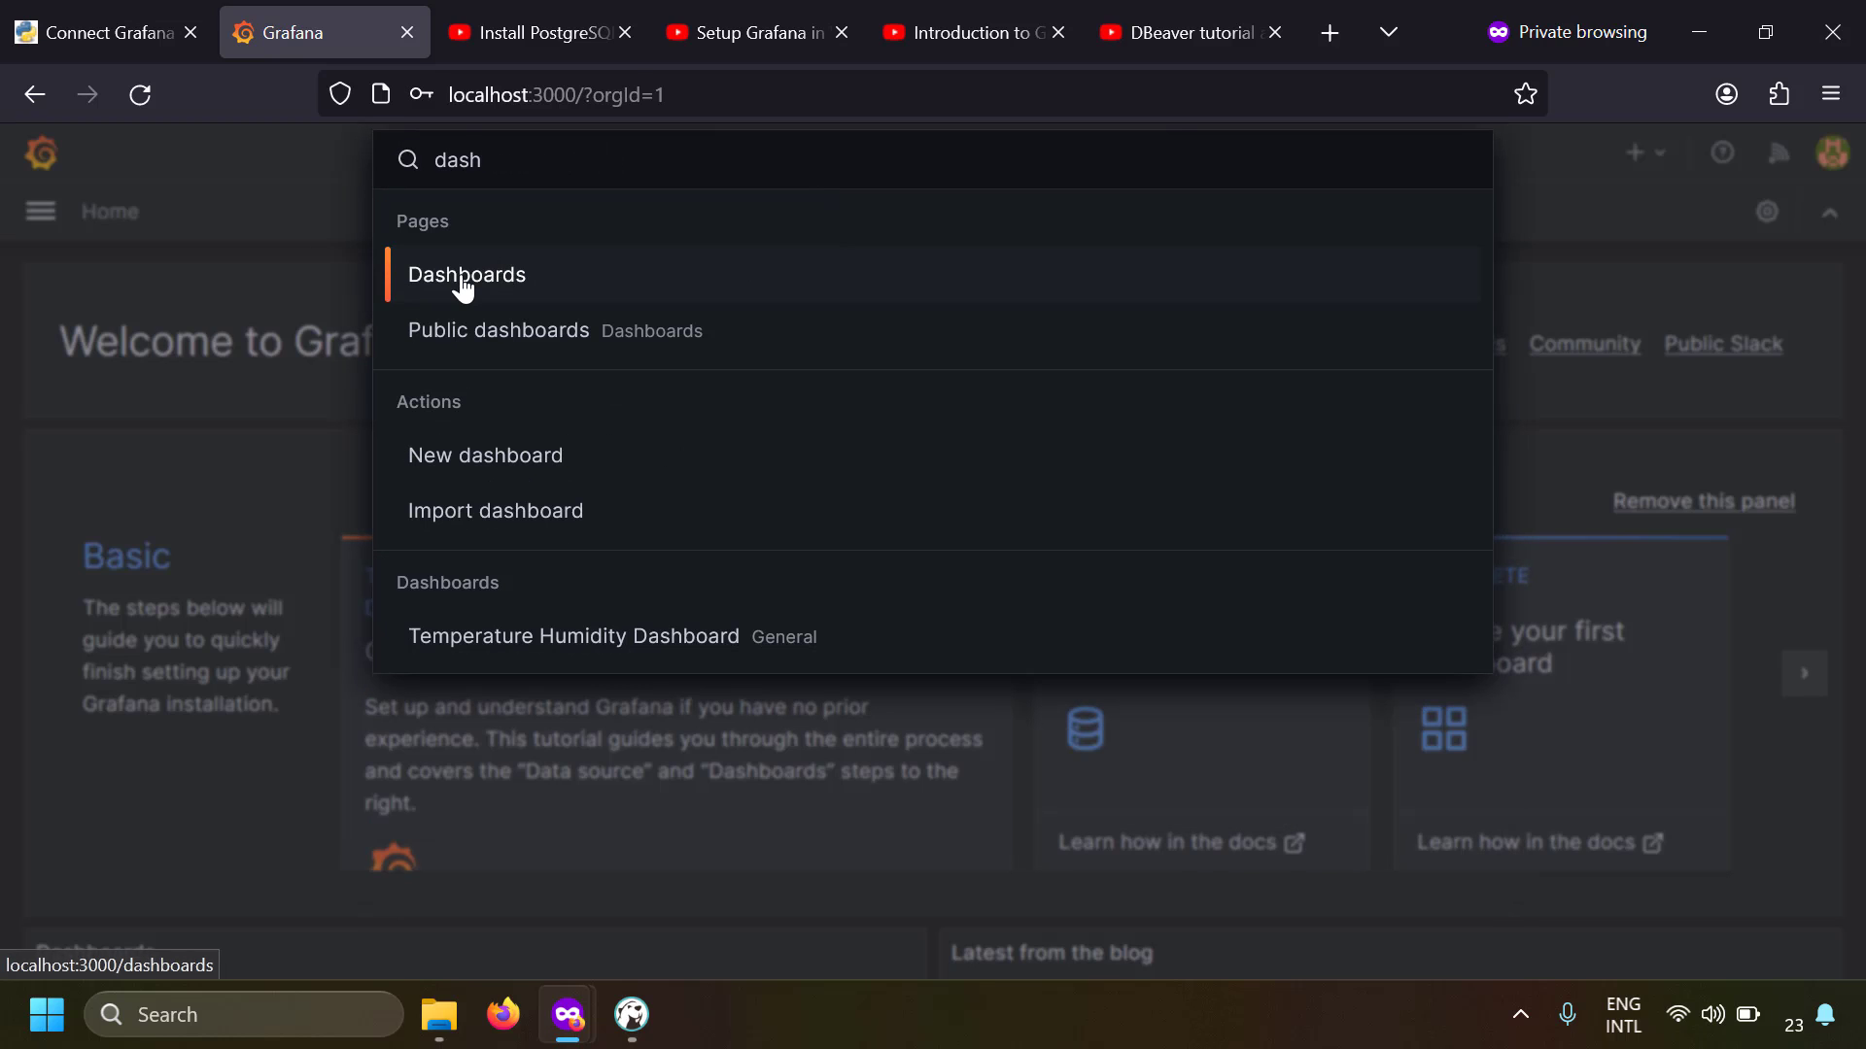
click(459, 283)
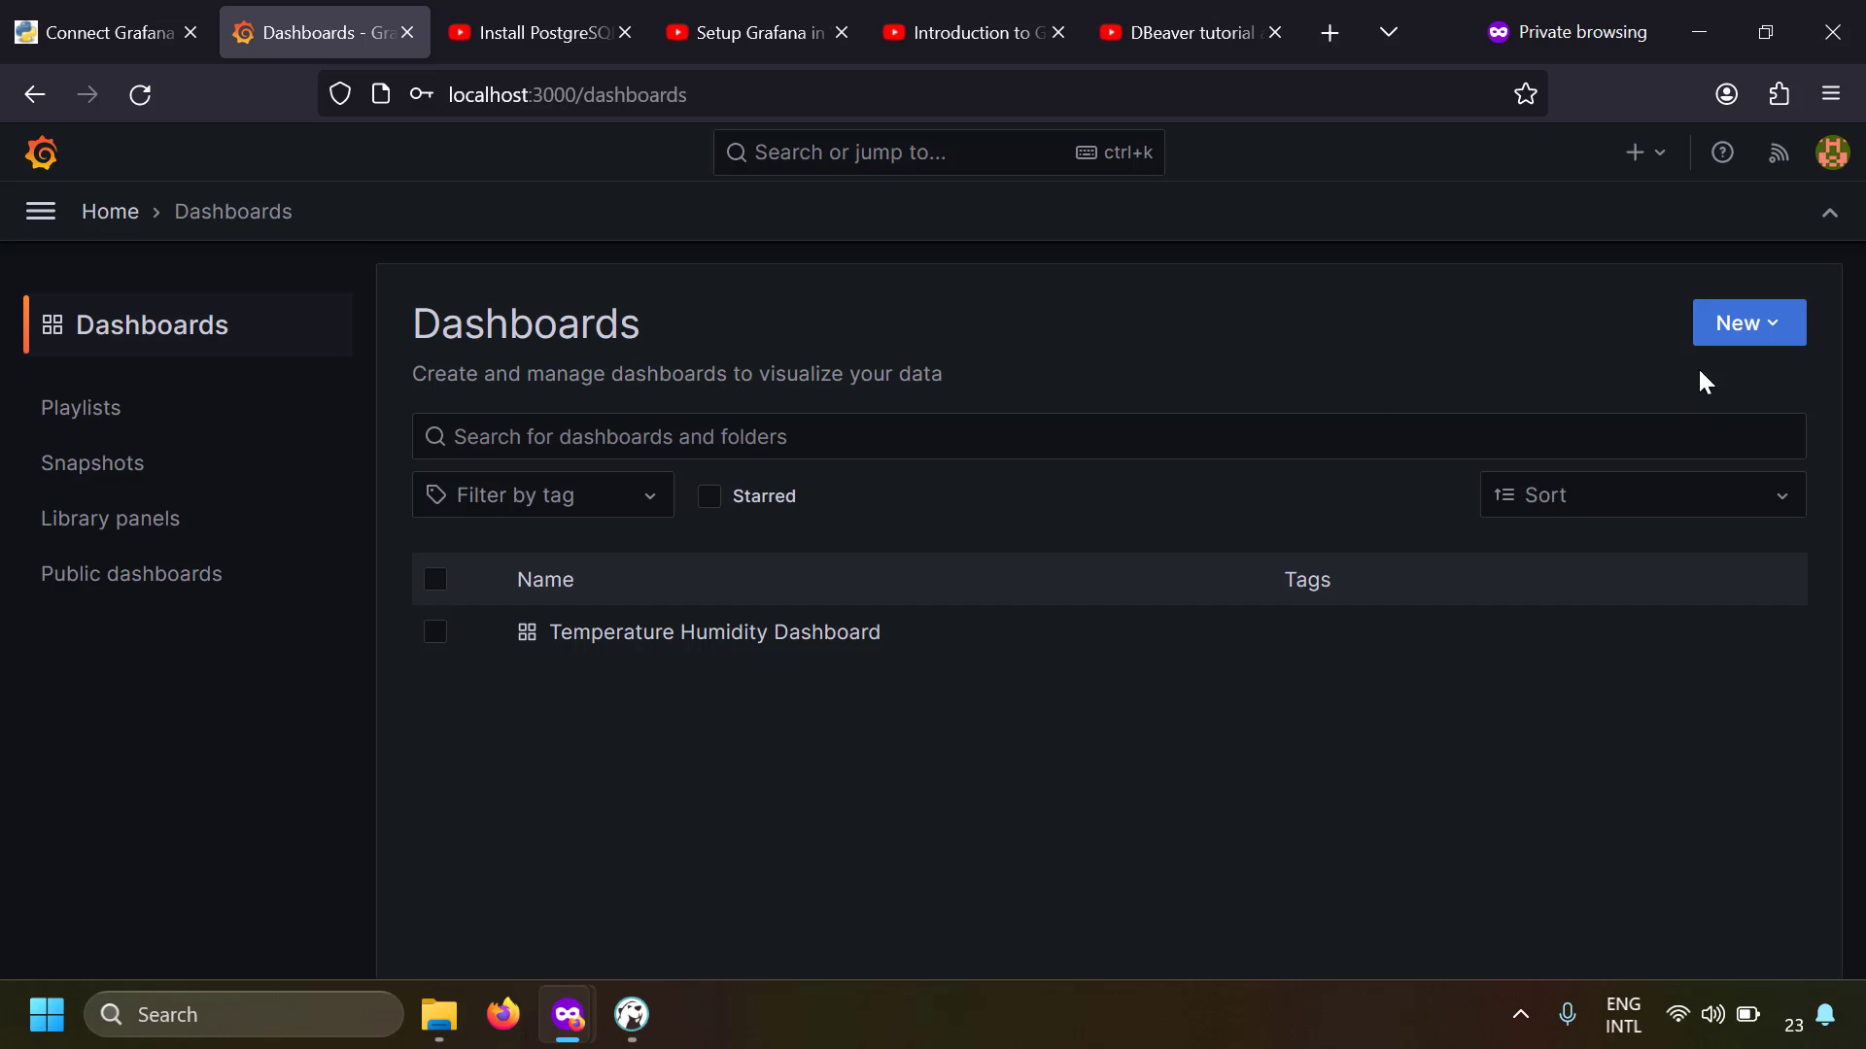
click(1763, 333)
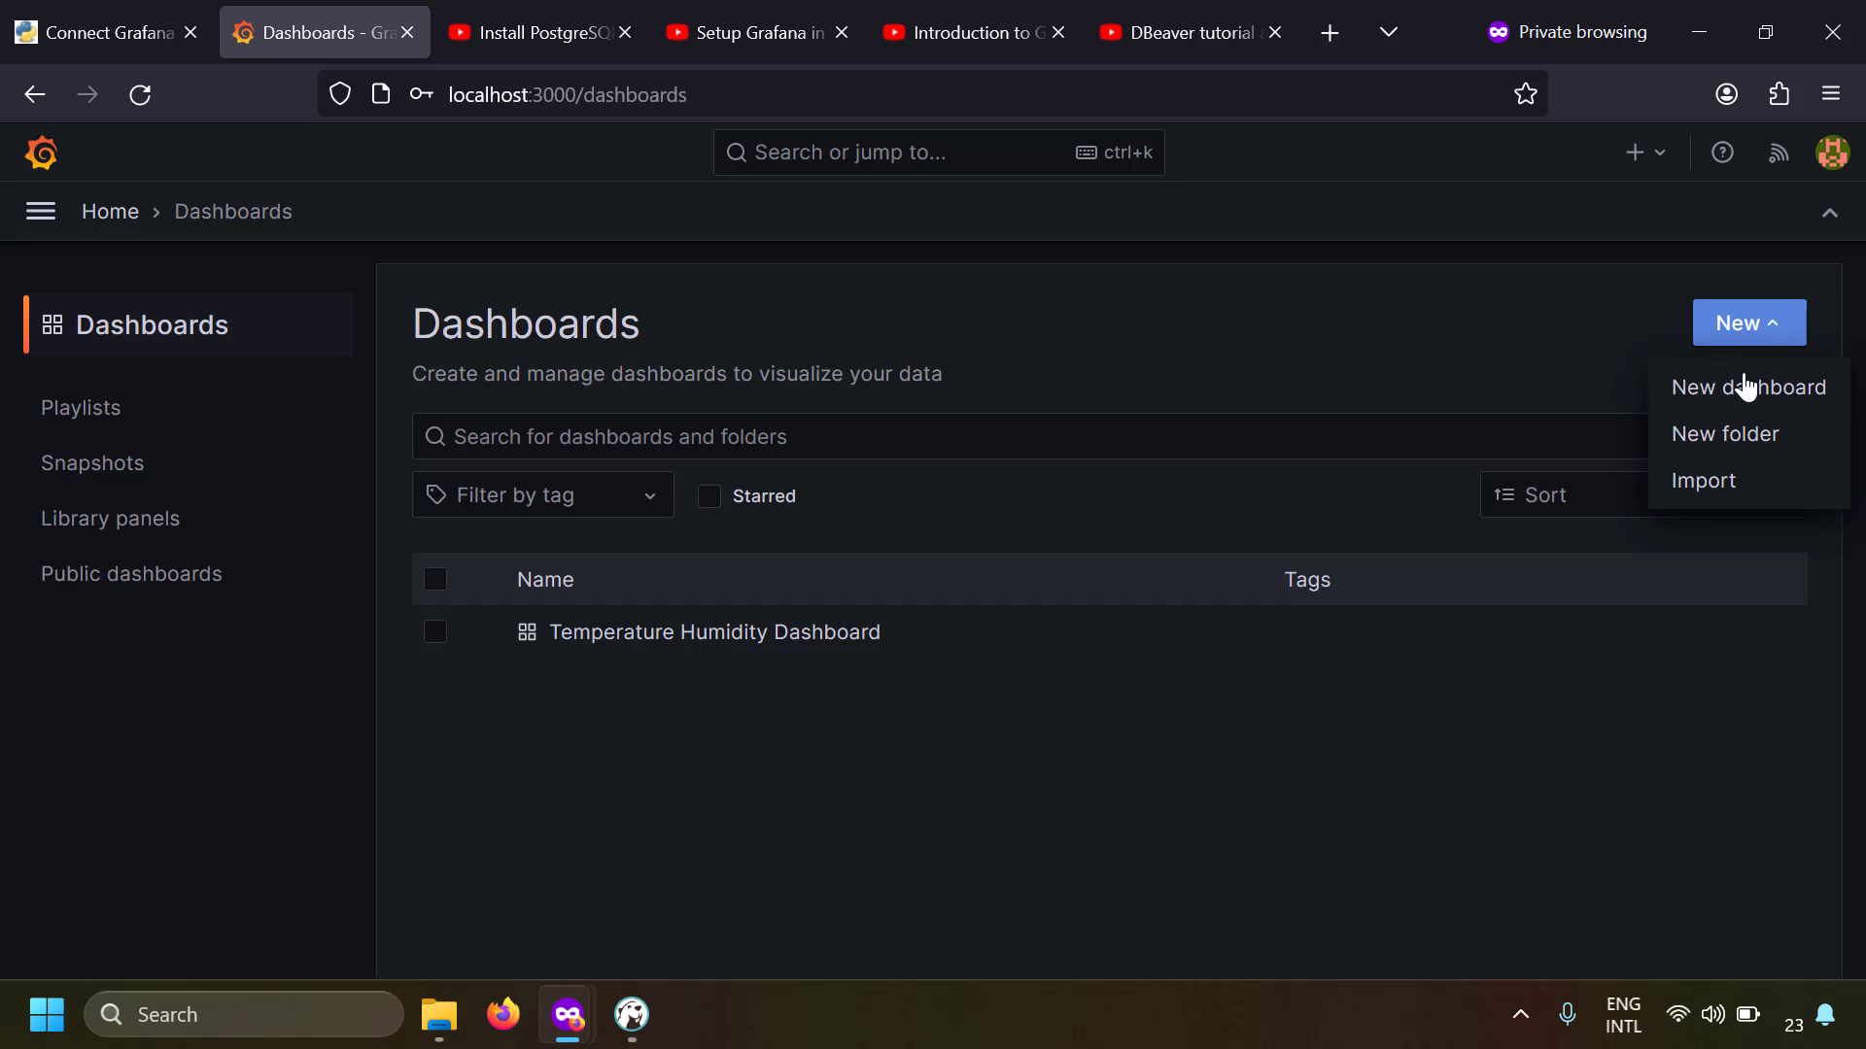
click(1744, 388)
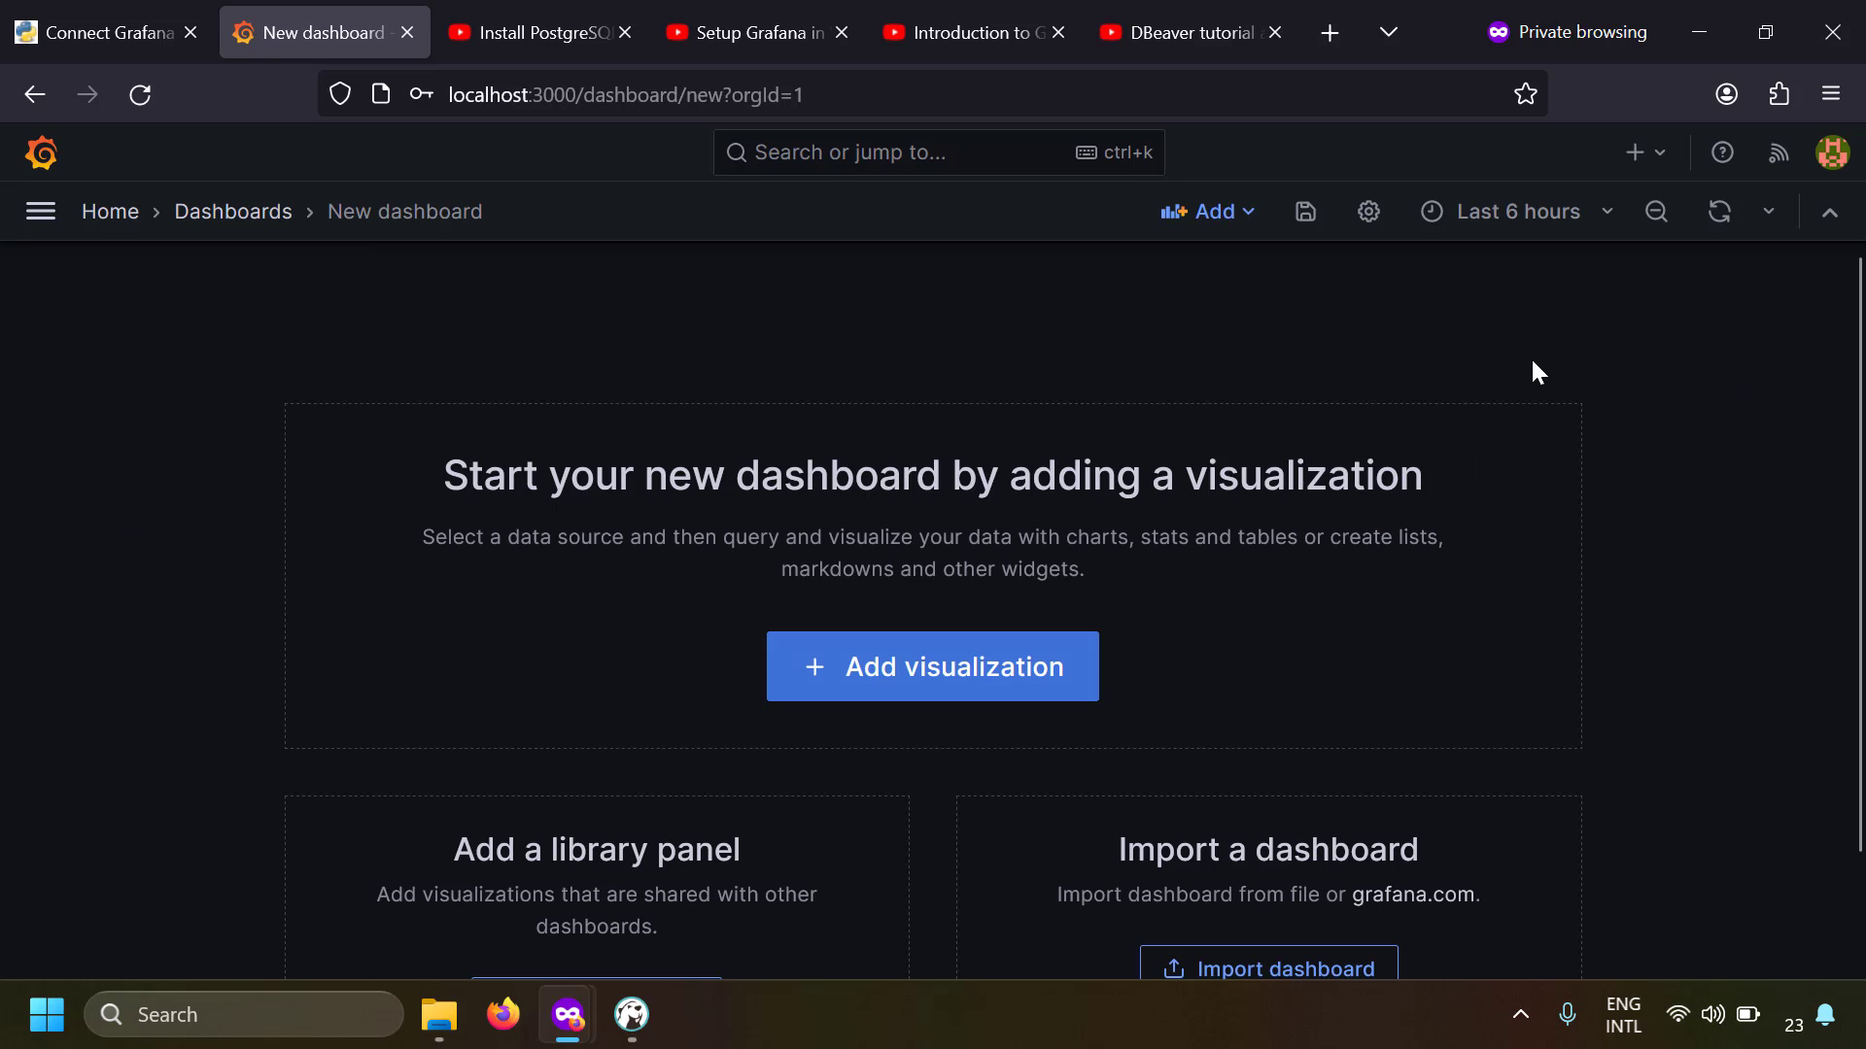
click(1217, 214)
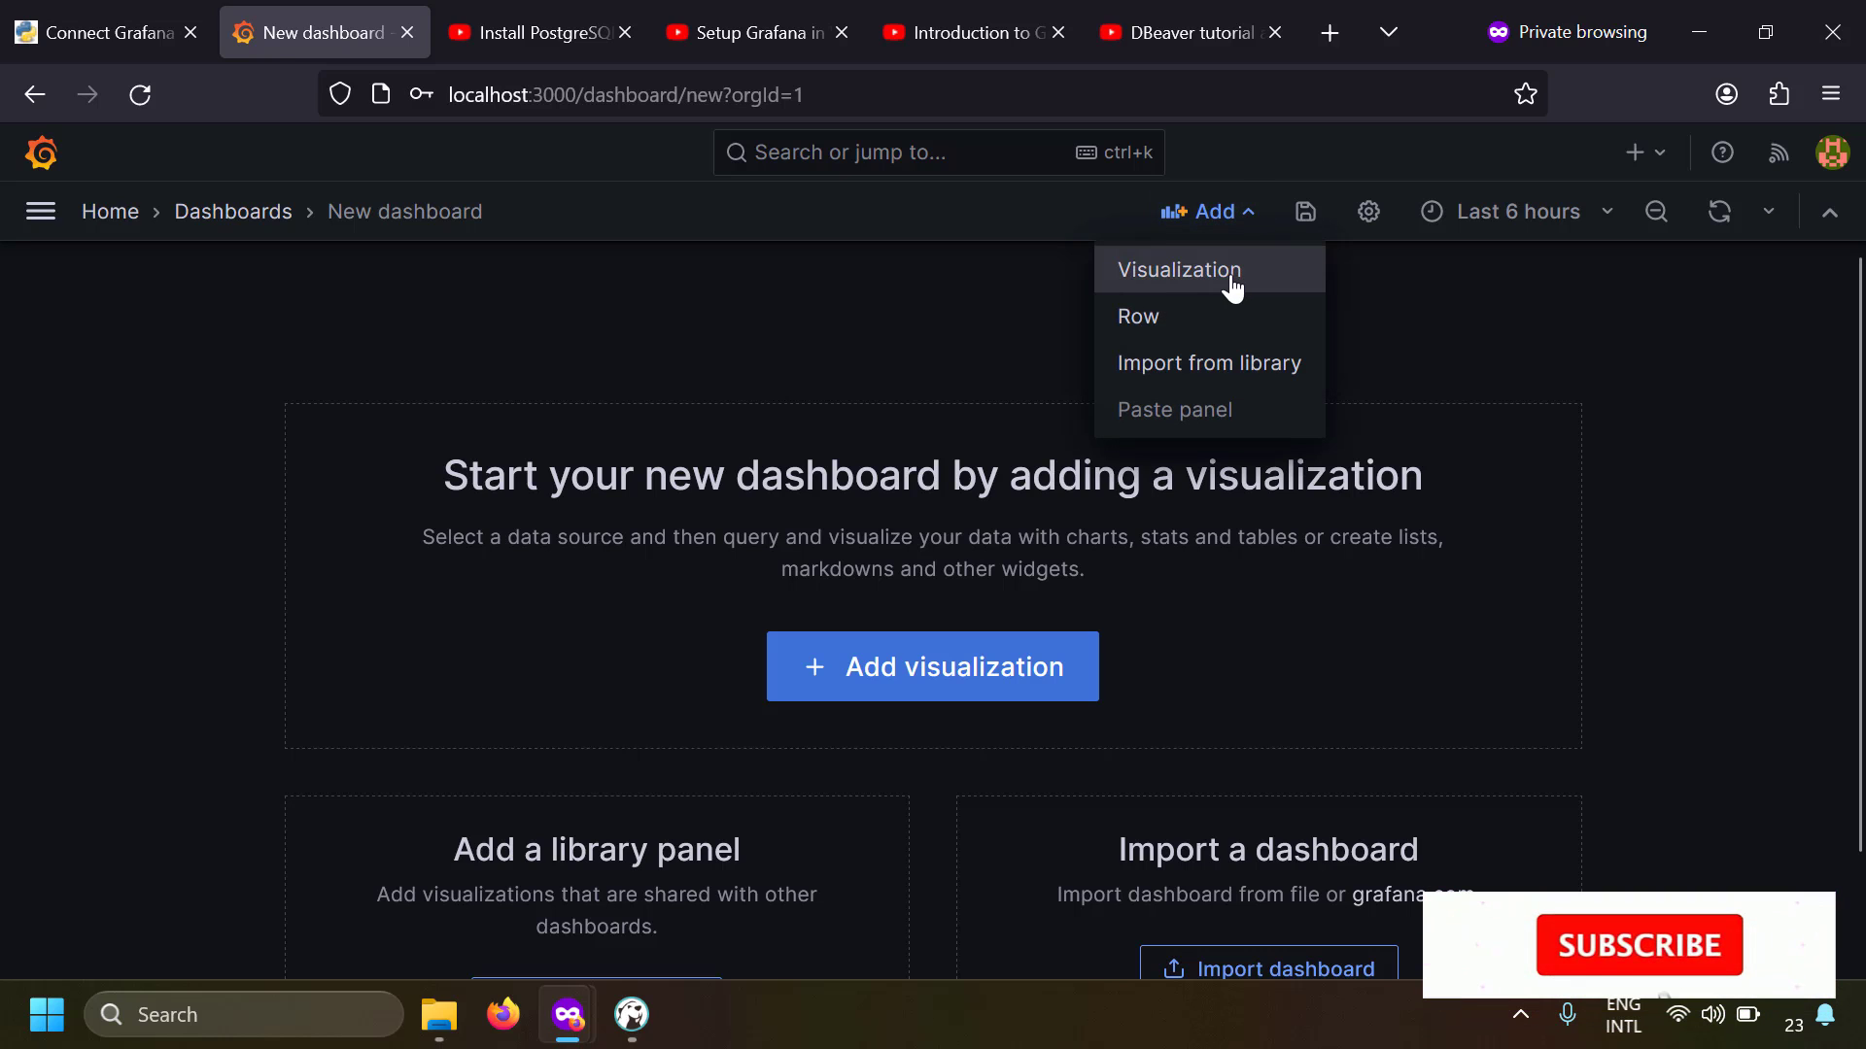
click(1232, 283)
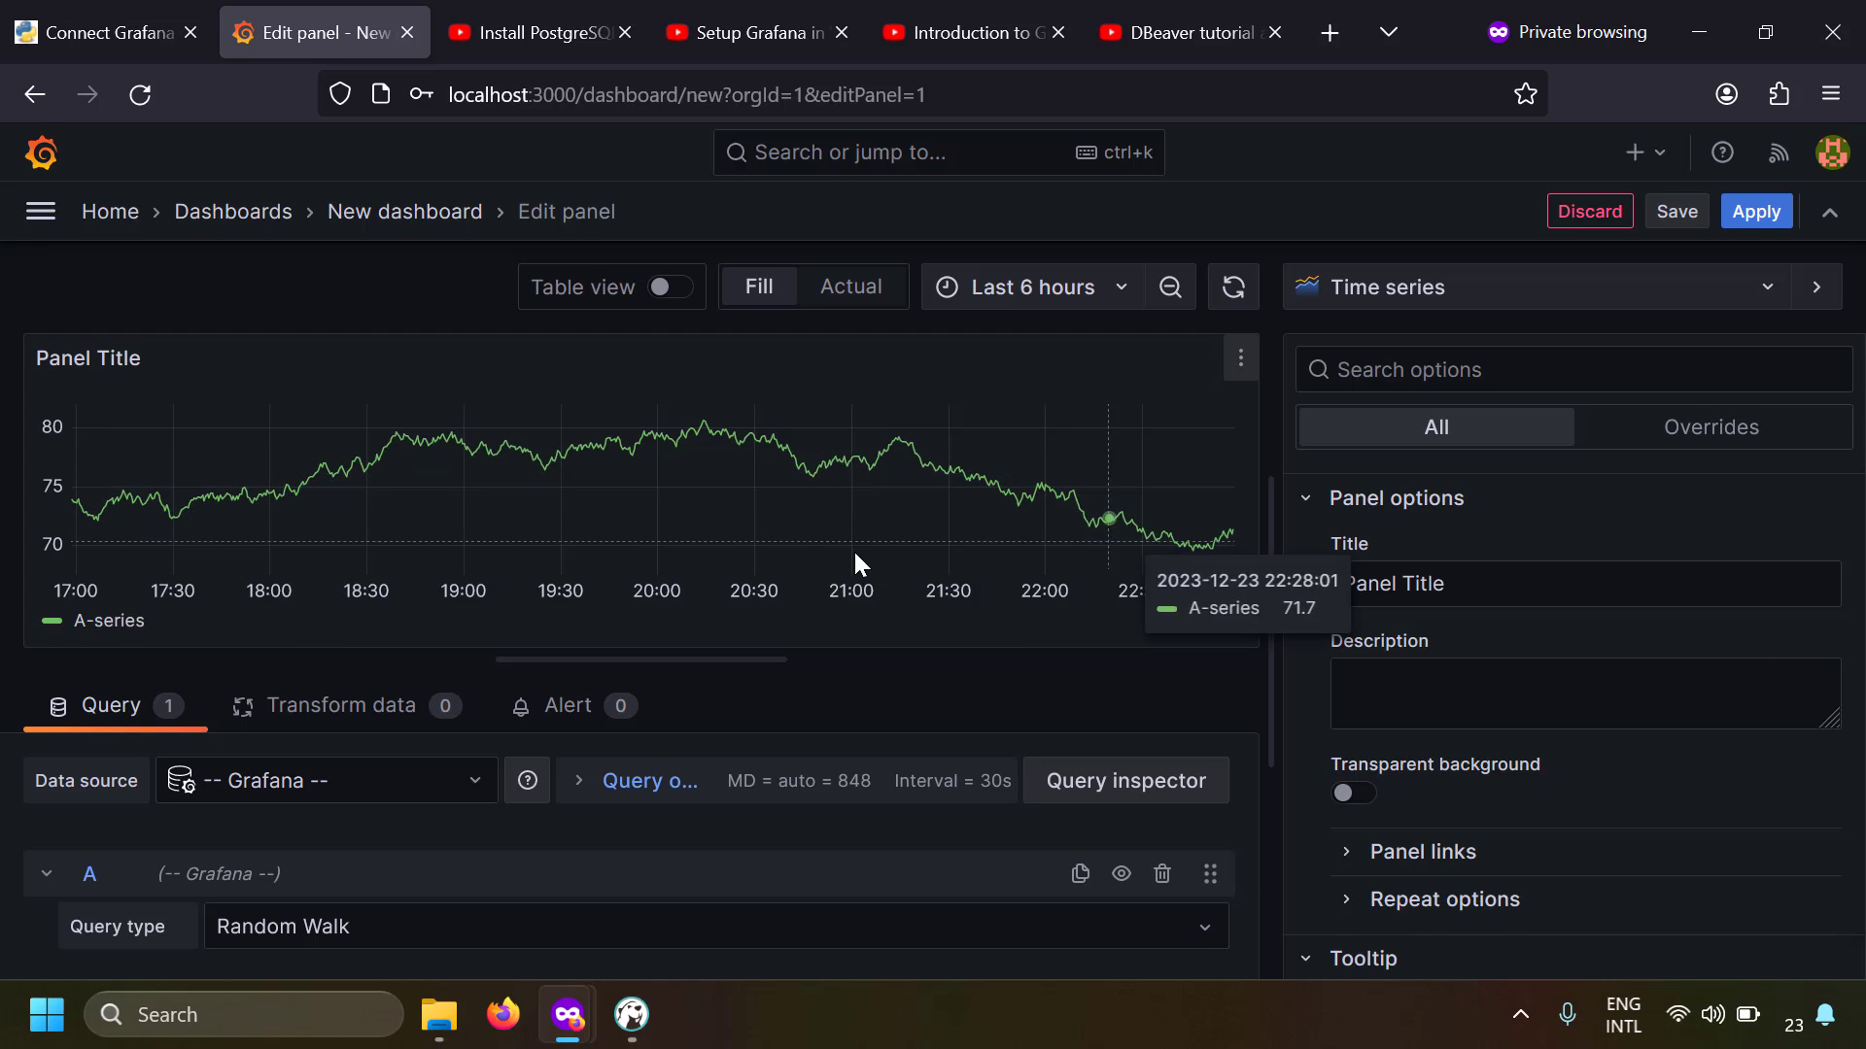
- Select Temp Hum DB as the panel's data source and enlarge the query area
click(483, 785)
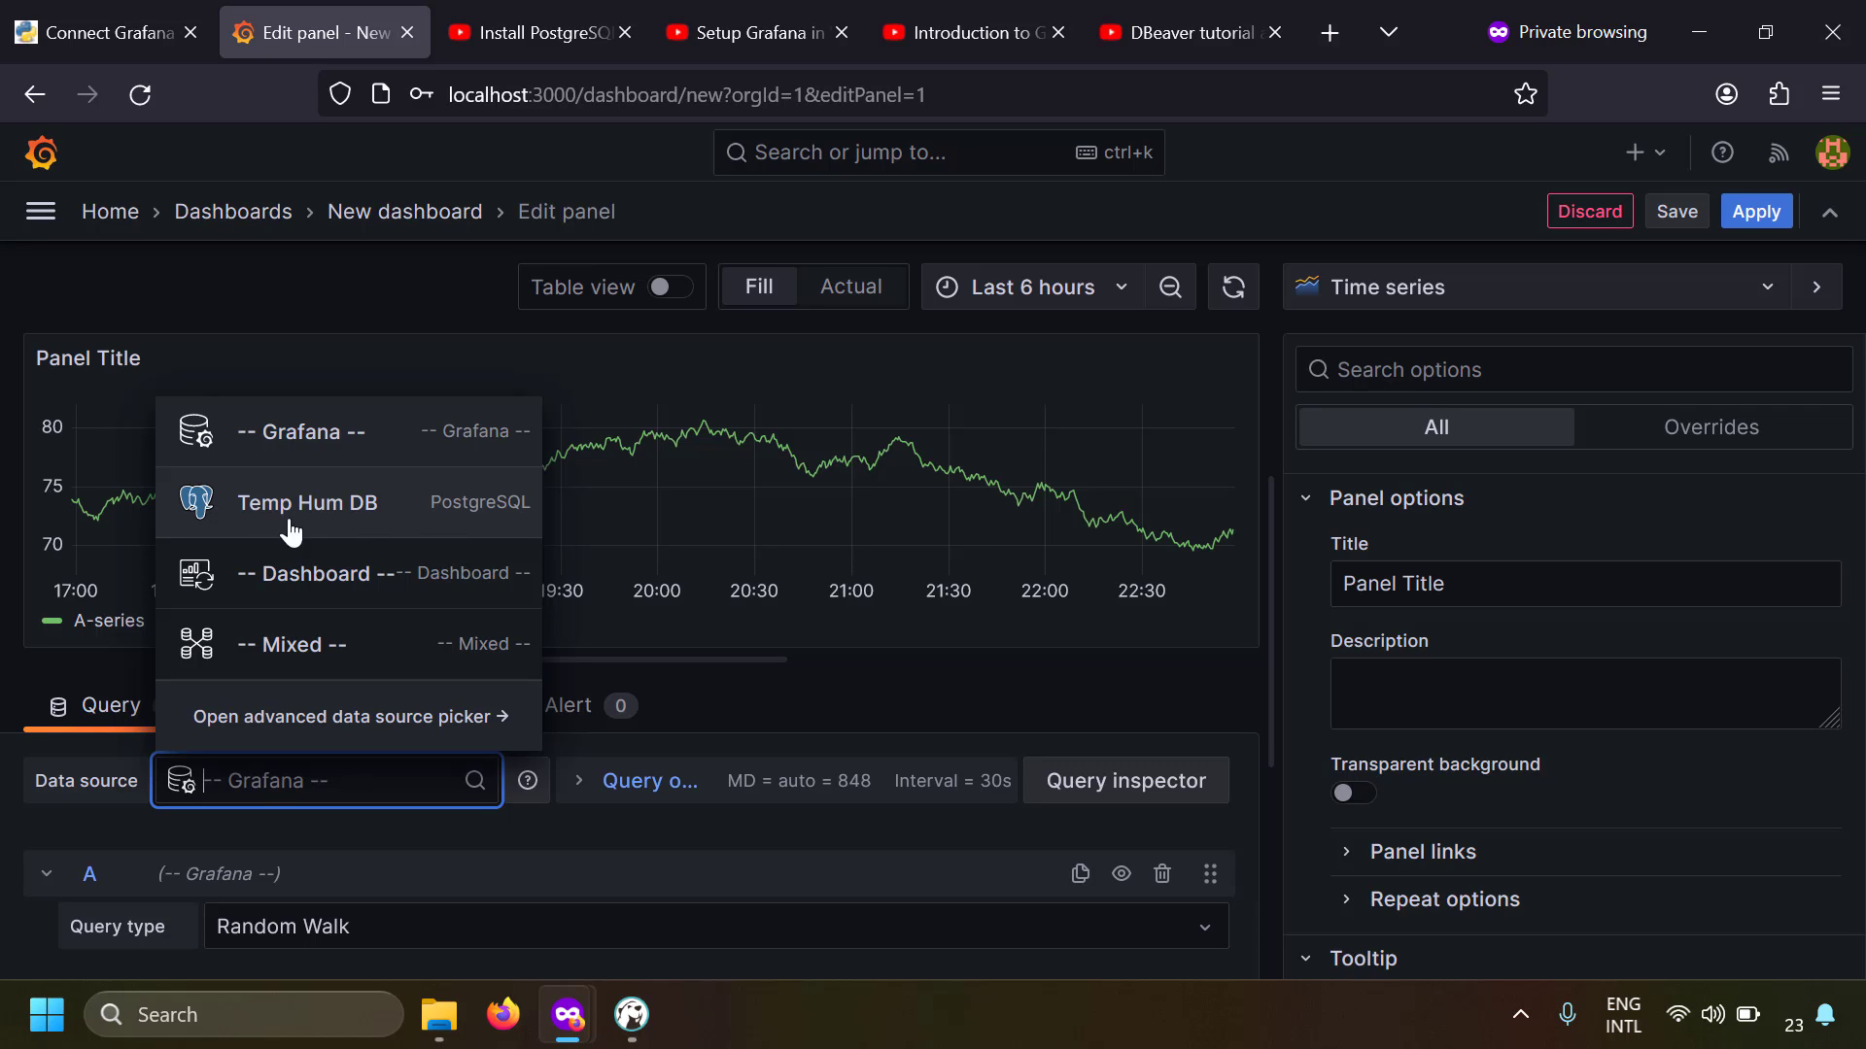
click(399, 529)
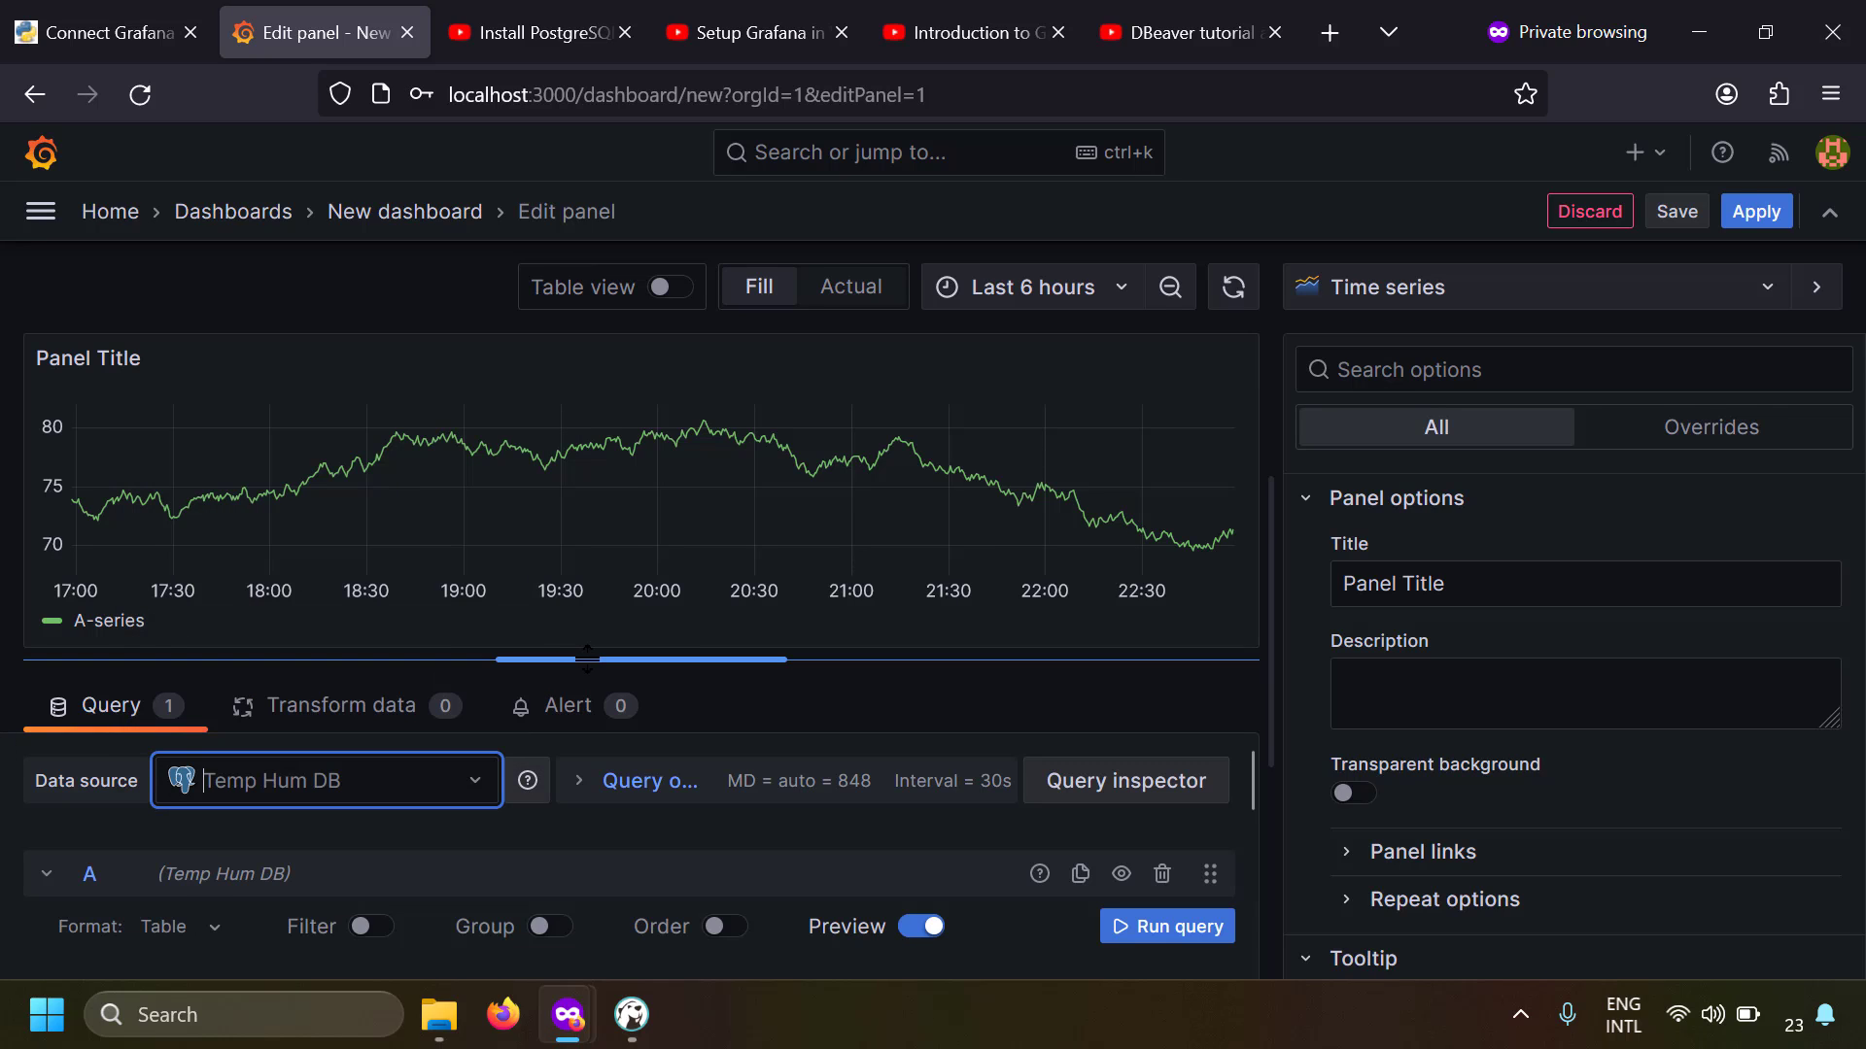
drag(588, 659, 588, 529)
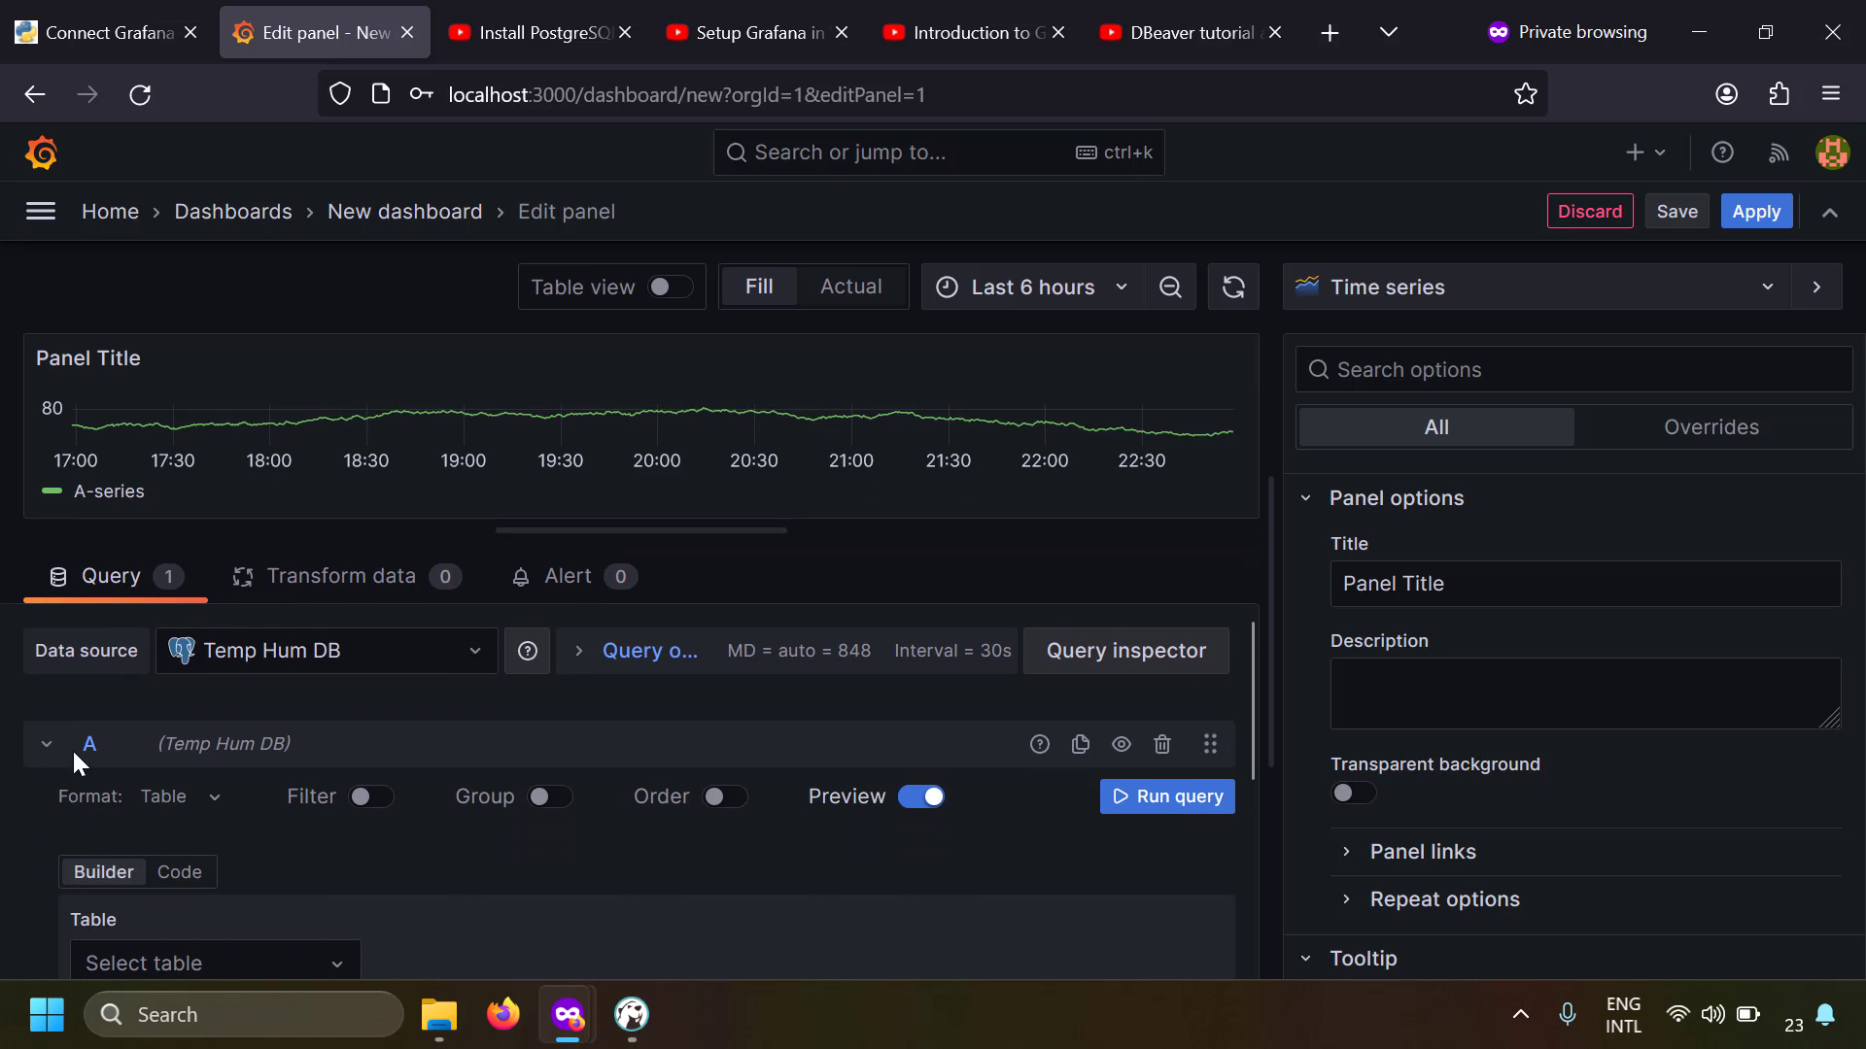
scroll(335, 824, down, 2)
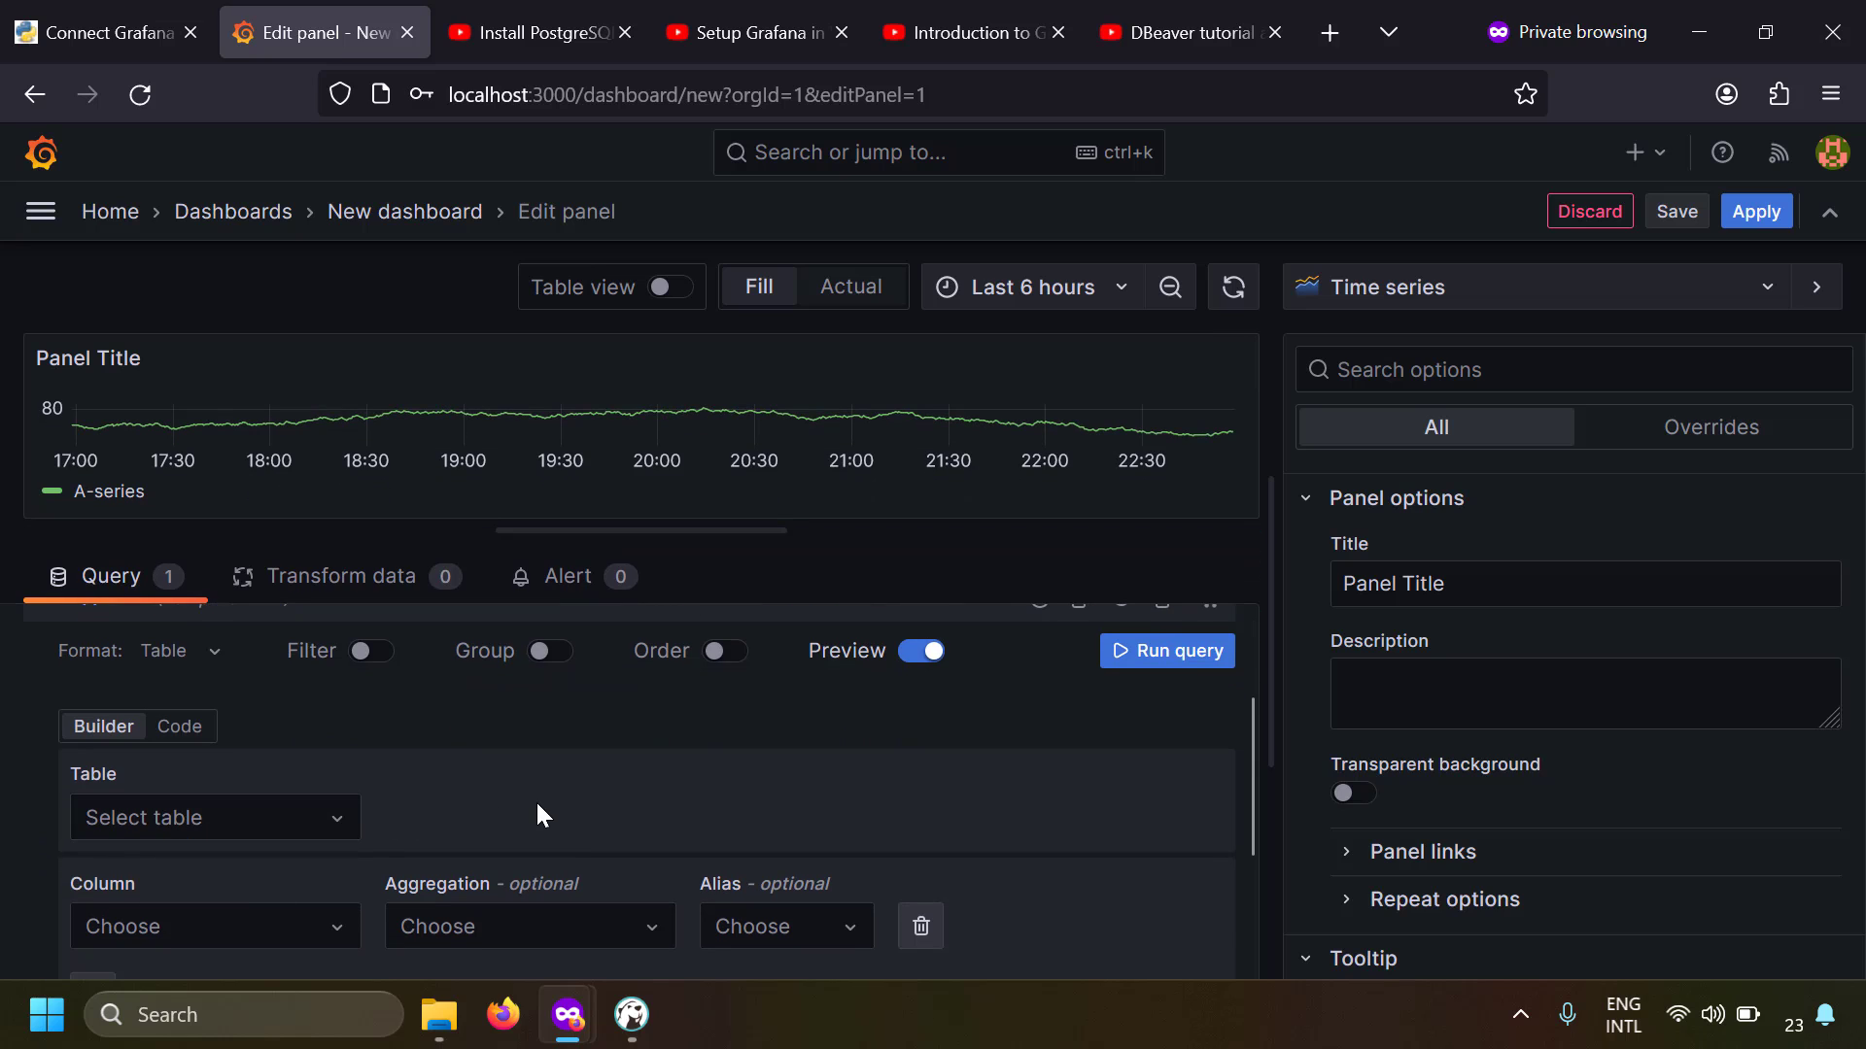
scroll(592, 806, down, 2)
scroll(595, 807, up, 2)
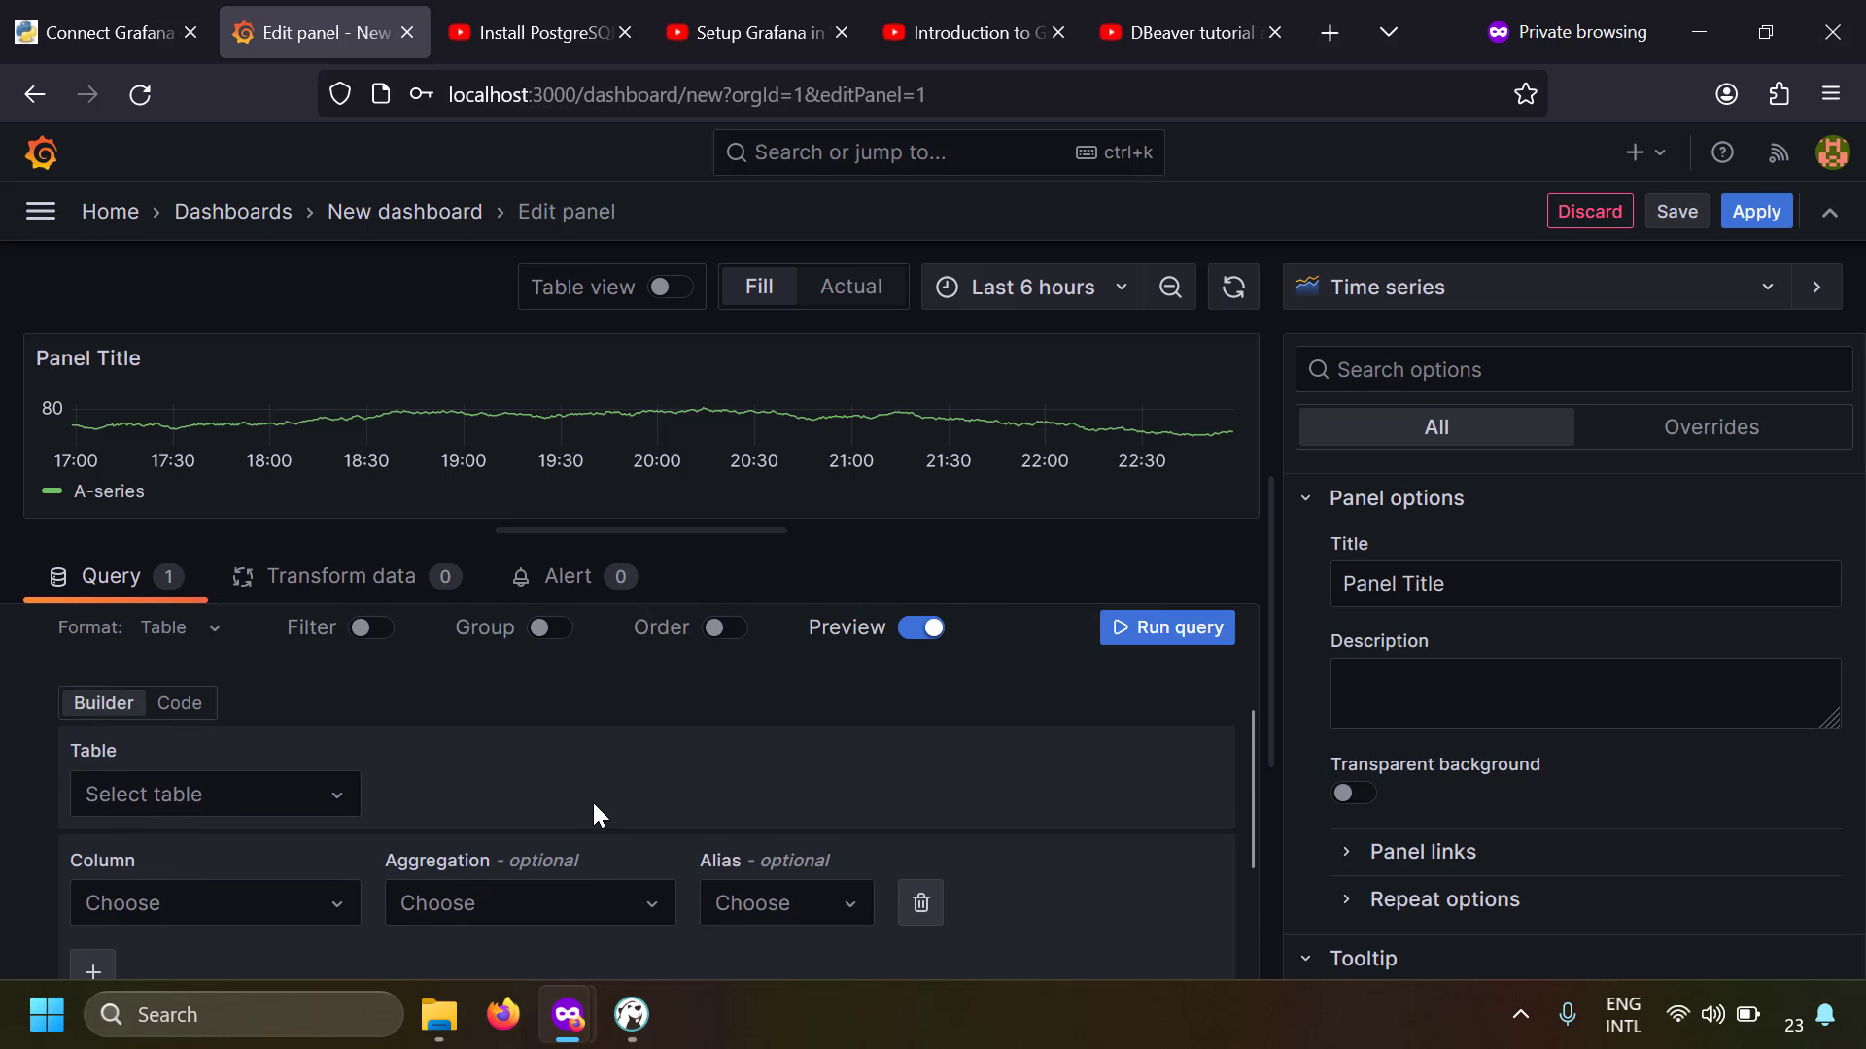
scroll(594, 805, up, 2)
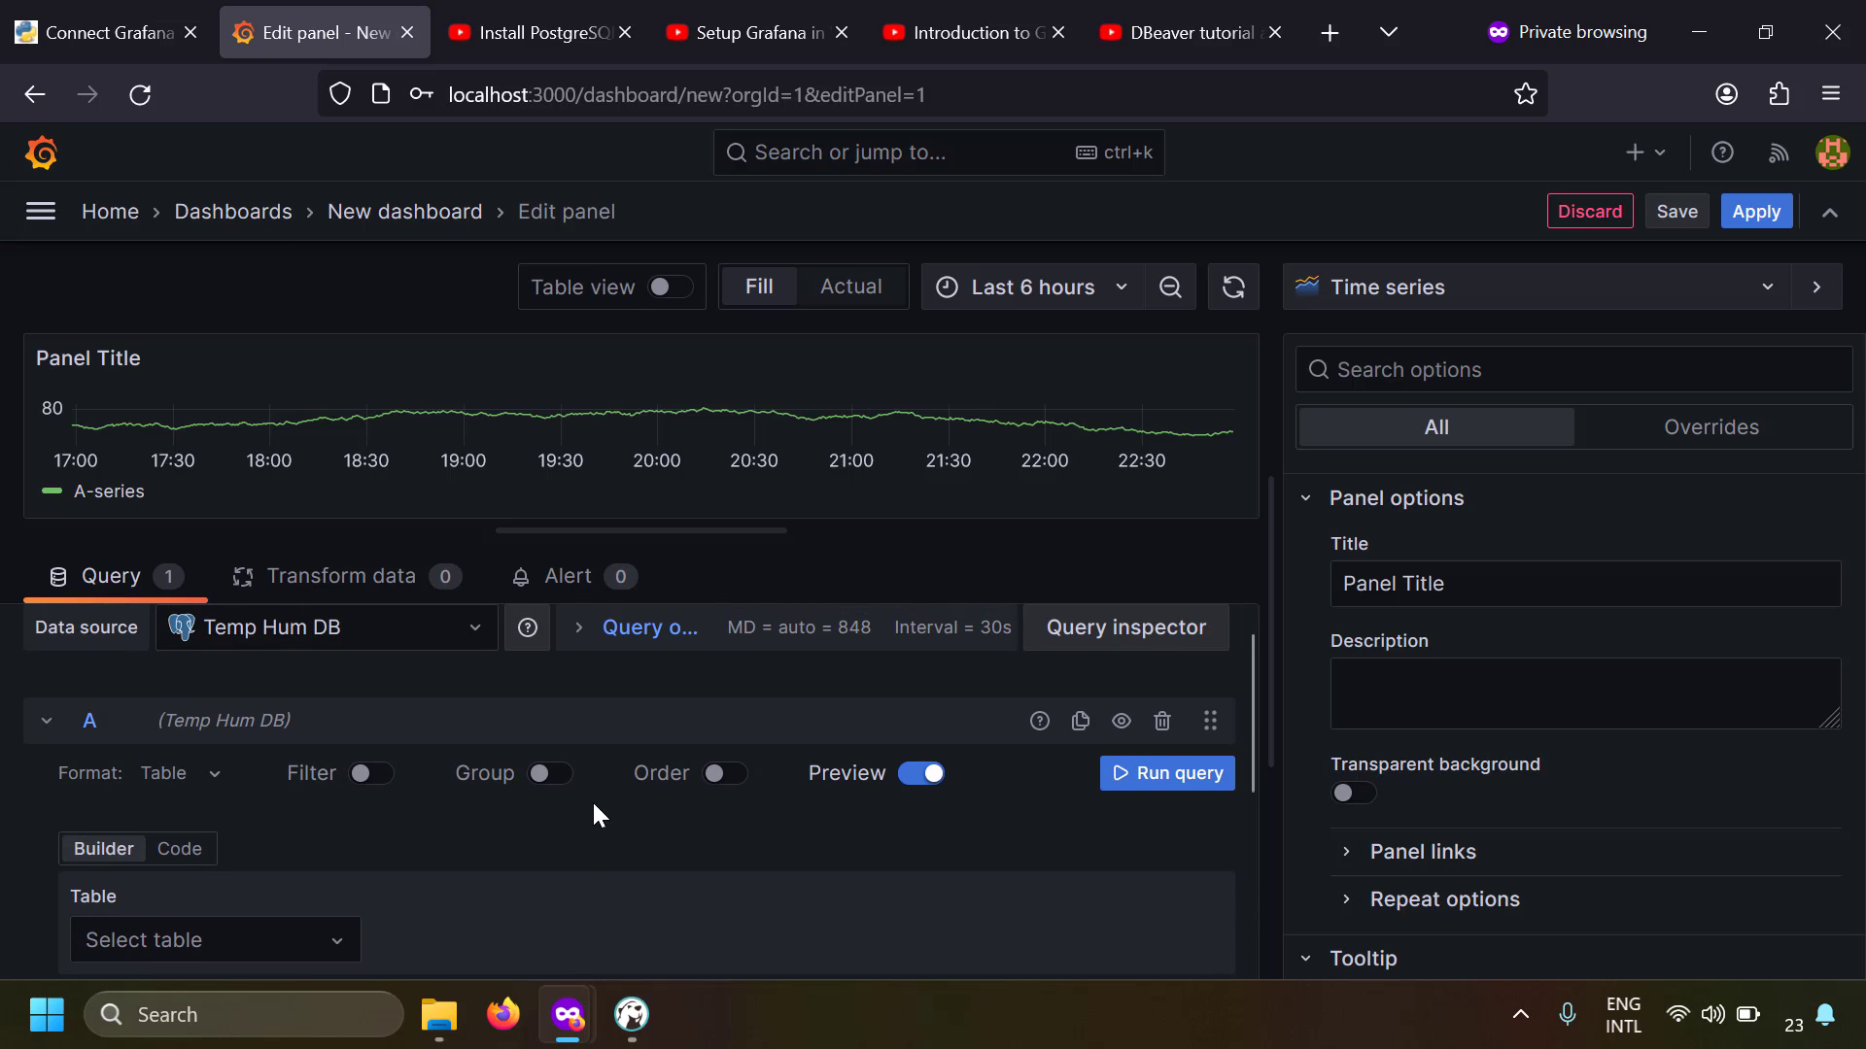
scroll(592, 807, down, 2)
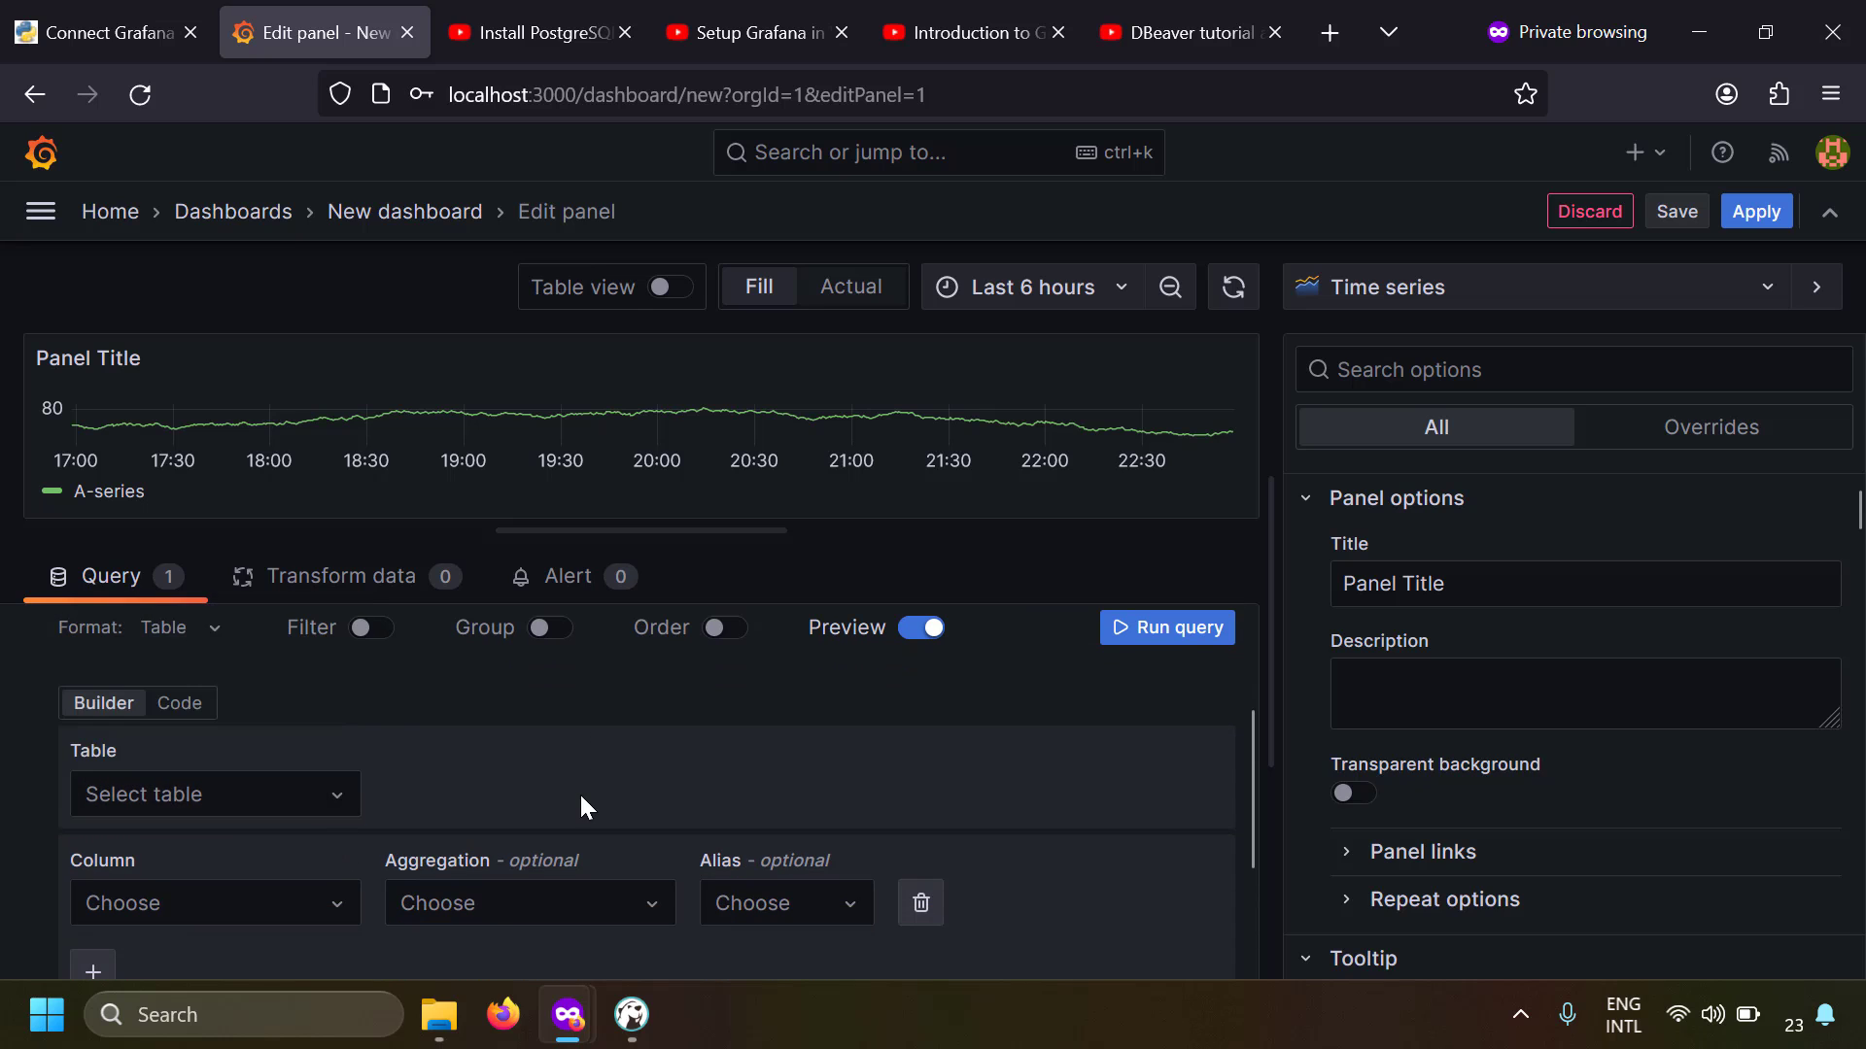
scroll(579, 791, up, 2)
scroll(579, 806, down, 2)
- Switch the query editor from Builder to Code mode, leaving an empty SQL editor
click(194, 709)
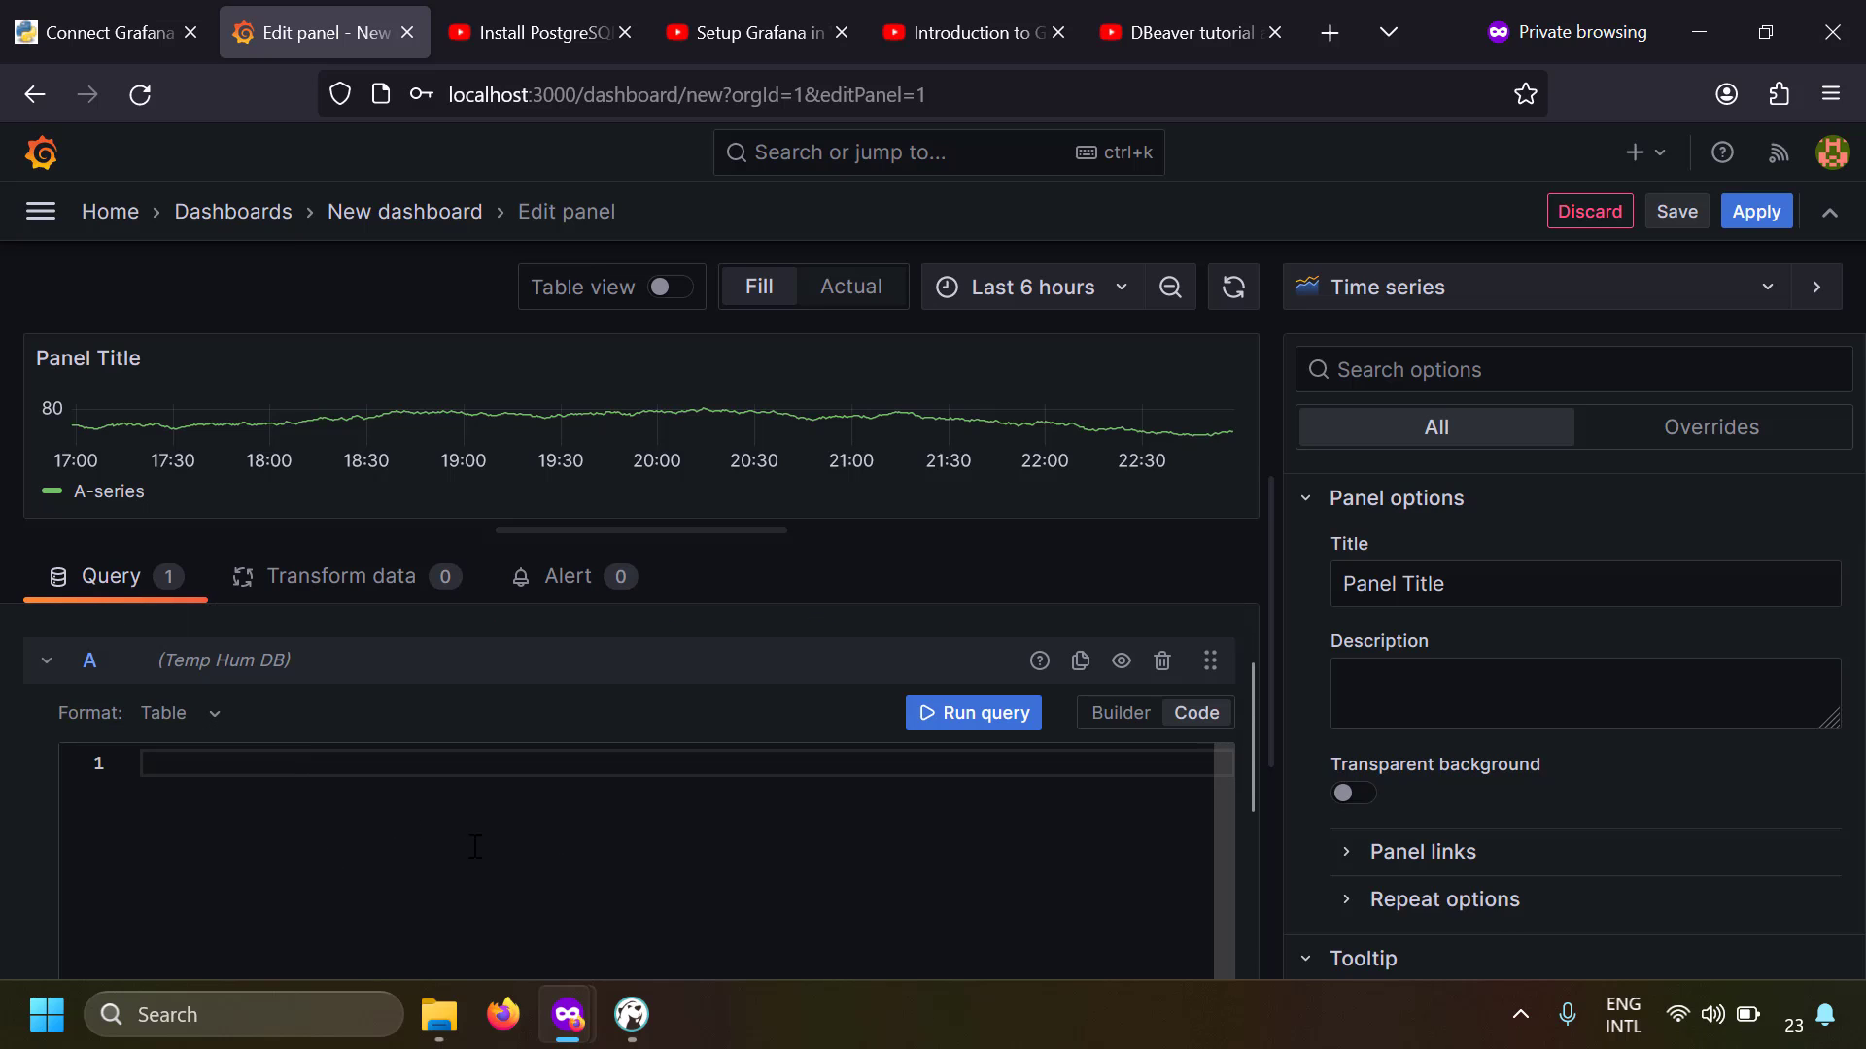
click(1122, 714)
click(1071, 532)
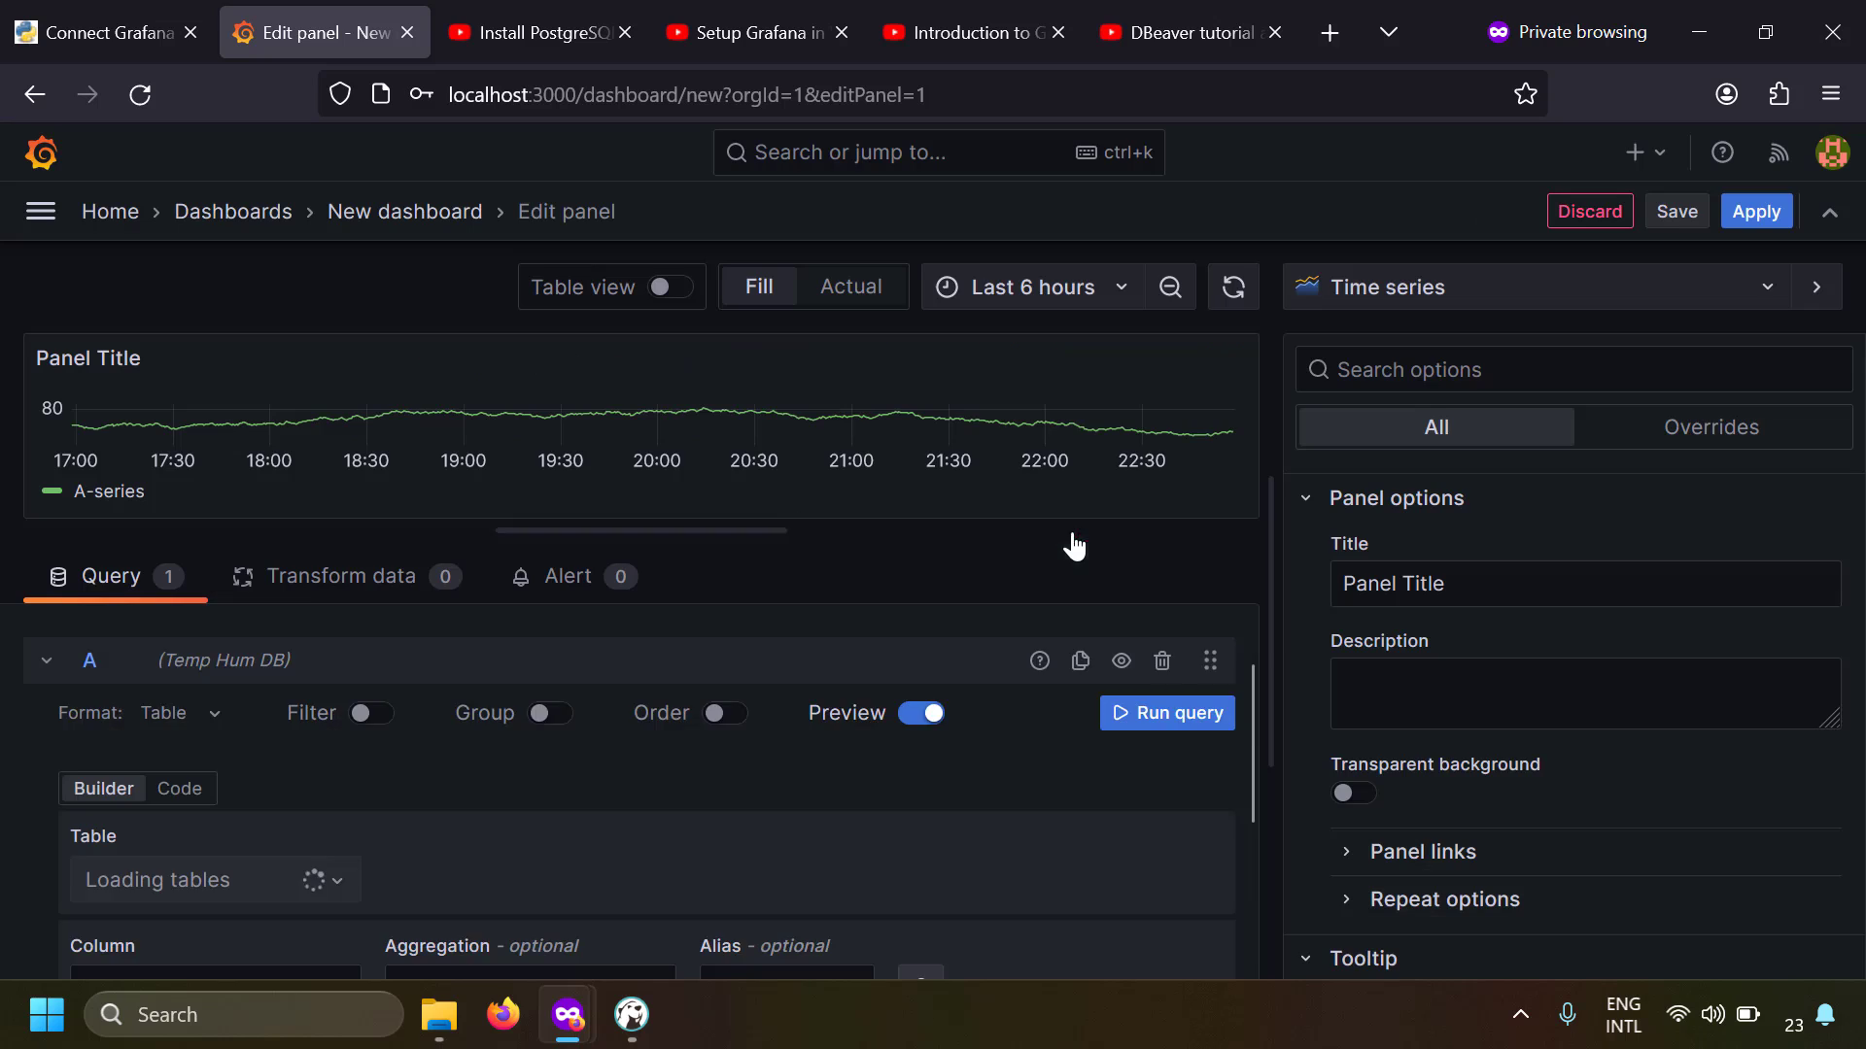
scroll(190, 651, down, 2)
click(189, 645)
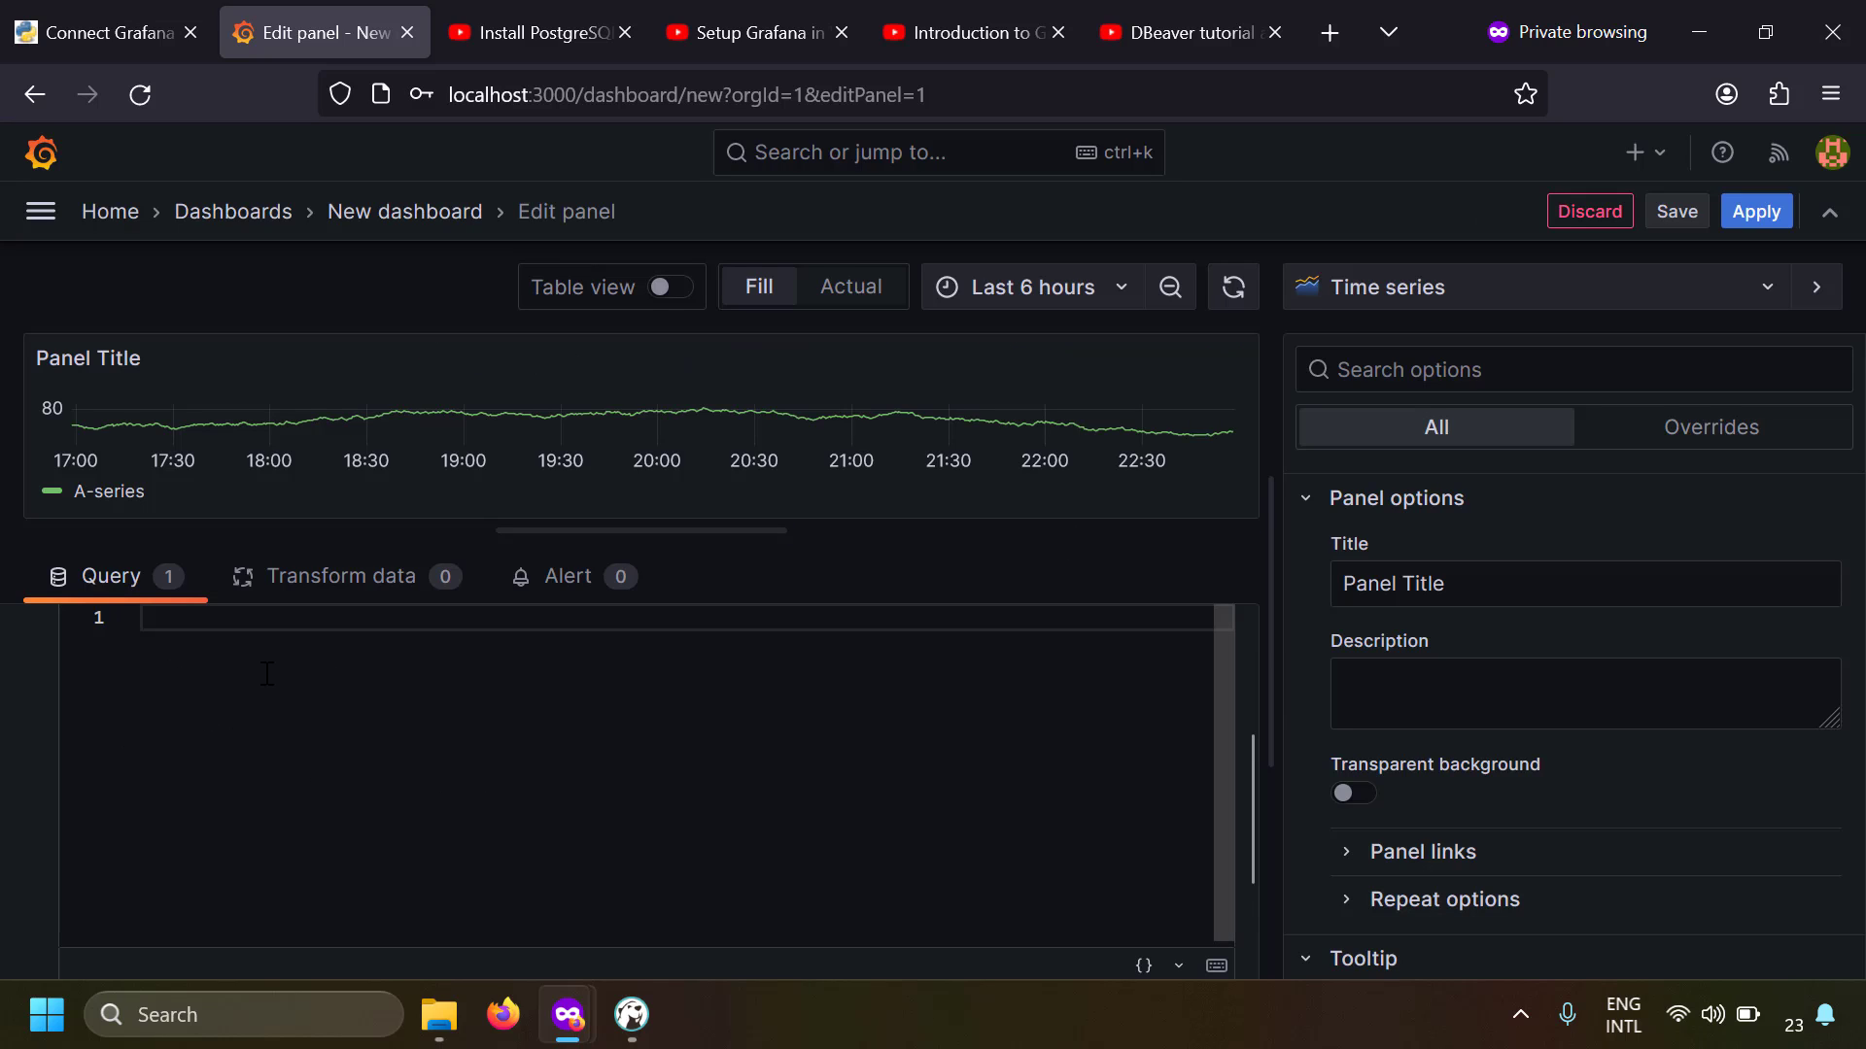
scroll(9, 758, up, 2)
drag(626, 530, 626, 444)
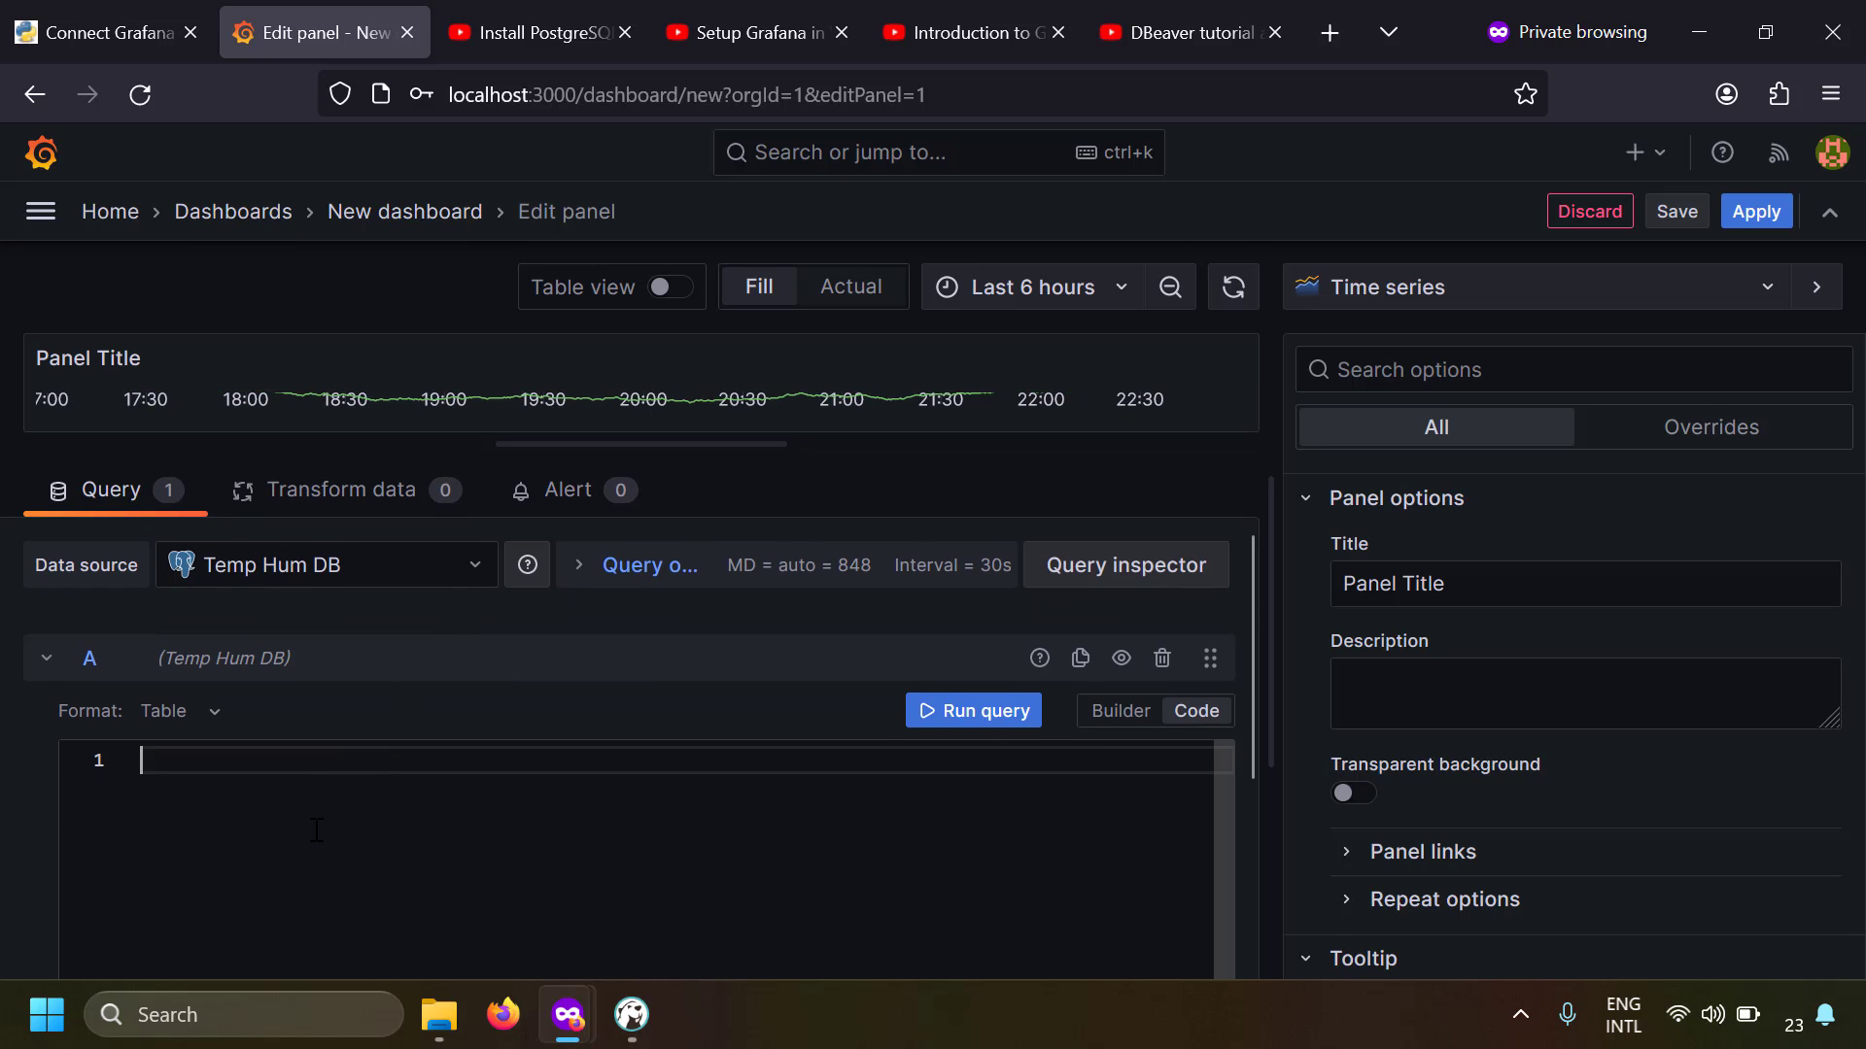
click(632, 1013)
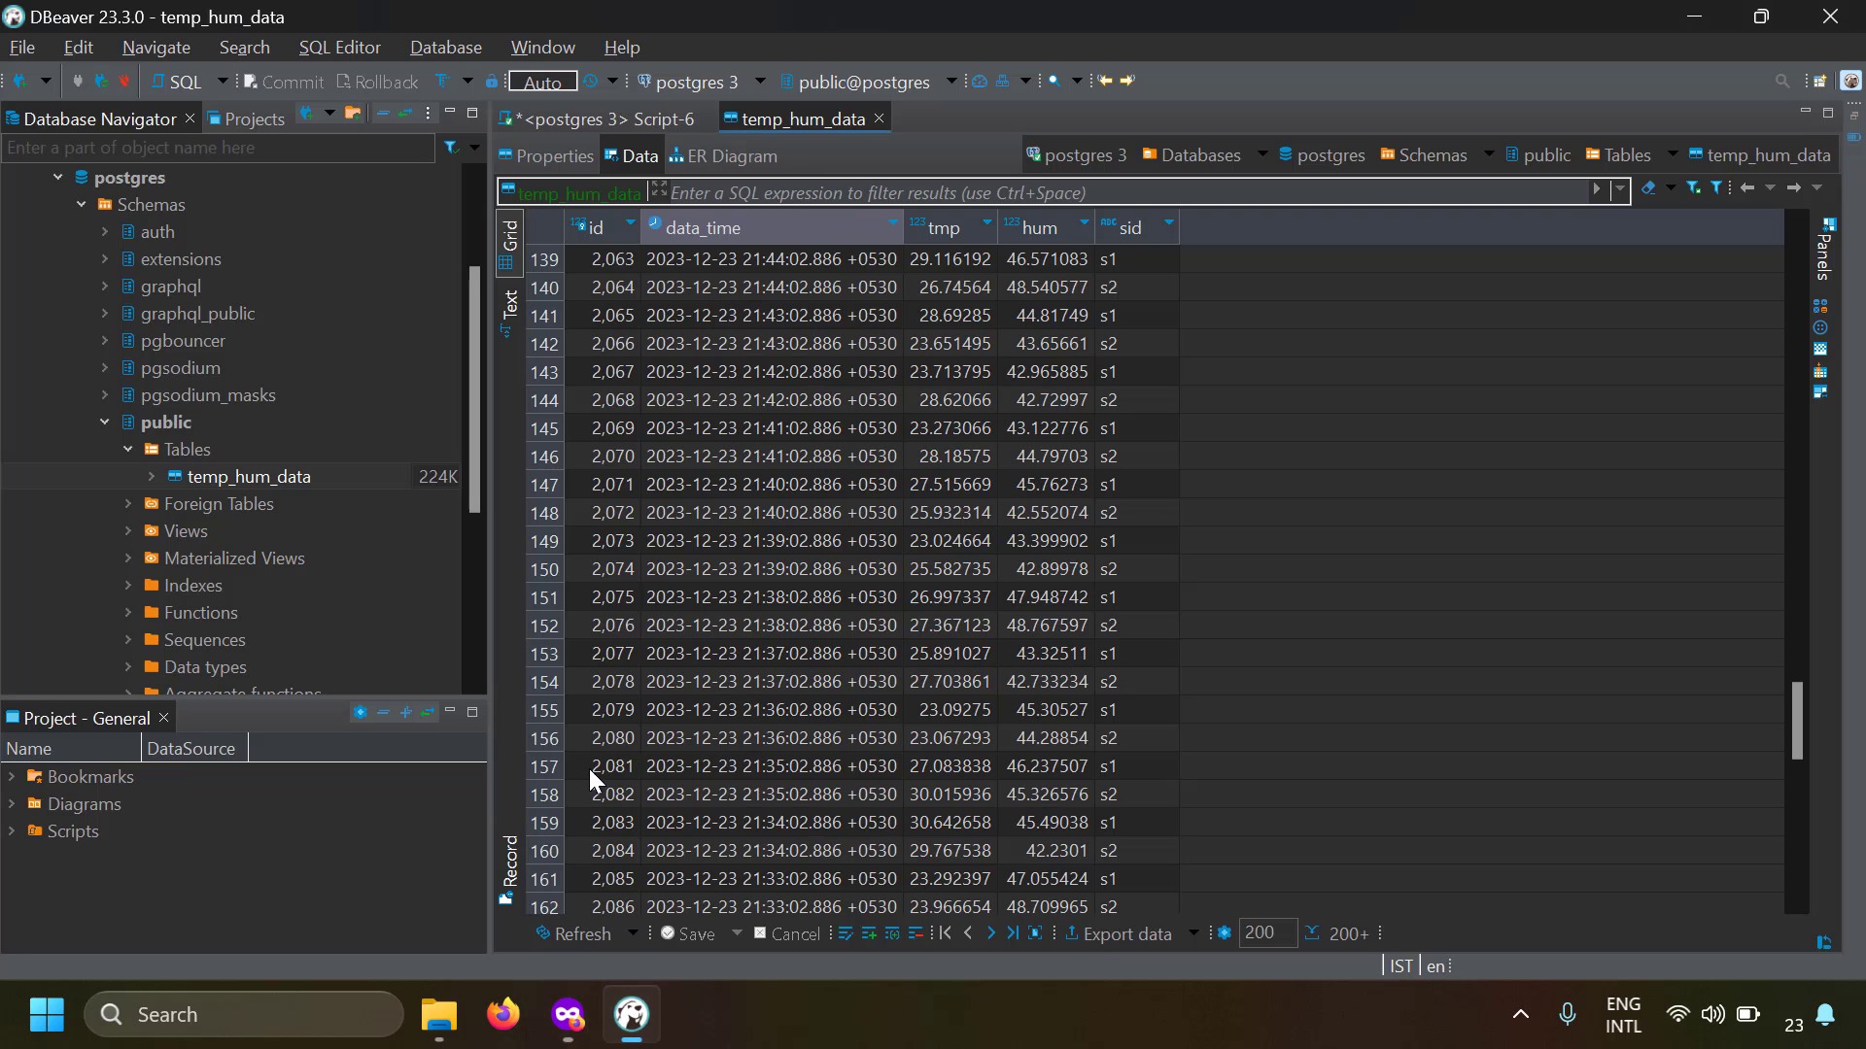
click(701, 313)
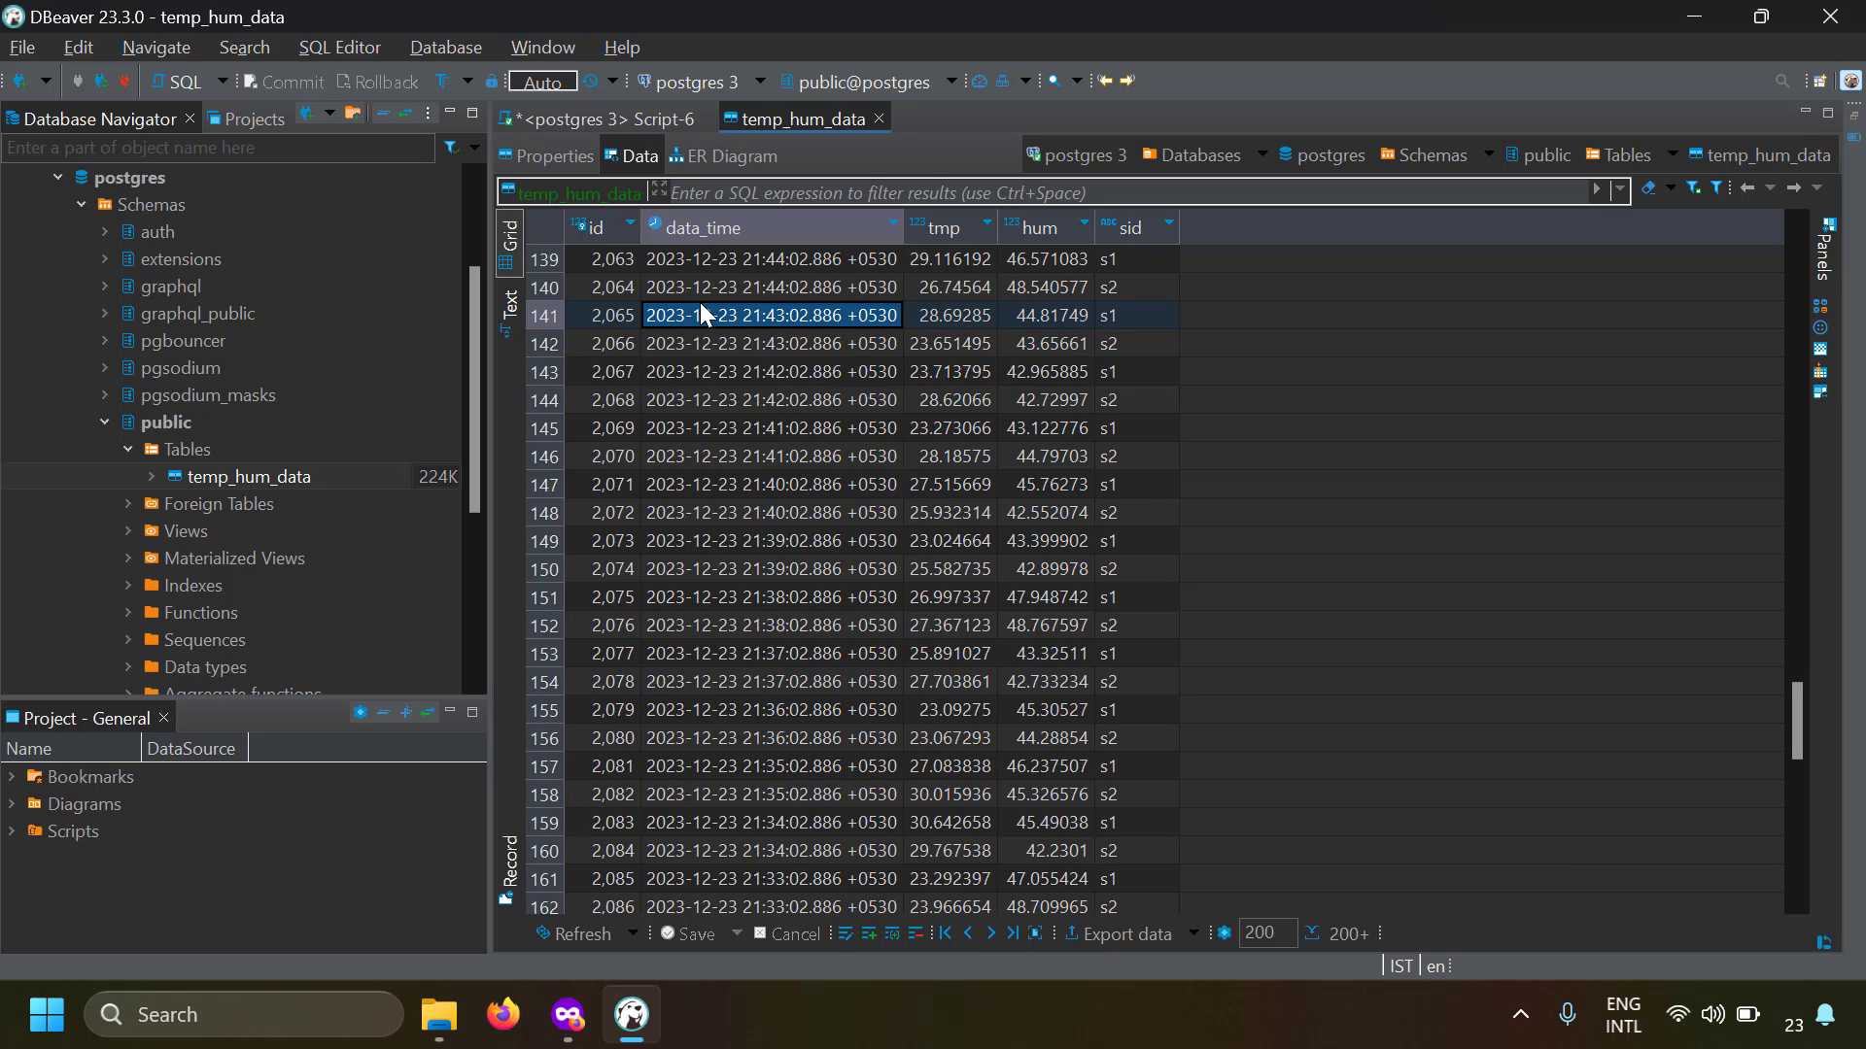
click(755, 257)
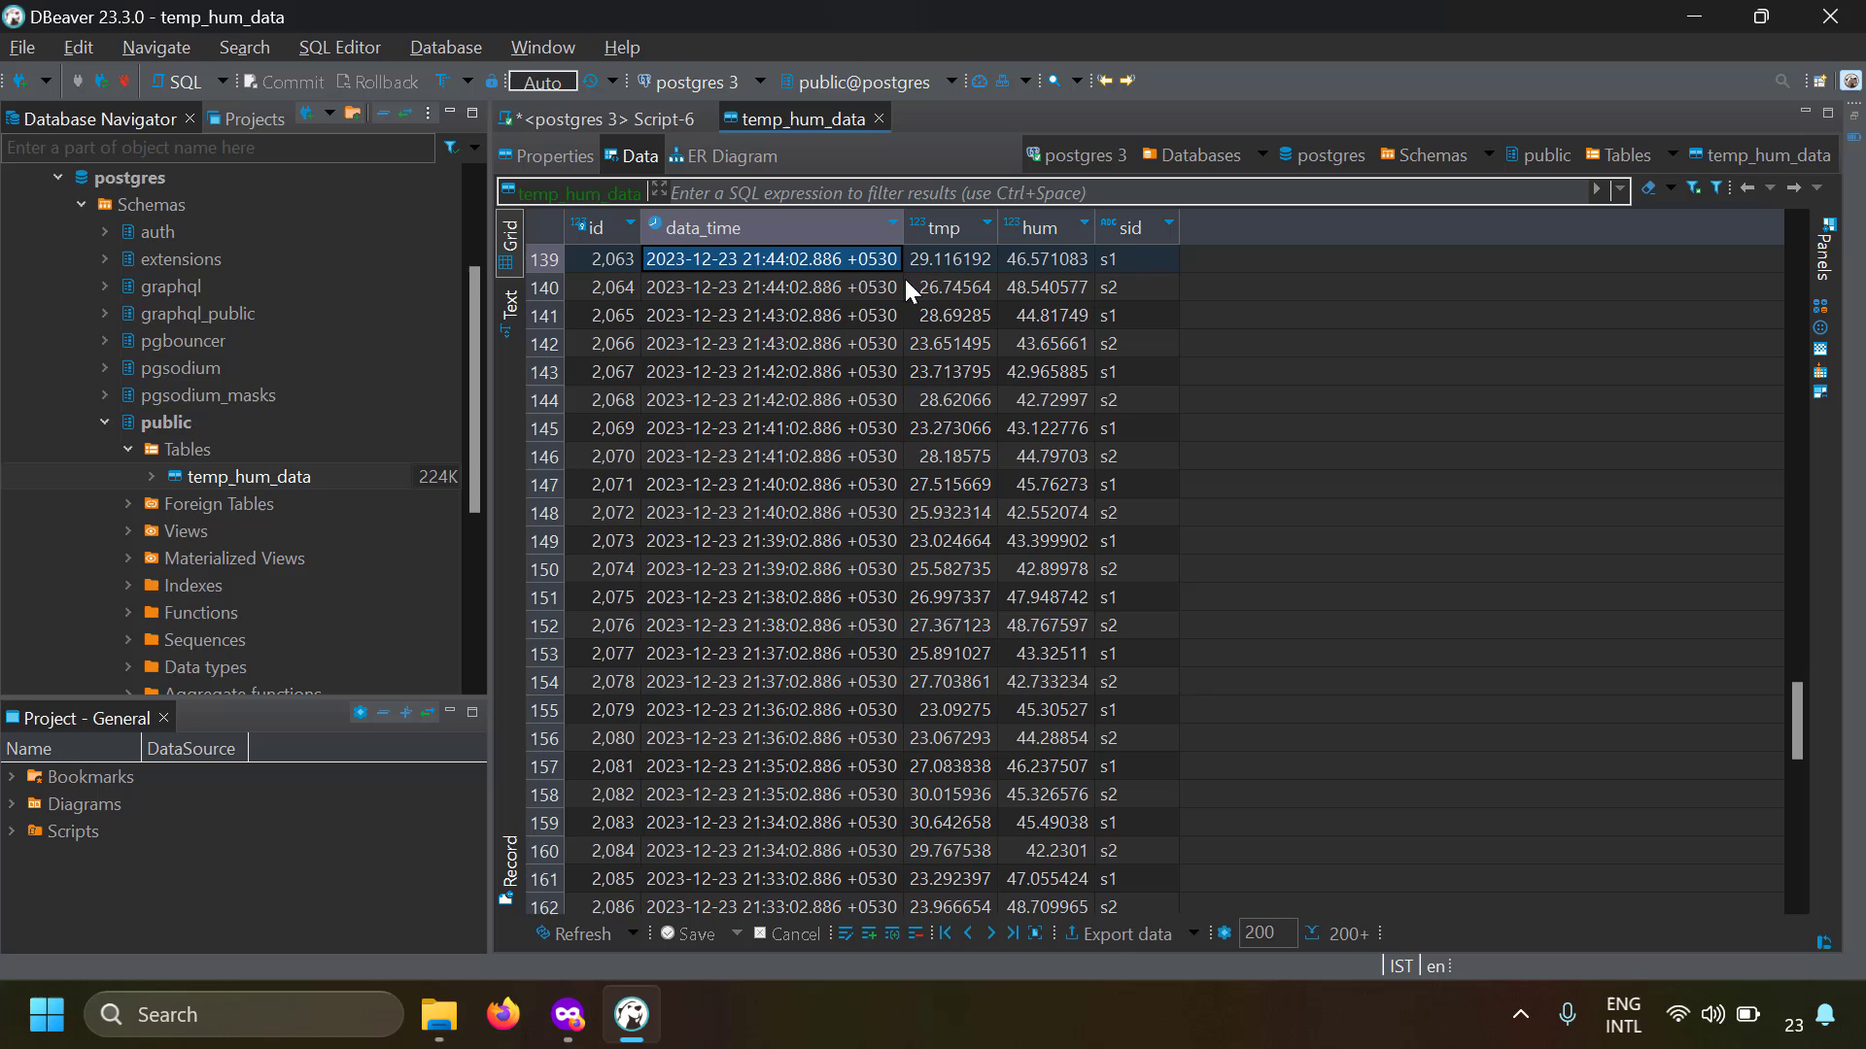
click(952, 257)
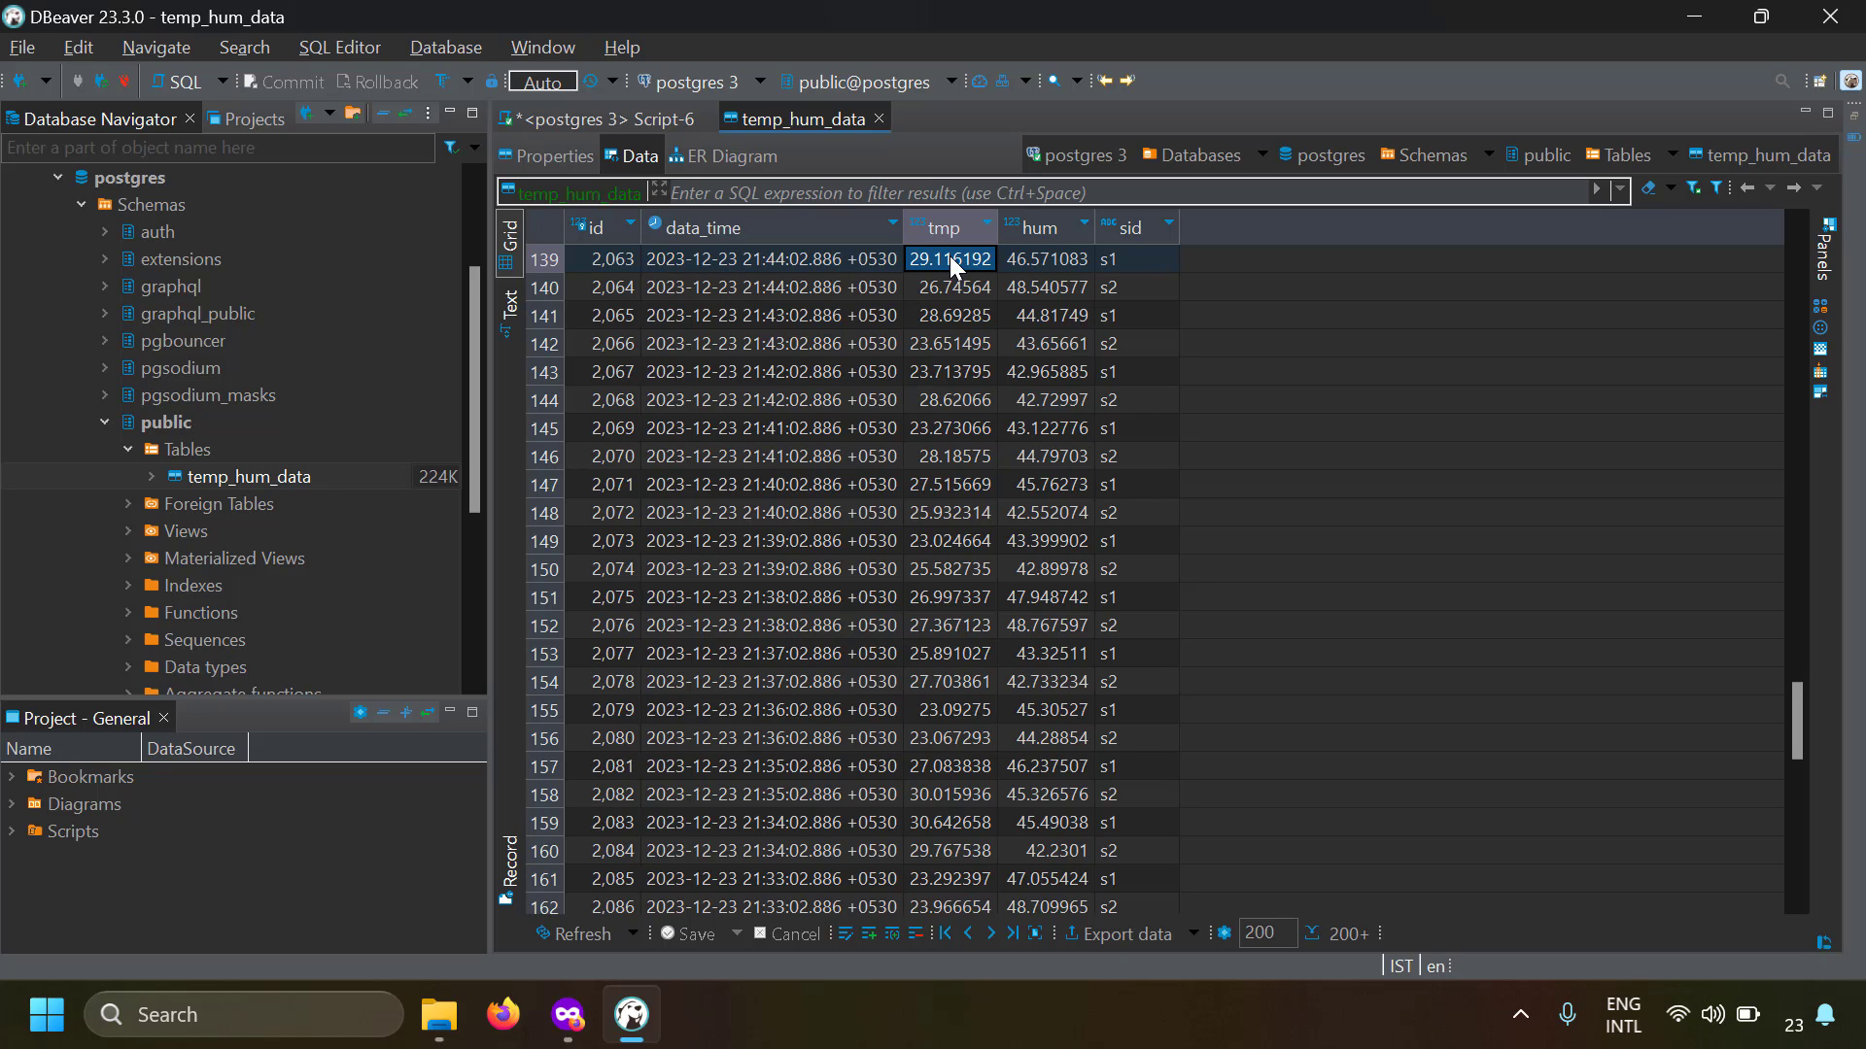
click(1106, 259)
- Enter the query select data_time, tmp from public.temp_hum_data where sid='s1'
key(alt+Tab)
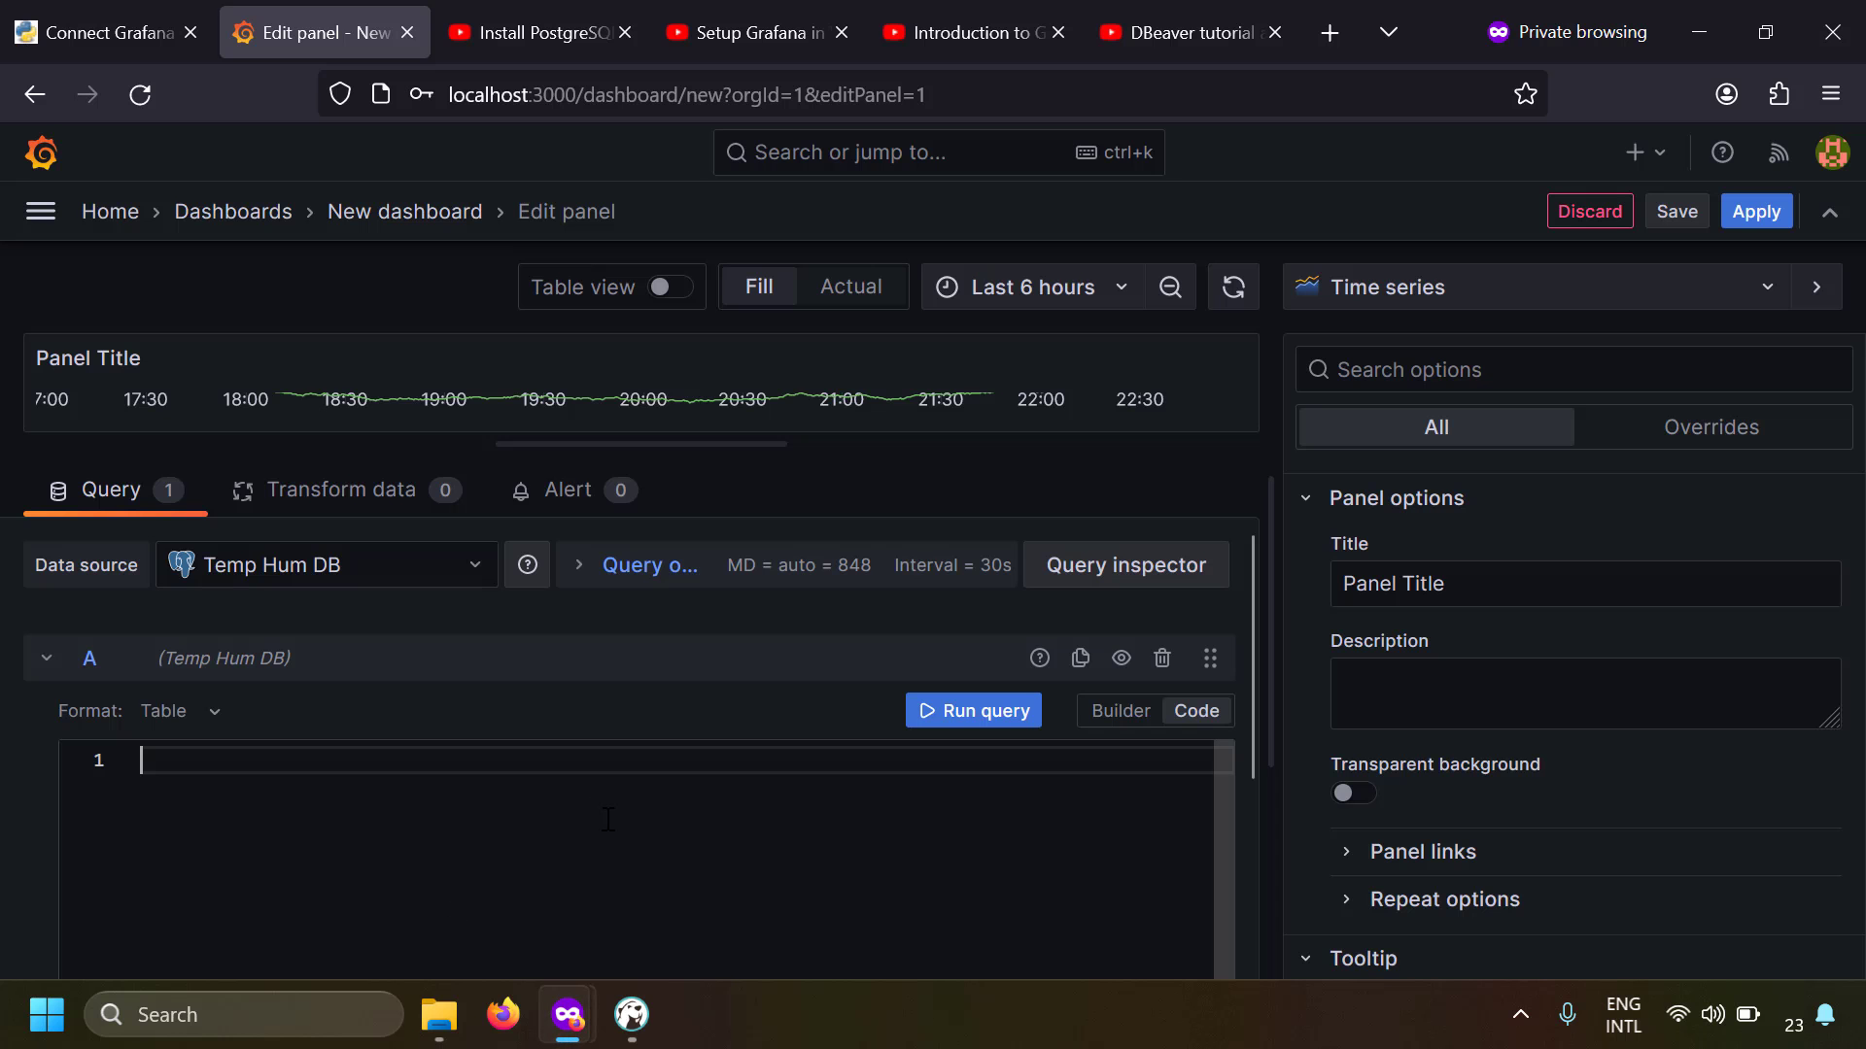
text(select data)
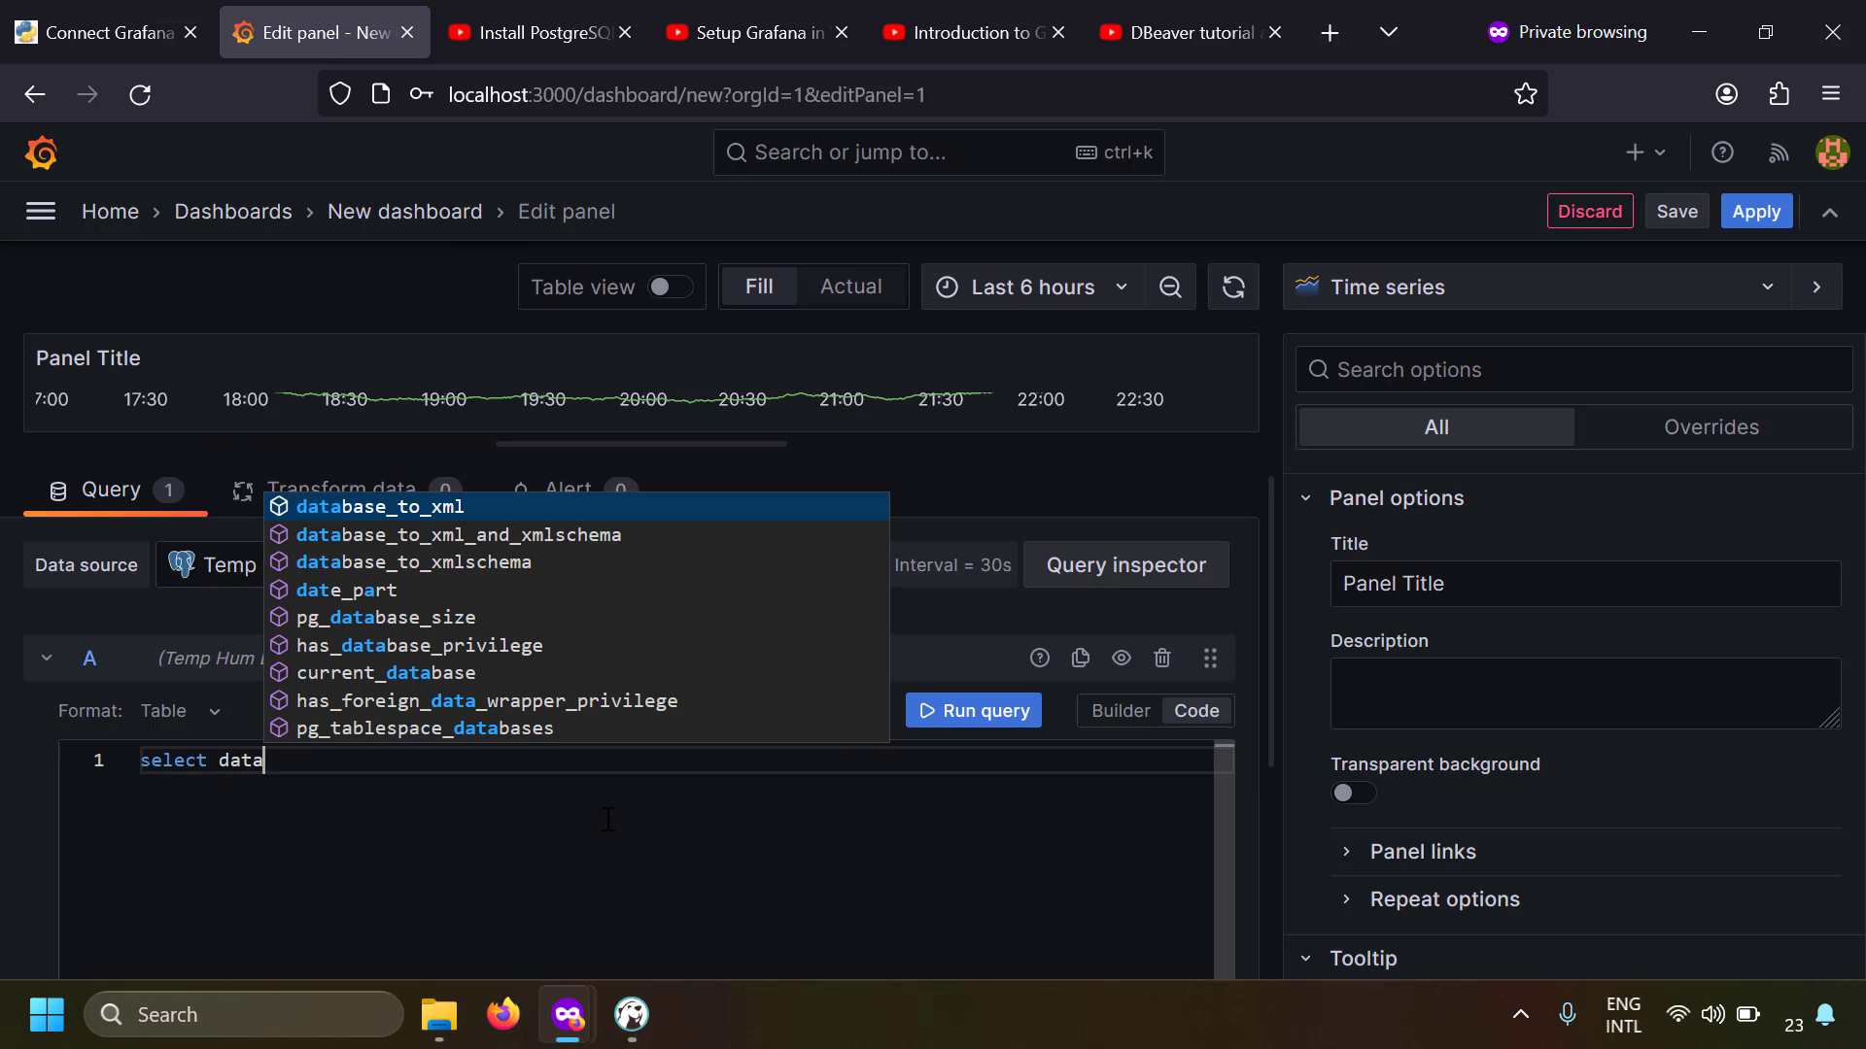
text(_time, )
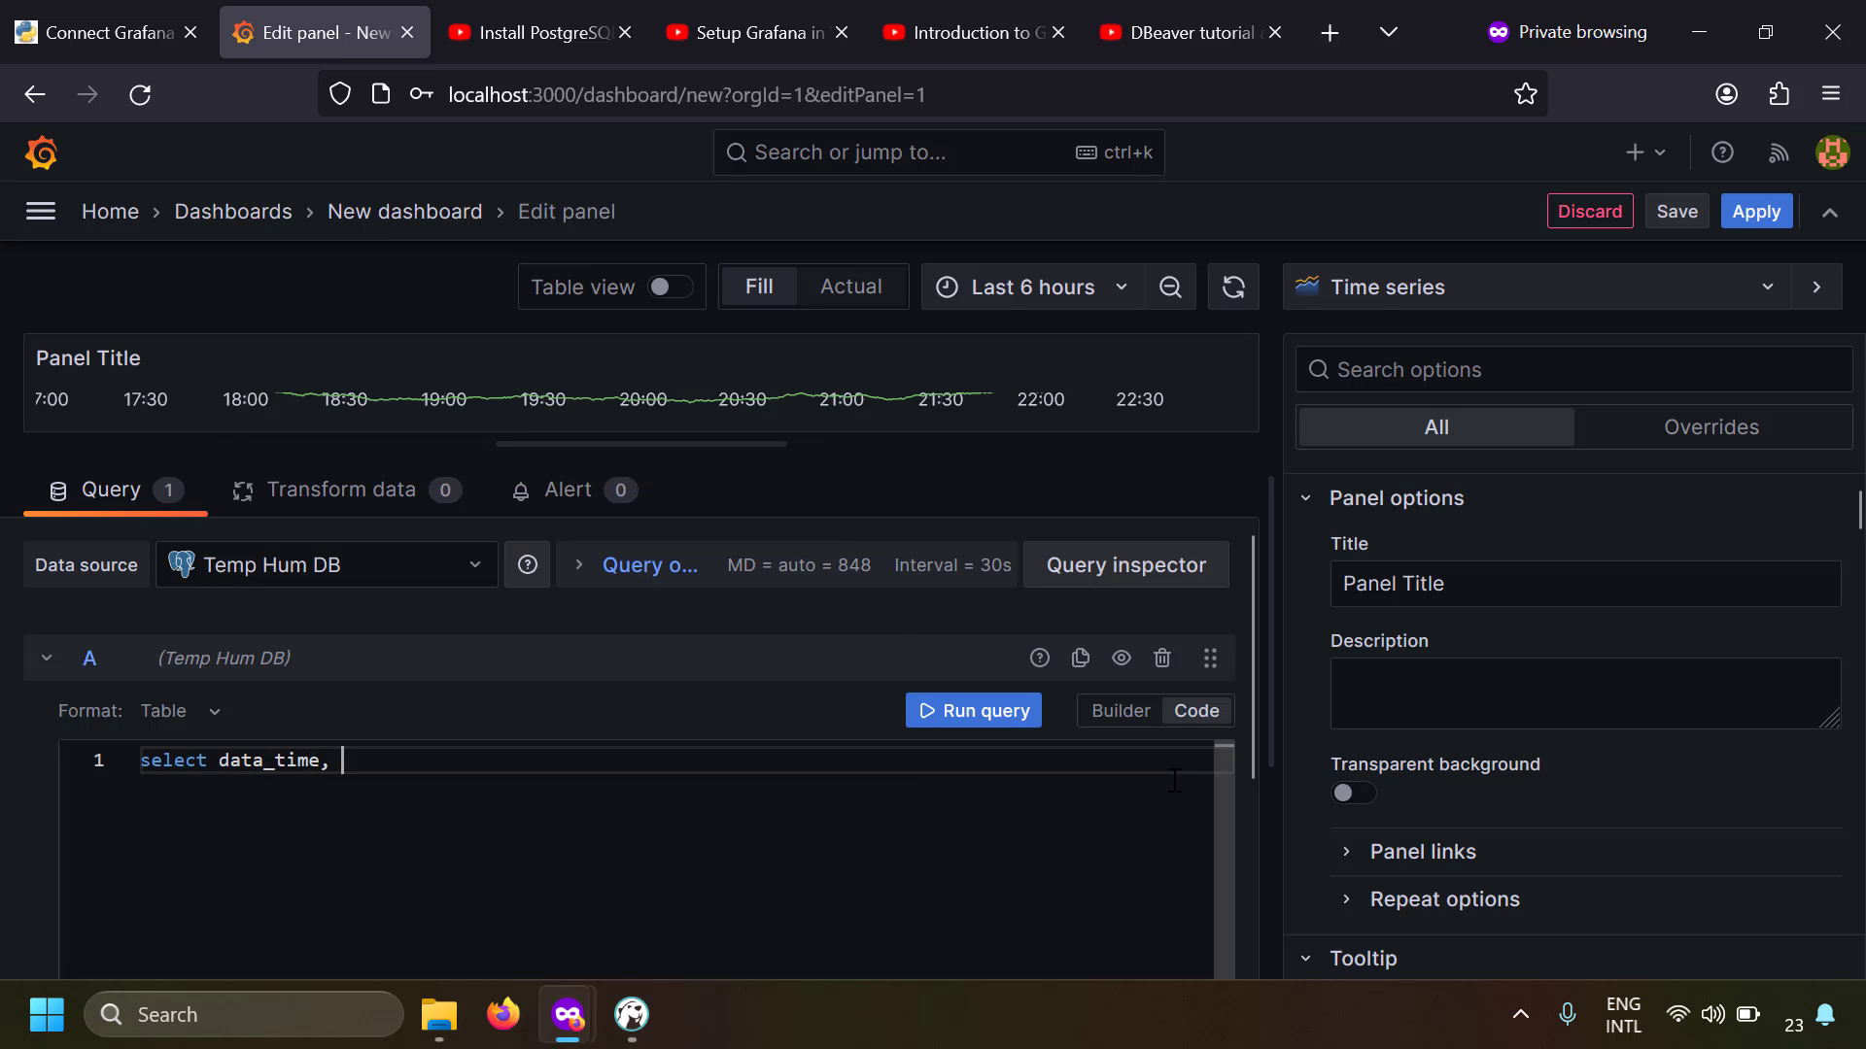
text(tmp)
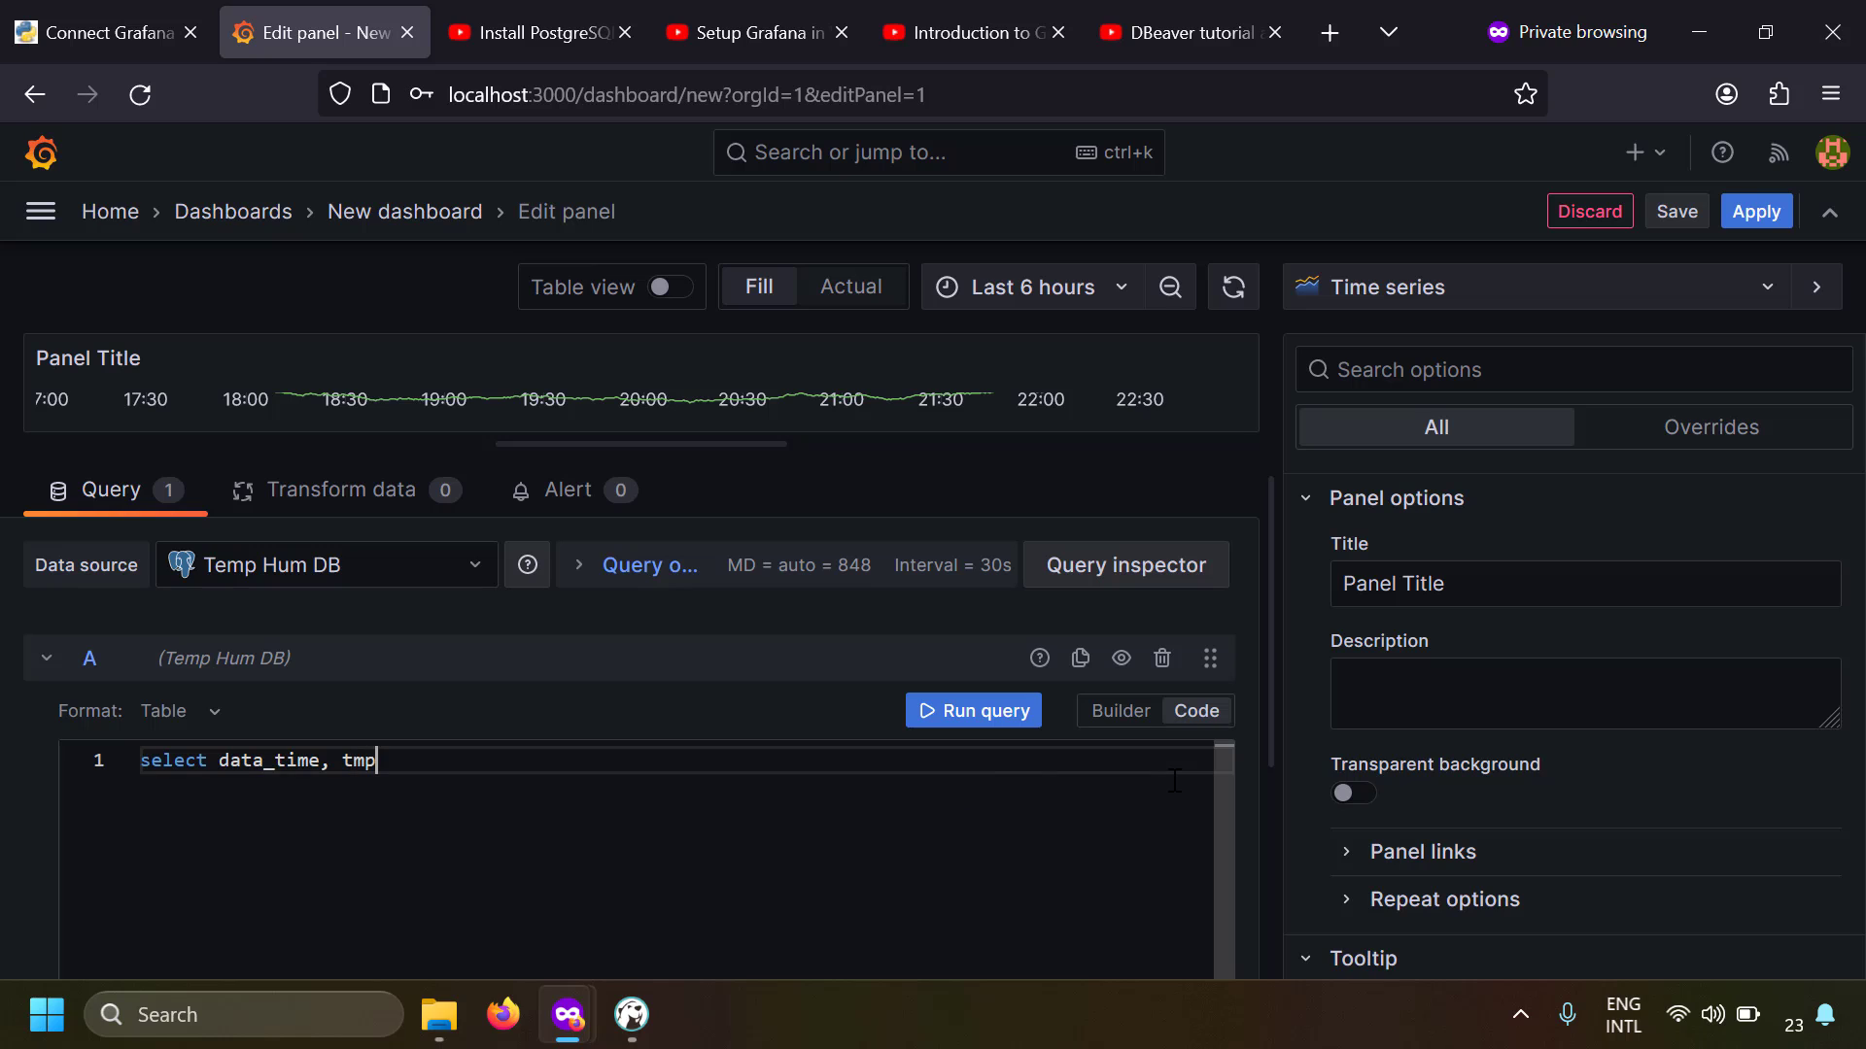
text( from public.temp_h)
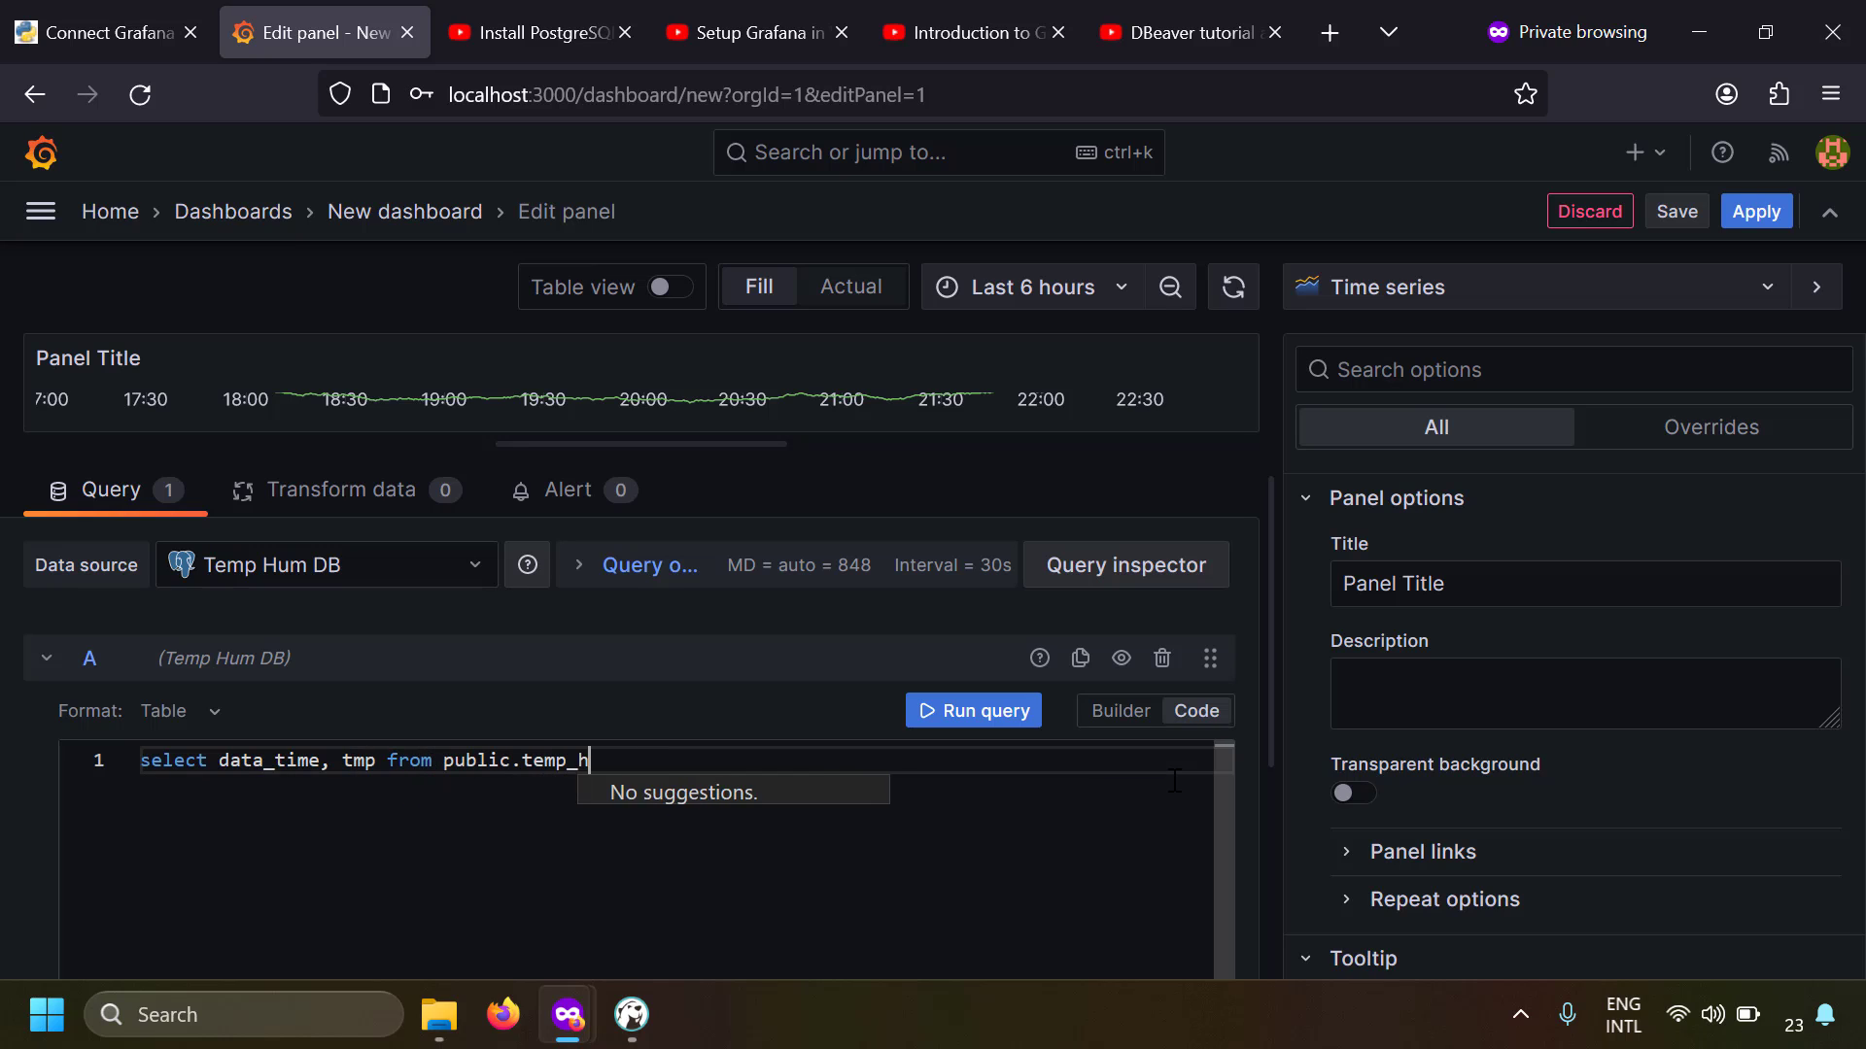
text(um_data w)
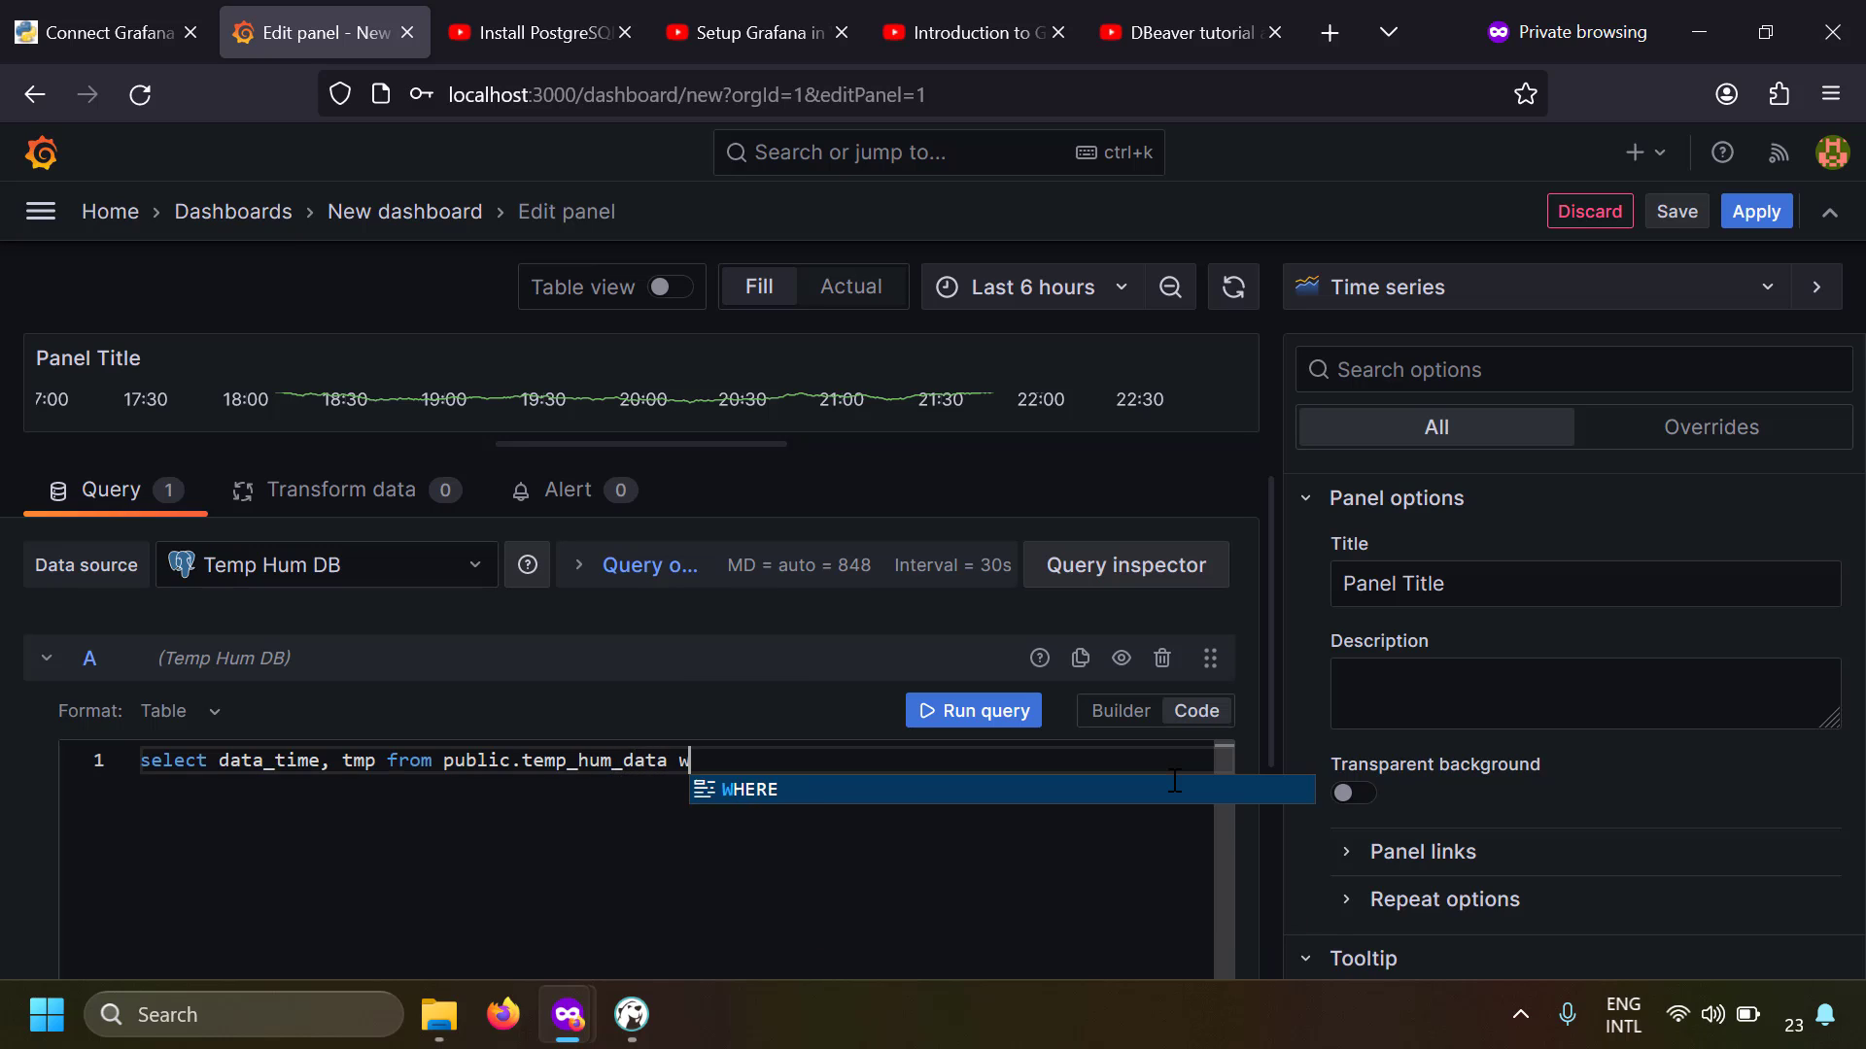
text(here sid)
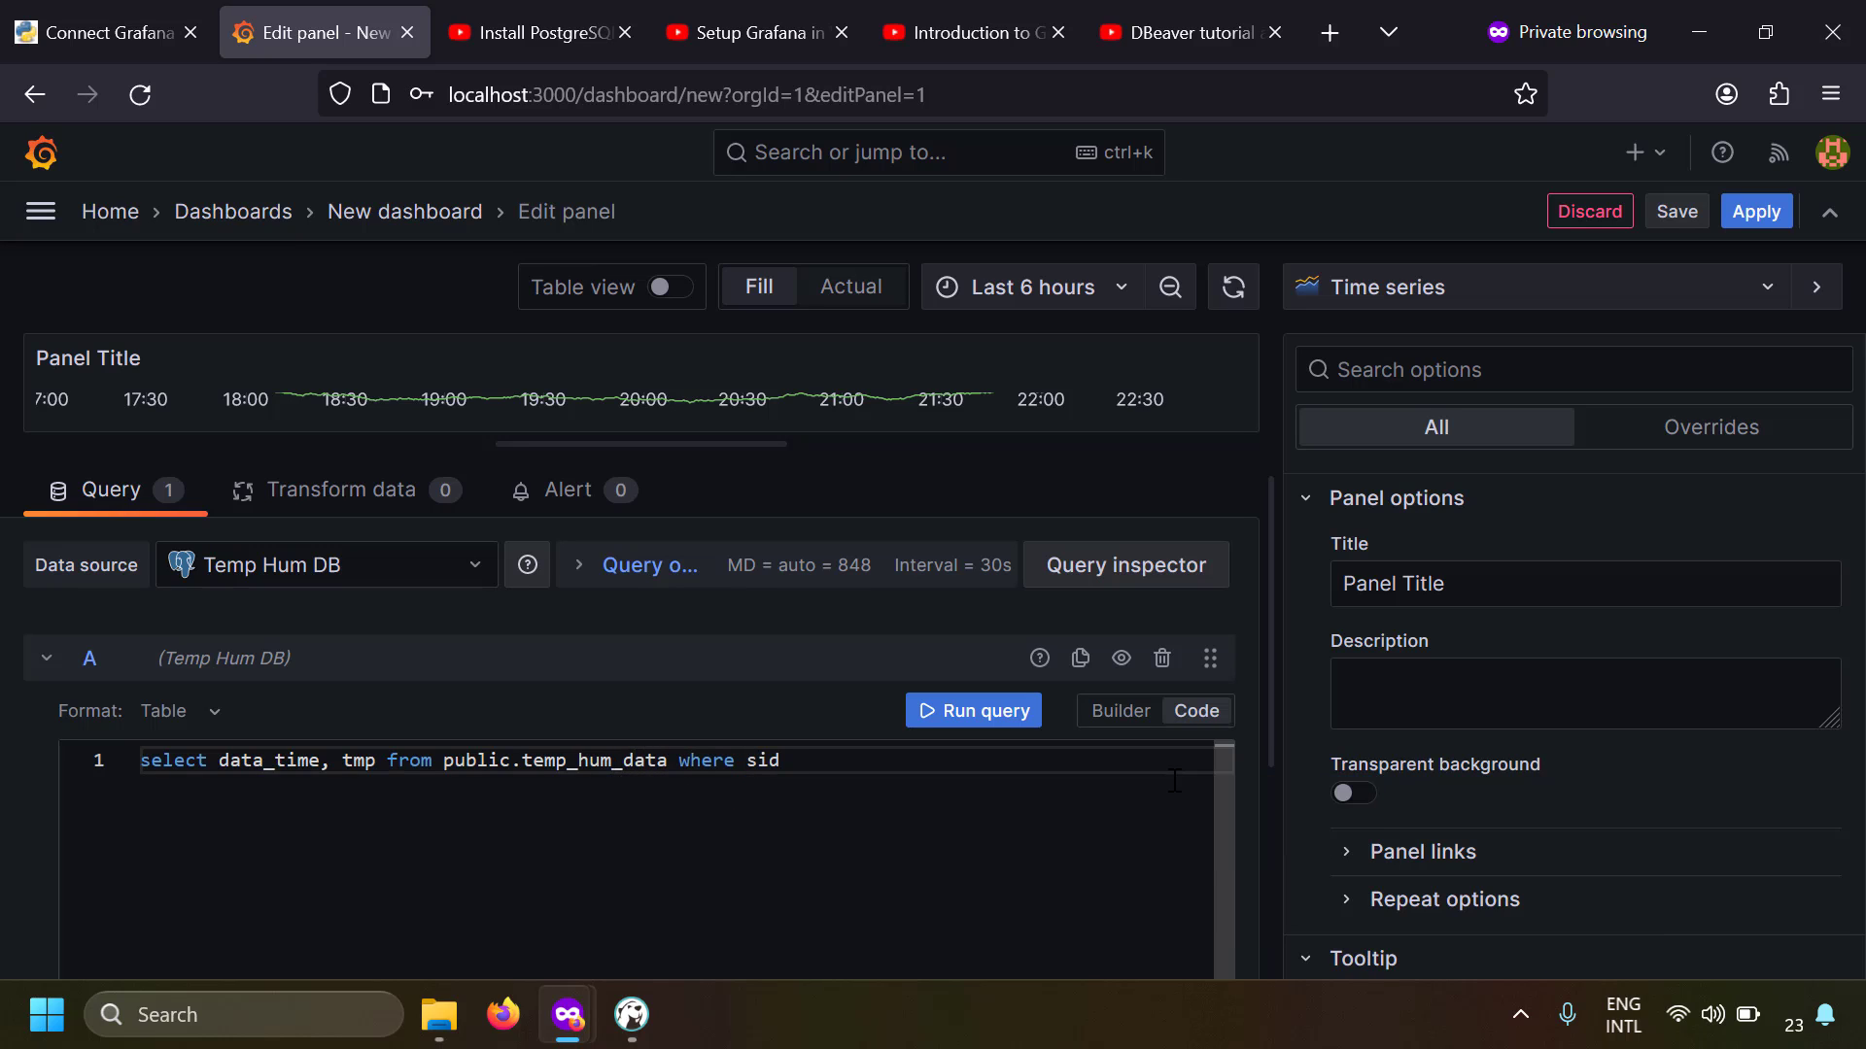
text(='s1')
key(F11)
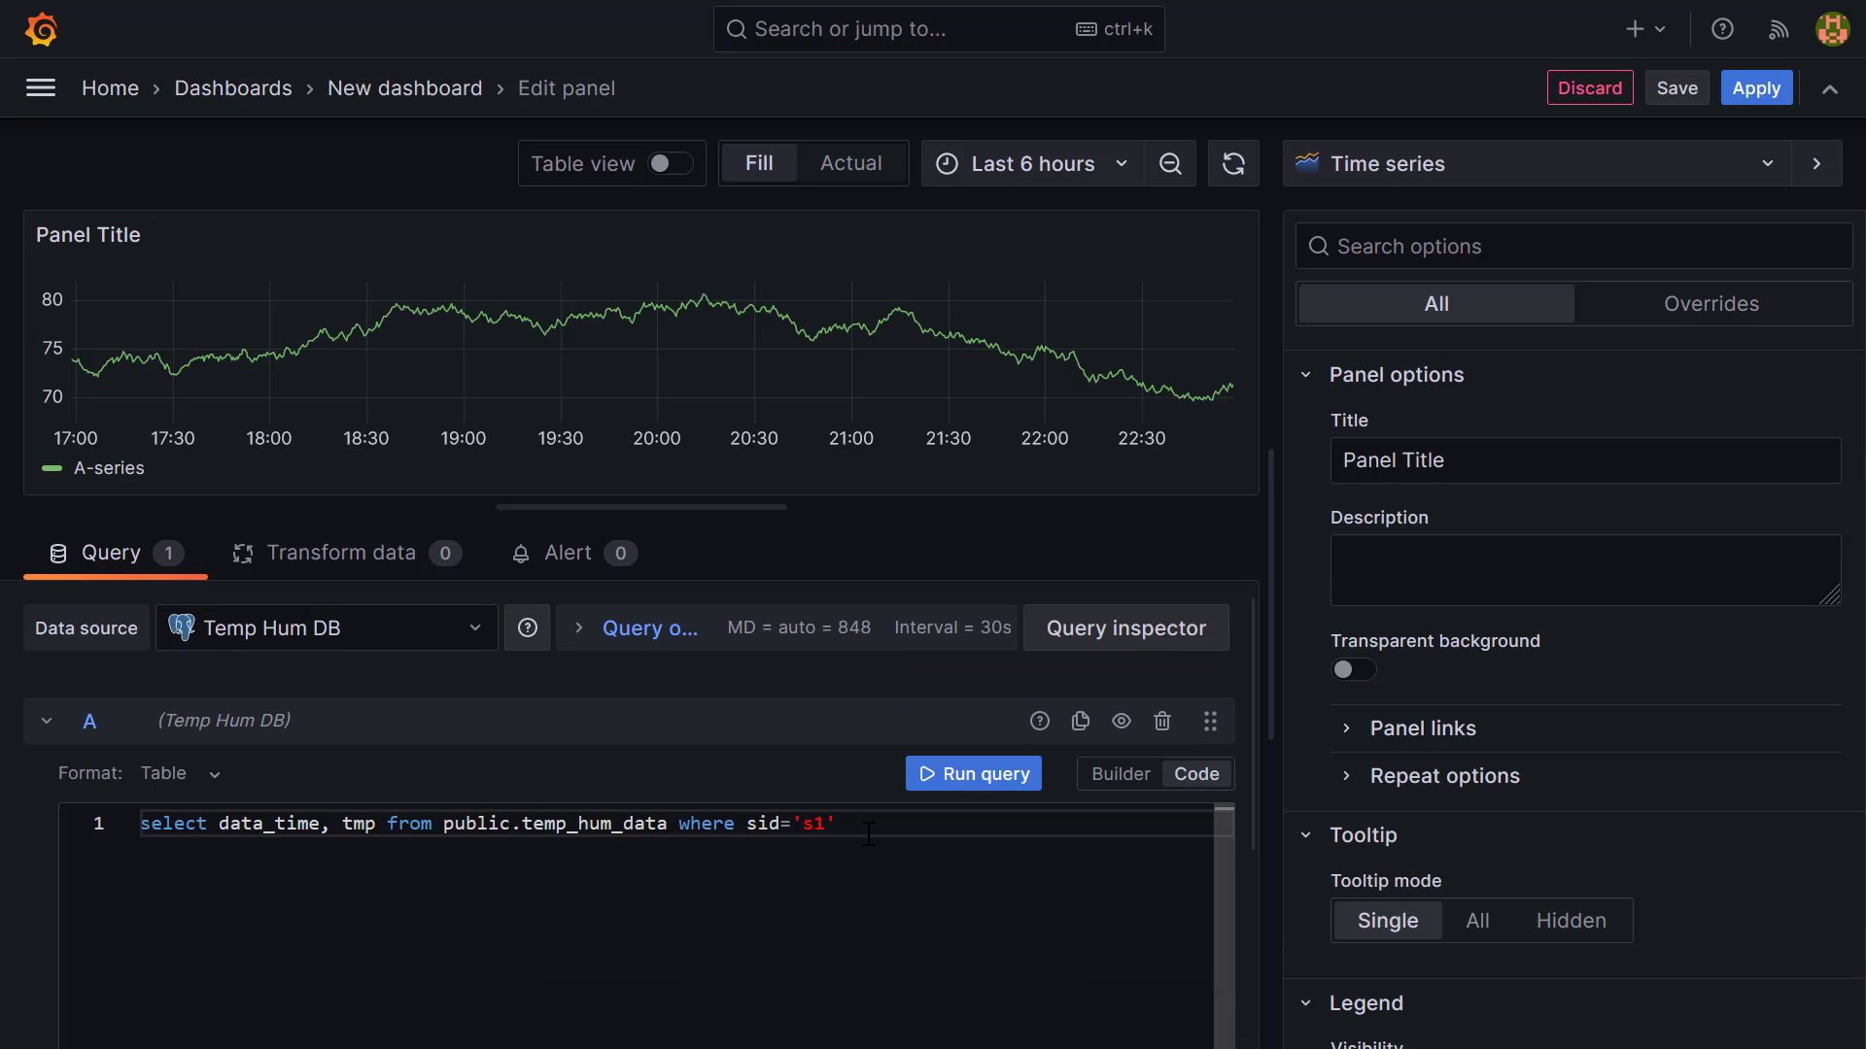
click(868, 833)
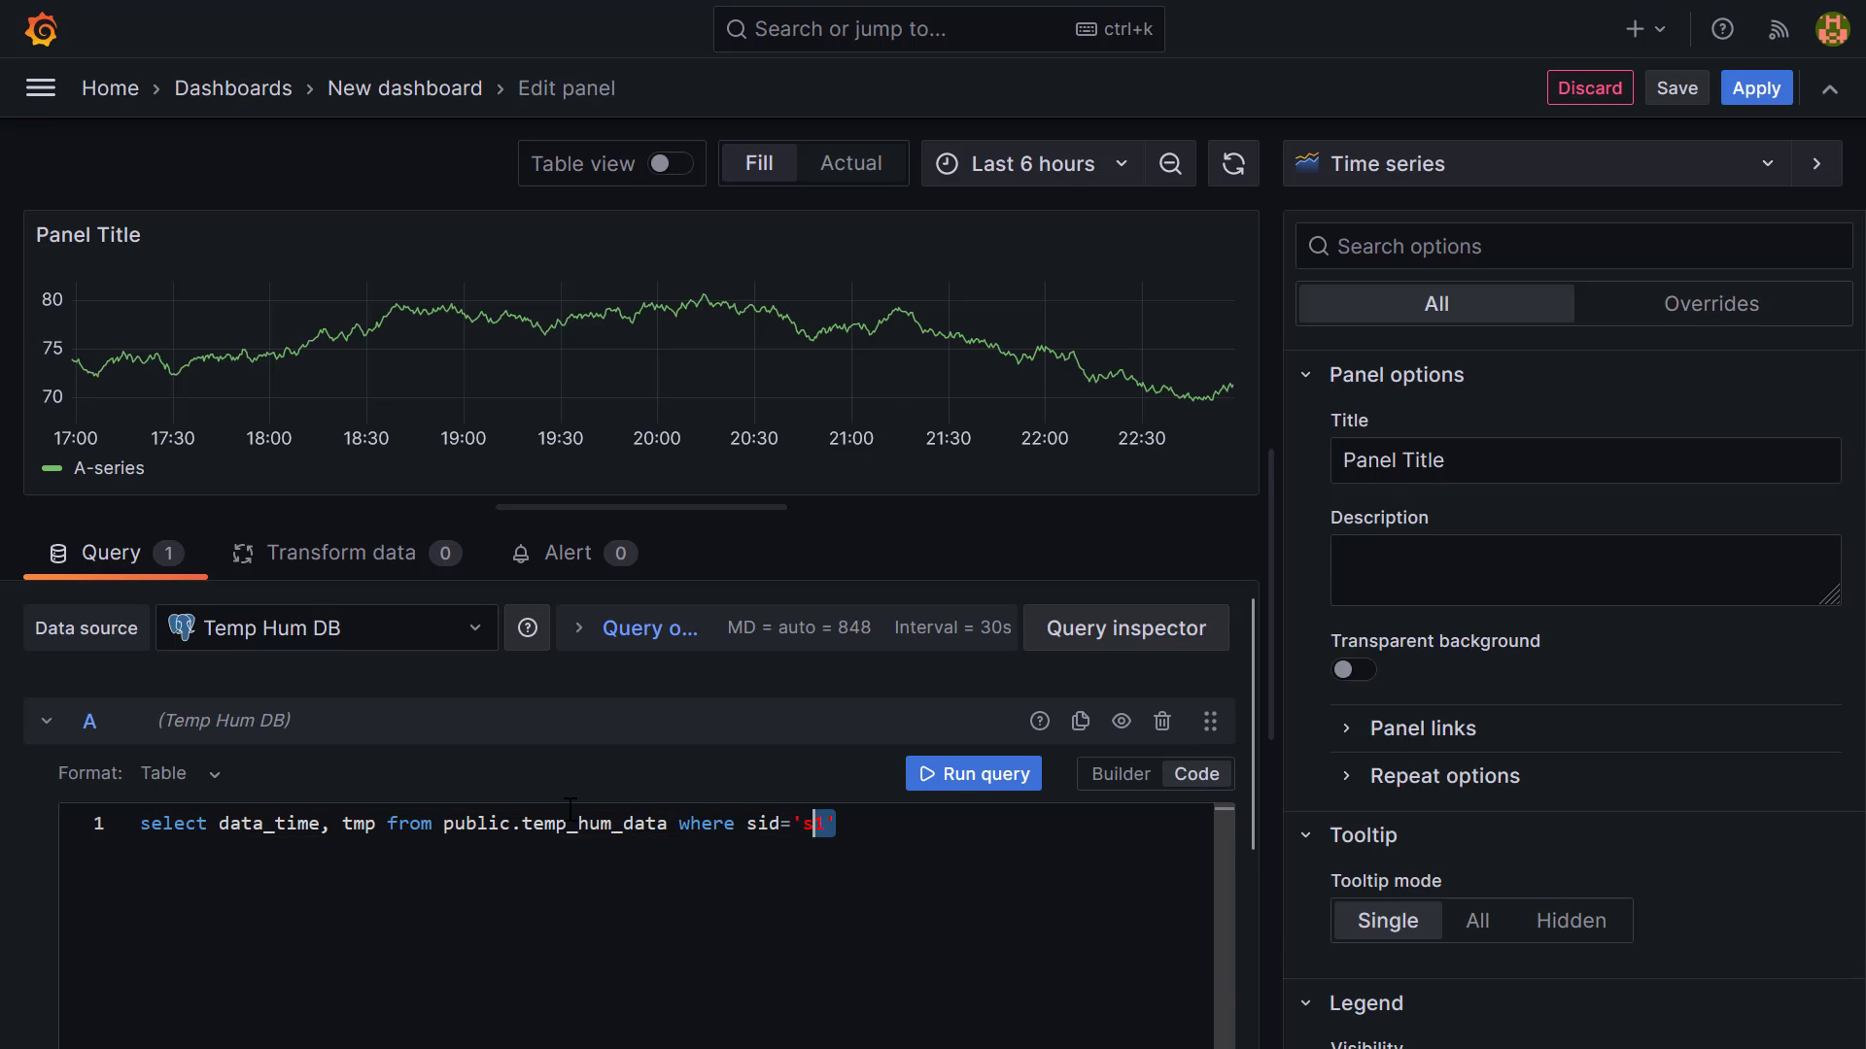
key(ctrl+a)
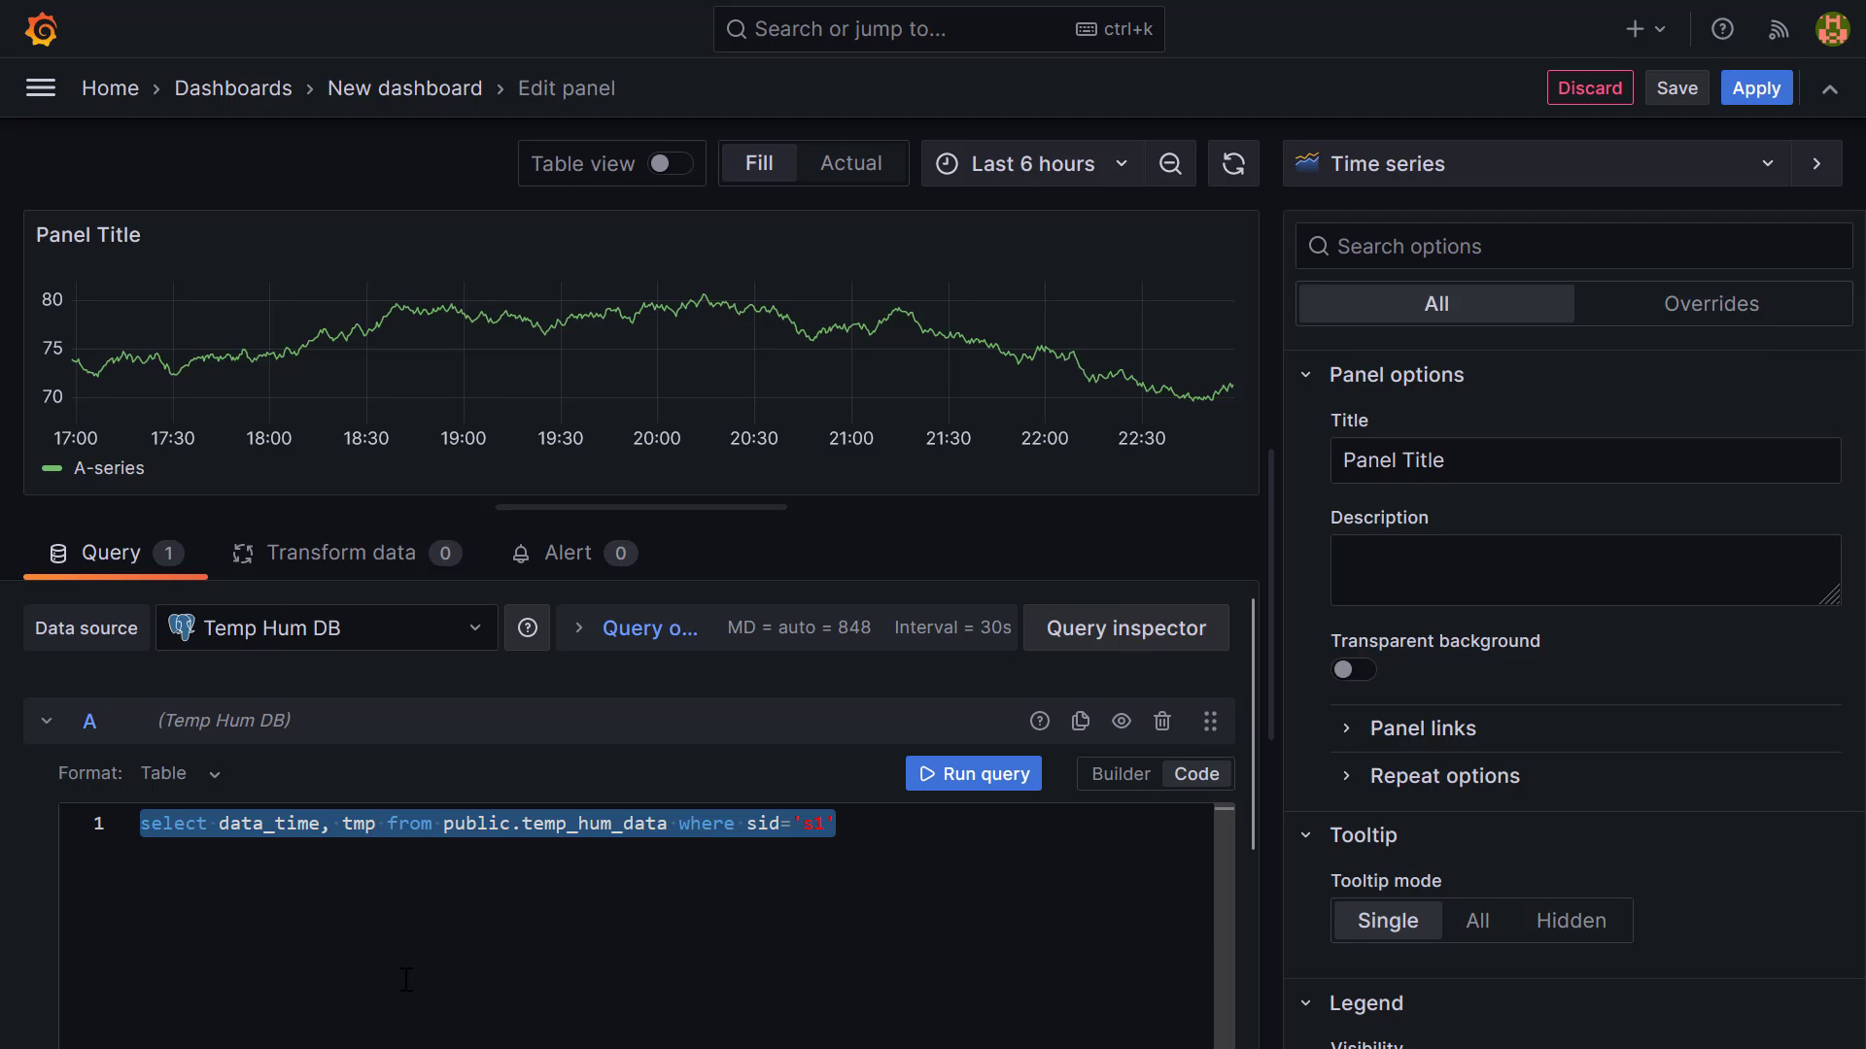
click(886, 847)
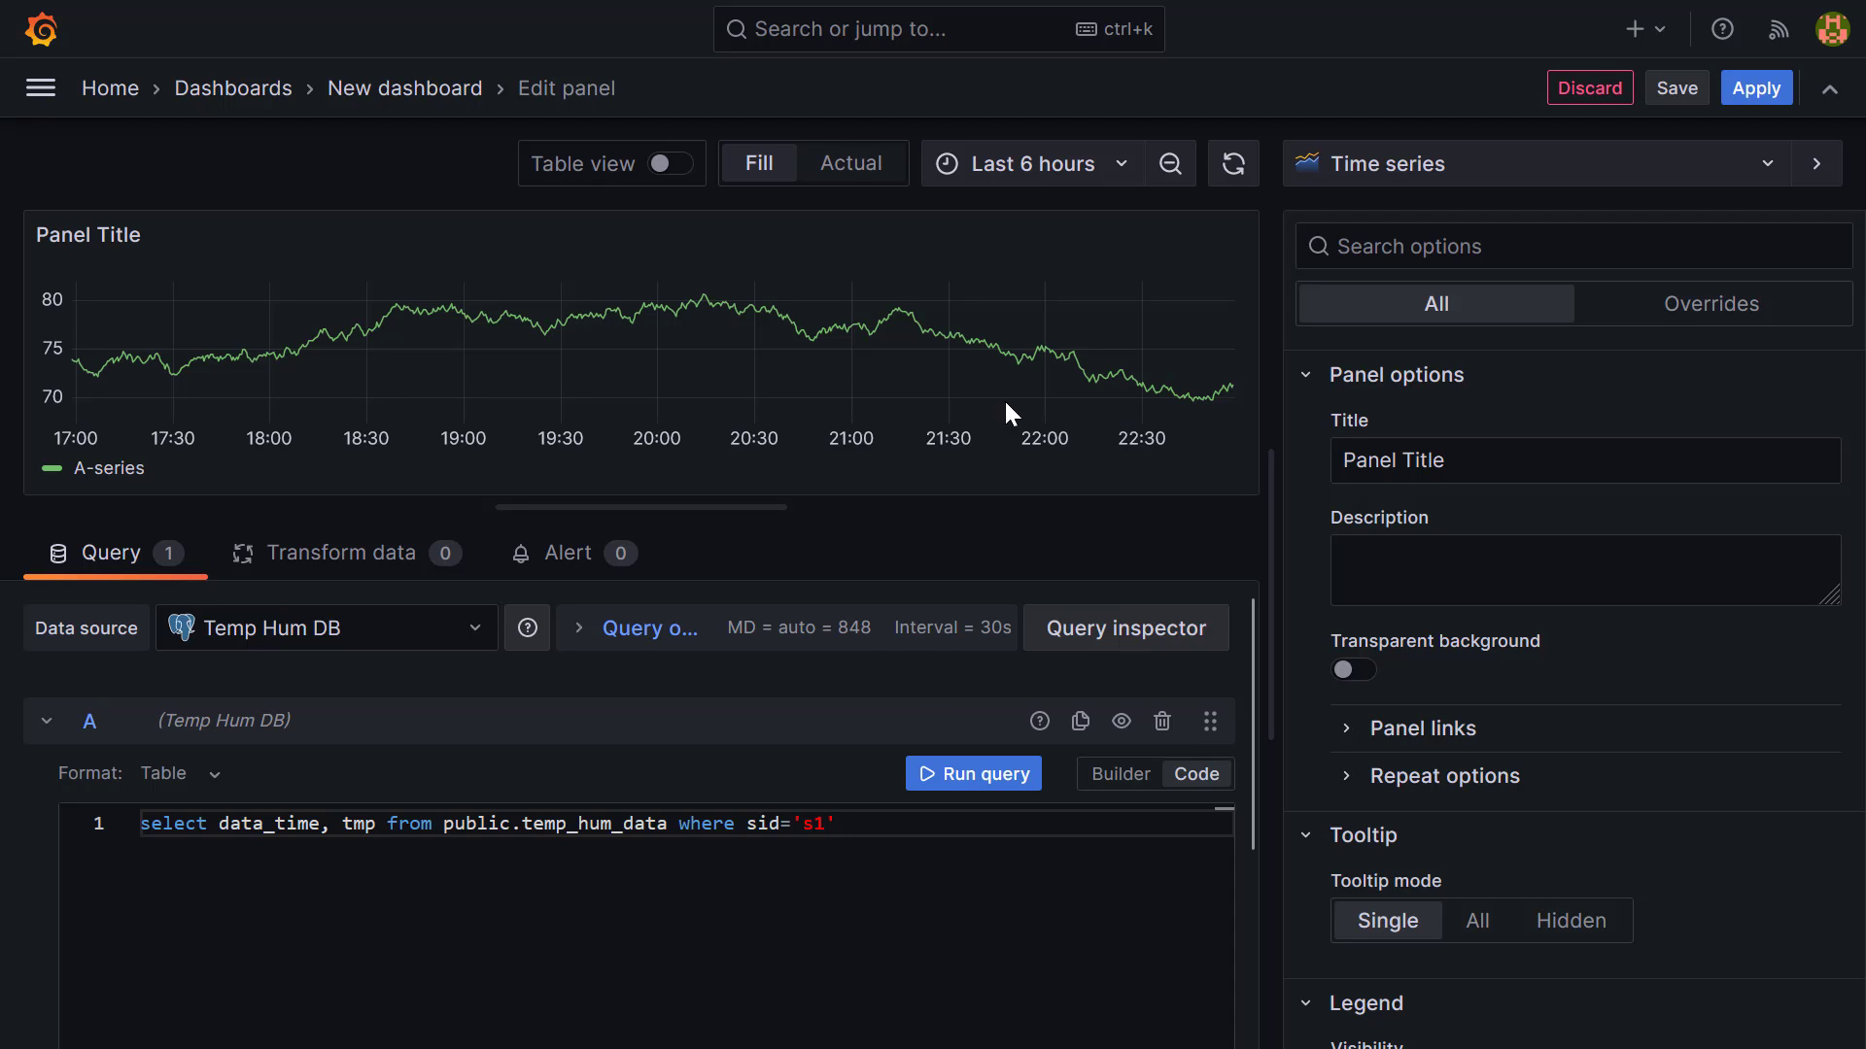
- Append AND $__timeFilter(data_time) to the query's where sid='s1' condition
click(1072, 179)
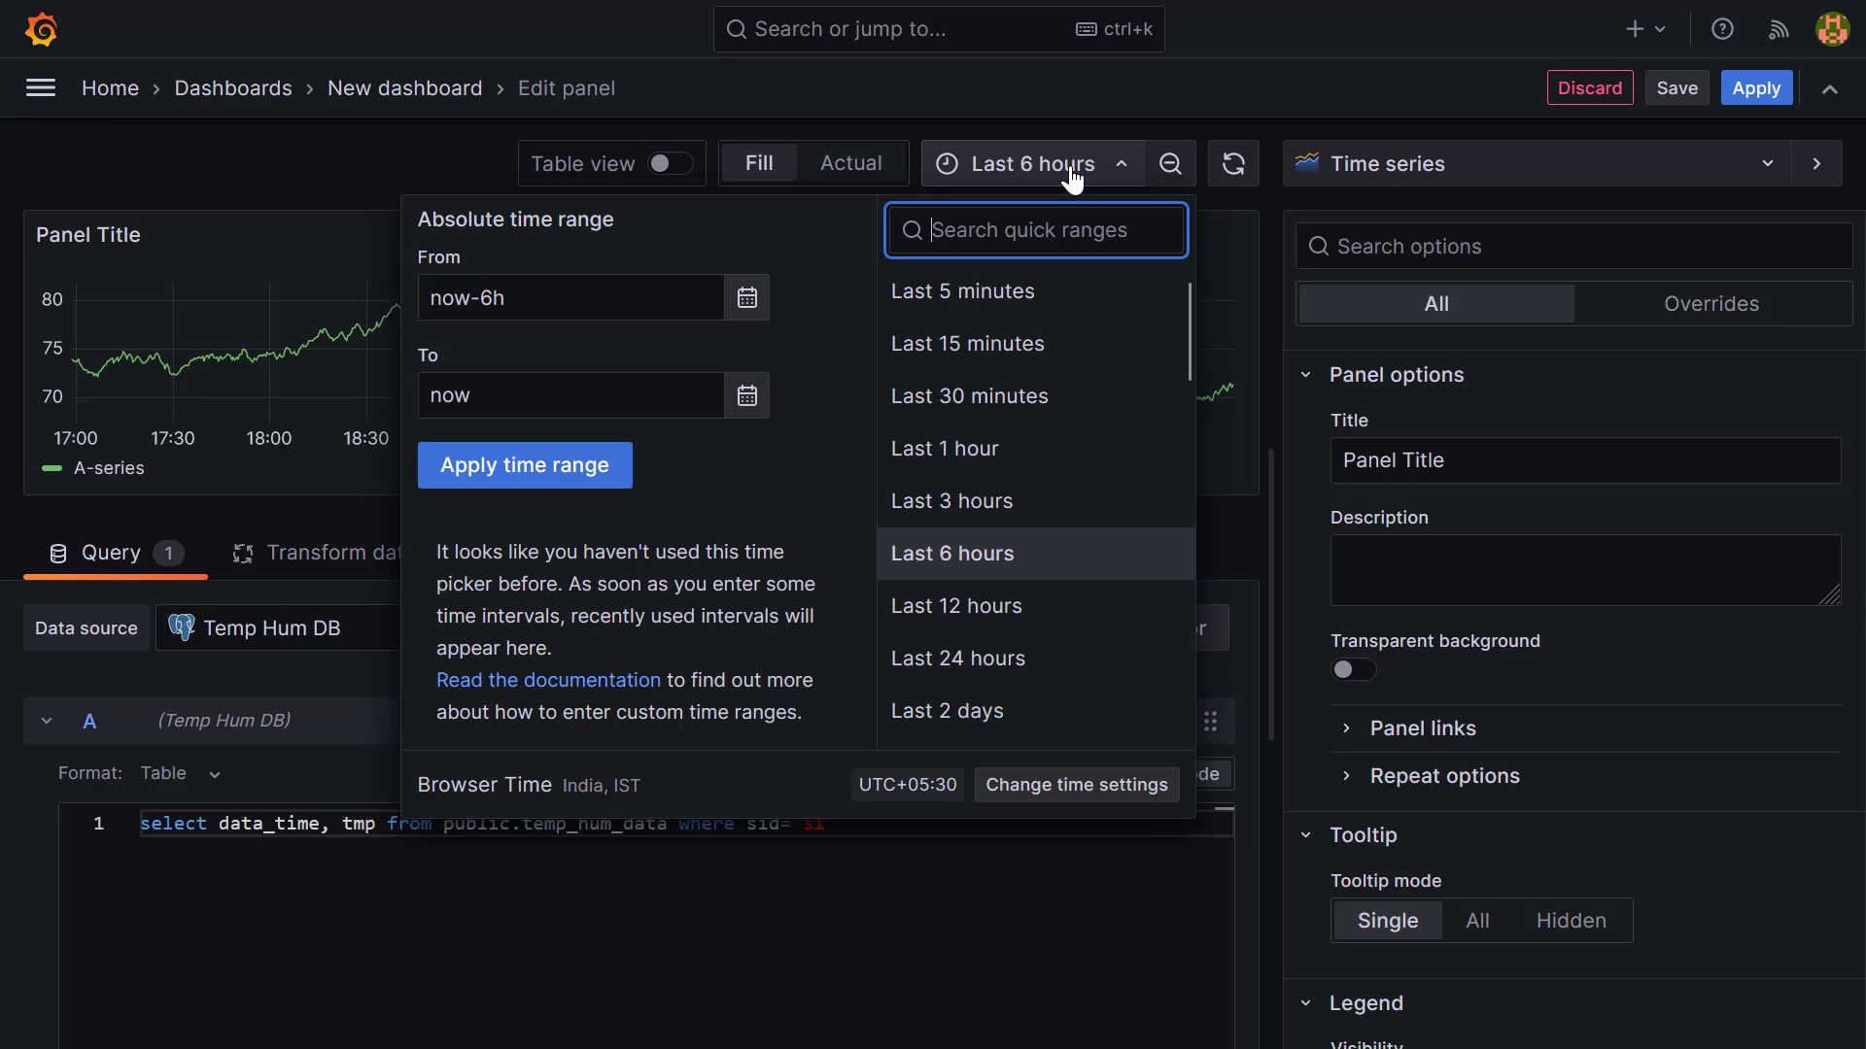
click(780, 950)
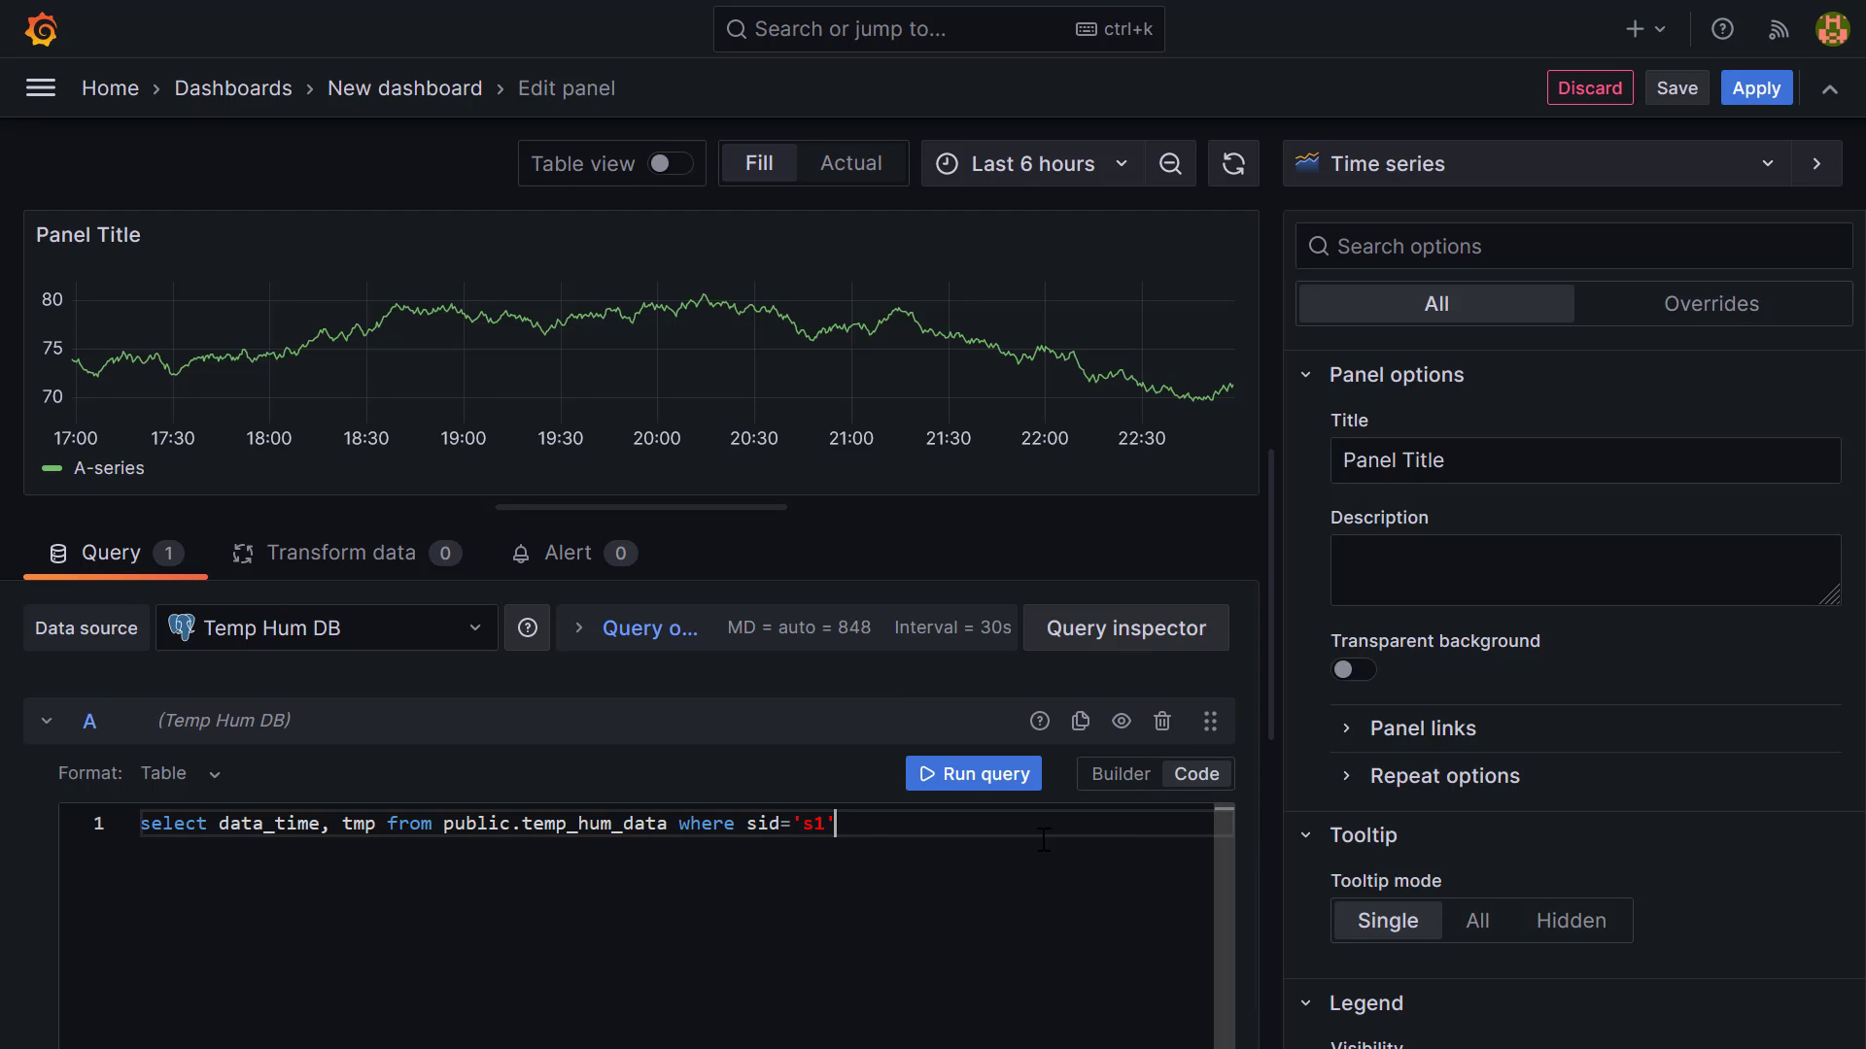
text(AND $__timeFilter(data_time))
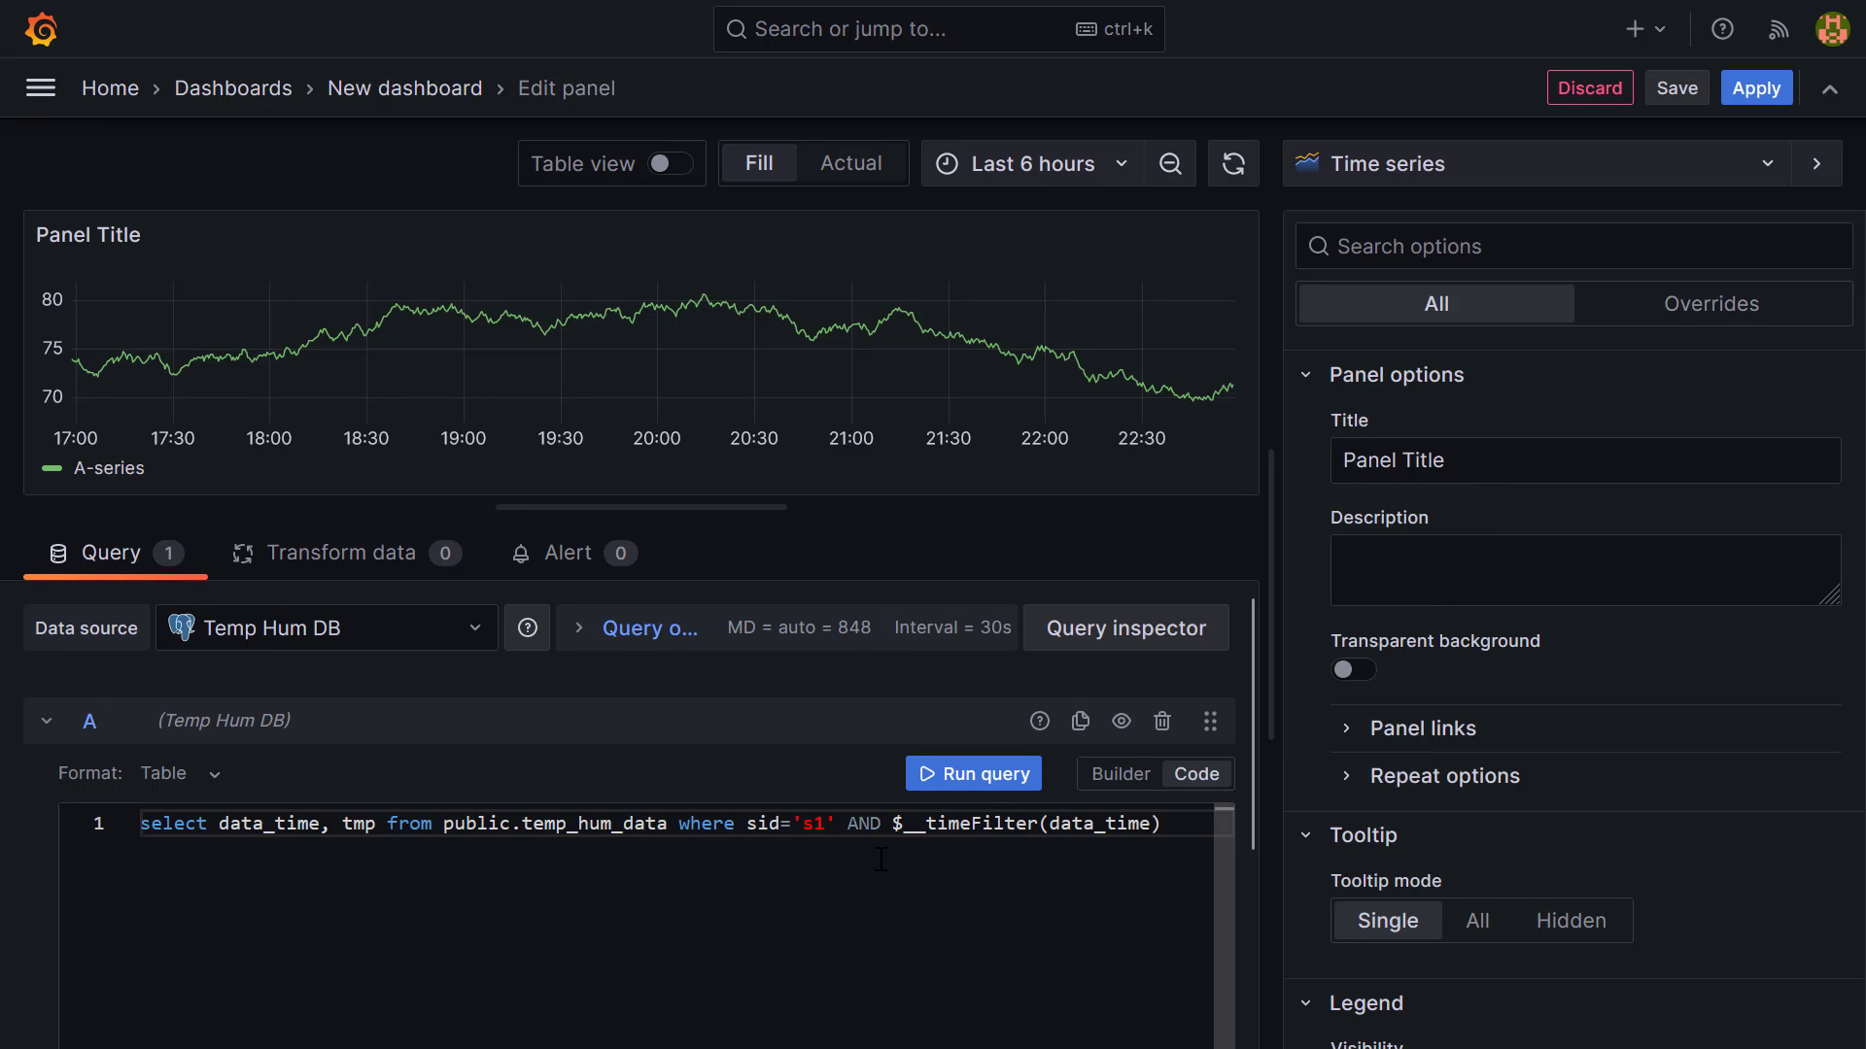
drag(892, 824, 1039, 823)
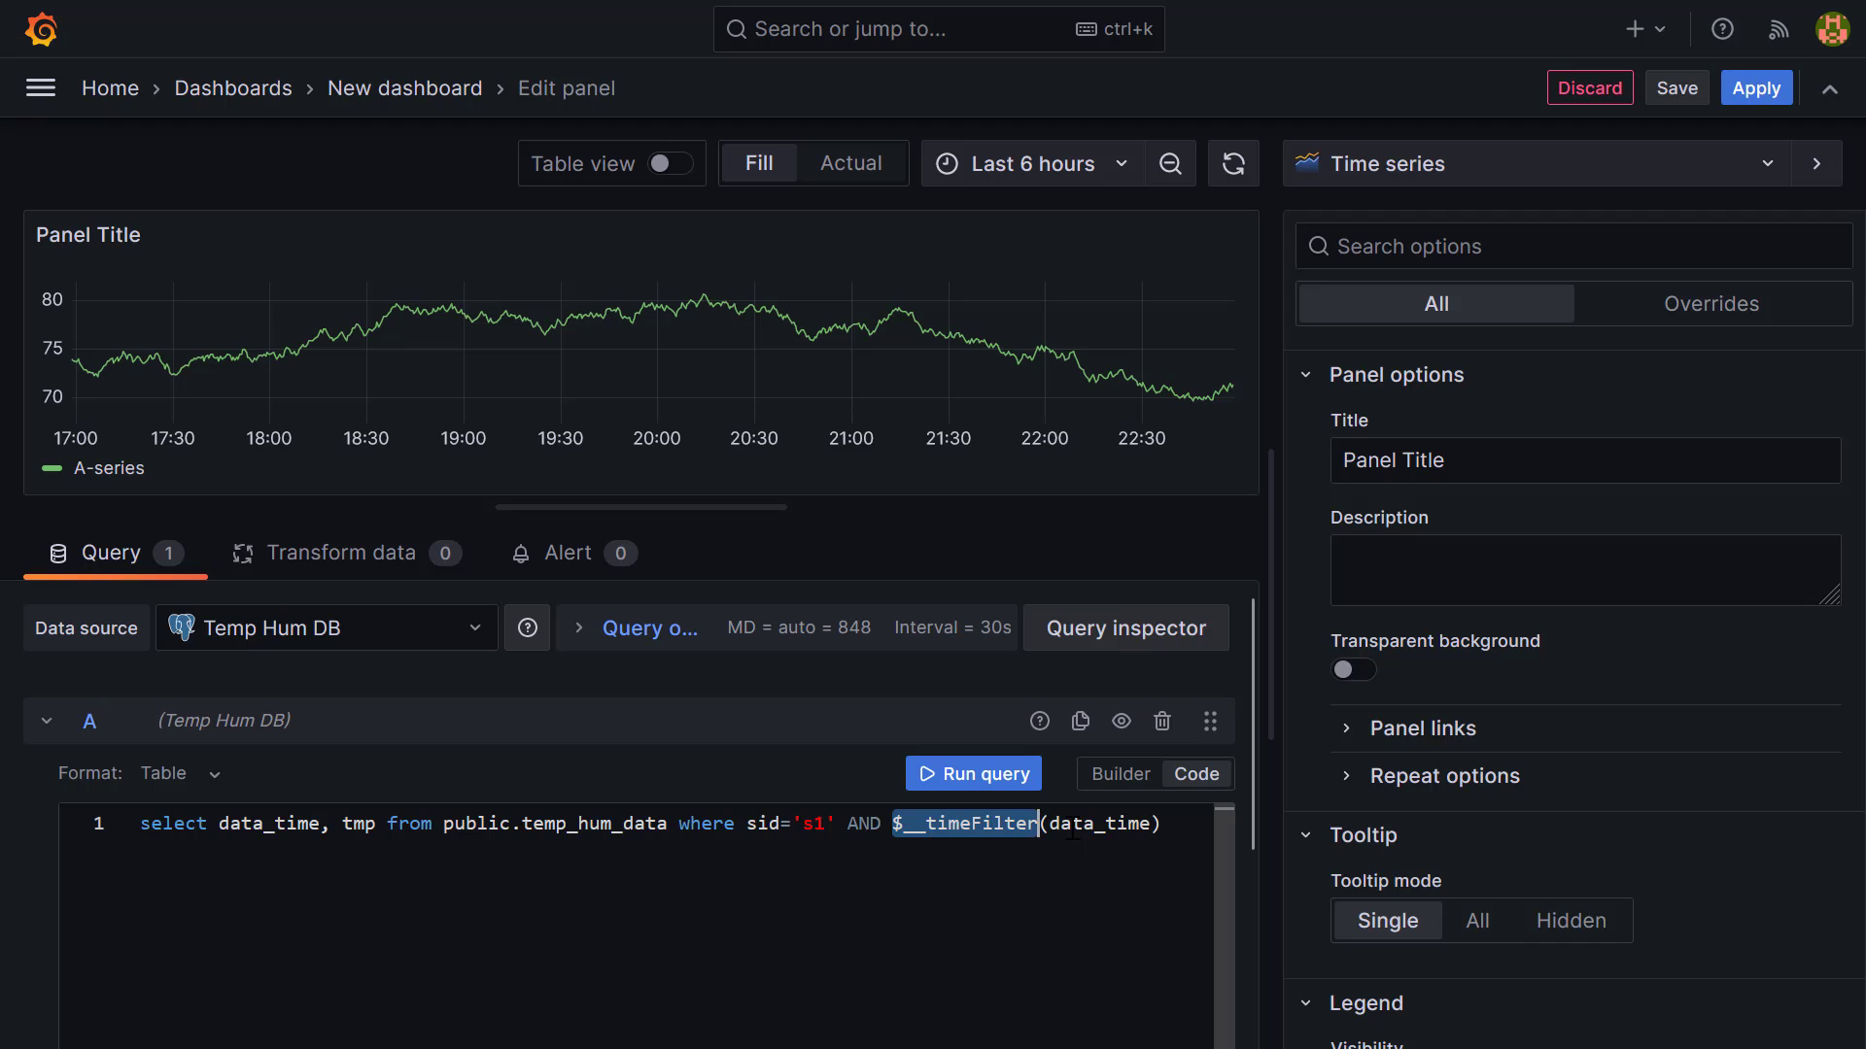
double_click(1073, 826)
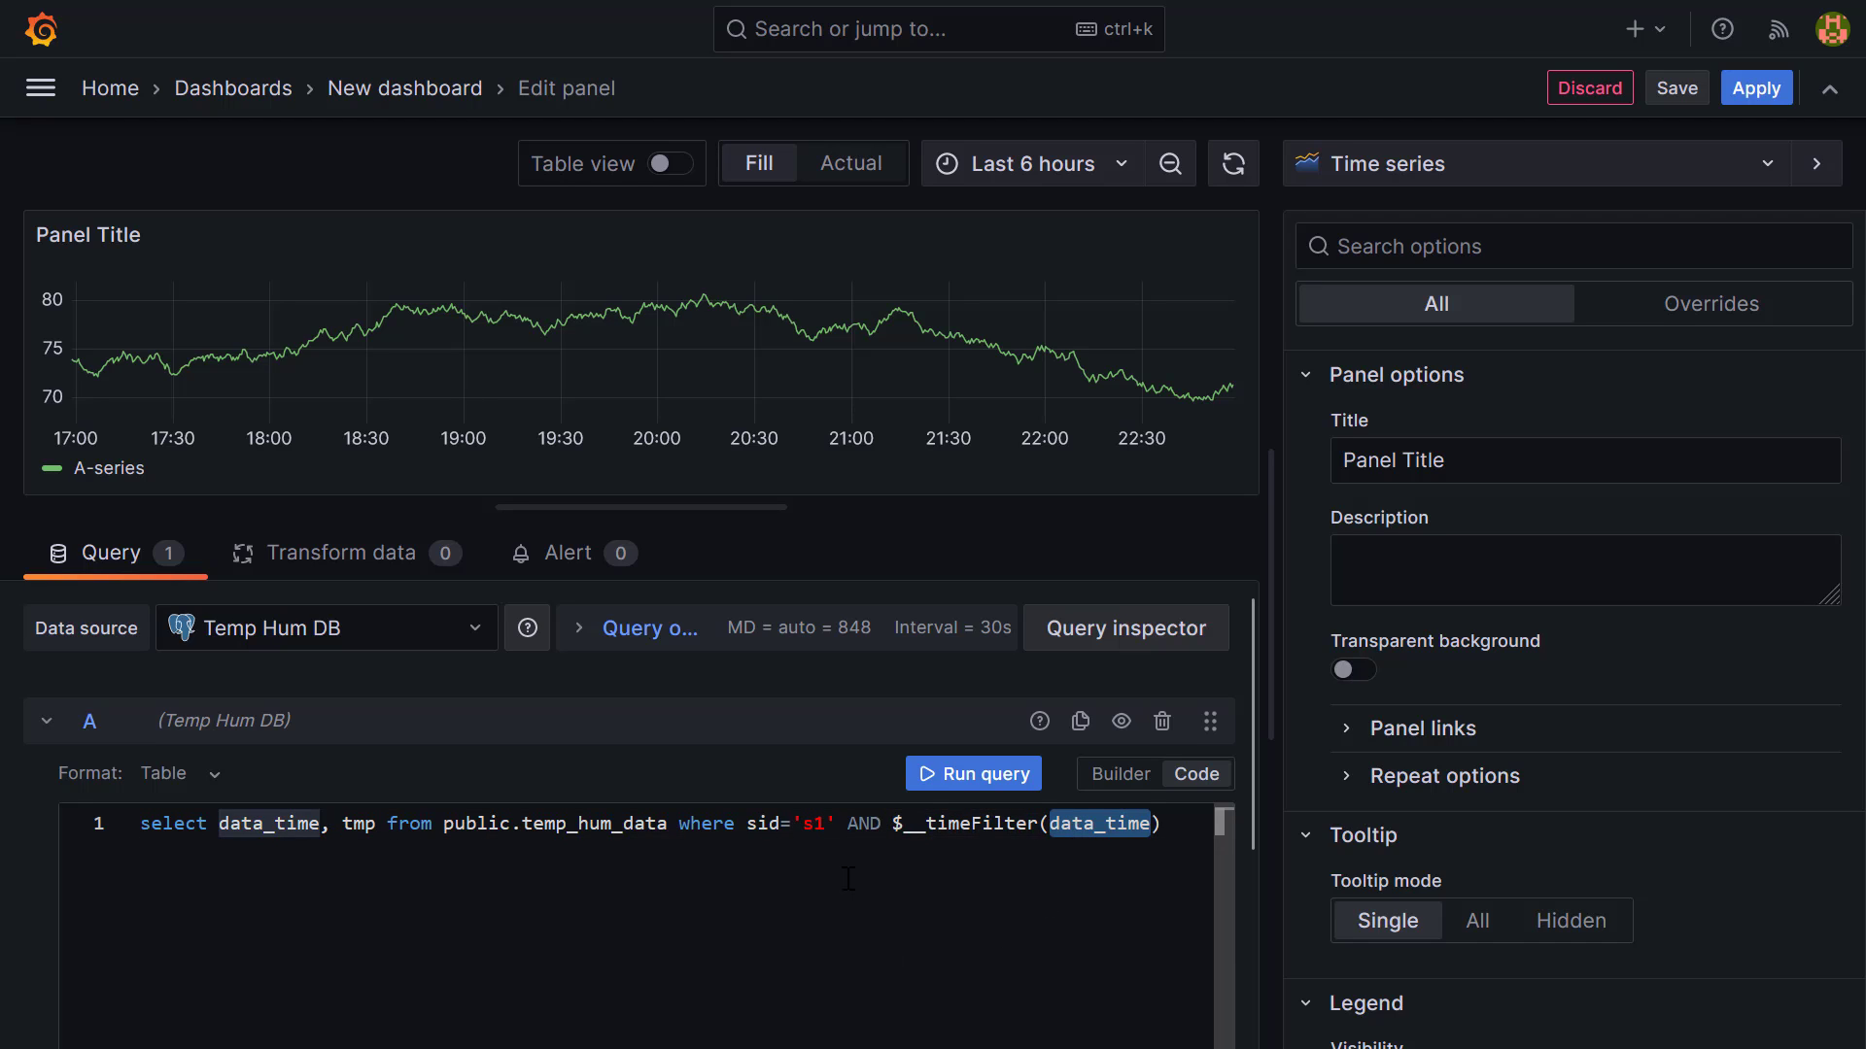
click(859, 824)
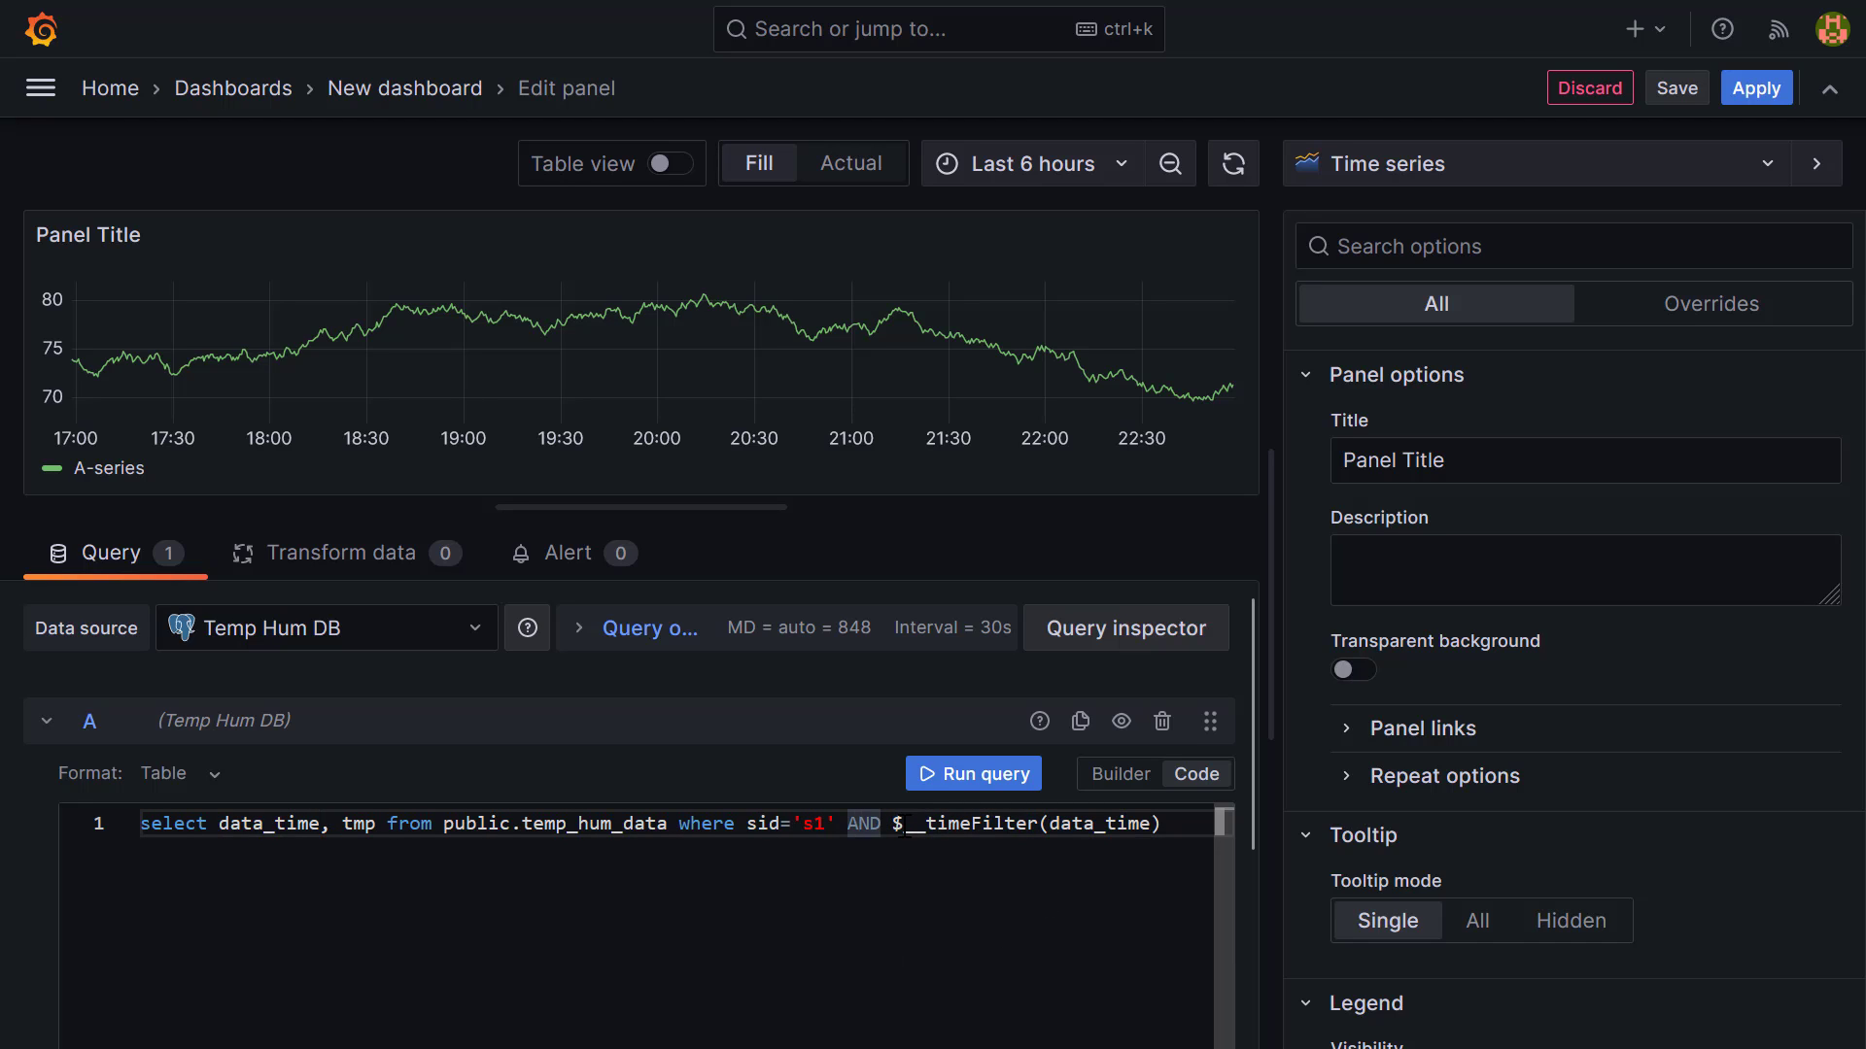
drag(904, 824, 1163, 825)
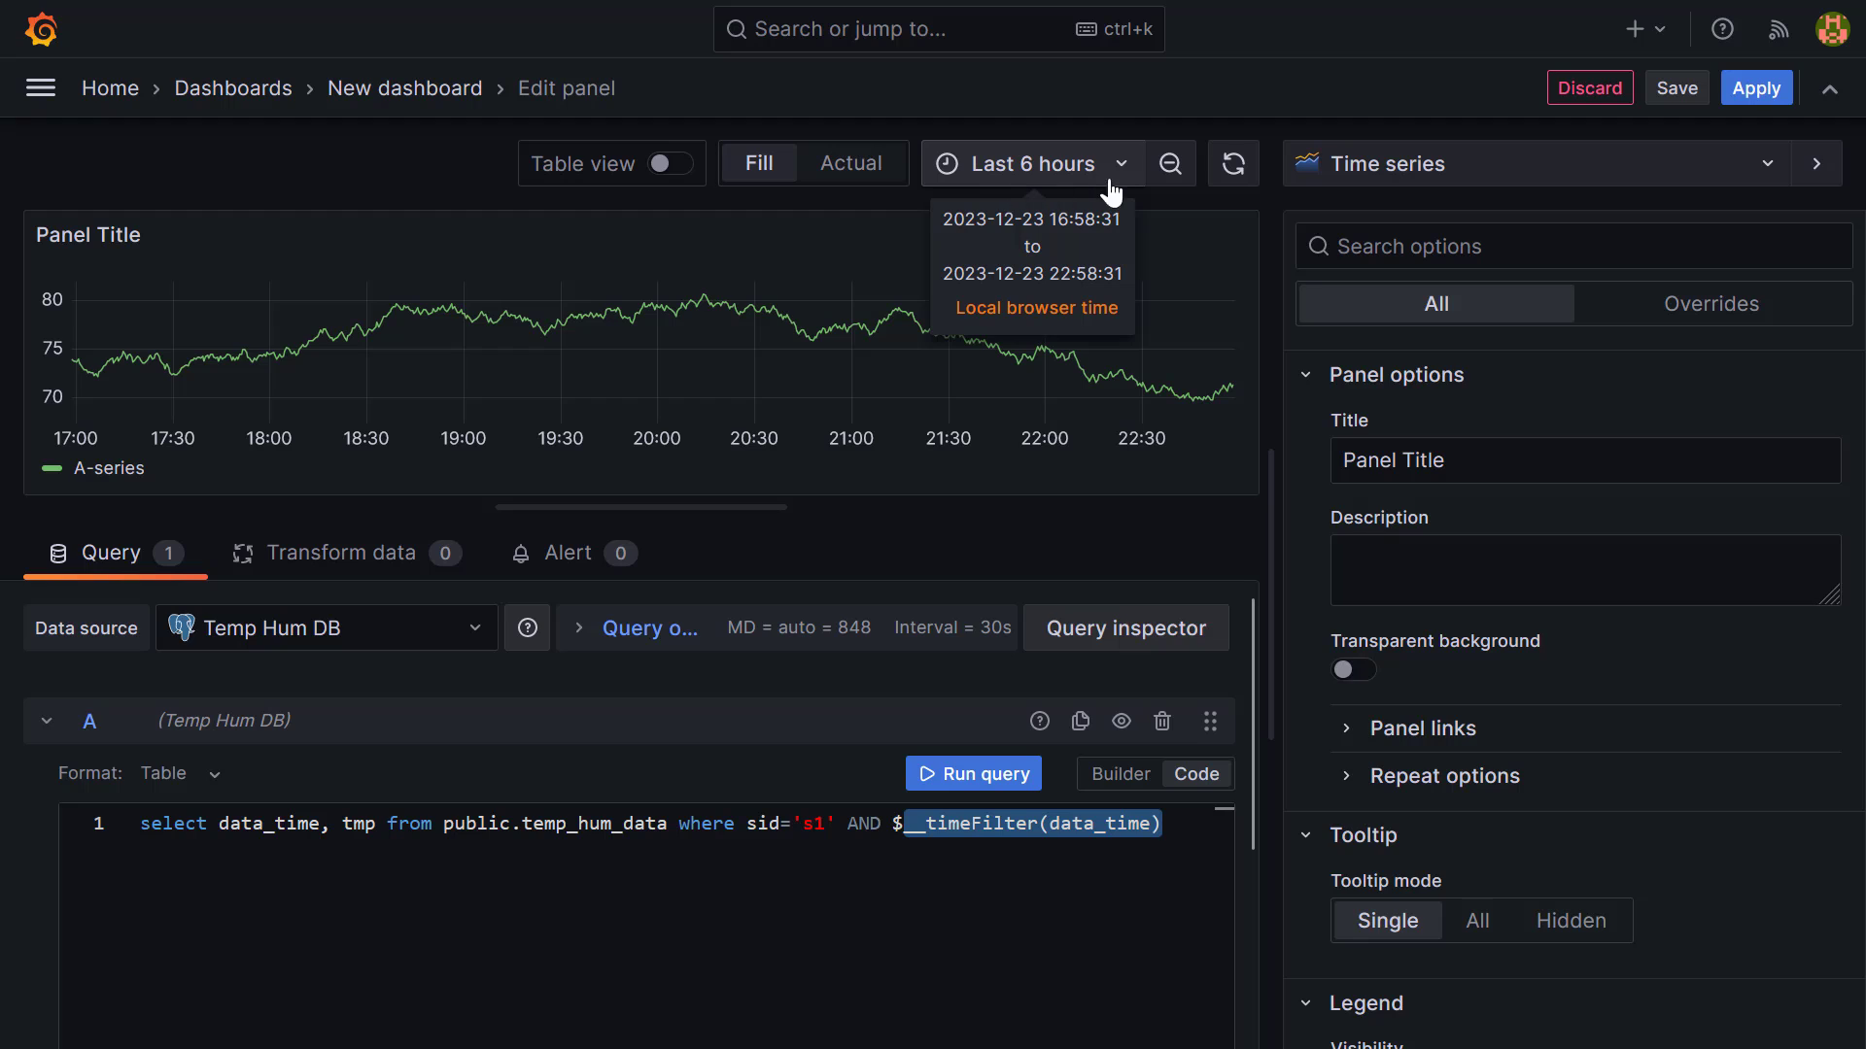
click(904, 845)
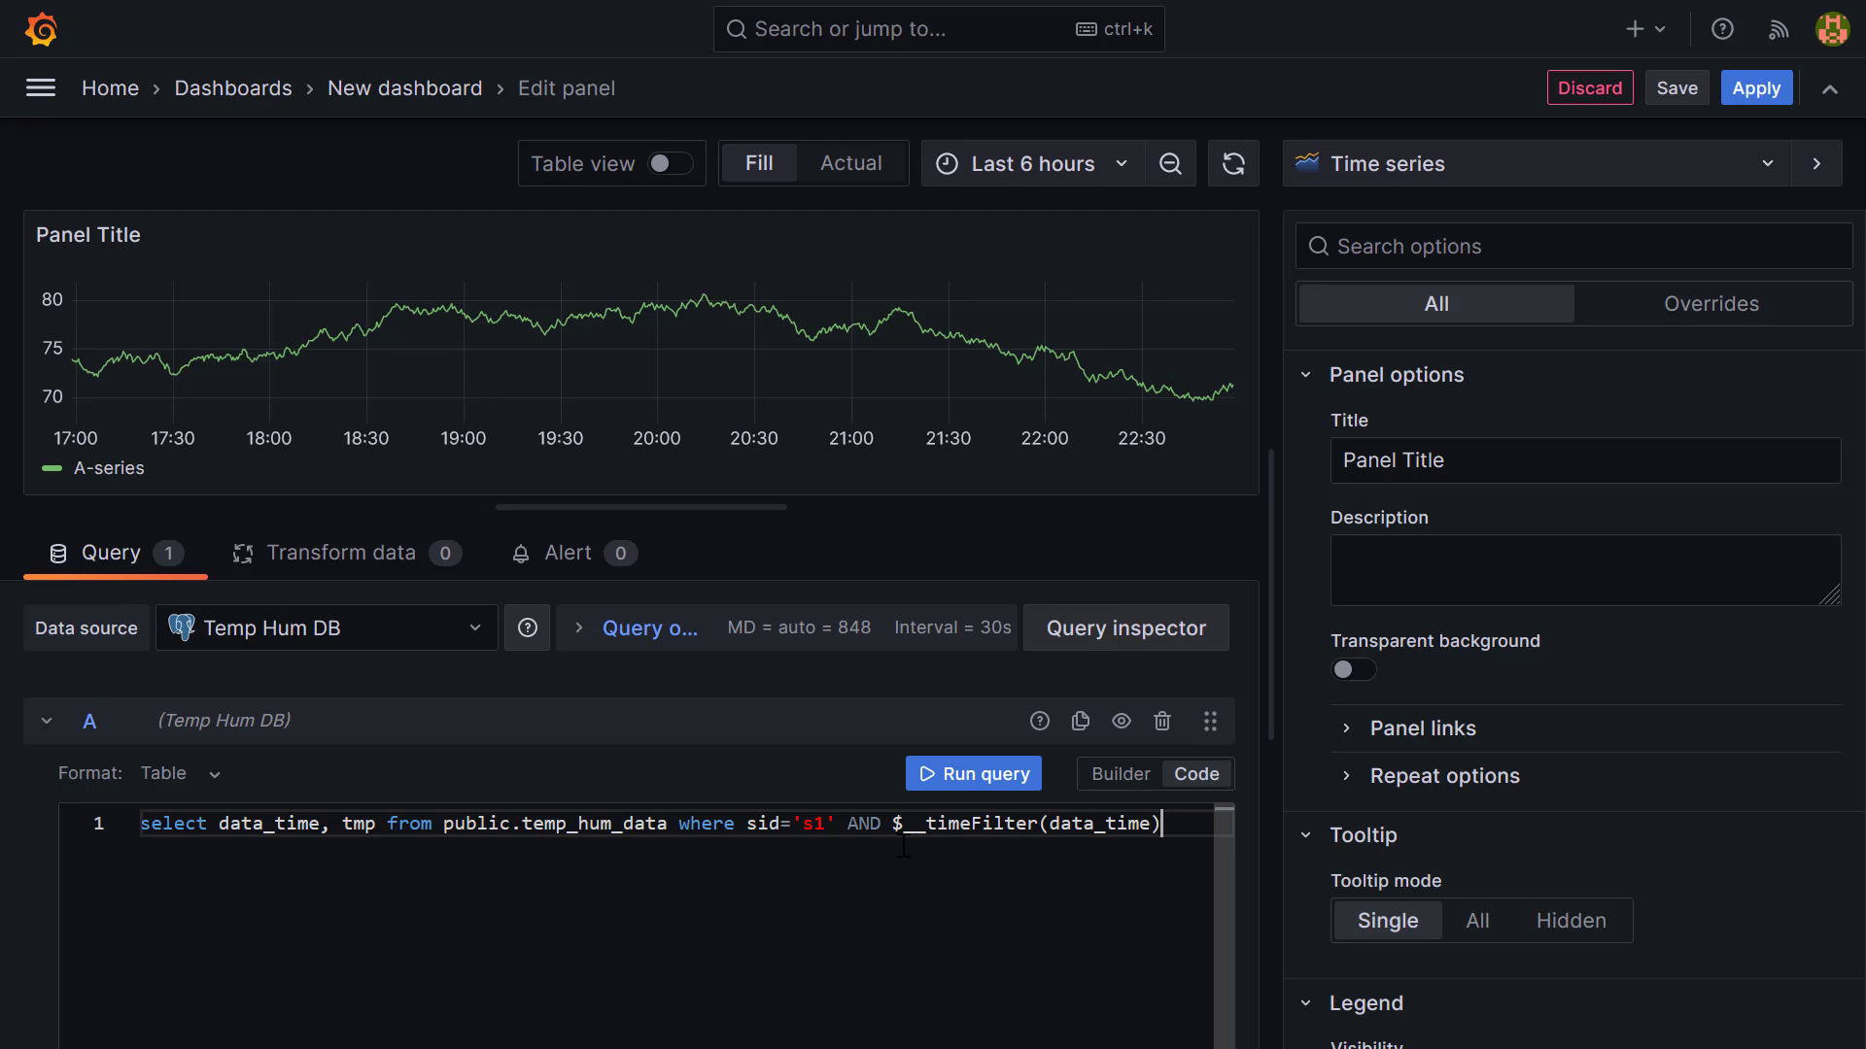
click(220, 828)
double_click(243, 826)
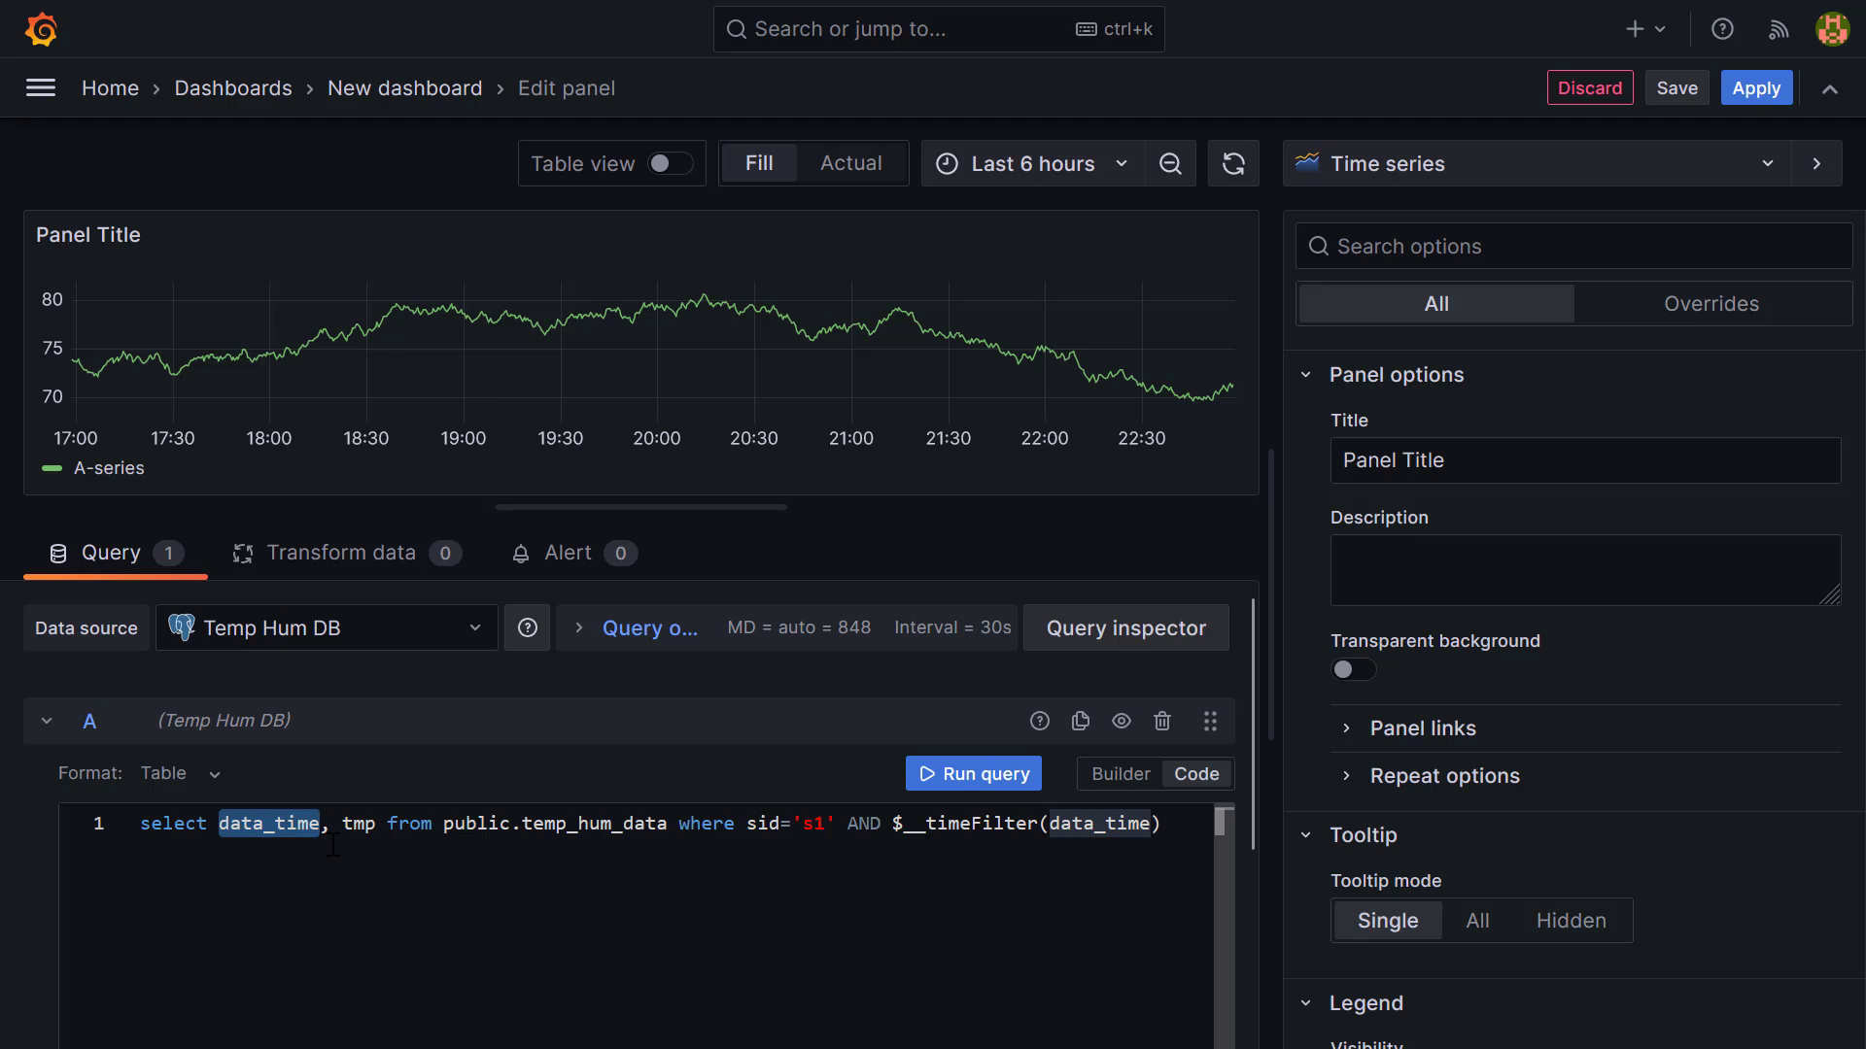
click(333, 845)
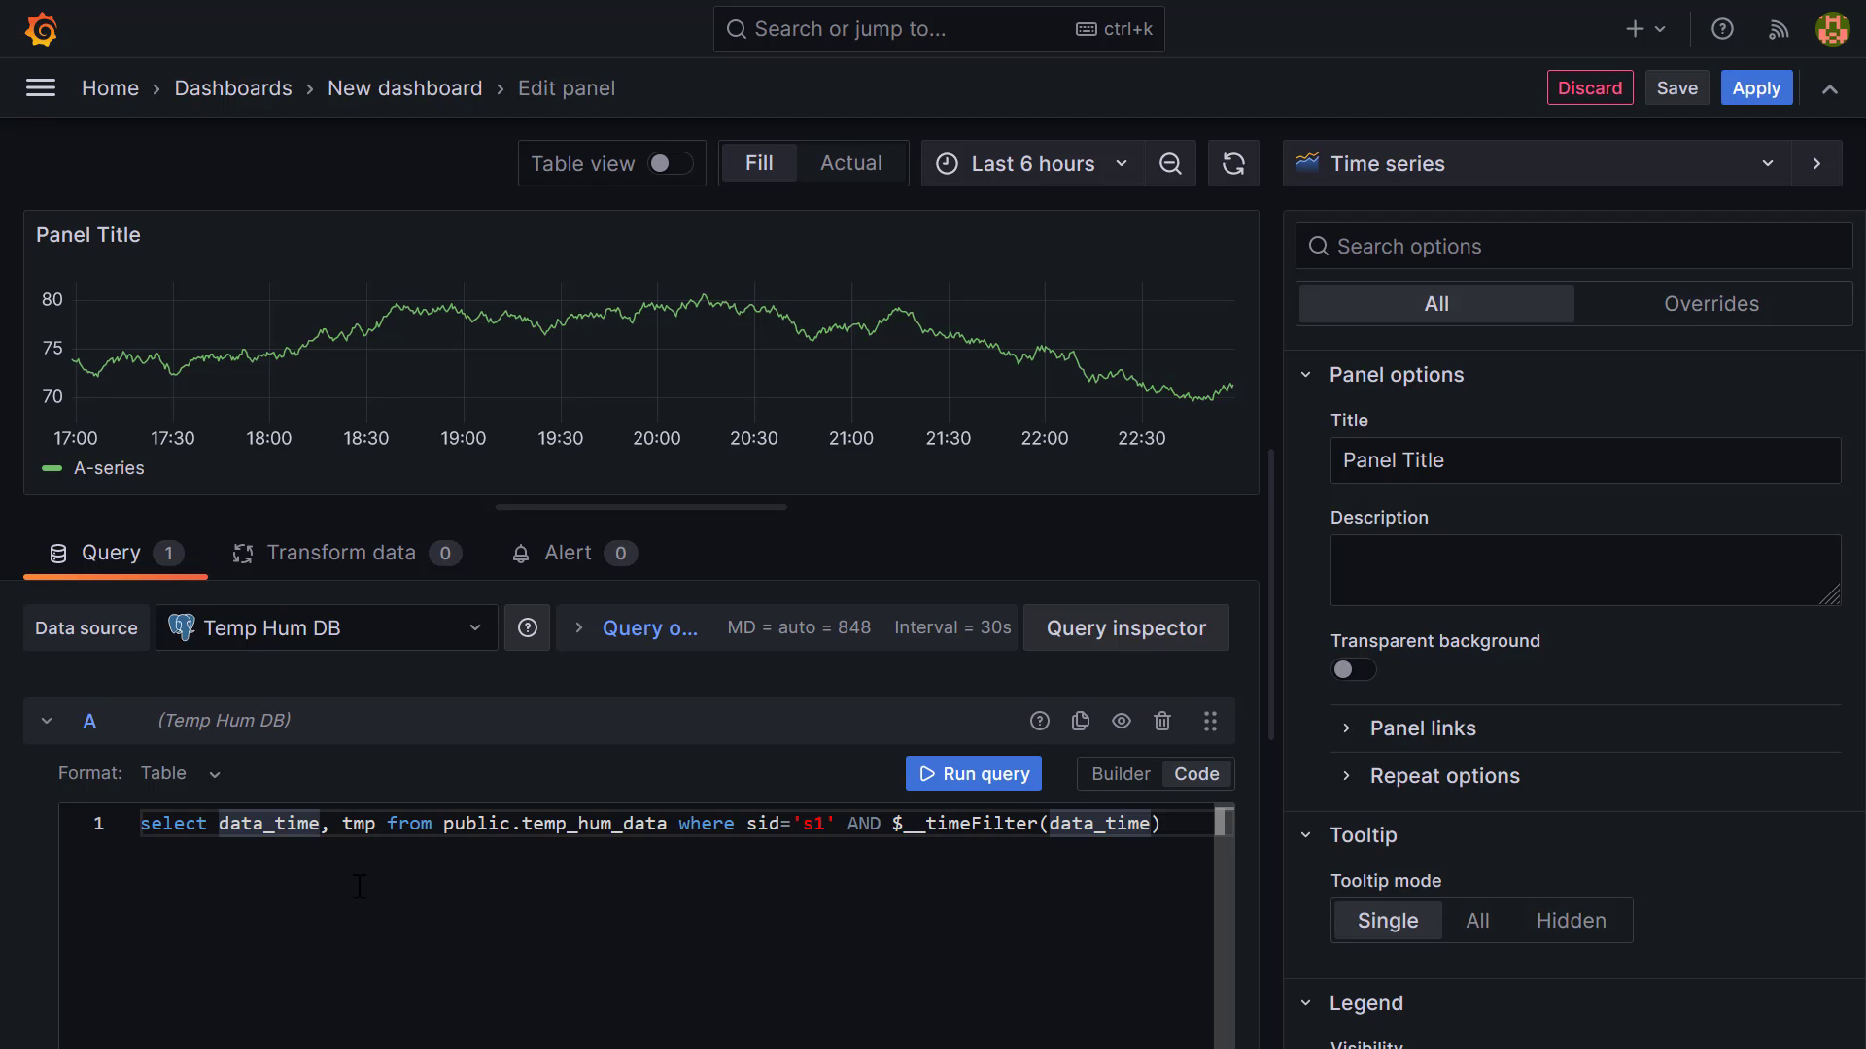
- Add as "time" after data_time and as "Sensor 1 Temperature" after tmp in the select list
text(as "time)
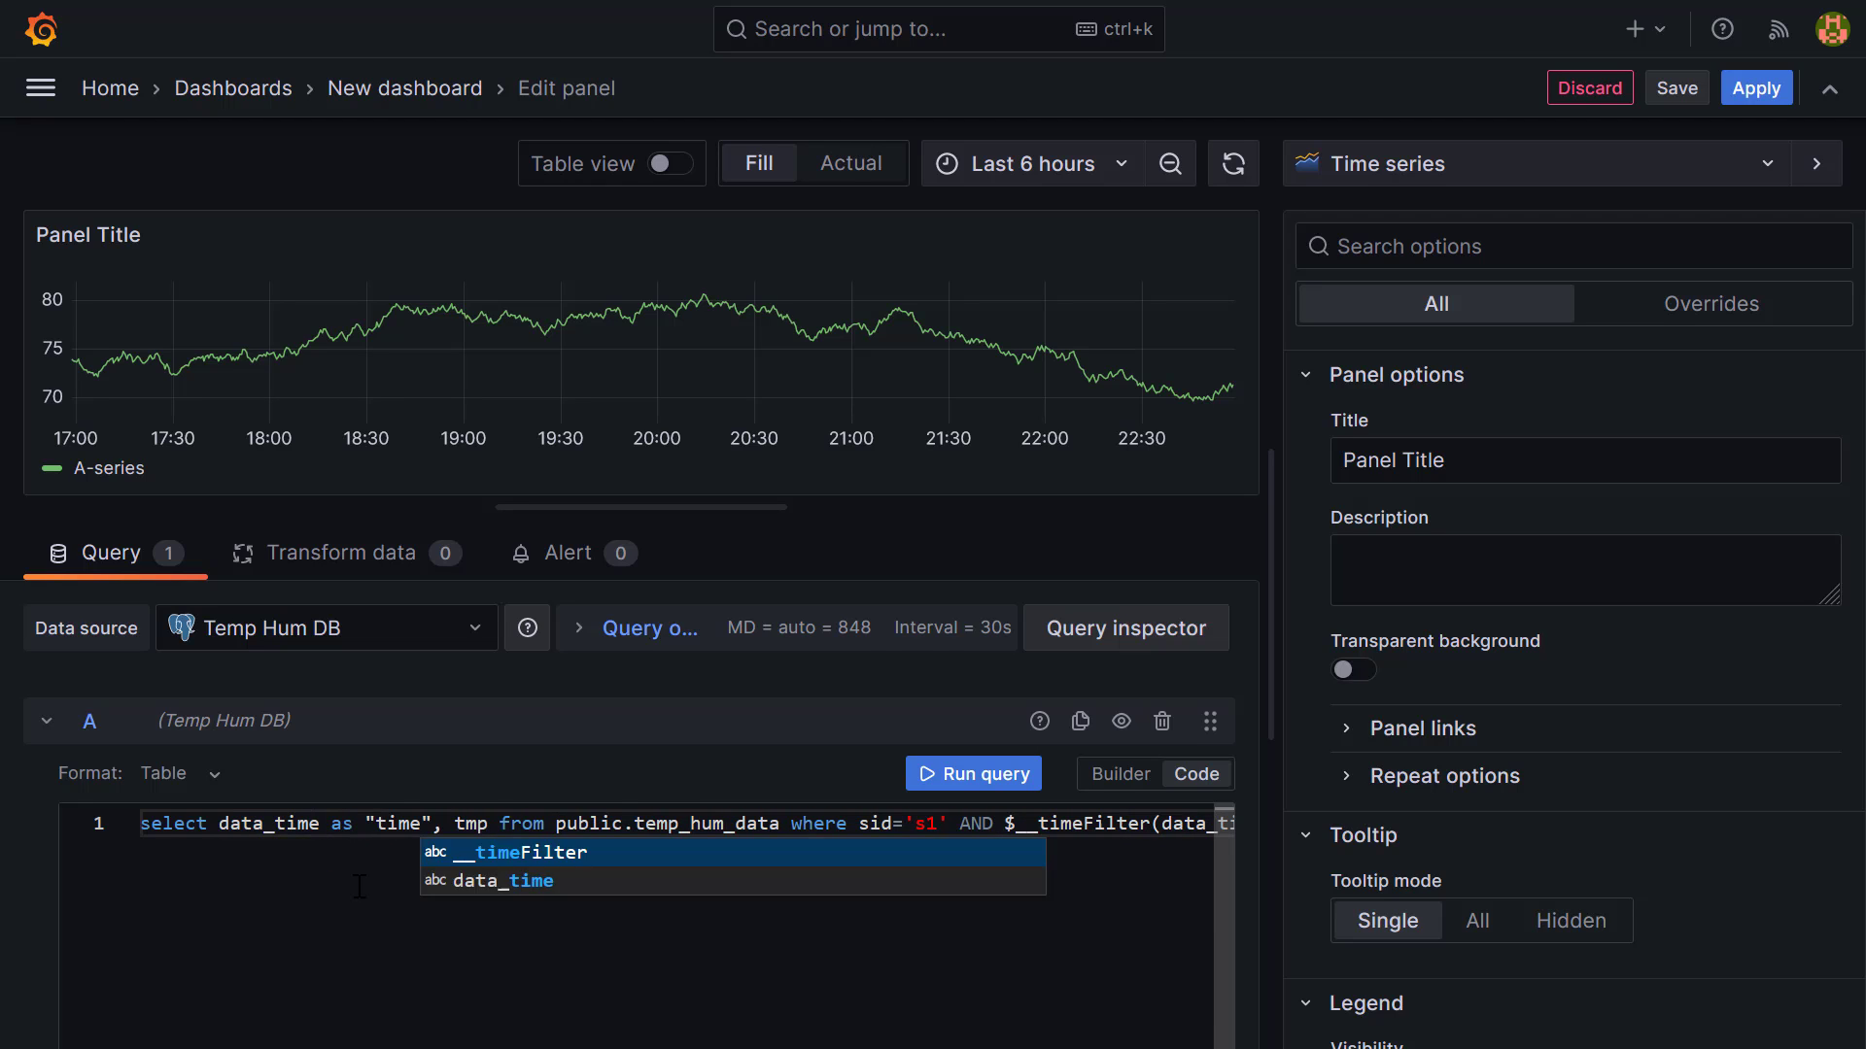
key(Escape)
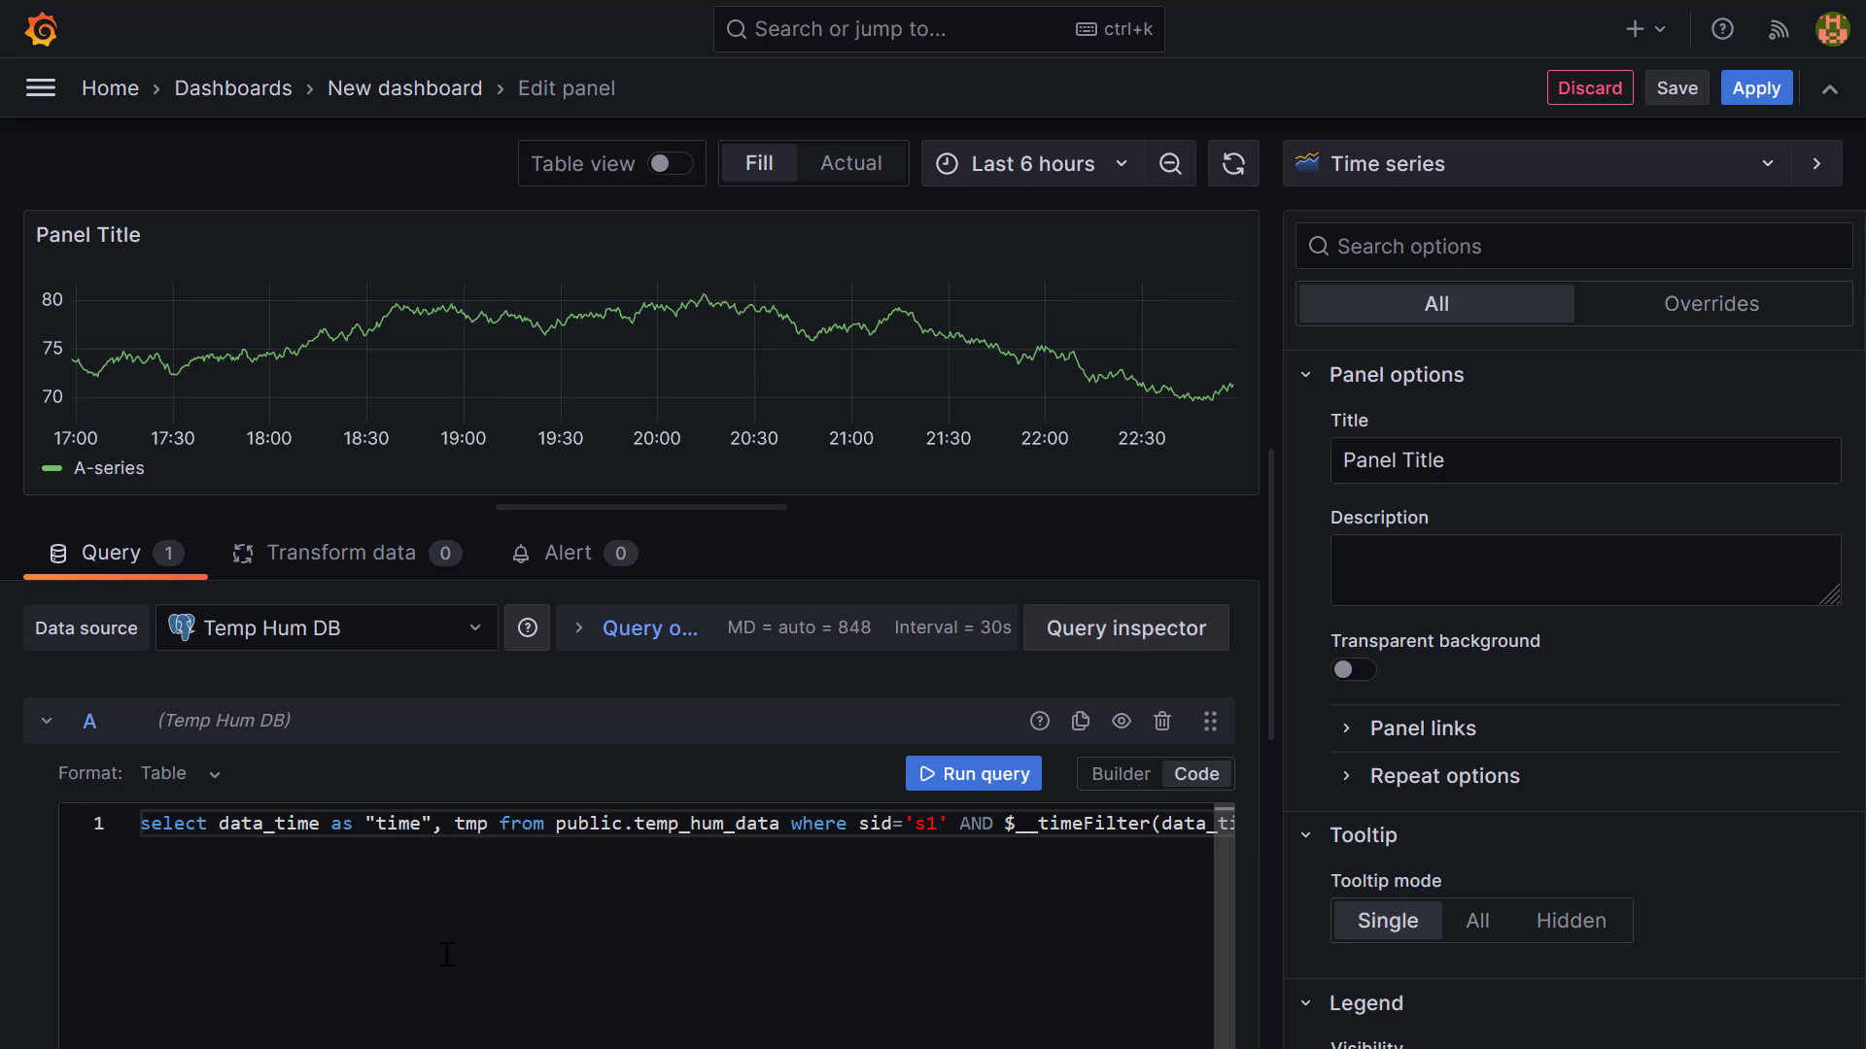
drag(218, 824, 433, 826)
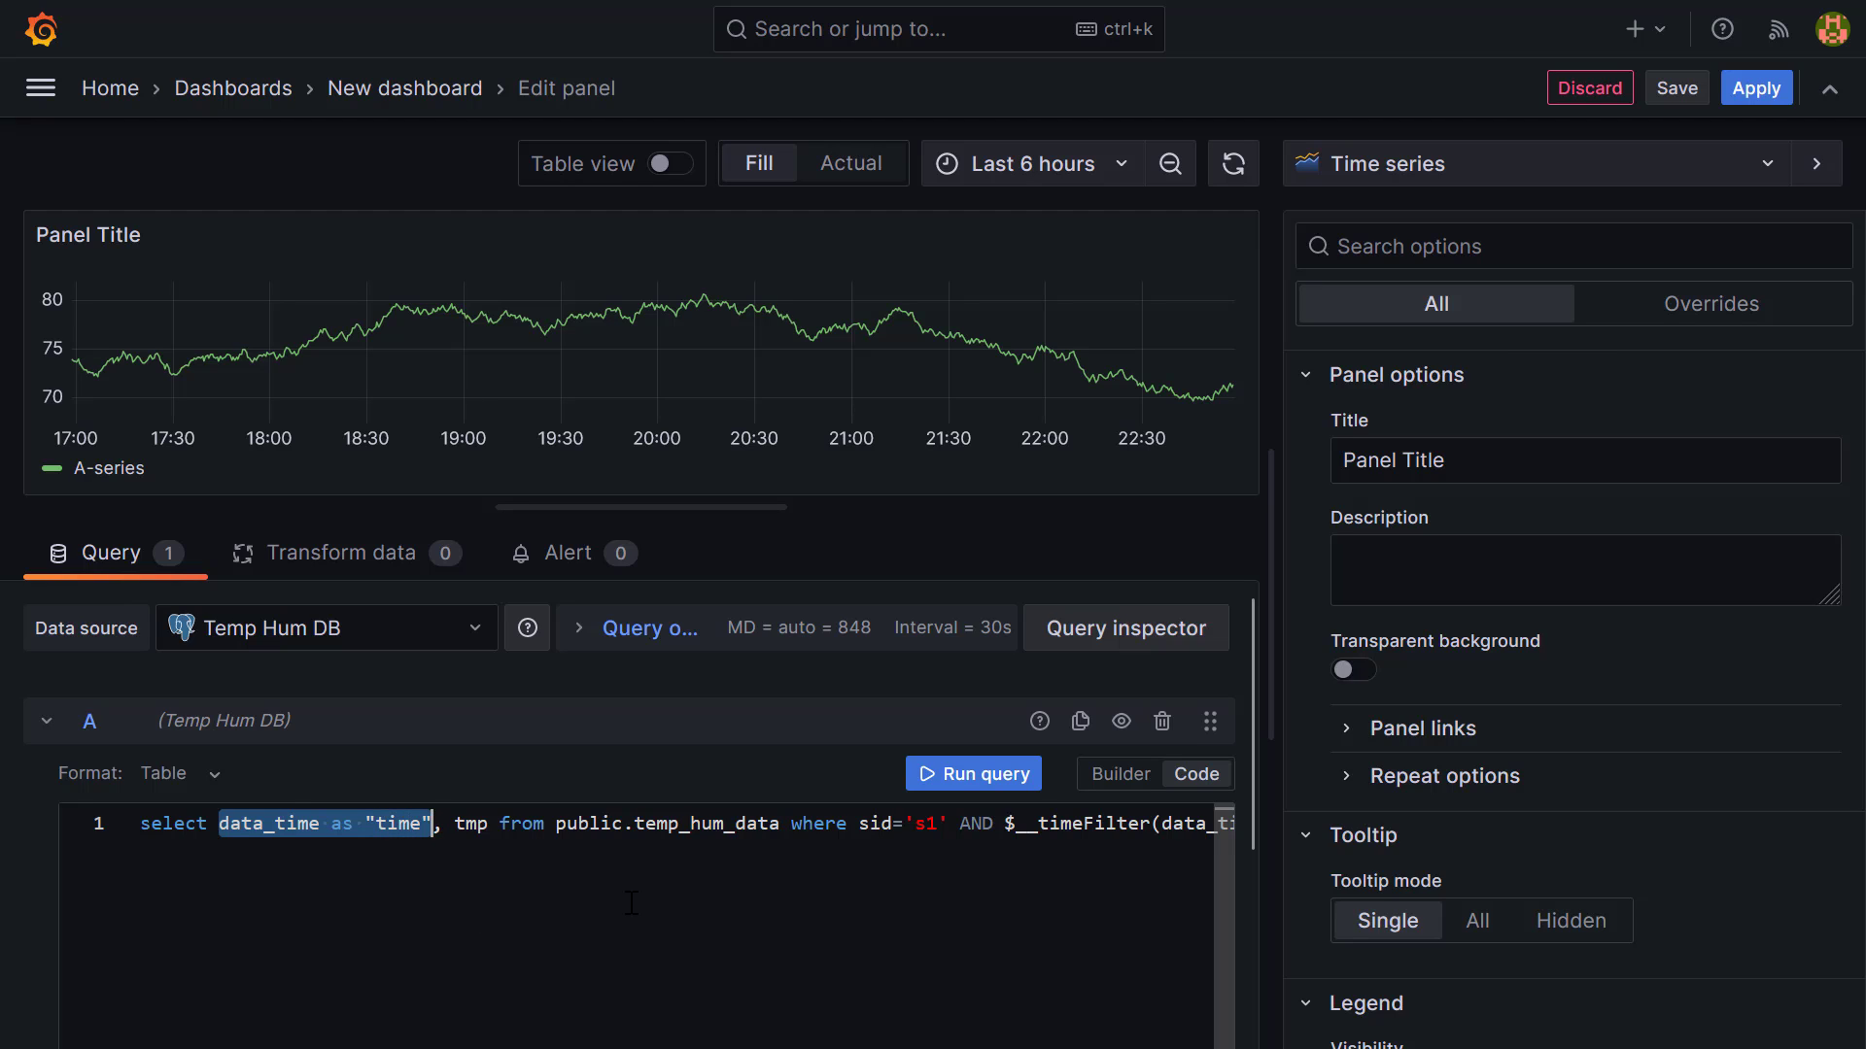
key(ctrl+Right)
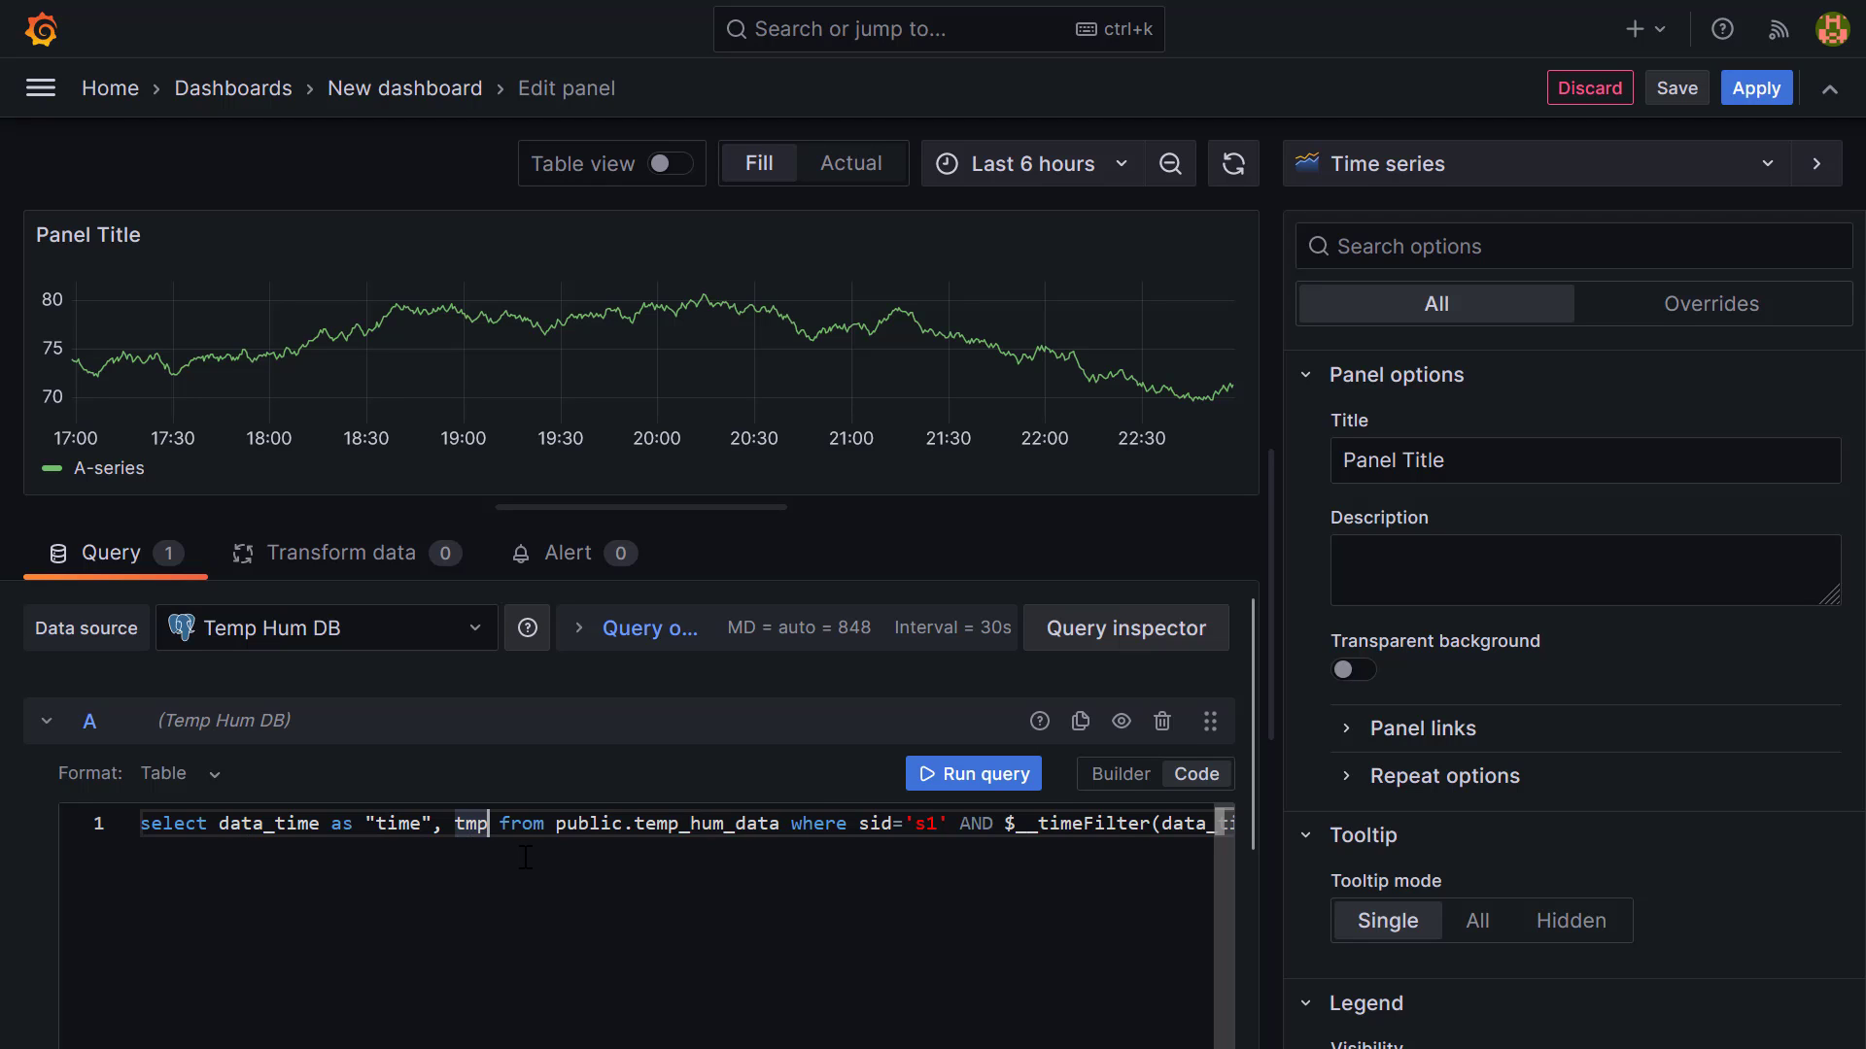
text(as ")
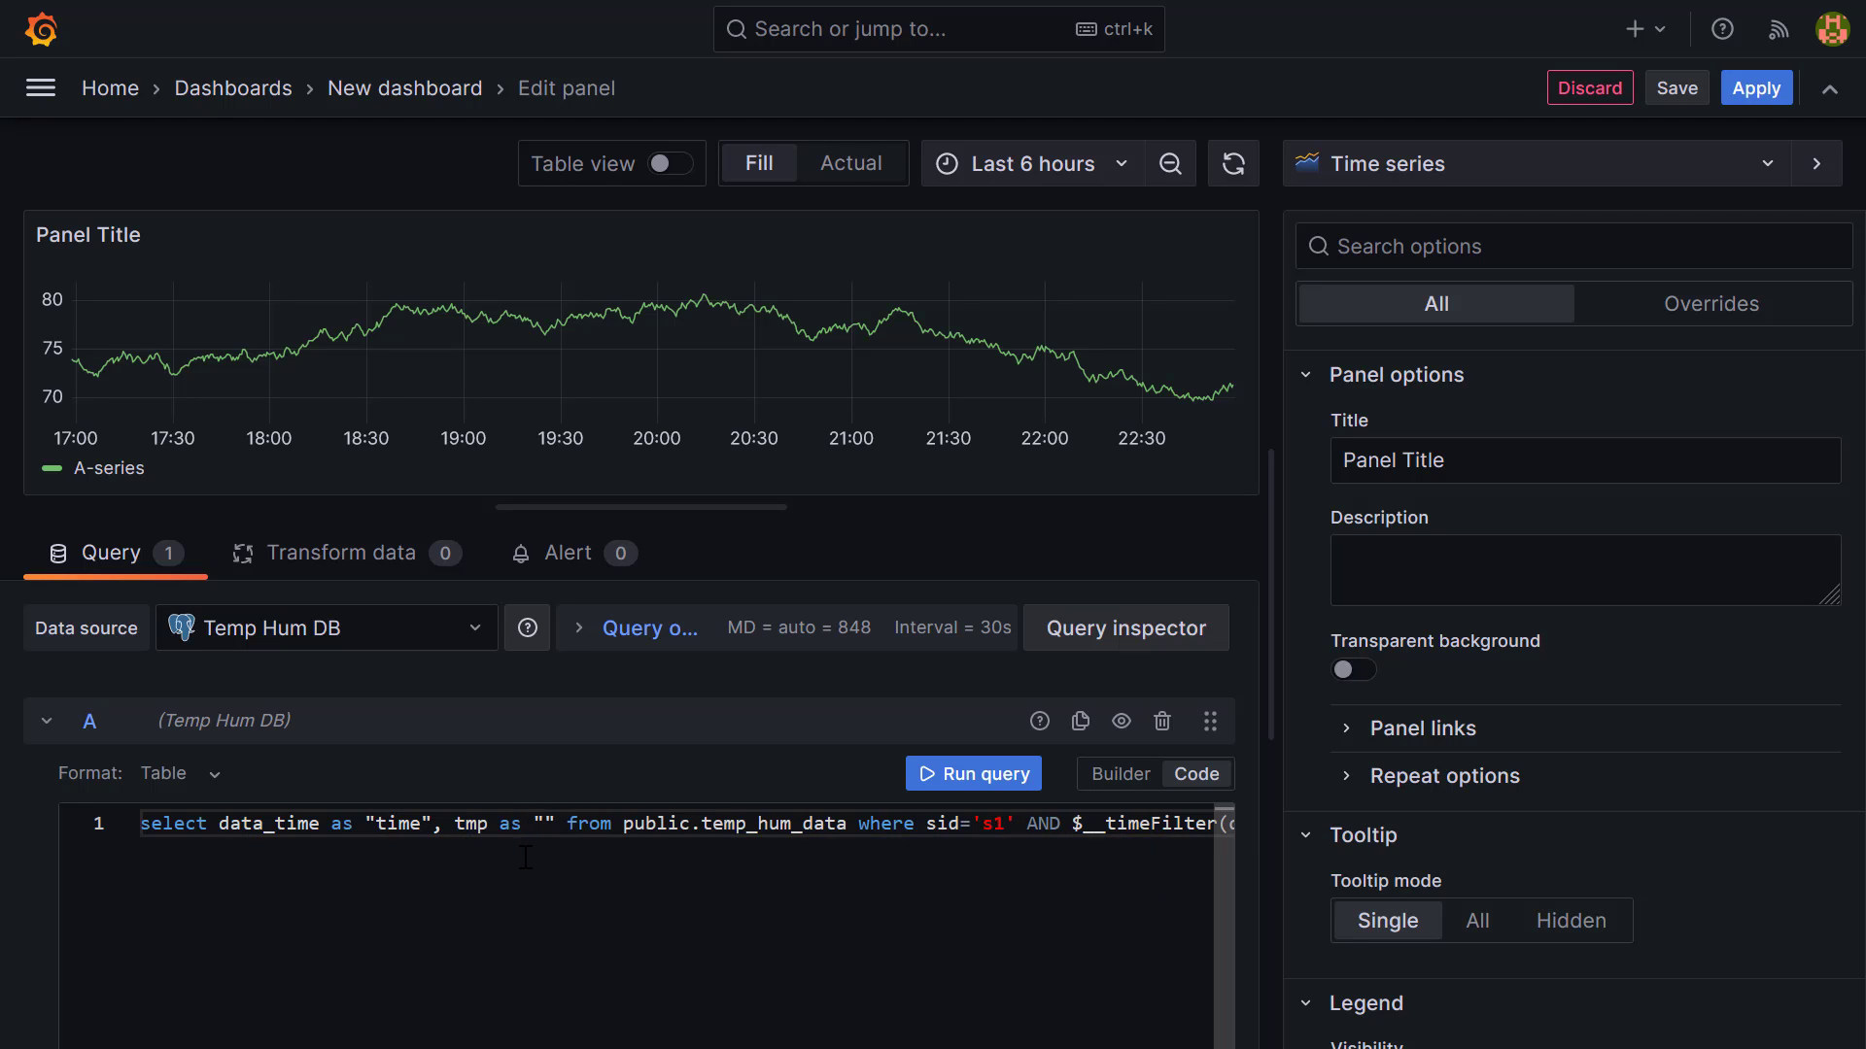
text(Sensor 1 Temperature)
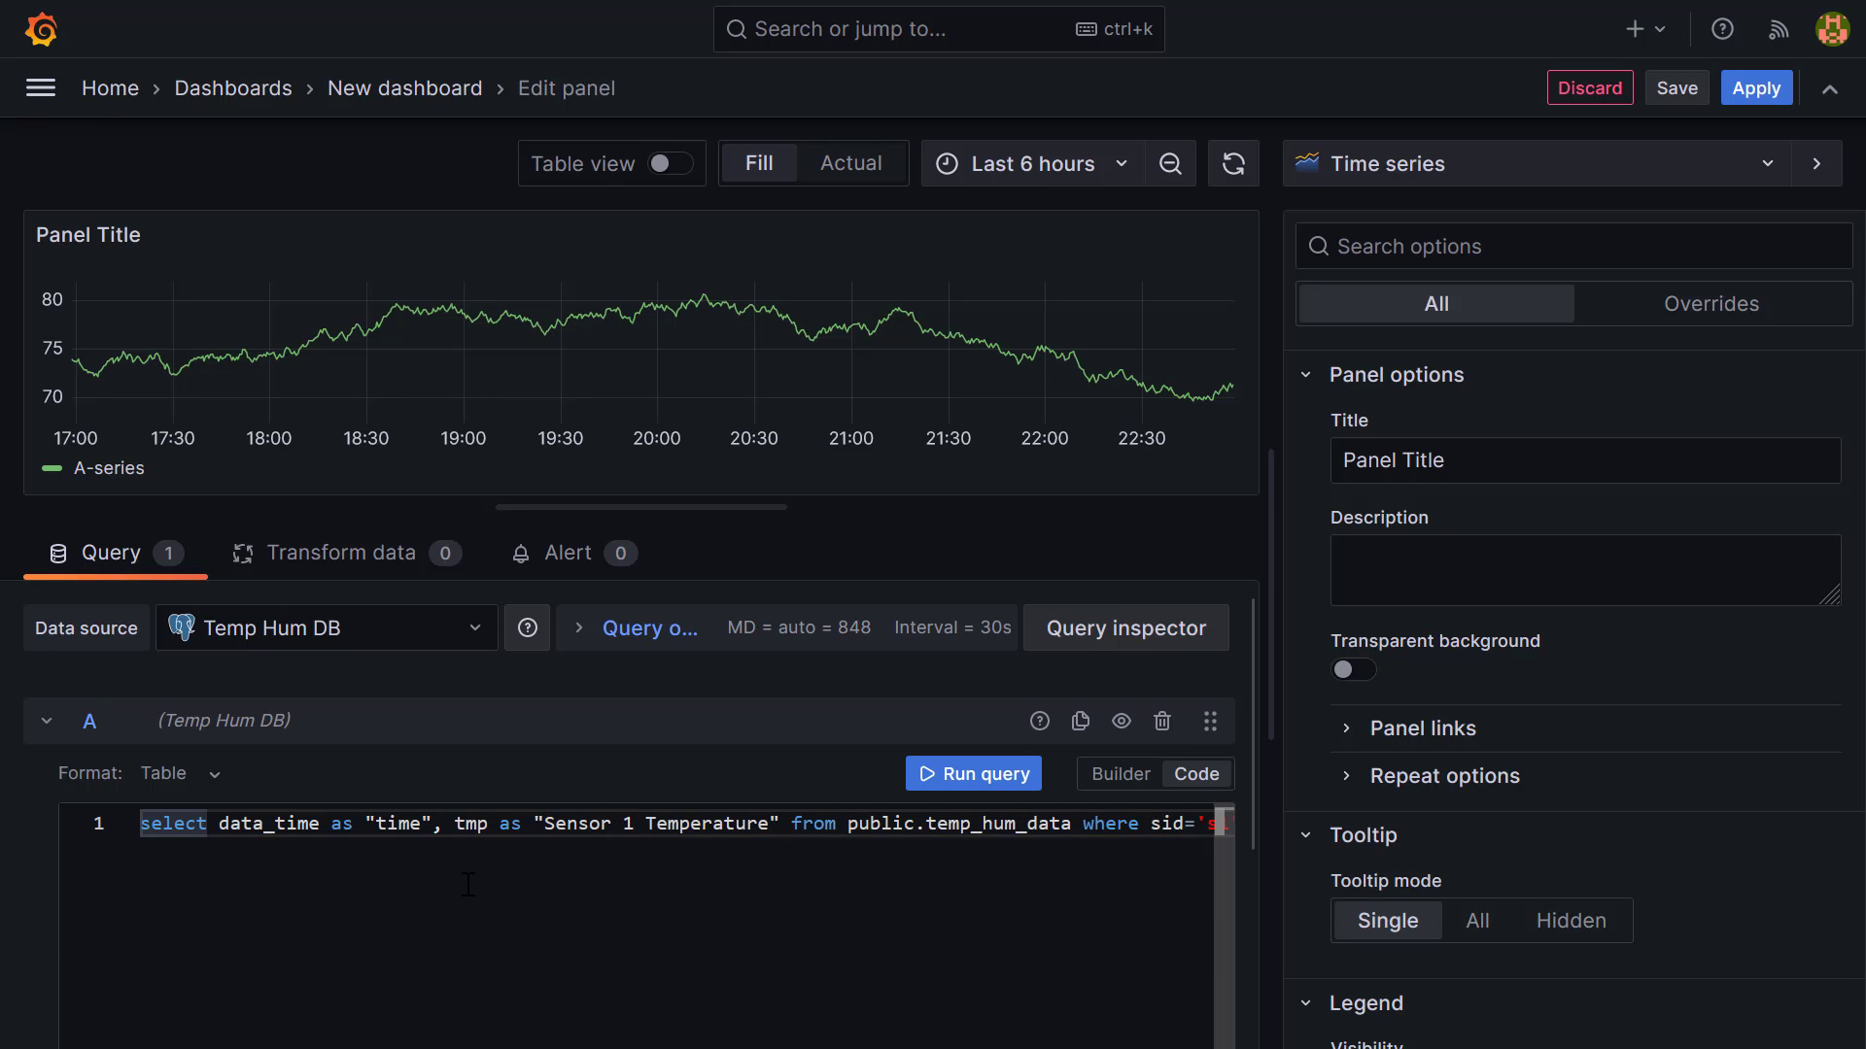
scroll(2, 919, down, 1)
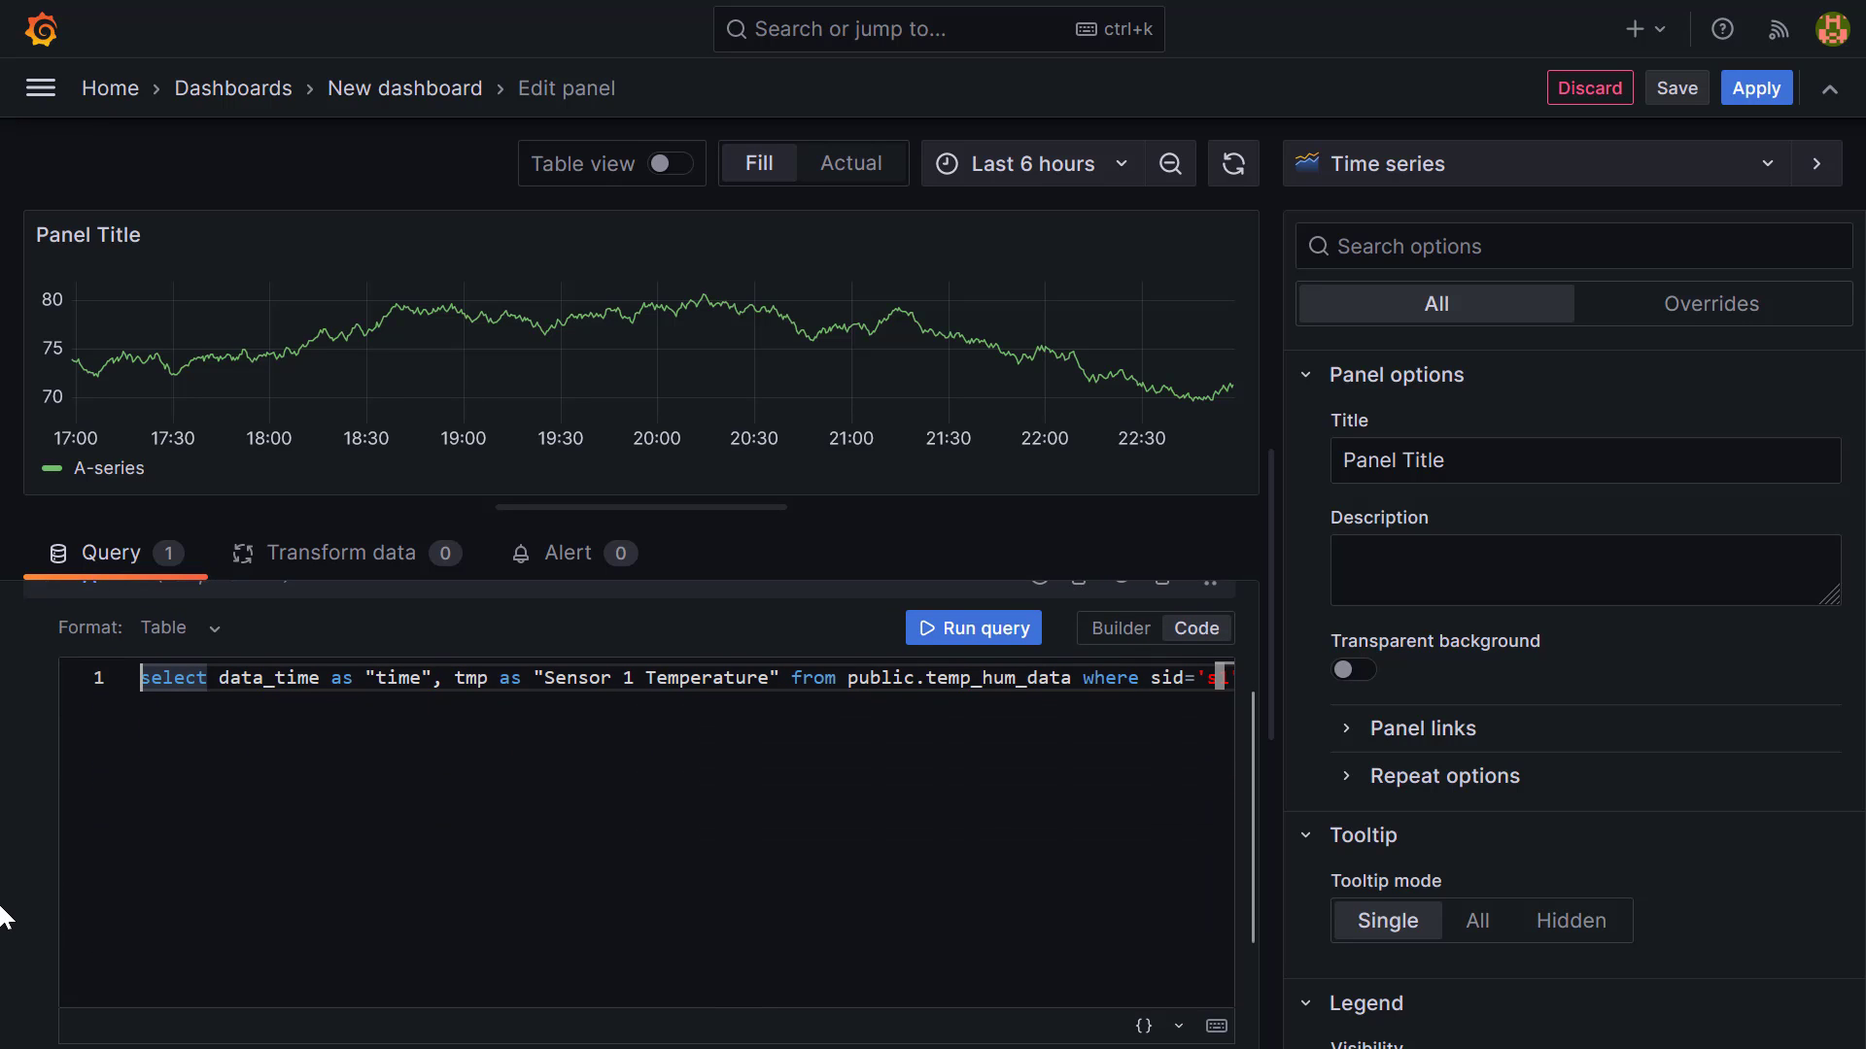
- Reformat the panel's SQL query into eight indented lines
click(1144, 1027)
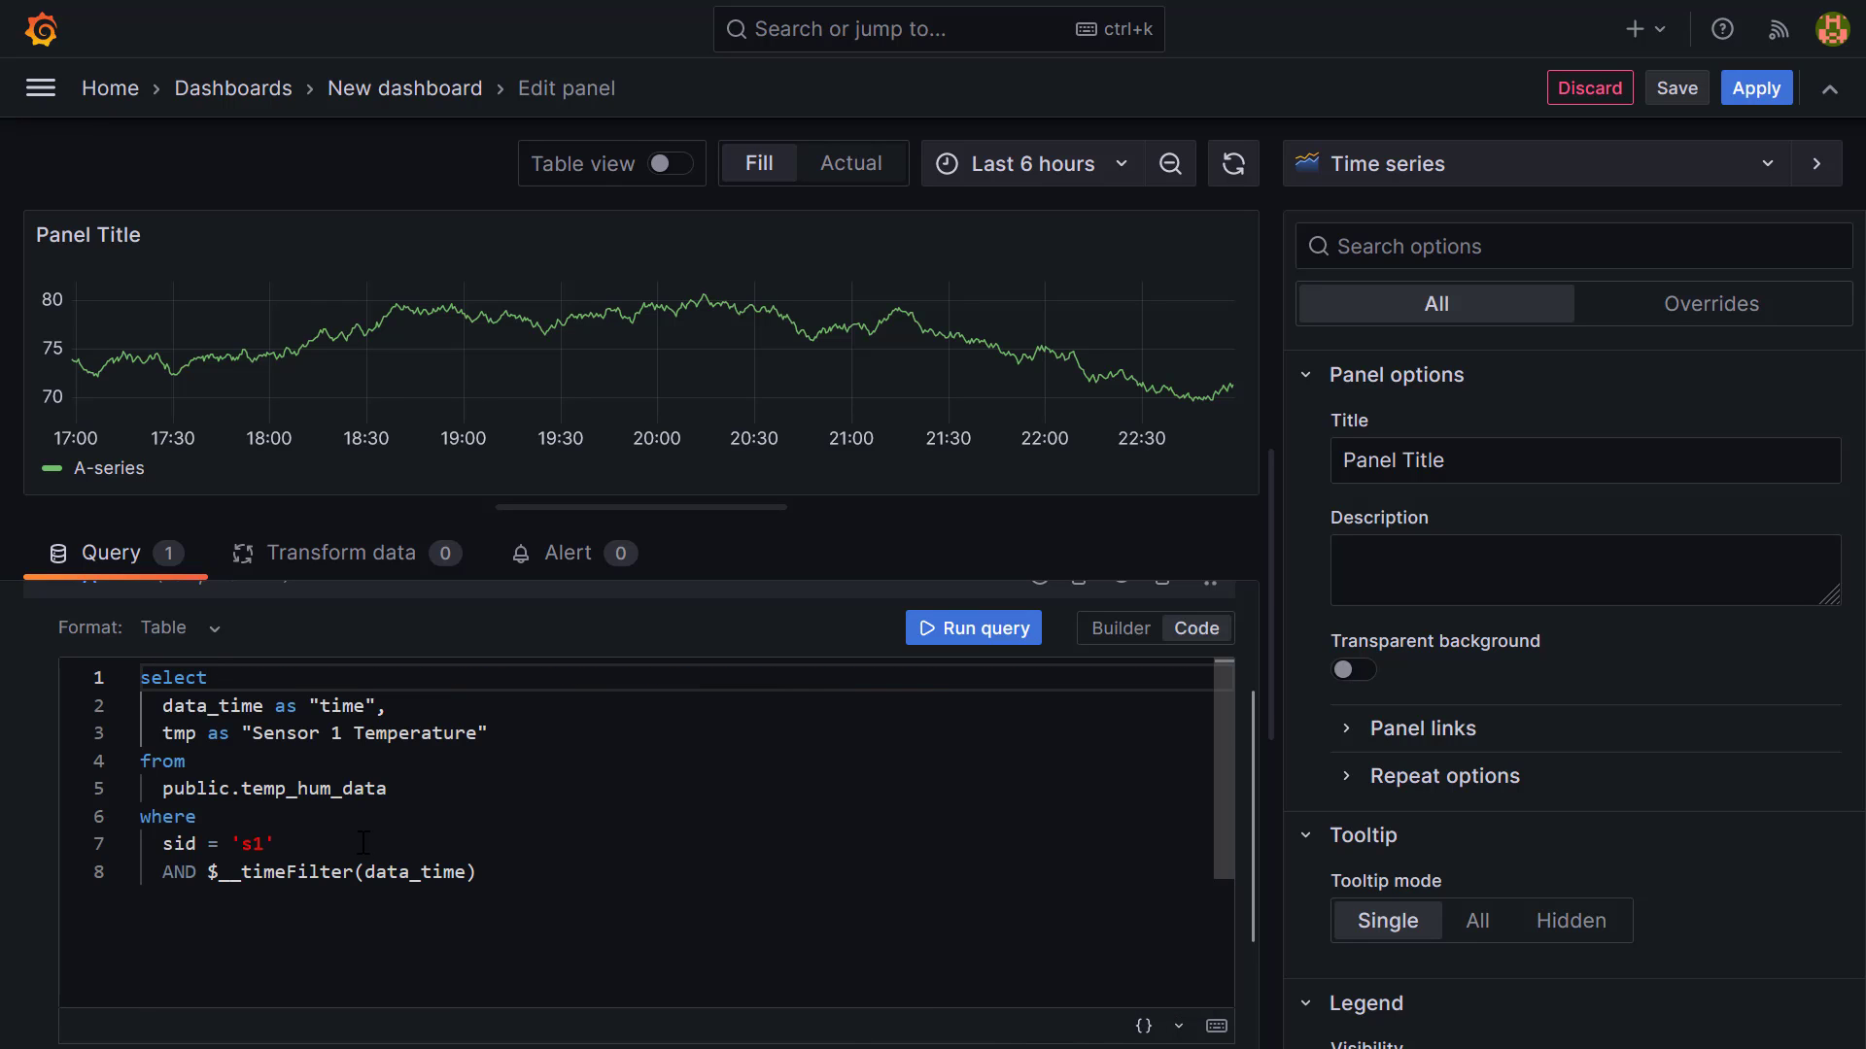
drag(536, 881, 127, 683)
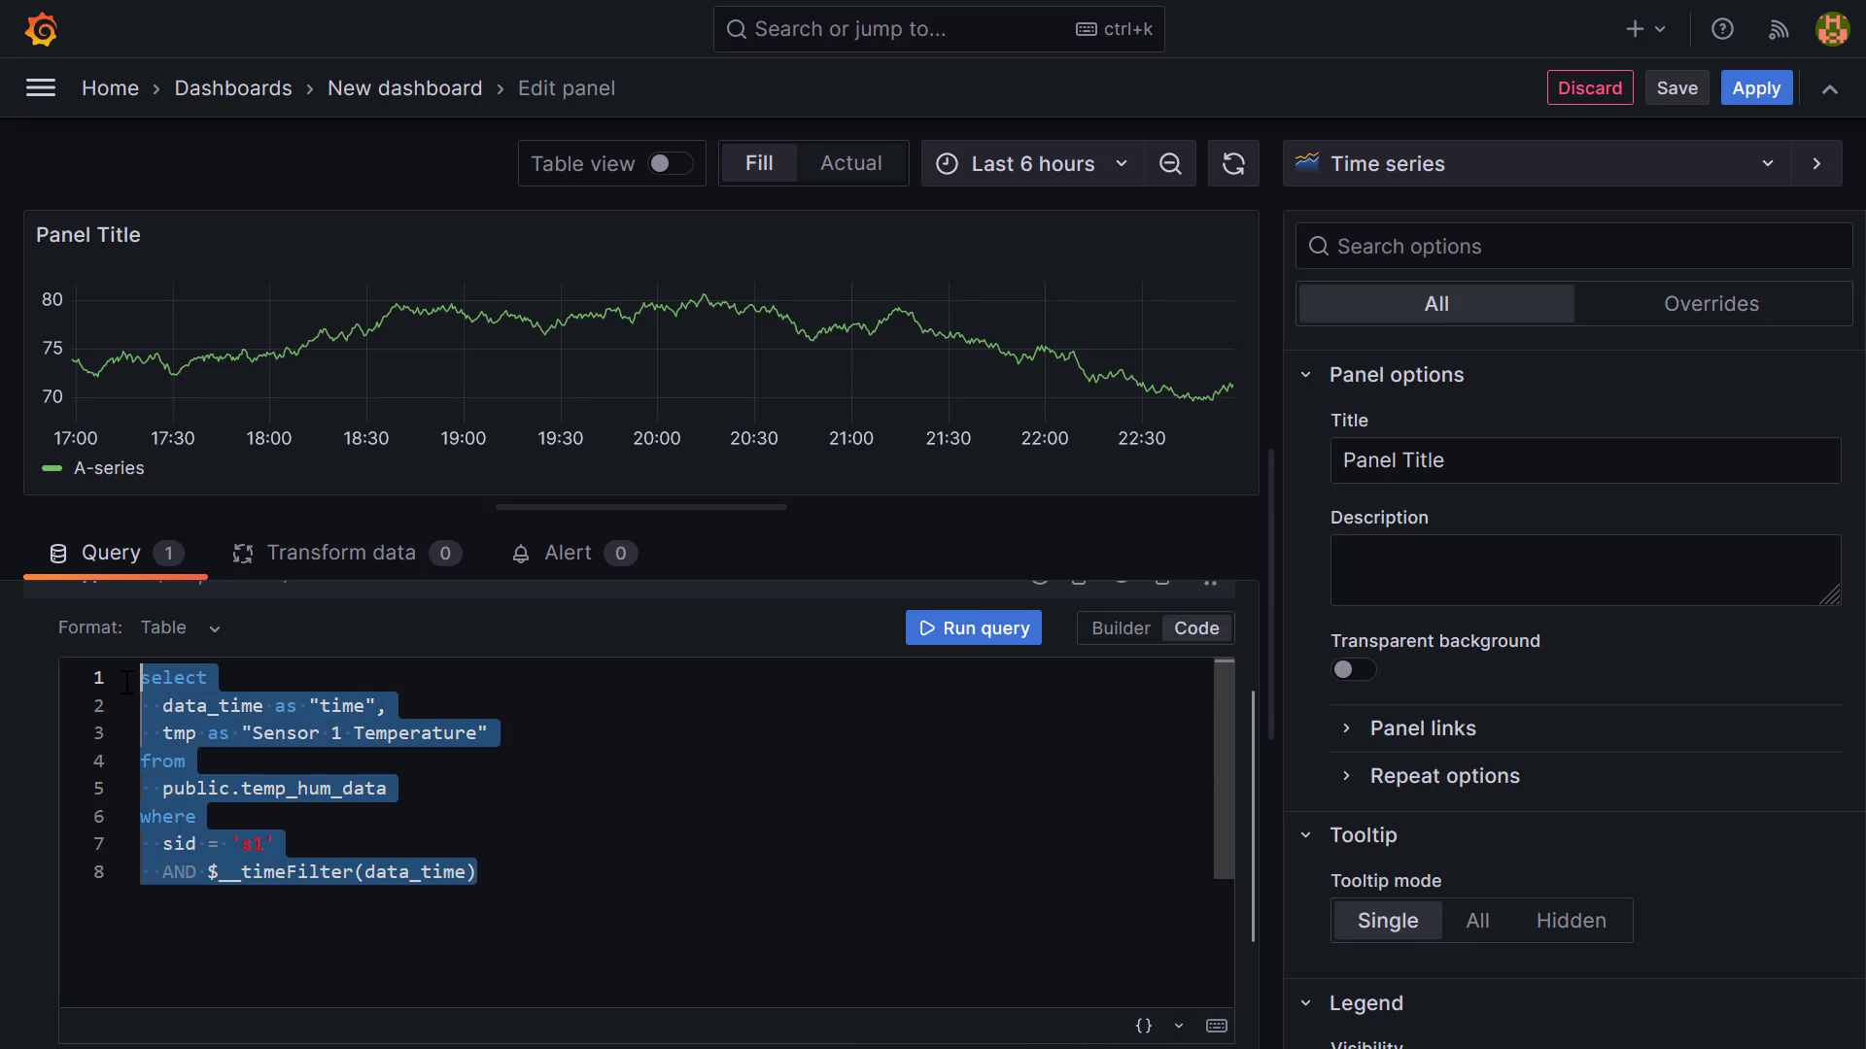
click(197, 816)
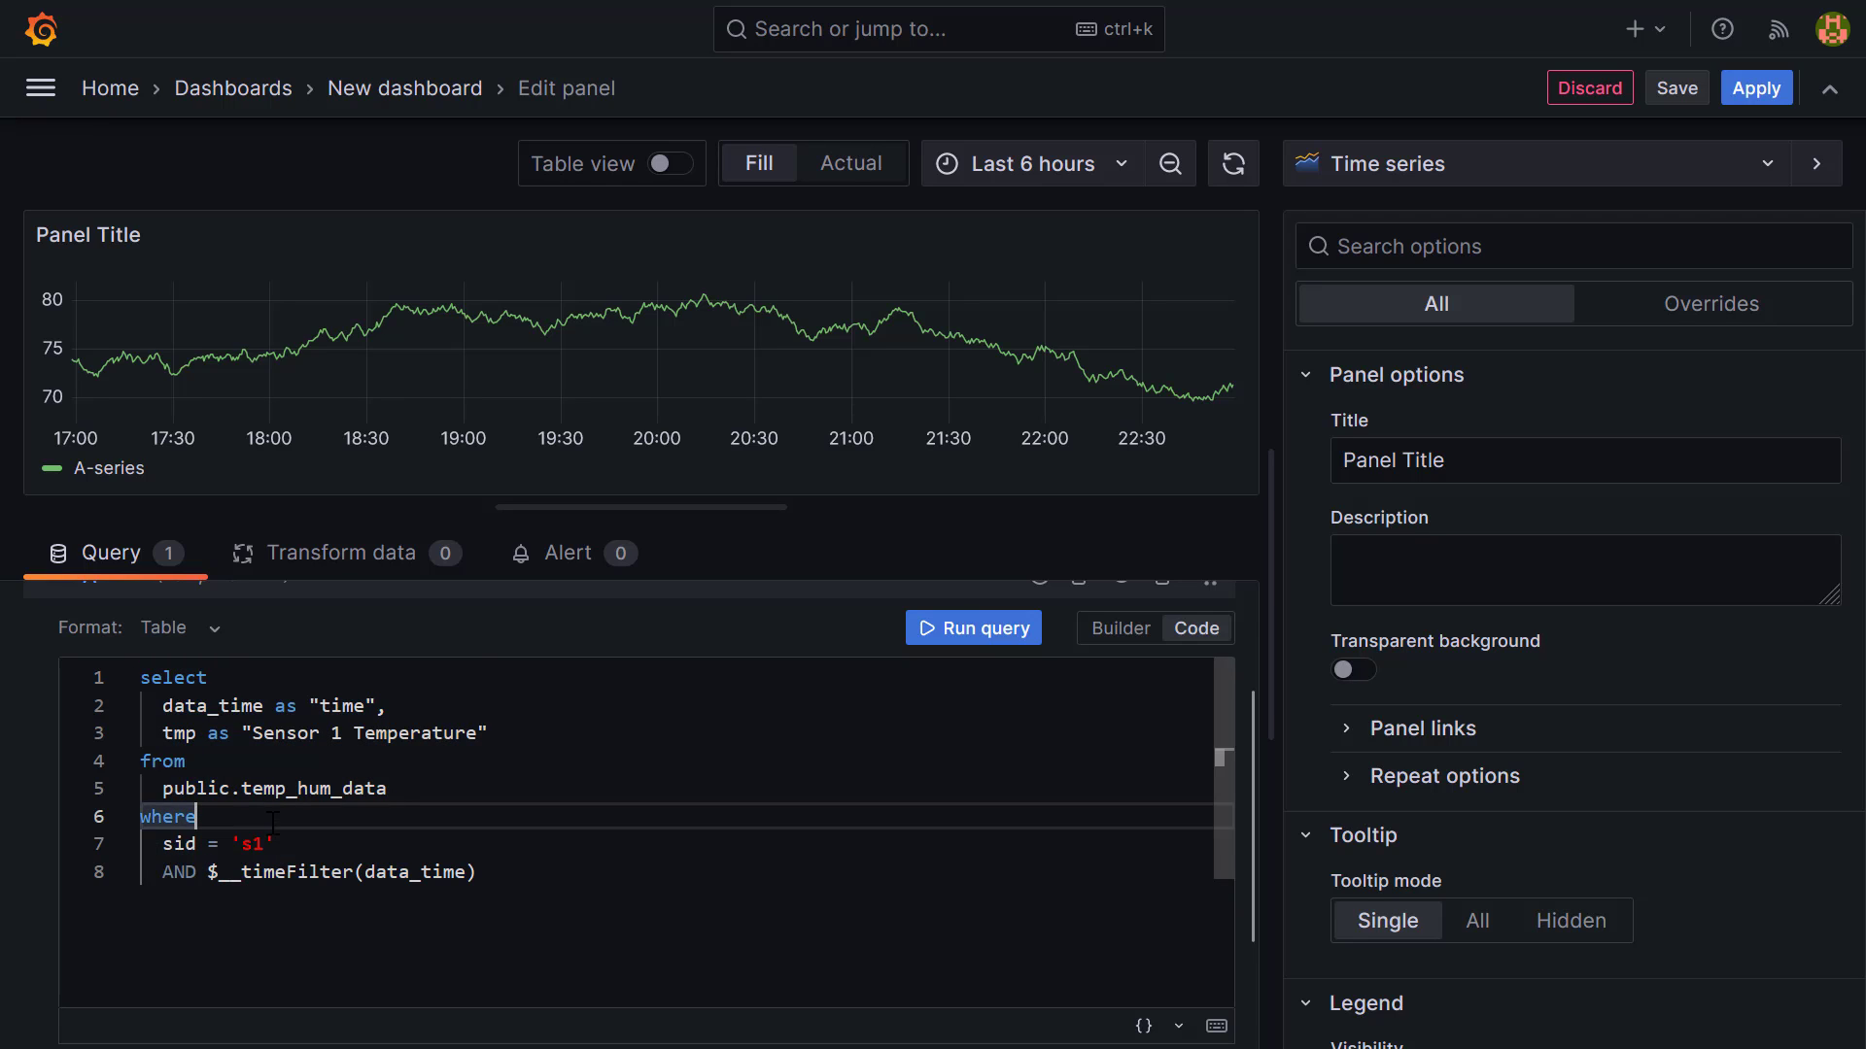
- Review the time alias, tmp column, temp_hum_data table, sid = 's1' and time filter lines
drag(176, 707, 375, 702)
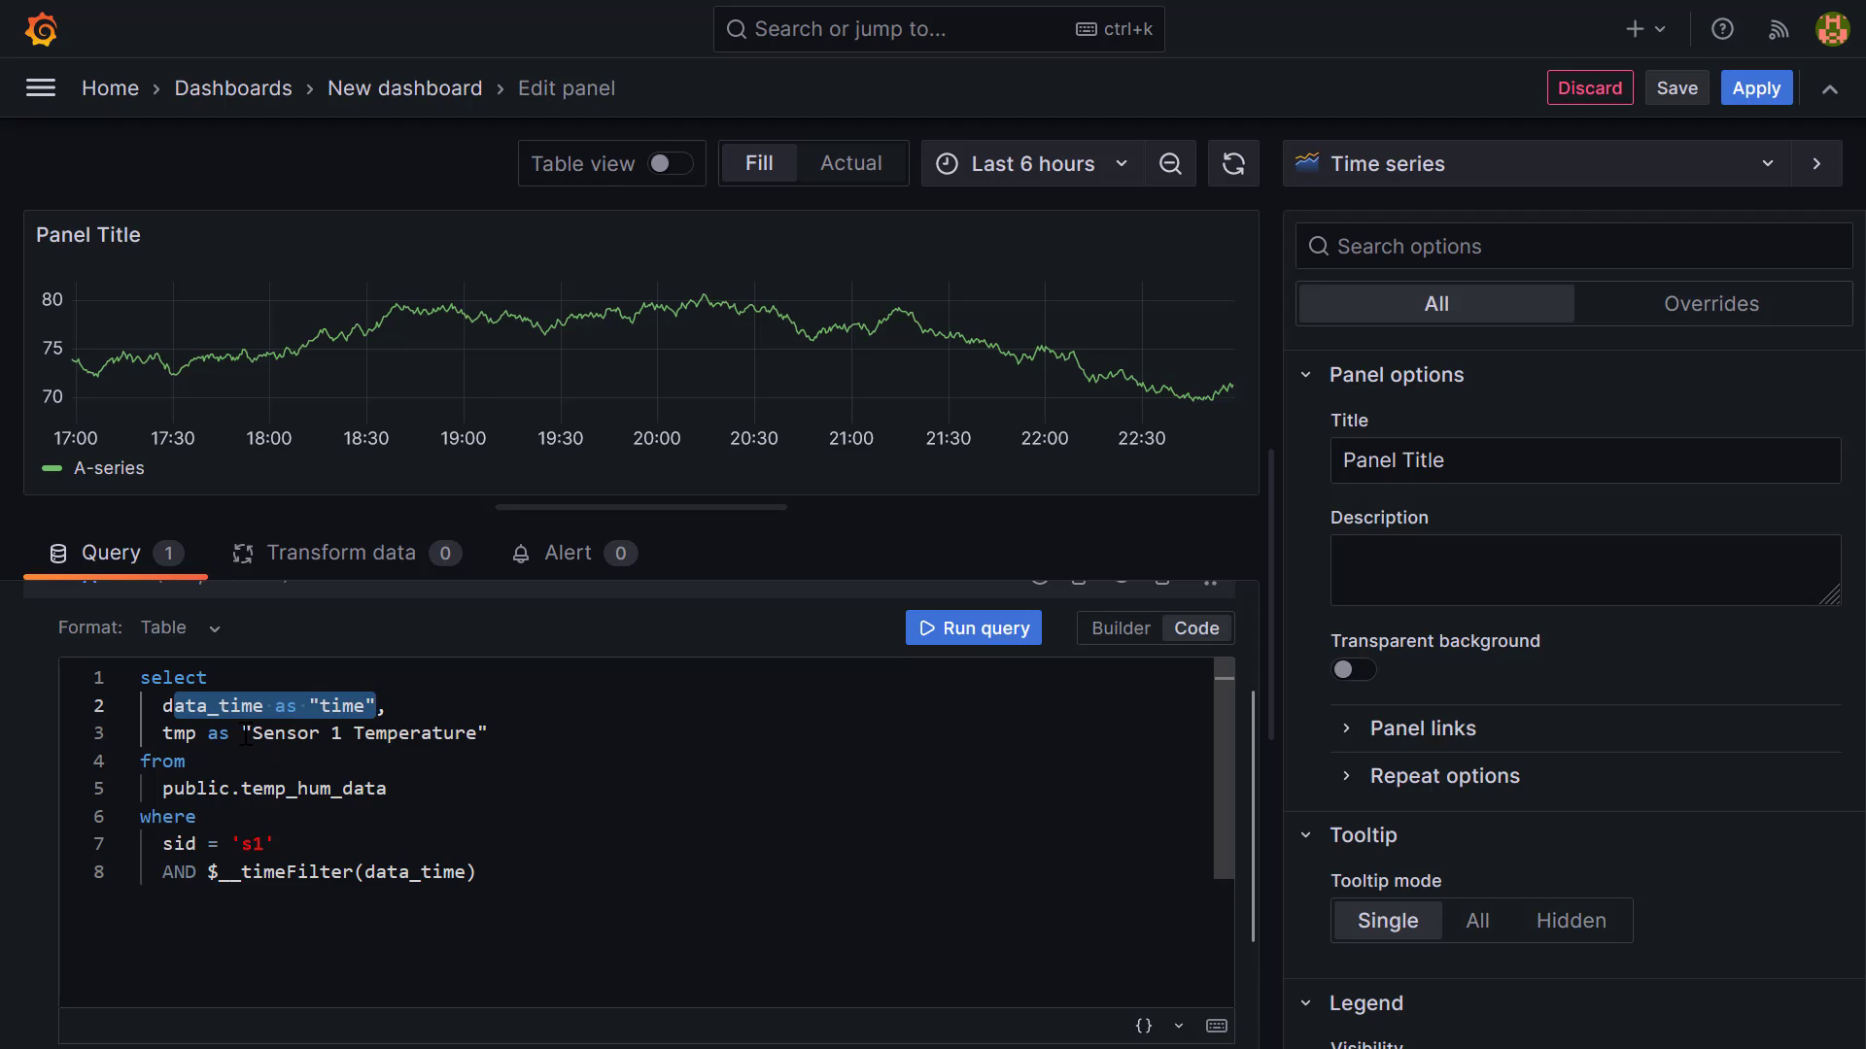
click(163, 732)
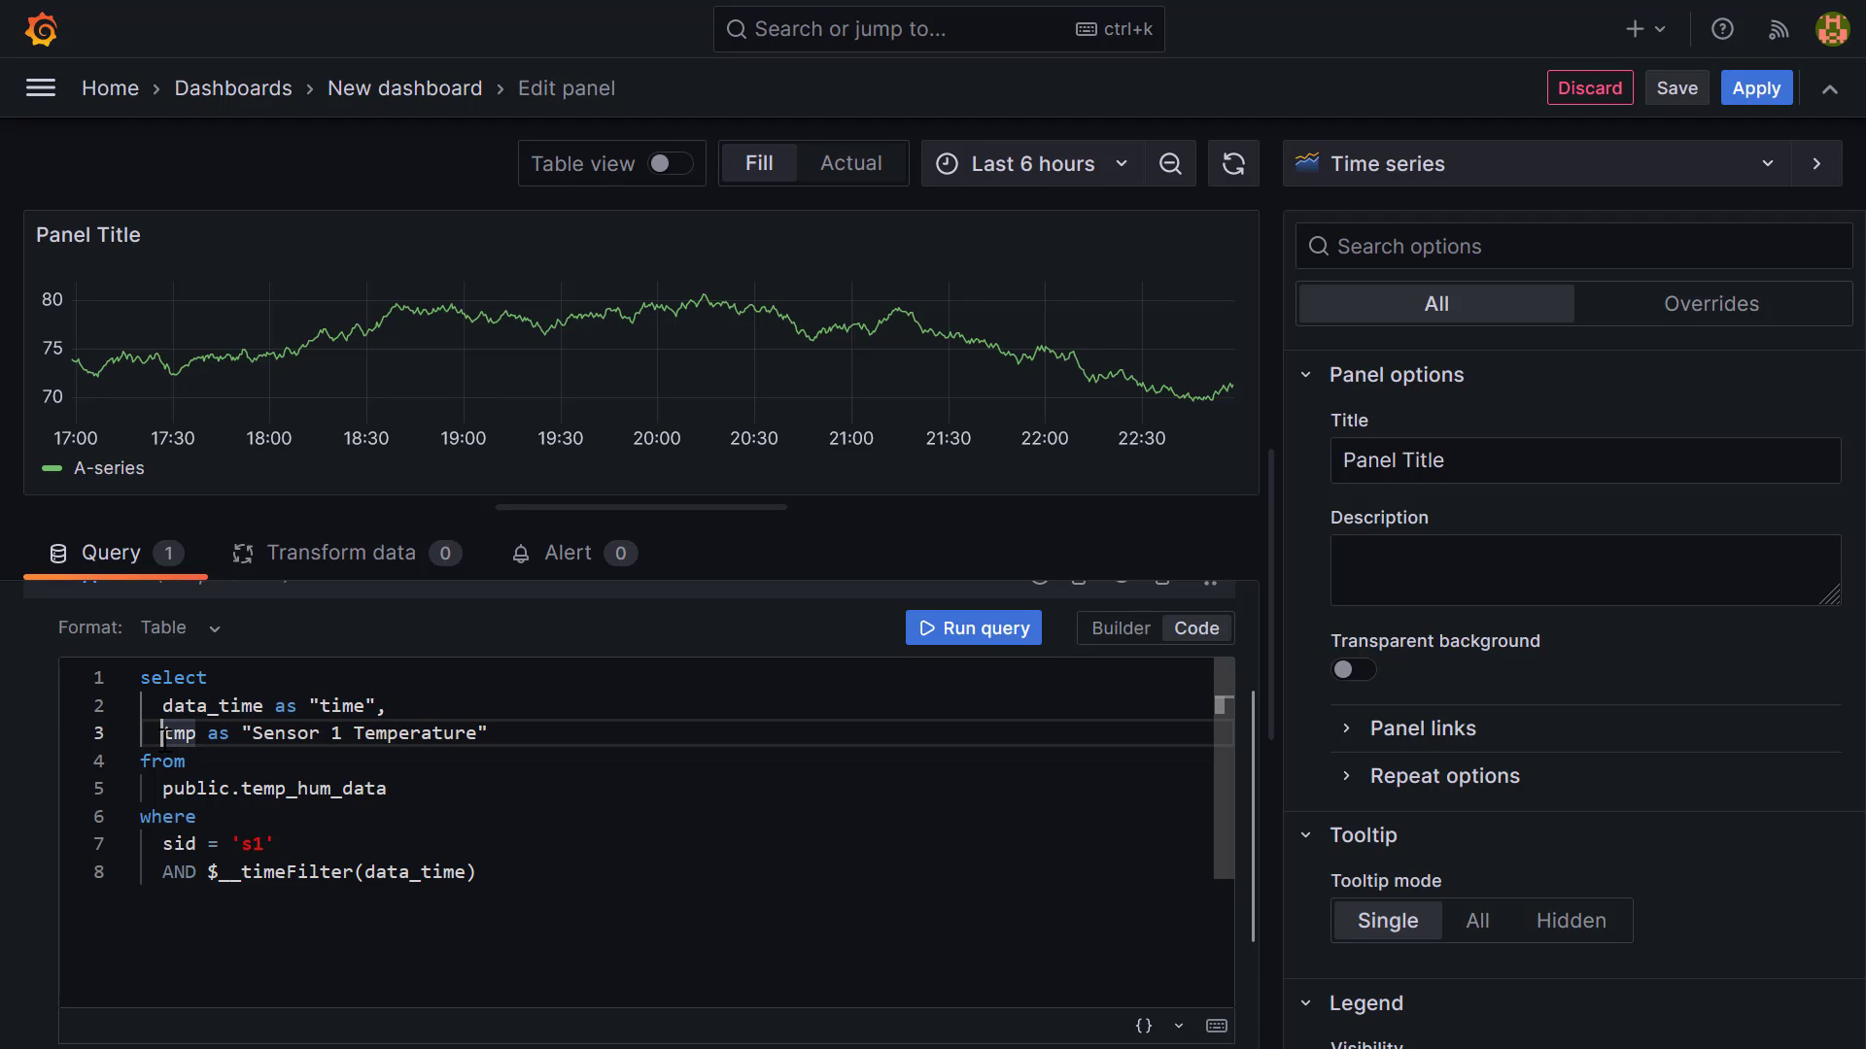
drag(163, 731, 198, 735)
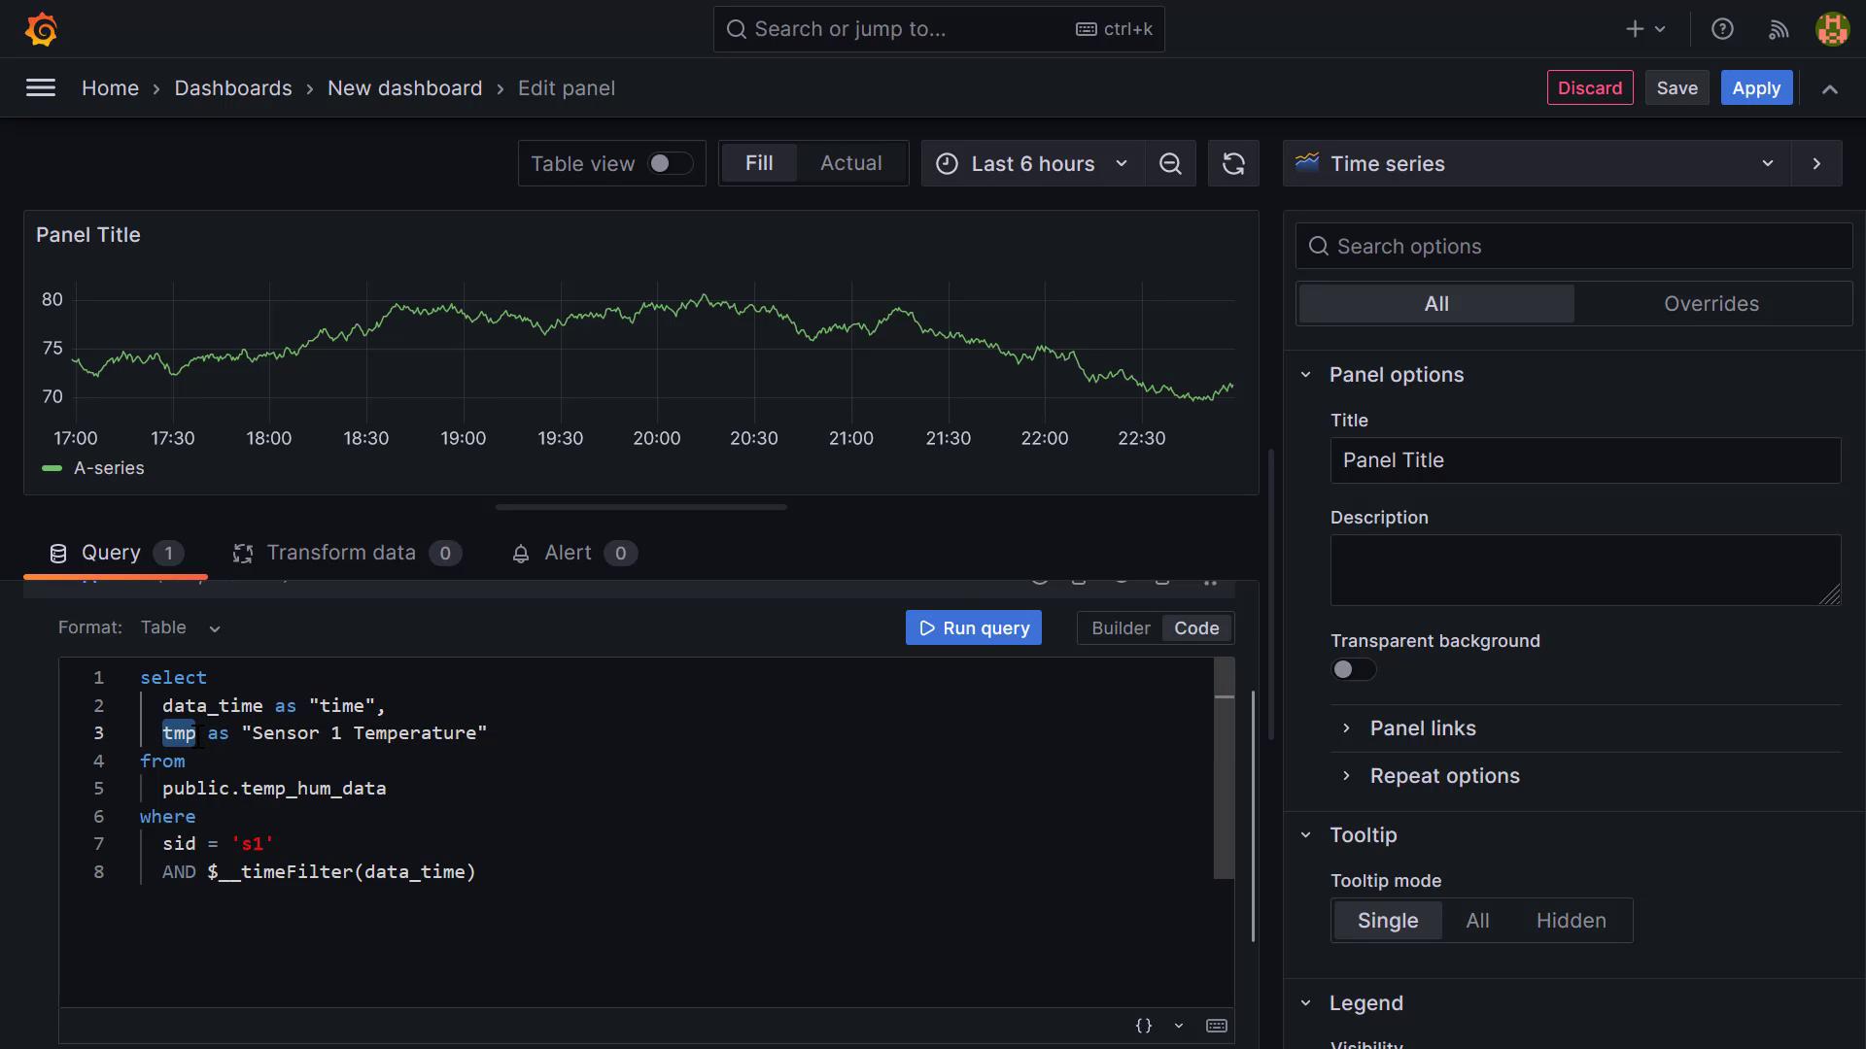
drag(252, 734, 163, 788)
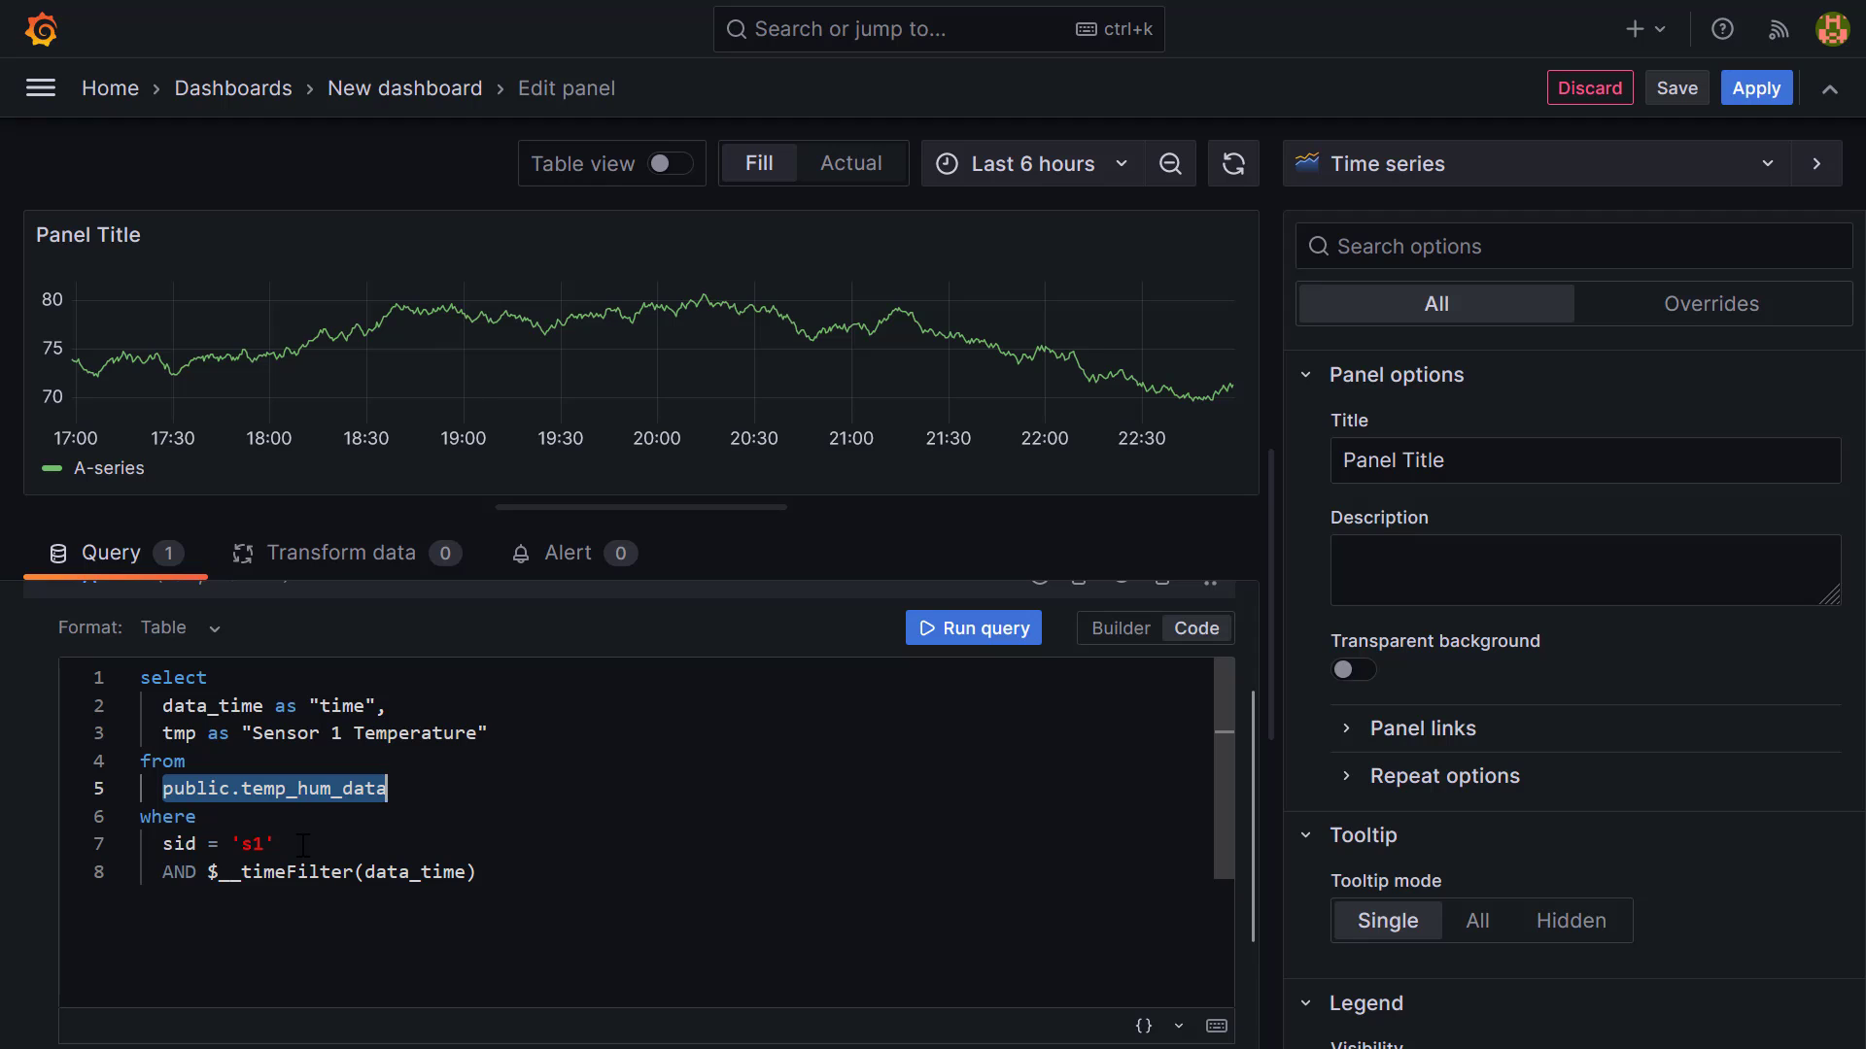
drag(291, 843, 163, 844)
drag(283, 871, 477, 872)
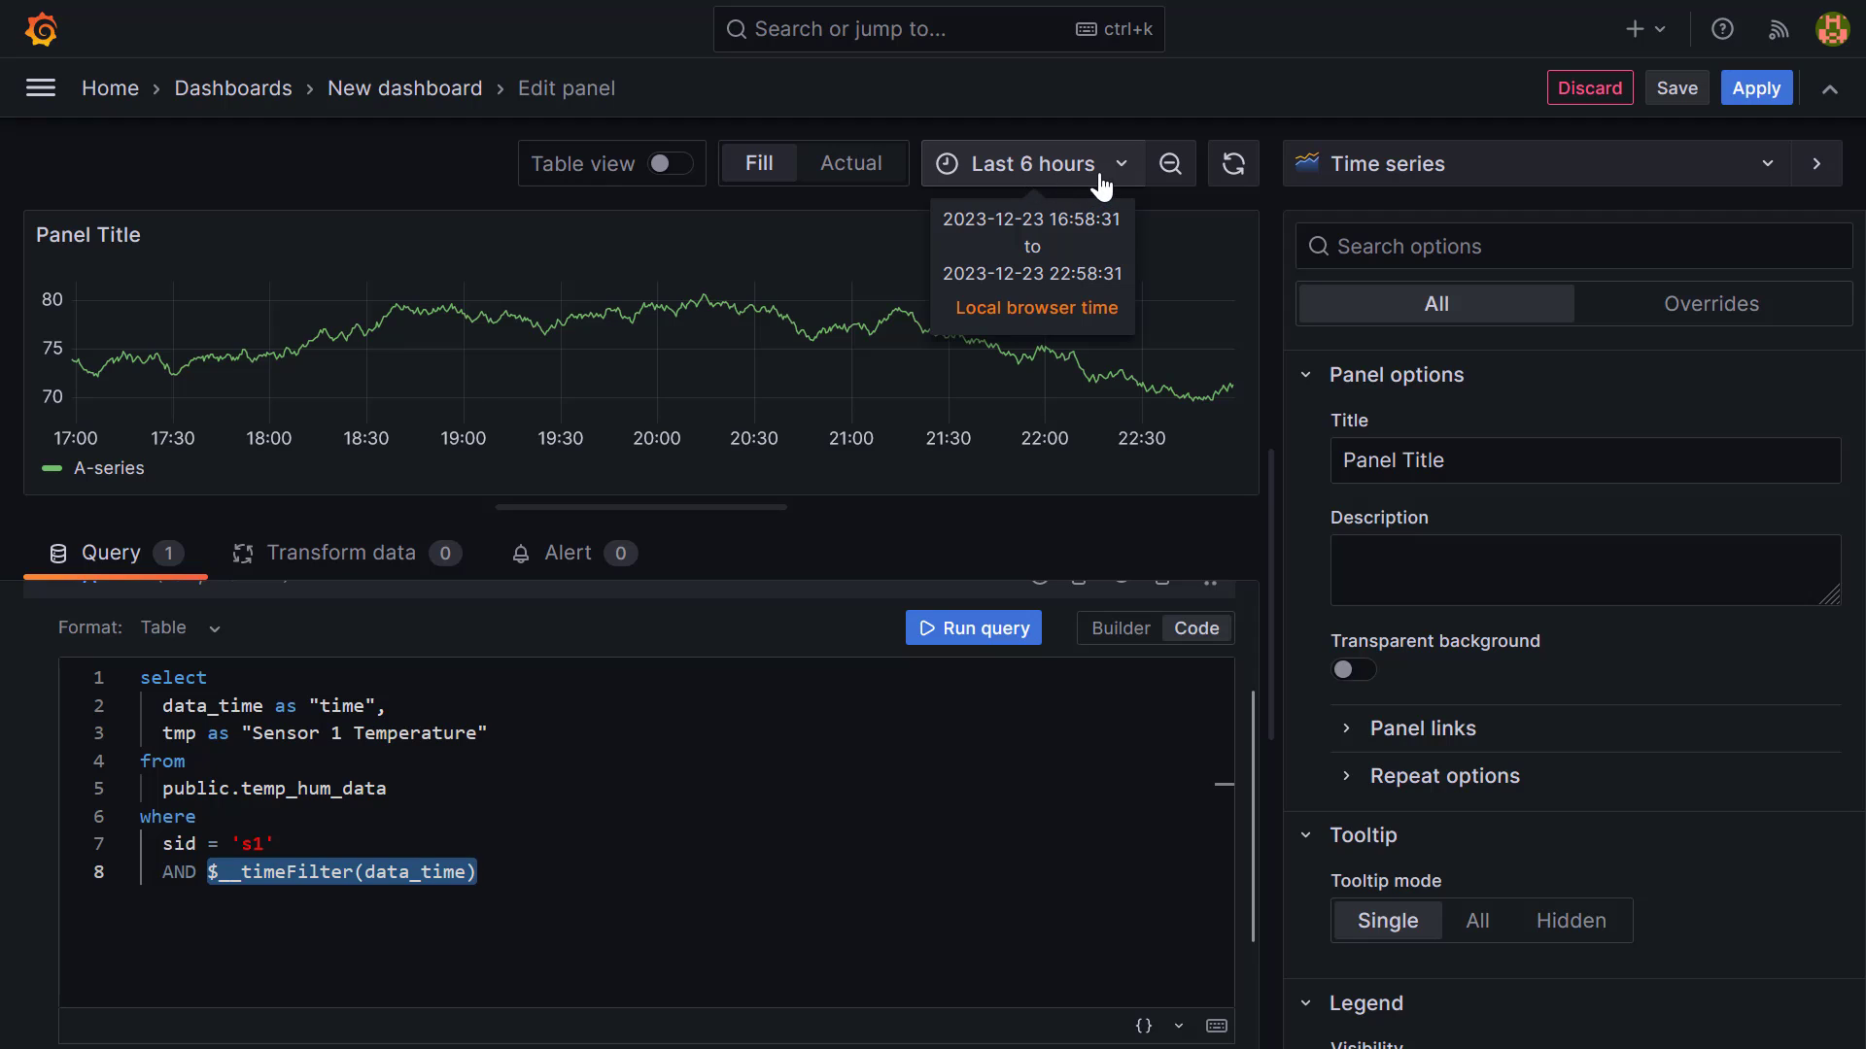
- Rerun the query and review its time alias and $__timeFilter condition
click(540, 873)
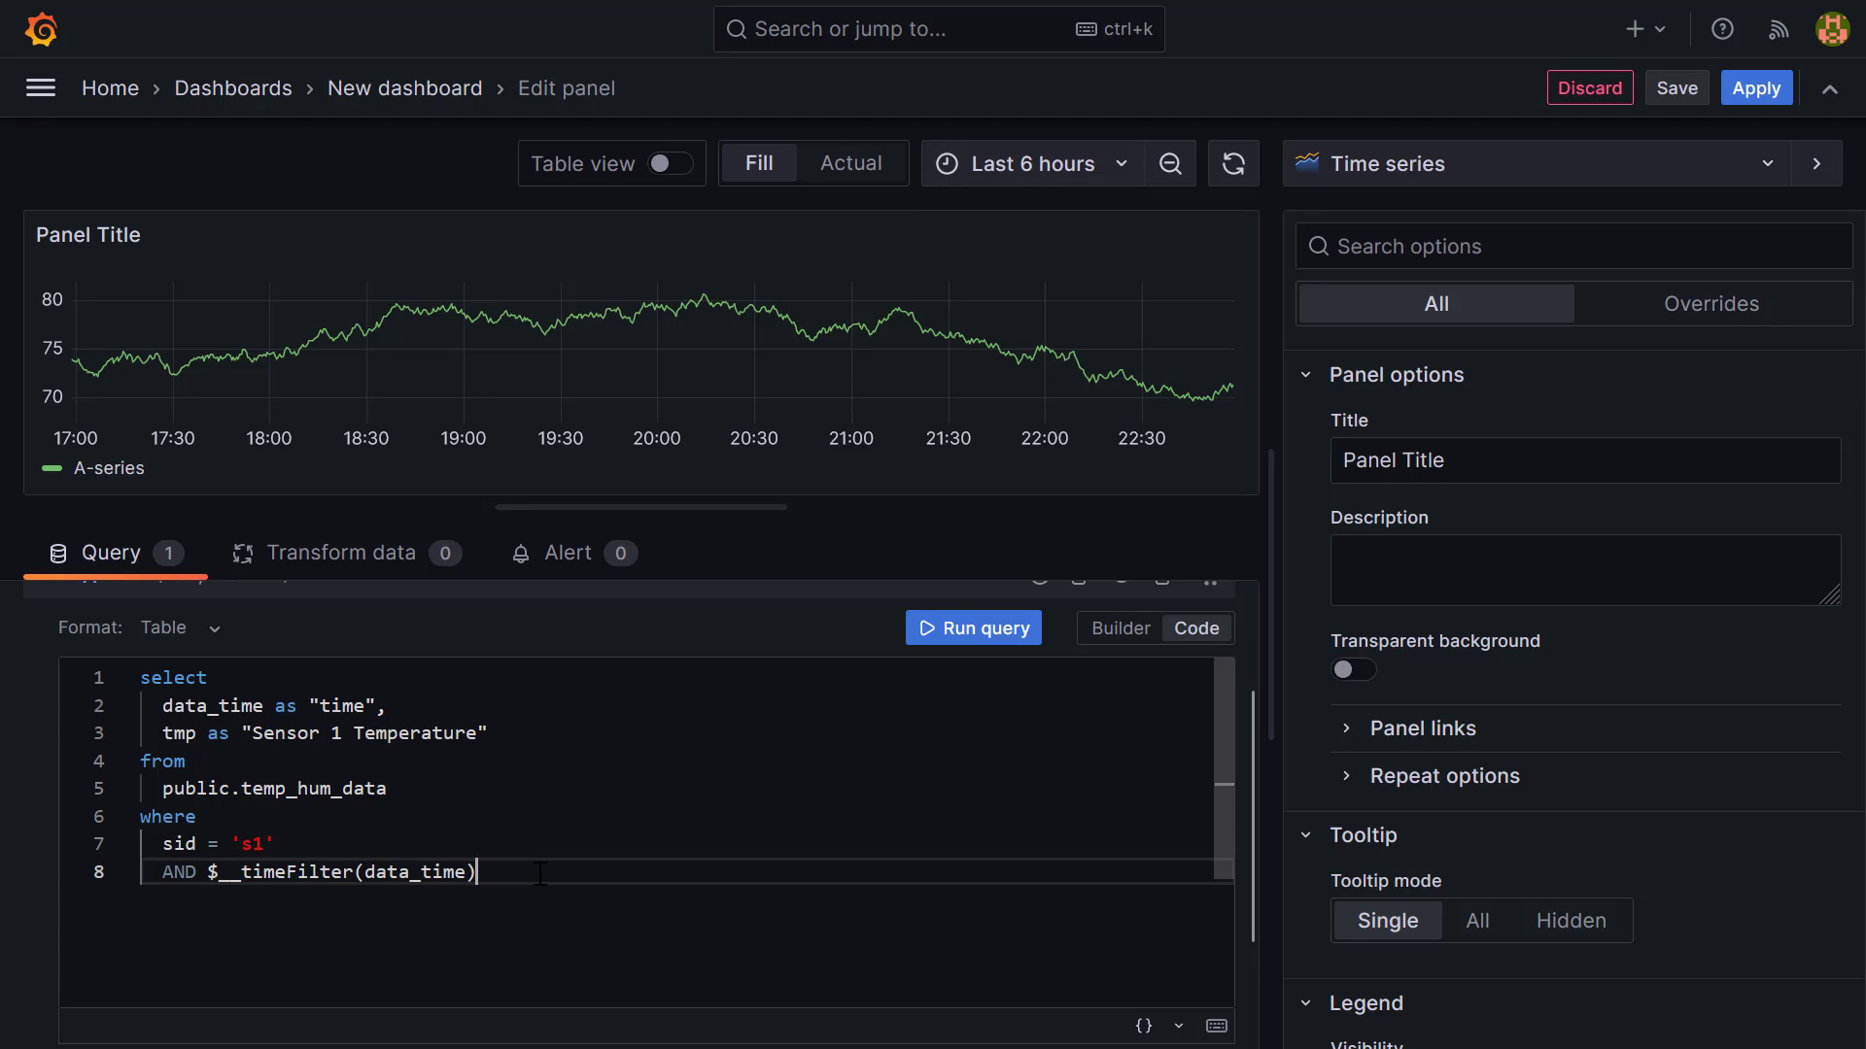
click(1236, 167)
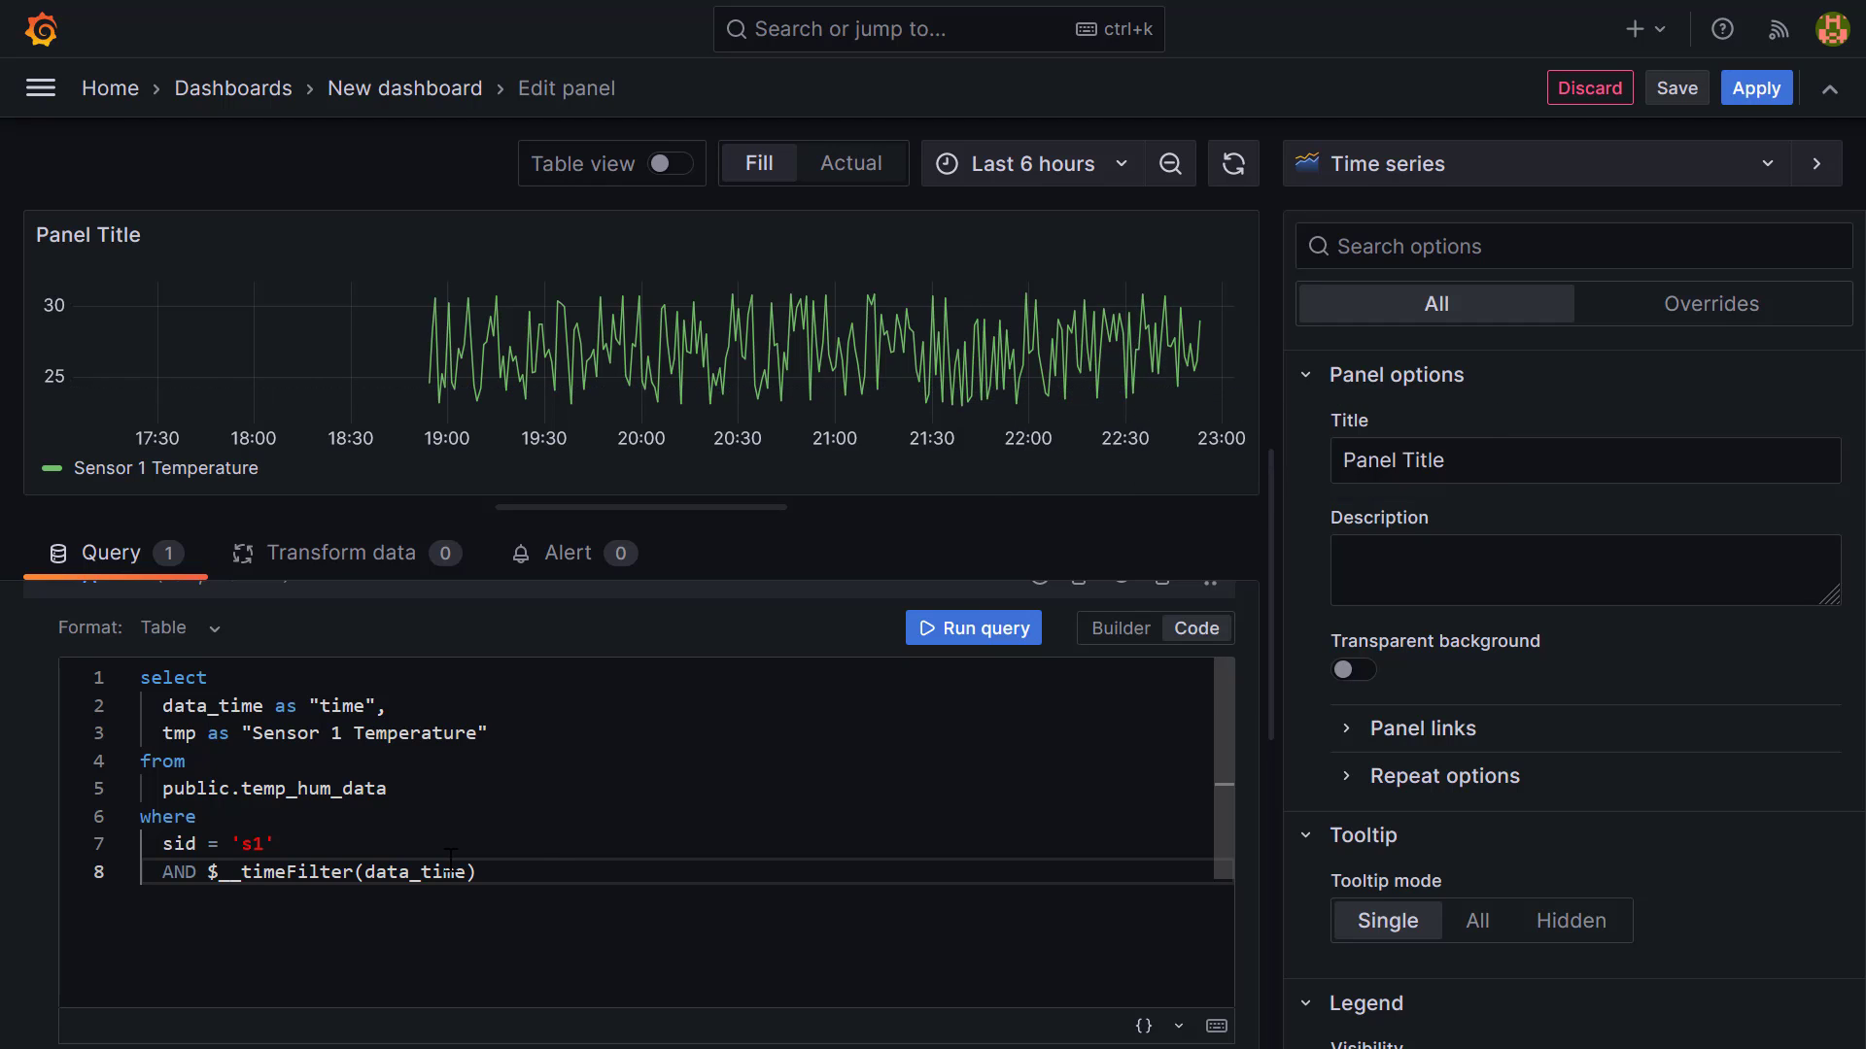
drag(207, 708, 396, 719)
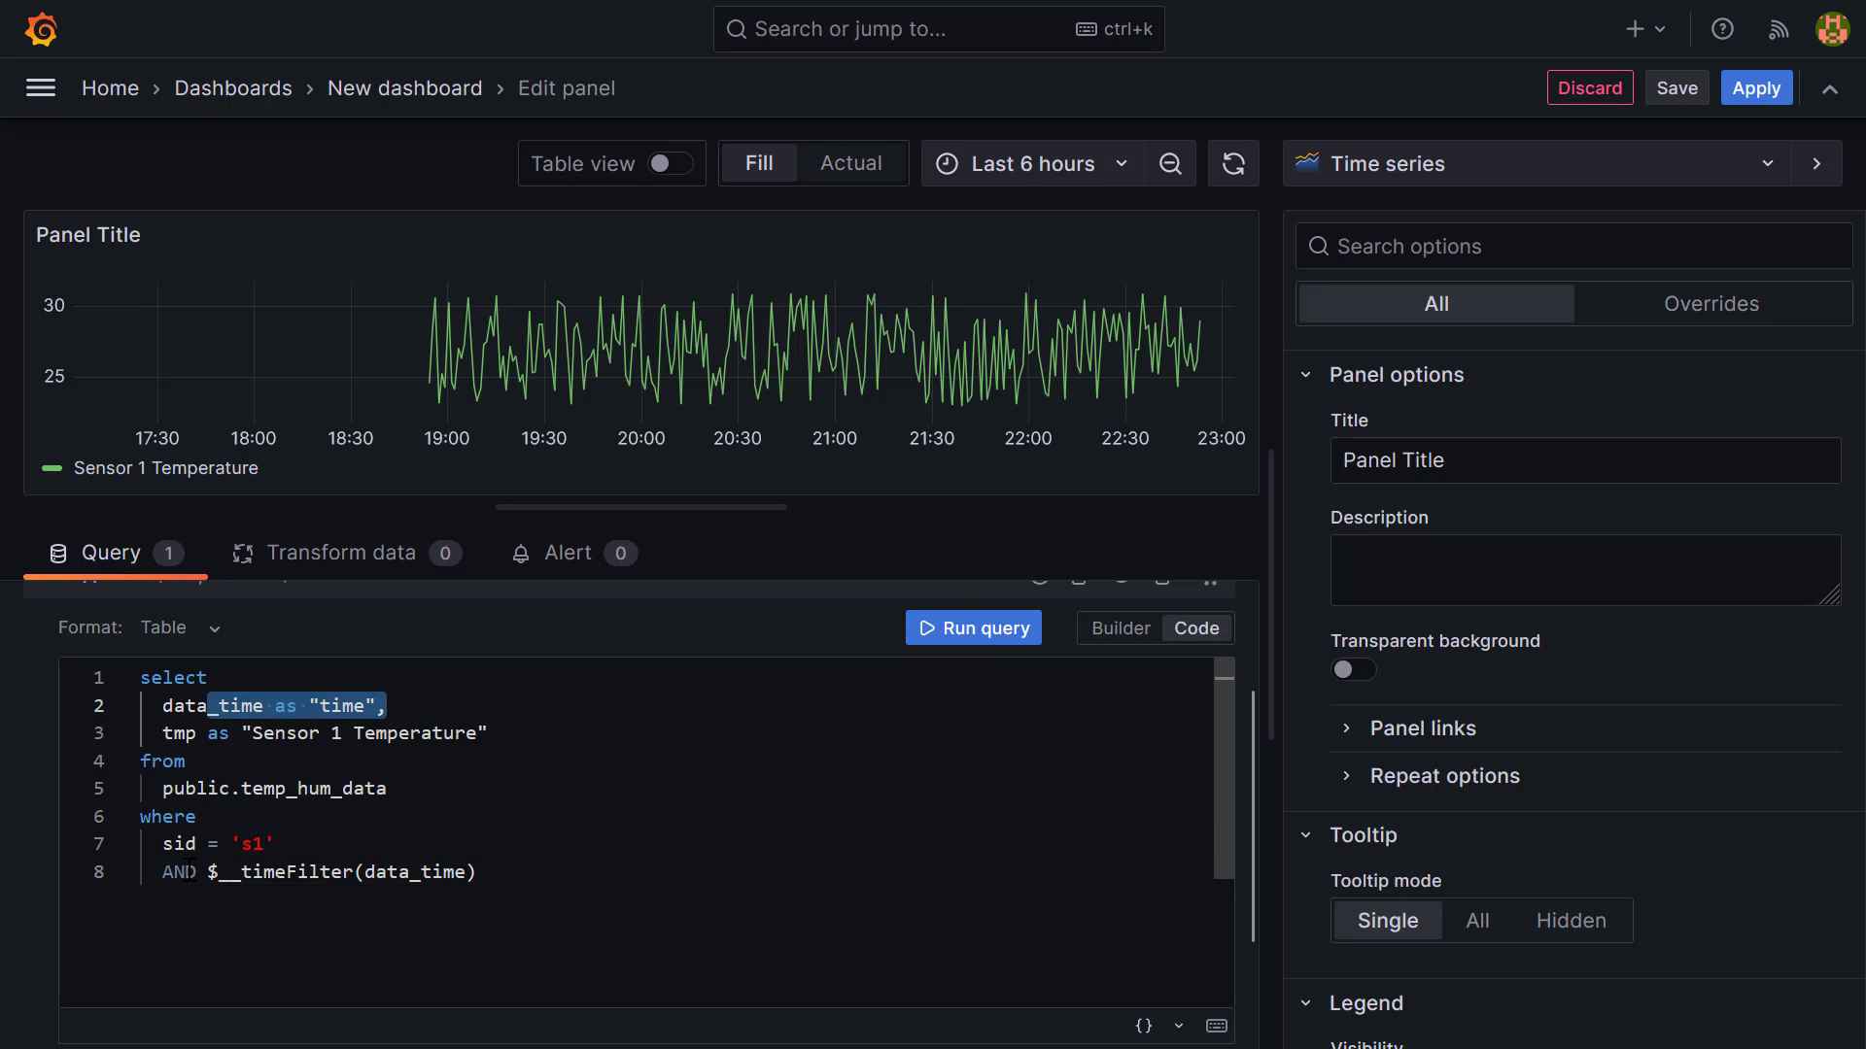
drag(175, 871, 478, 874)
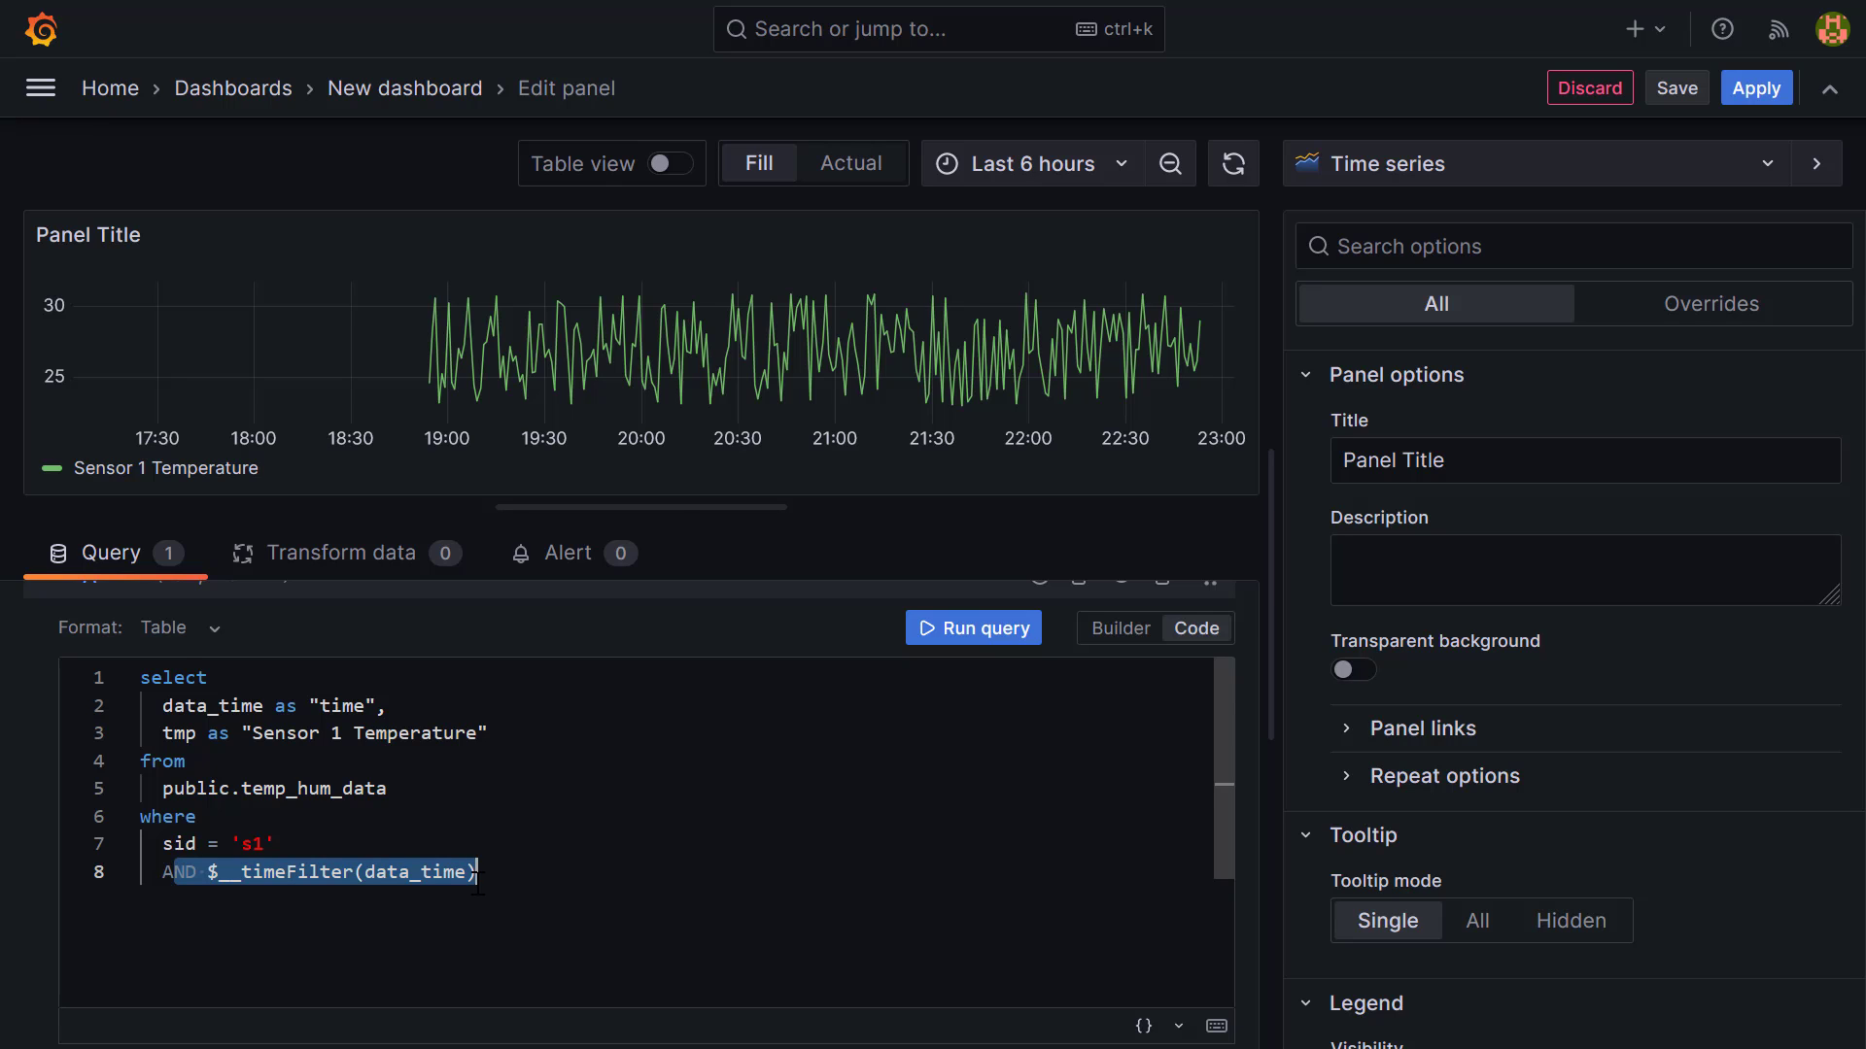
- Set the panel's time range to Last 3 hours
click(1068, 182)
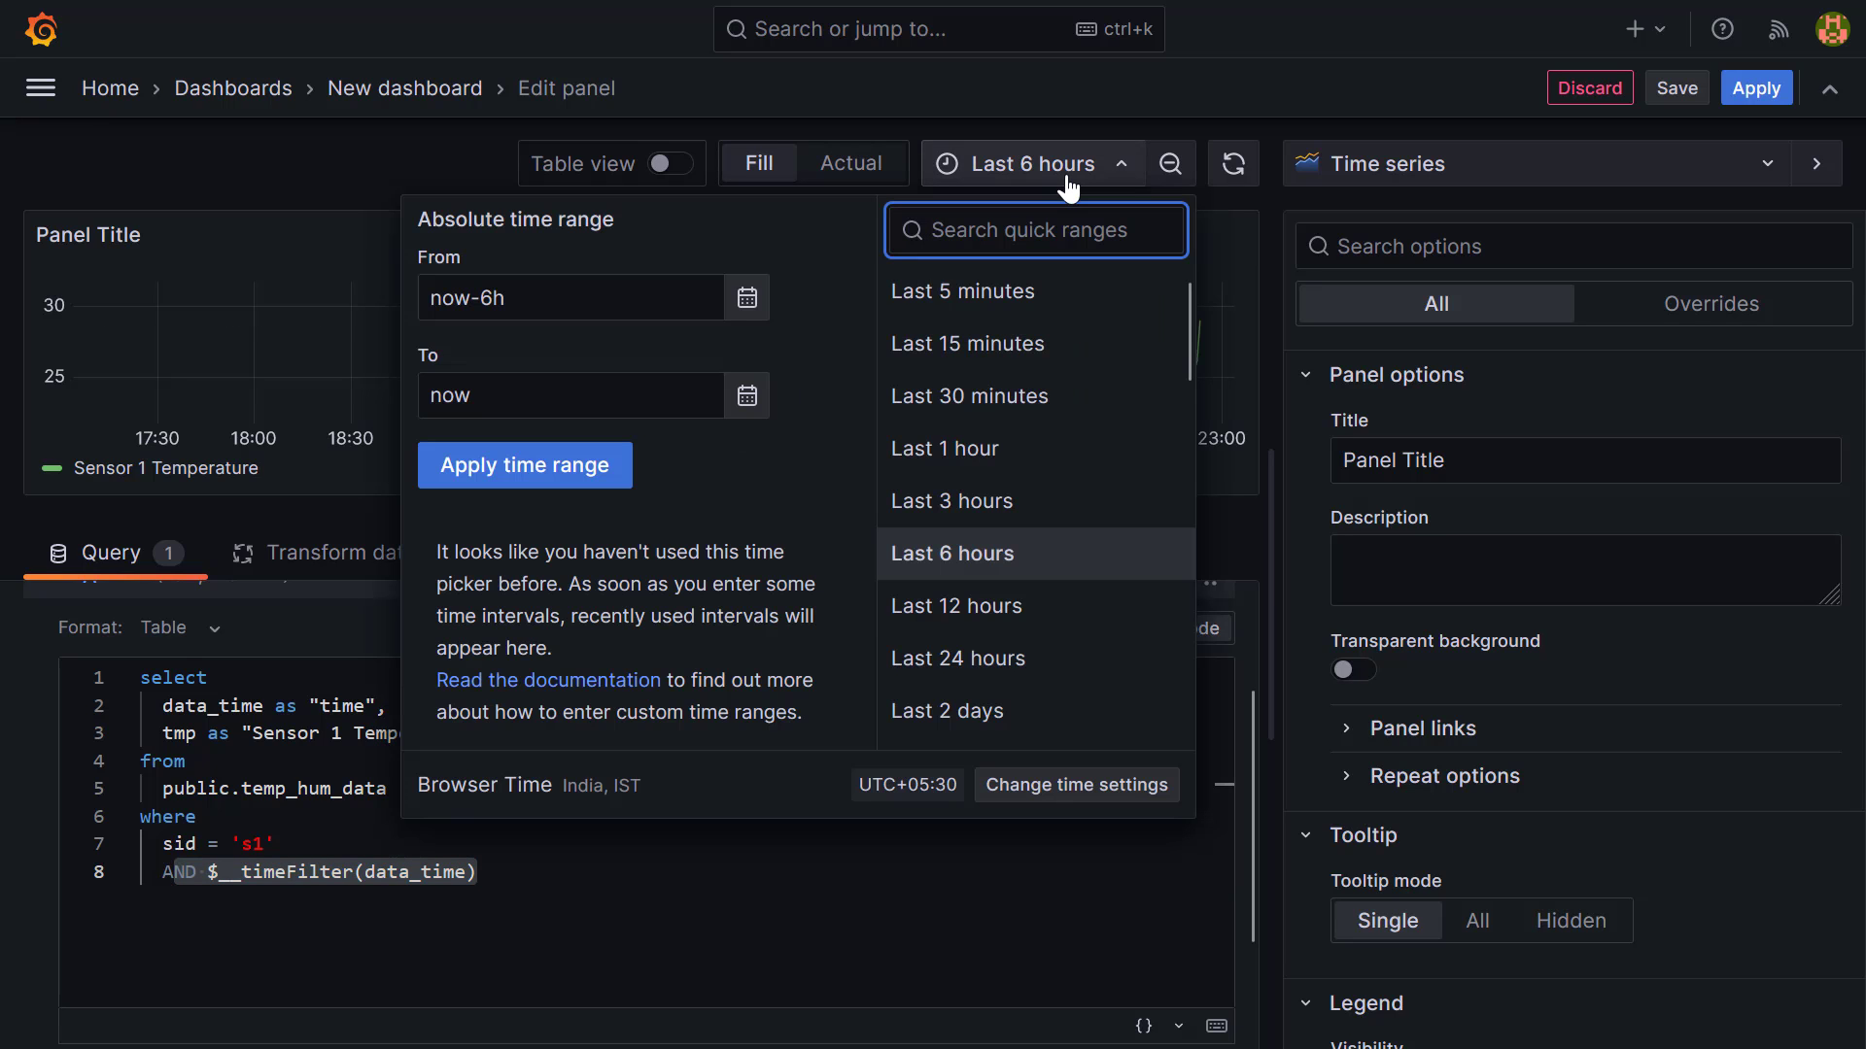
click(1000, 500)
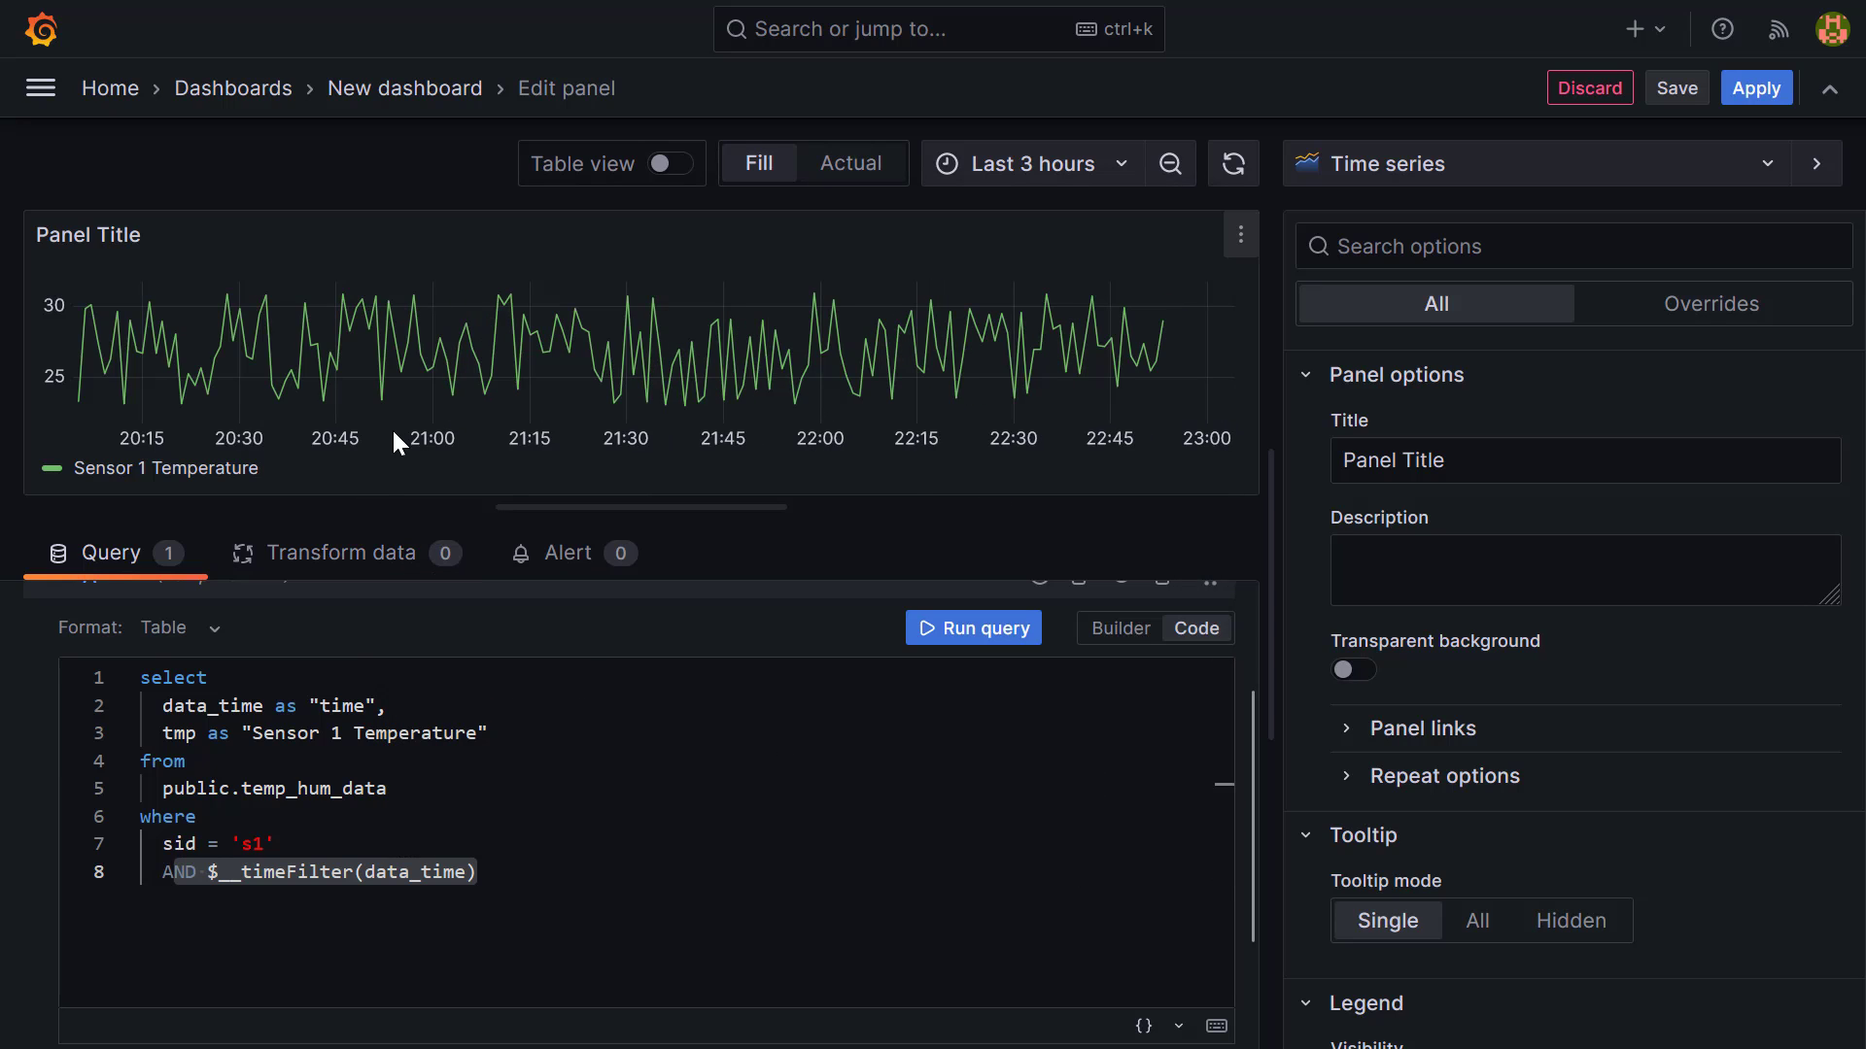
click(661, 843)
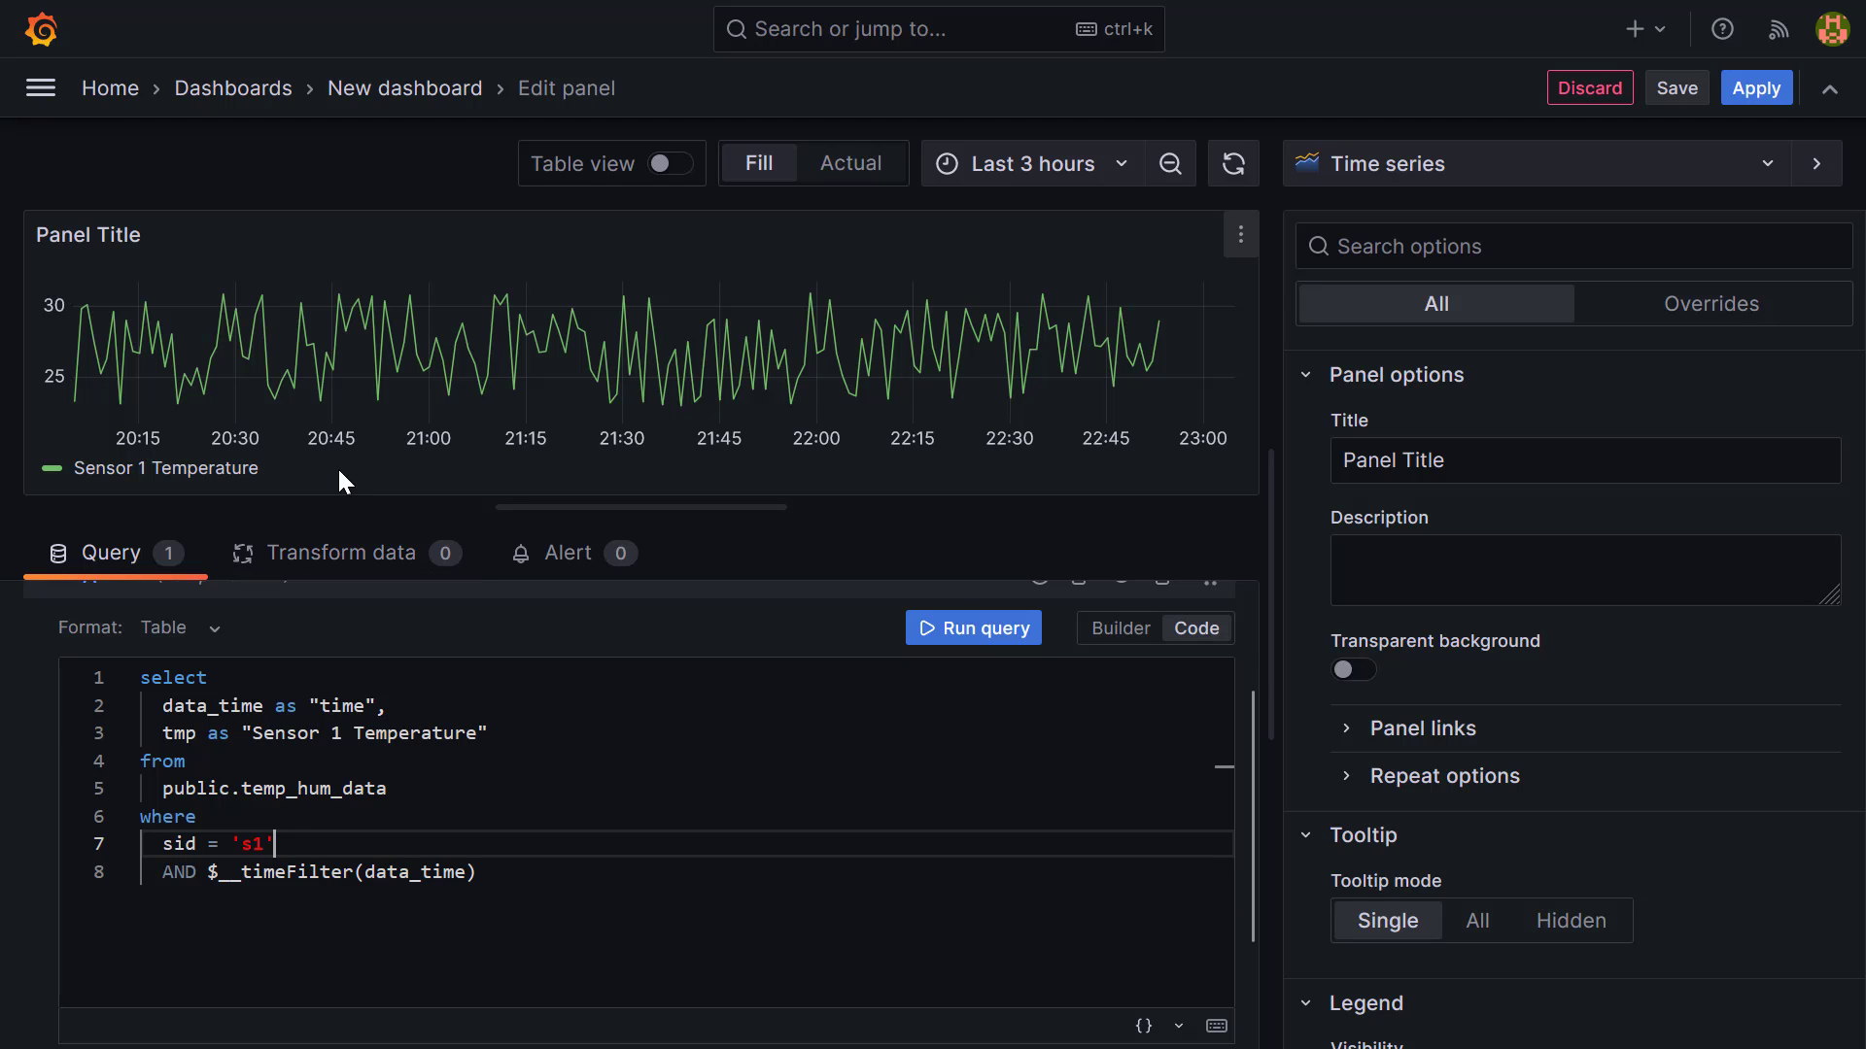
double_click(255, 767)
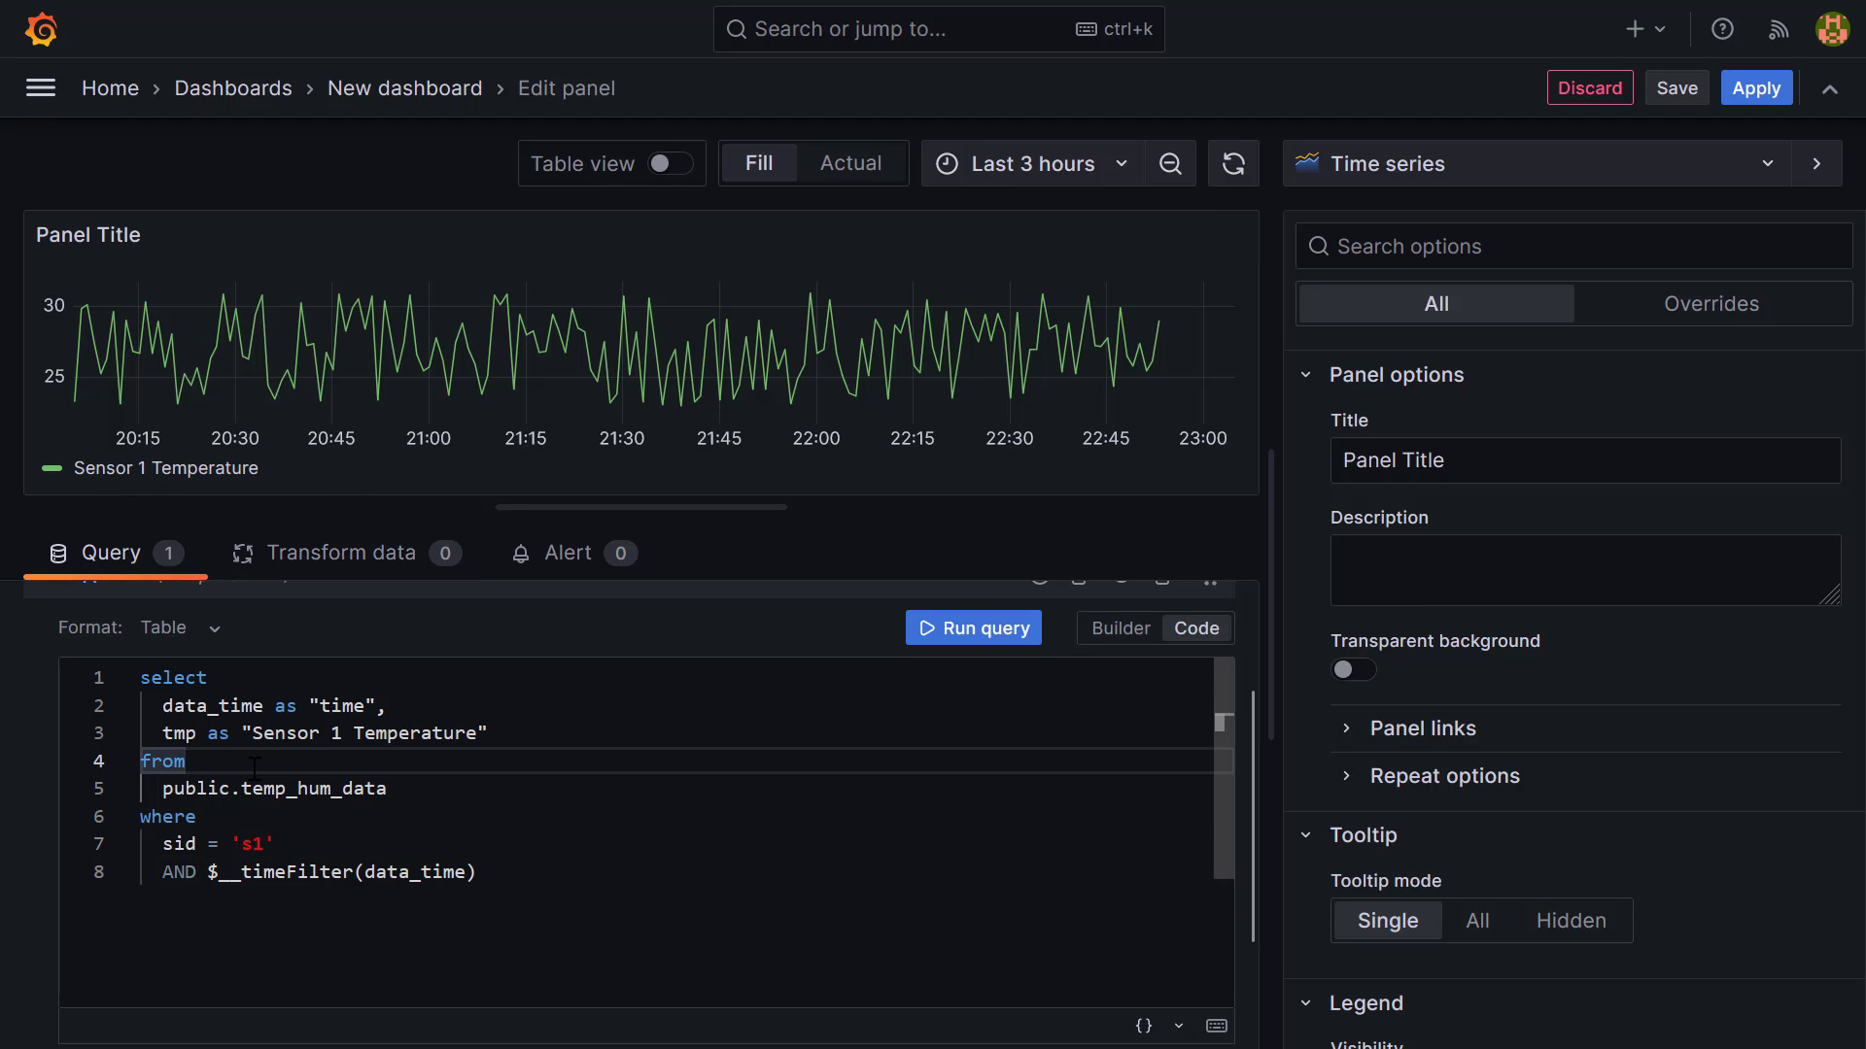
scroll(20, 811, up, 2)
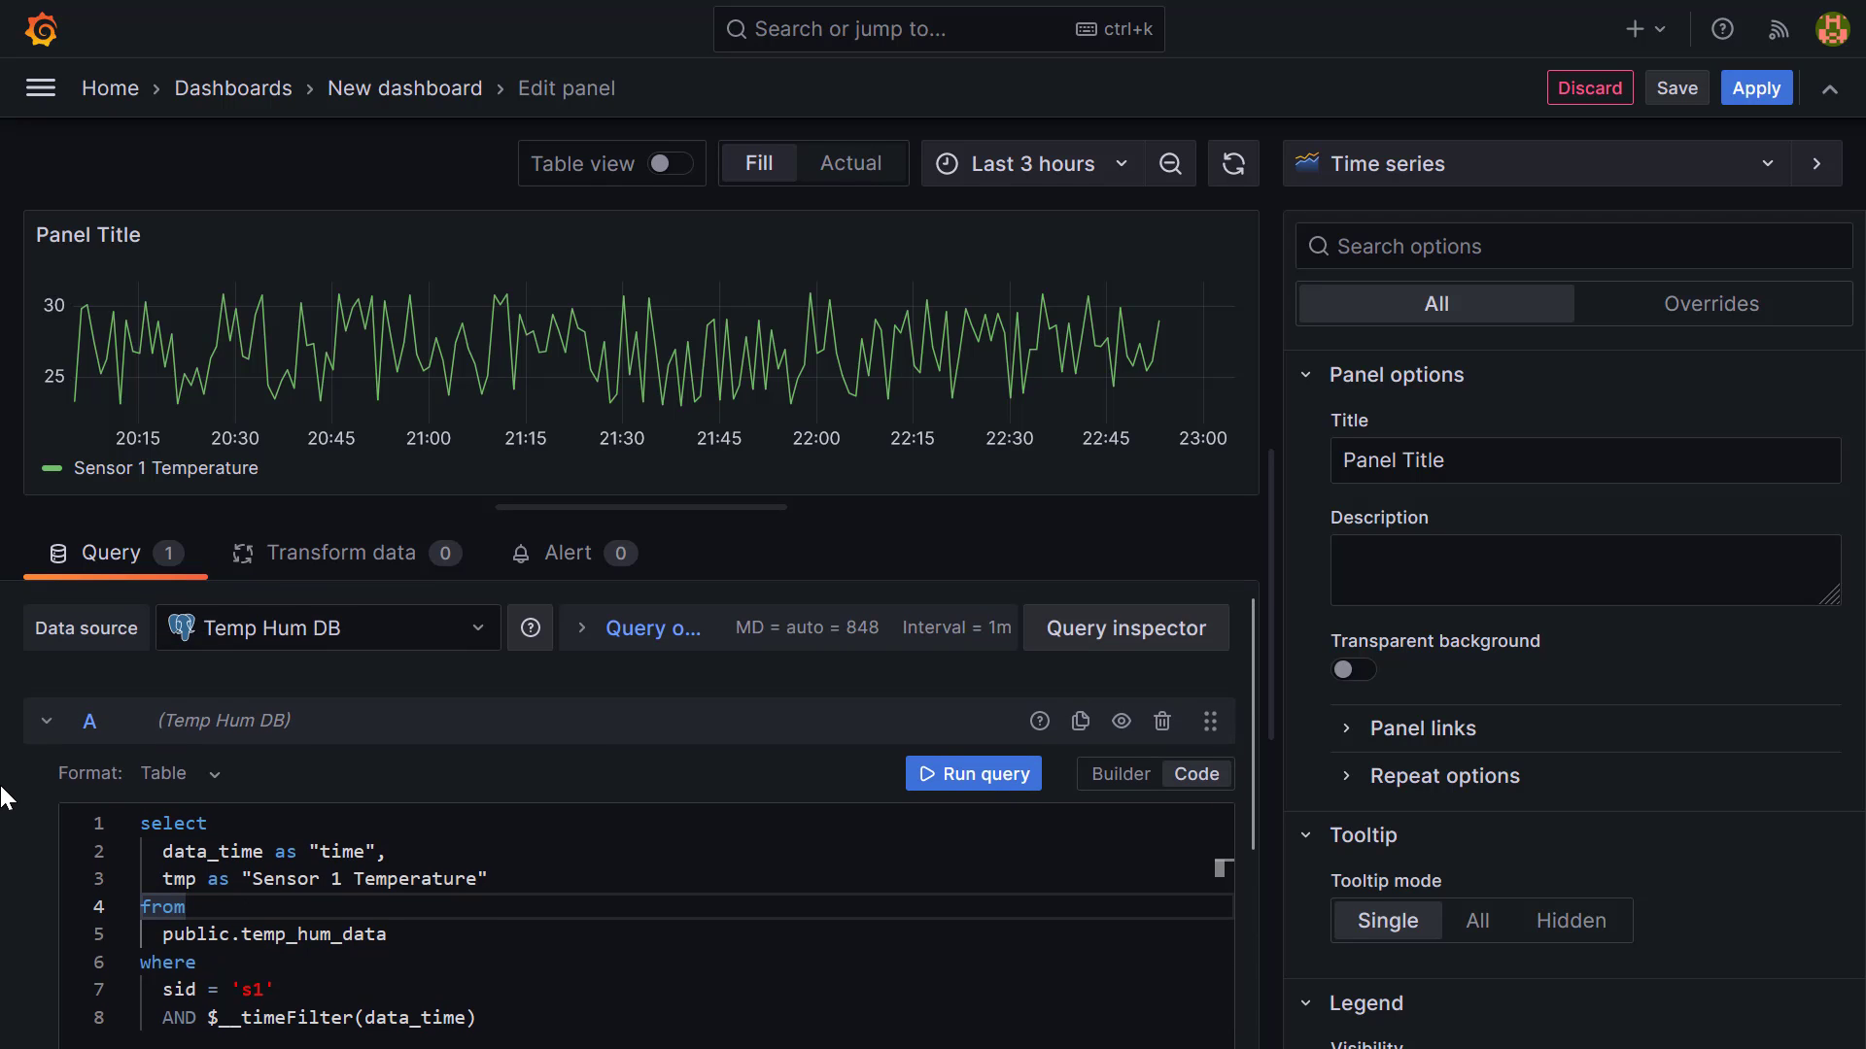
- Collapse query A and duplicate it as query B, switching its series name and sid to sensor 2
click(43, 724)
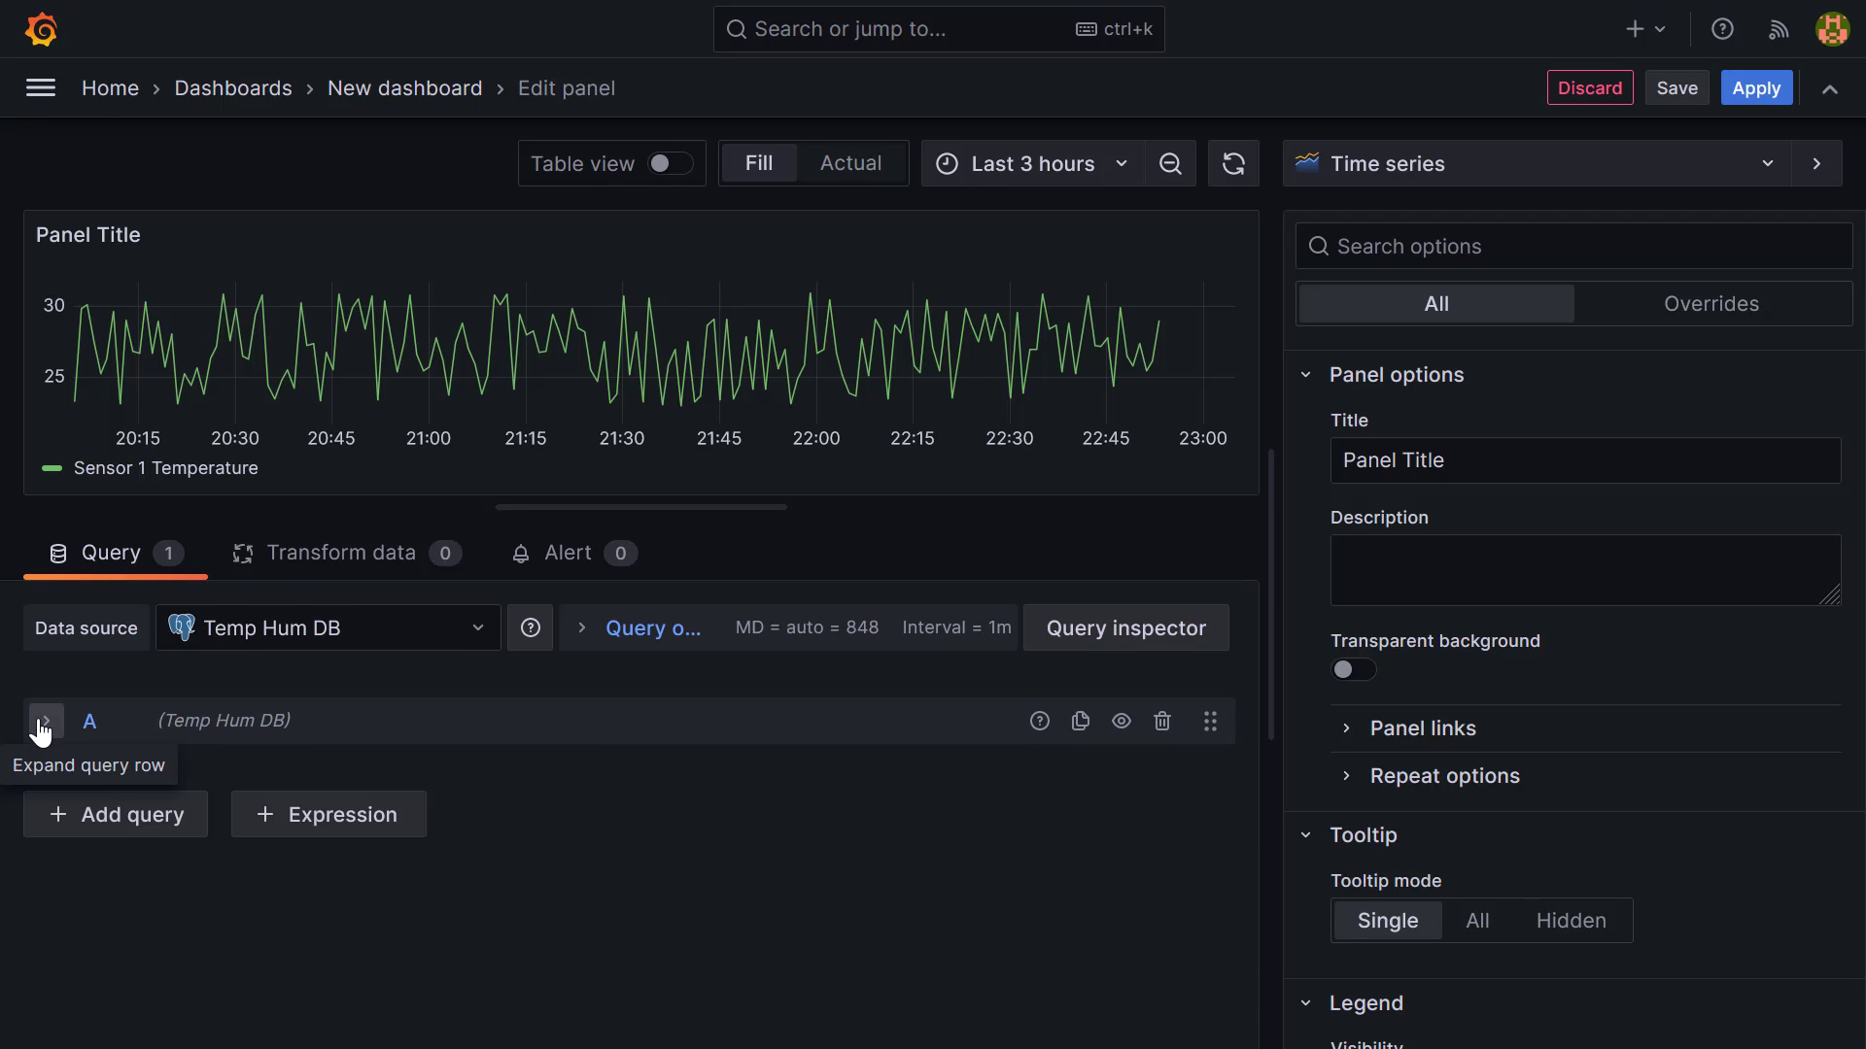
click(1081, 721)
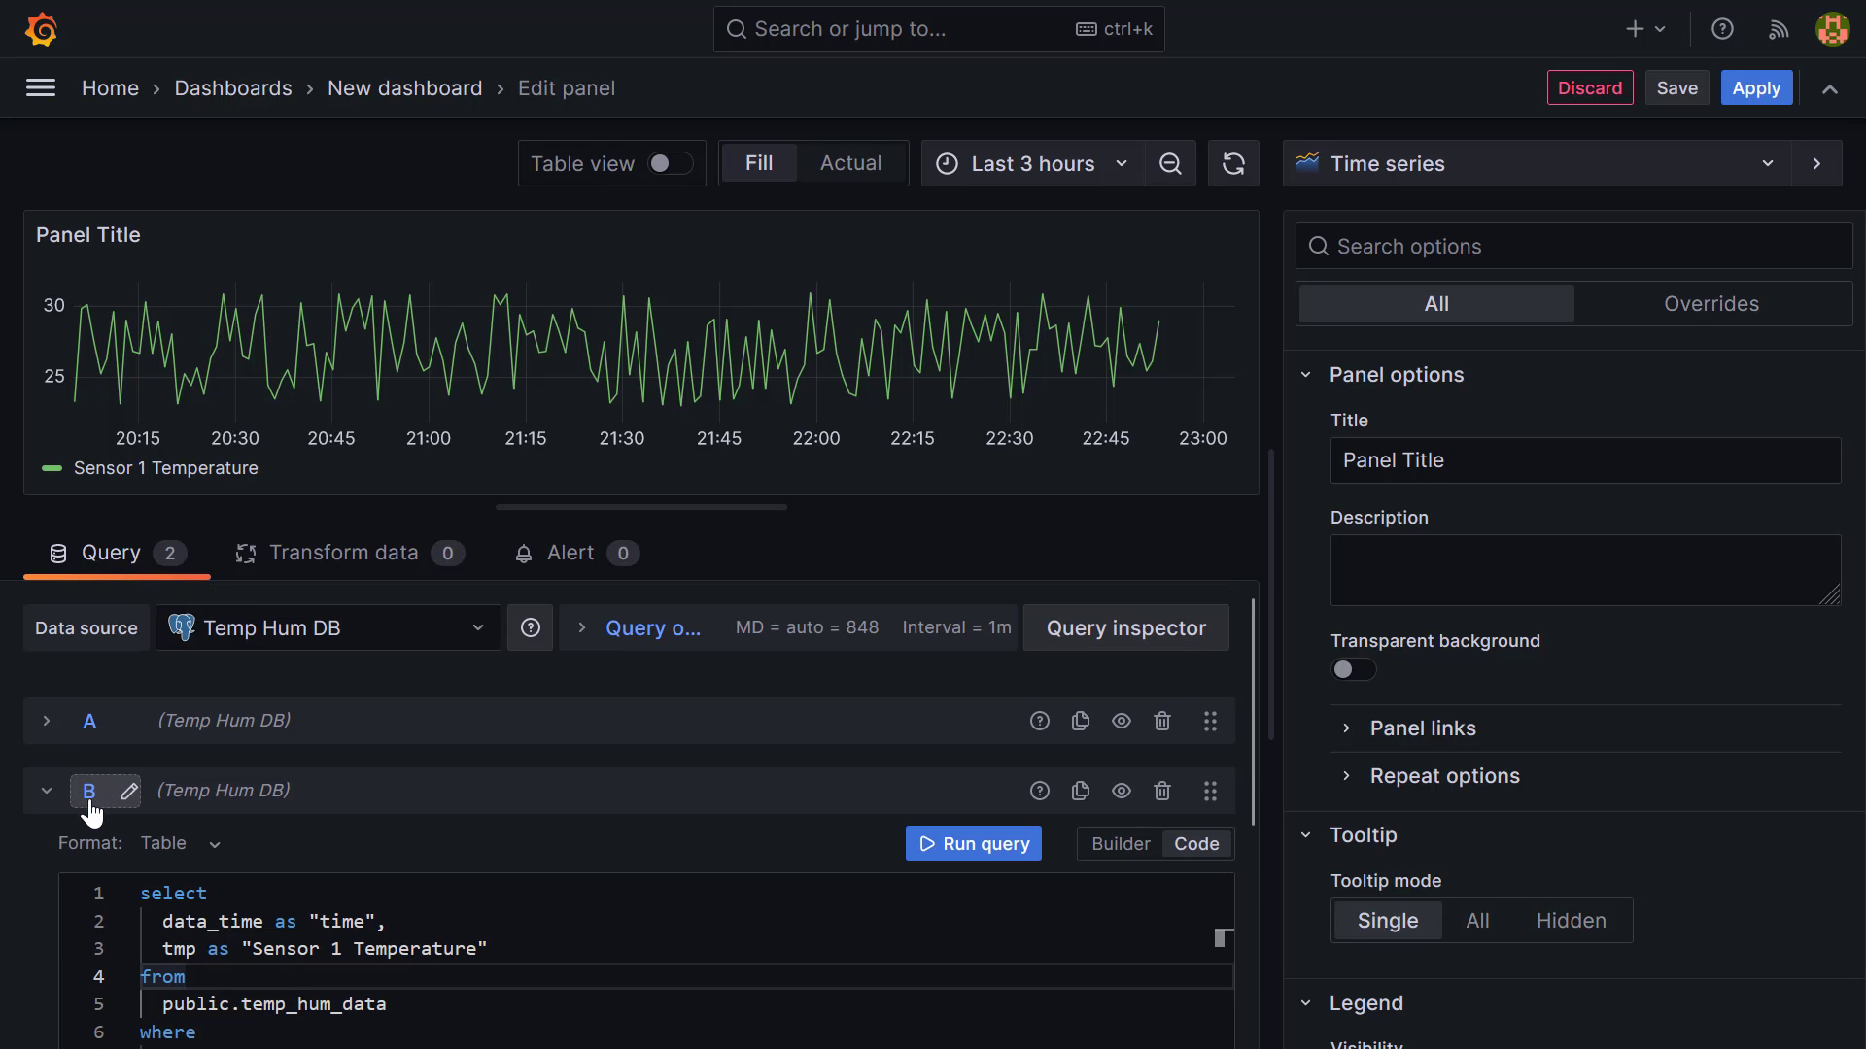
scroll(44, 828, down, 3)
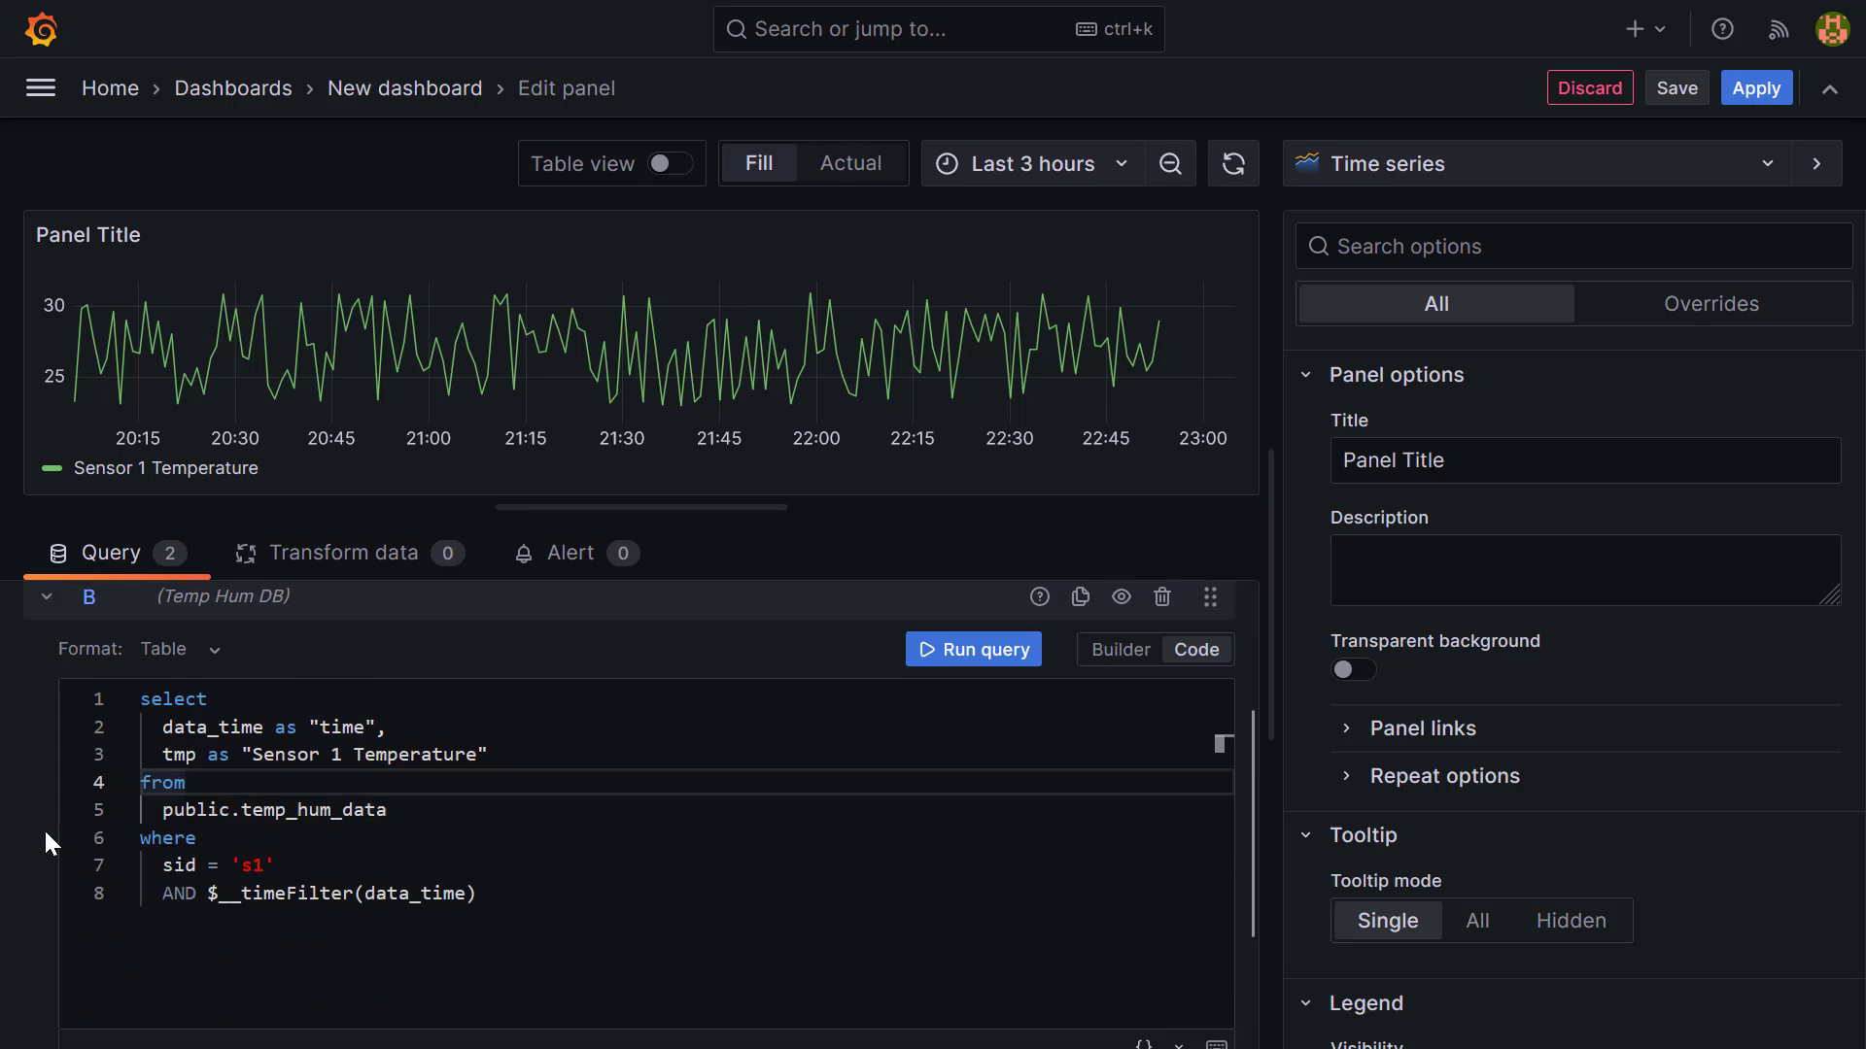
double_click(336, 802)
text(2)
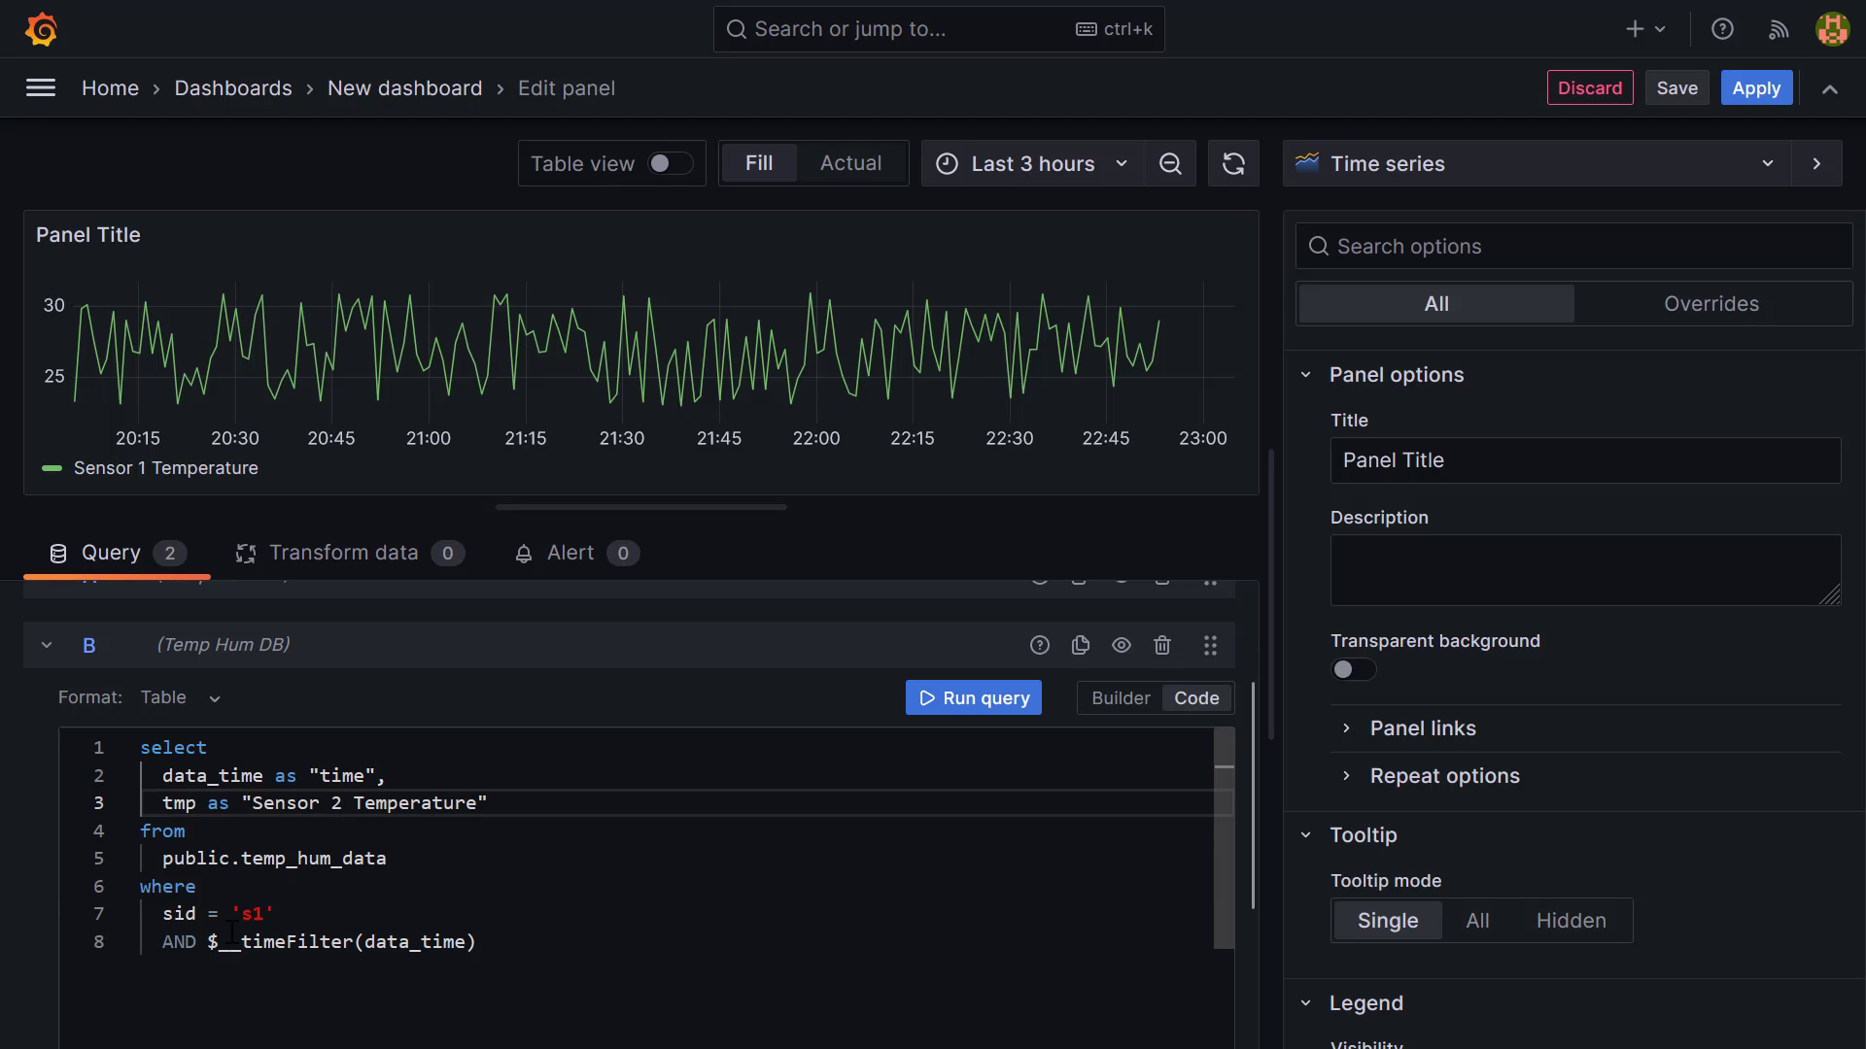
click(255, 913)
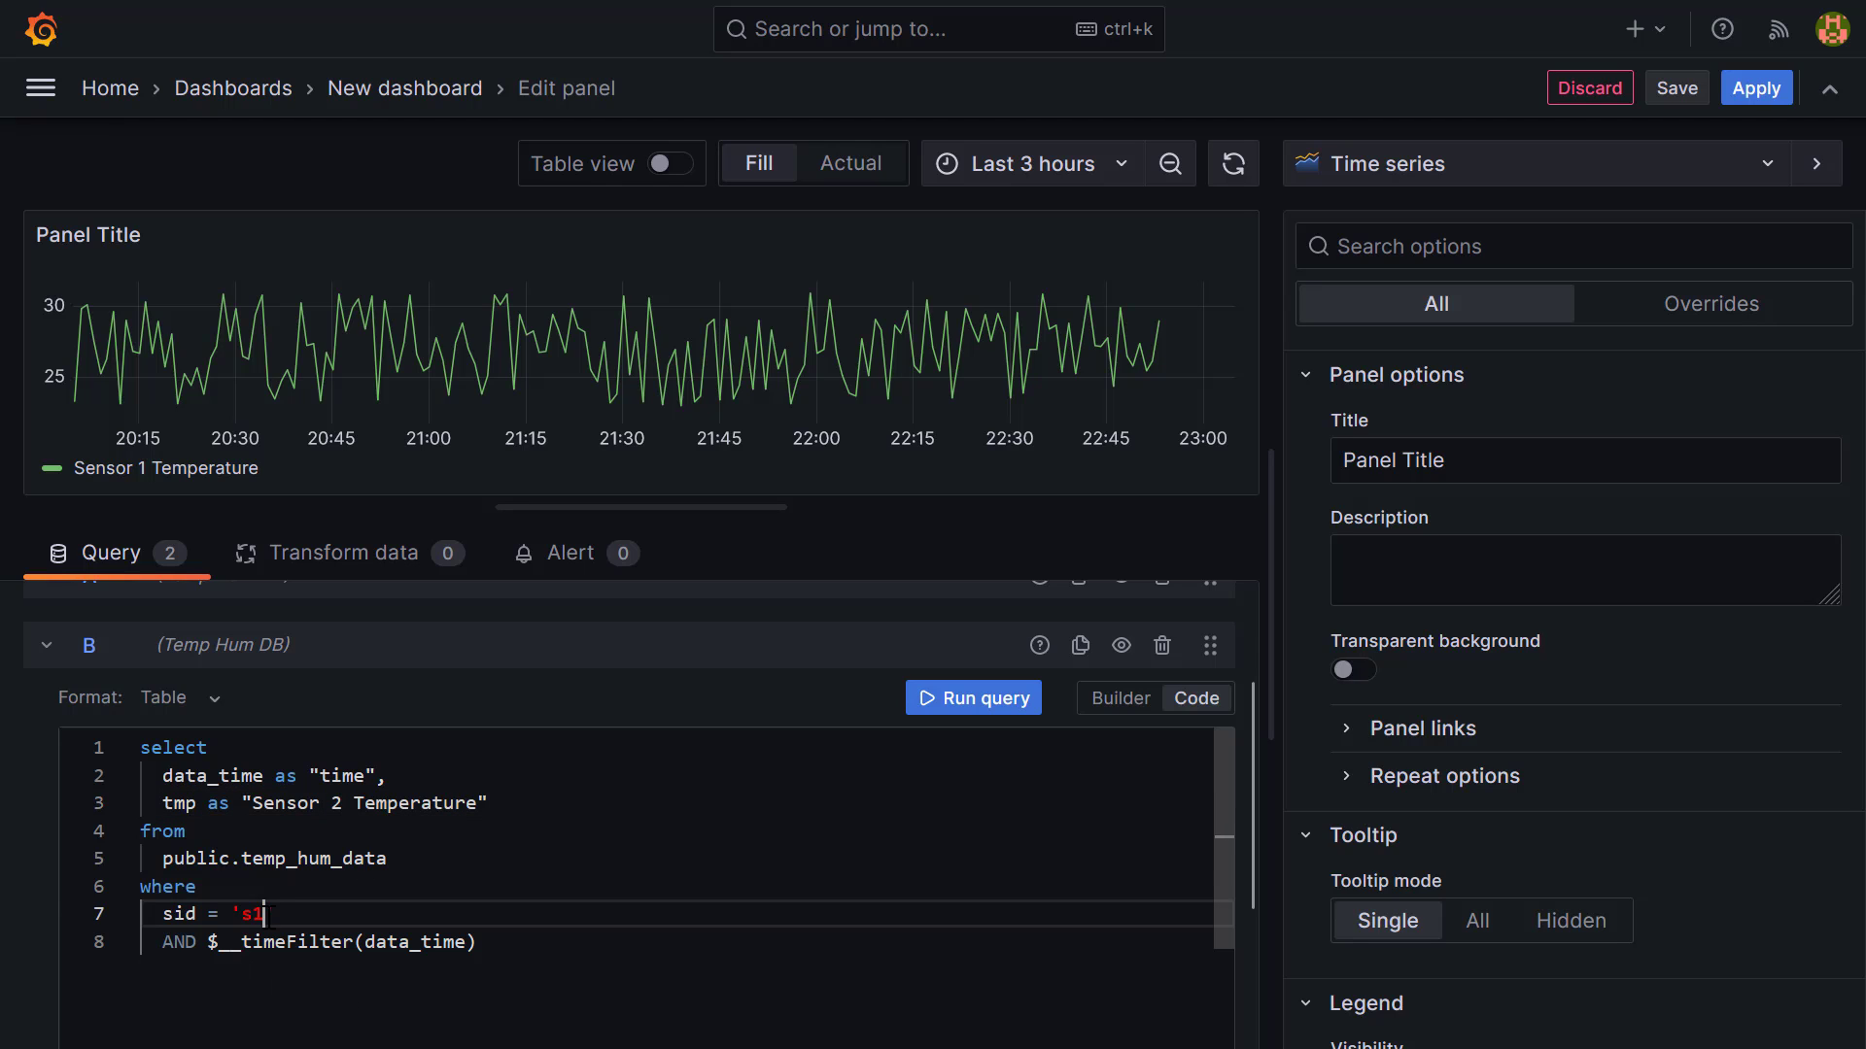
double_click(256, 914)
text(2)
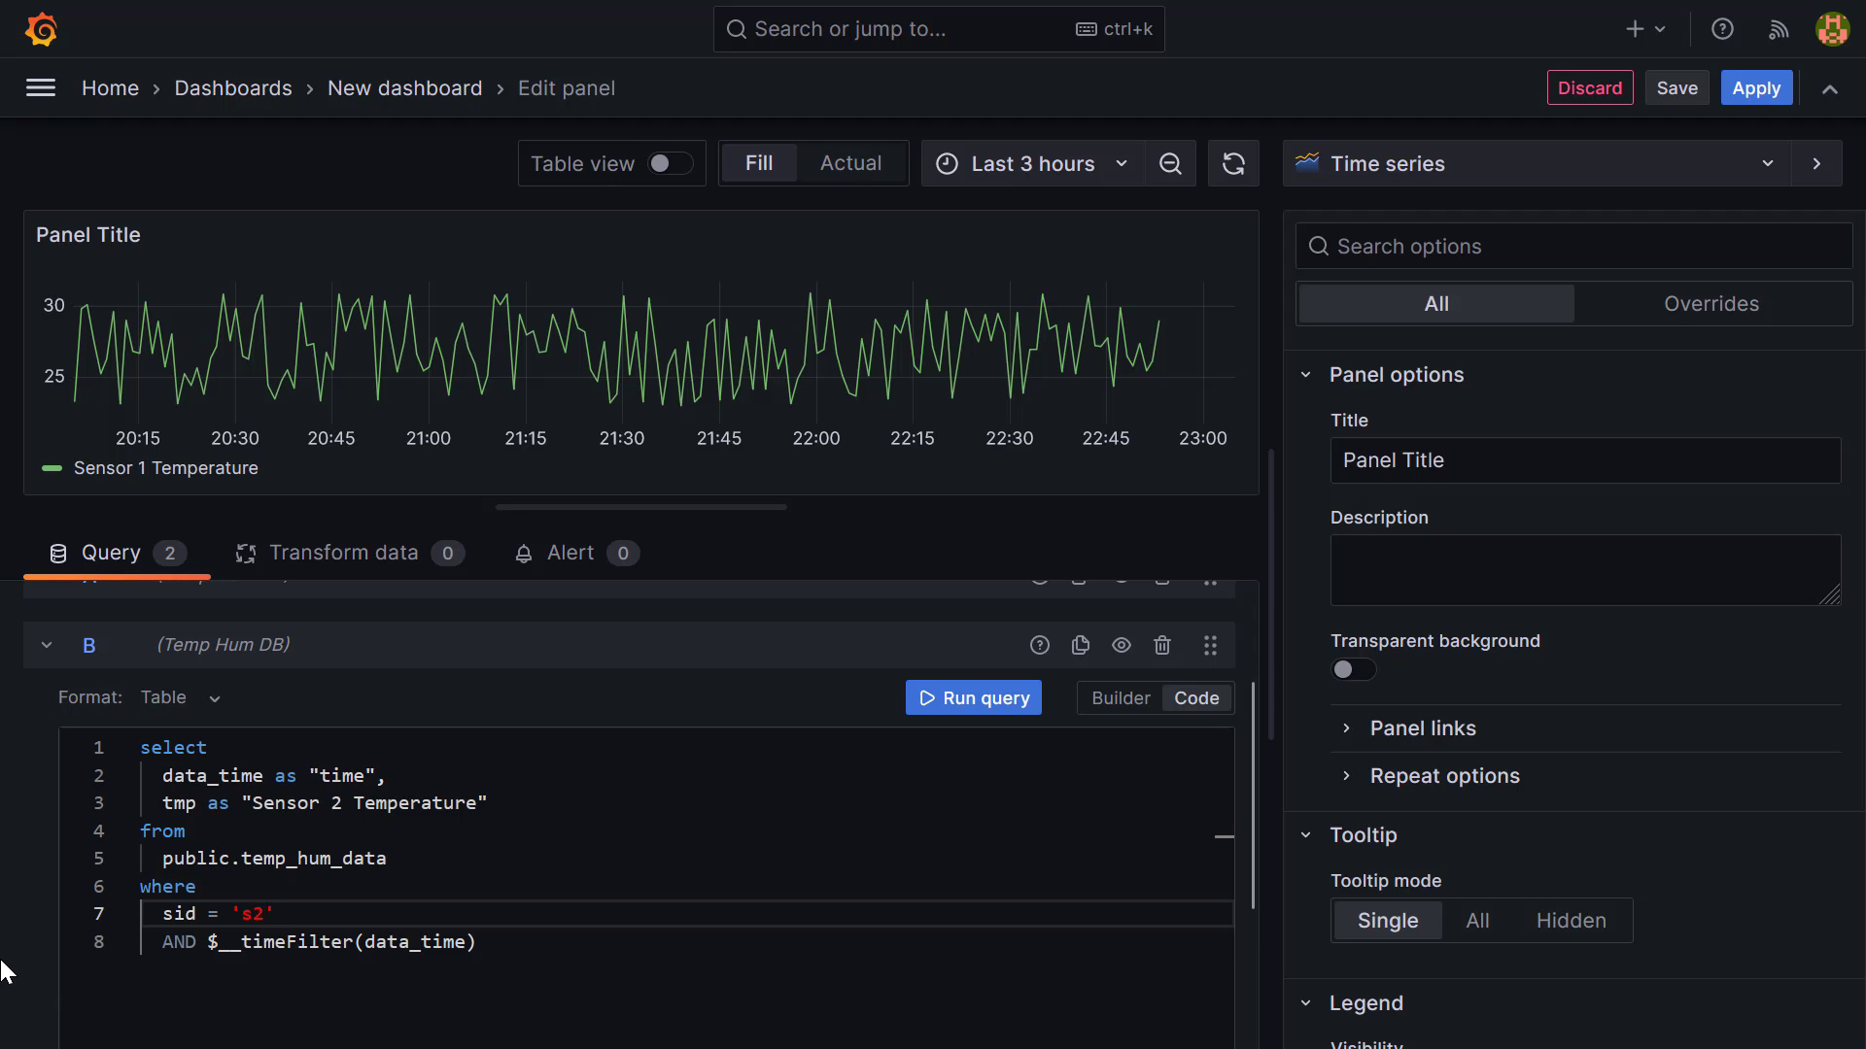
click(1232, 165)
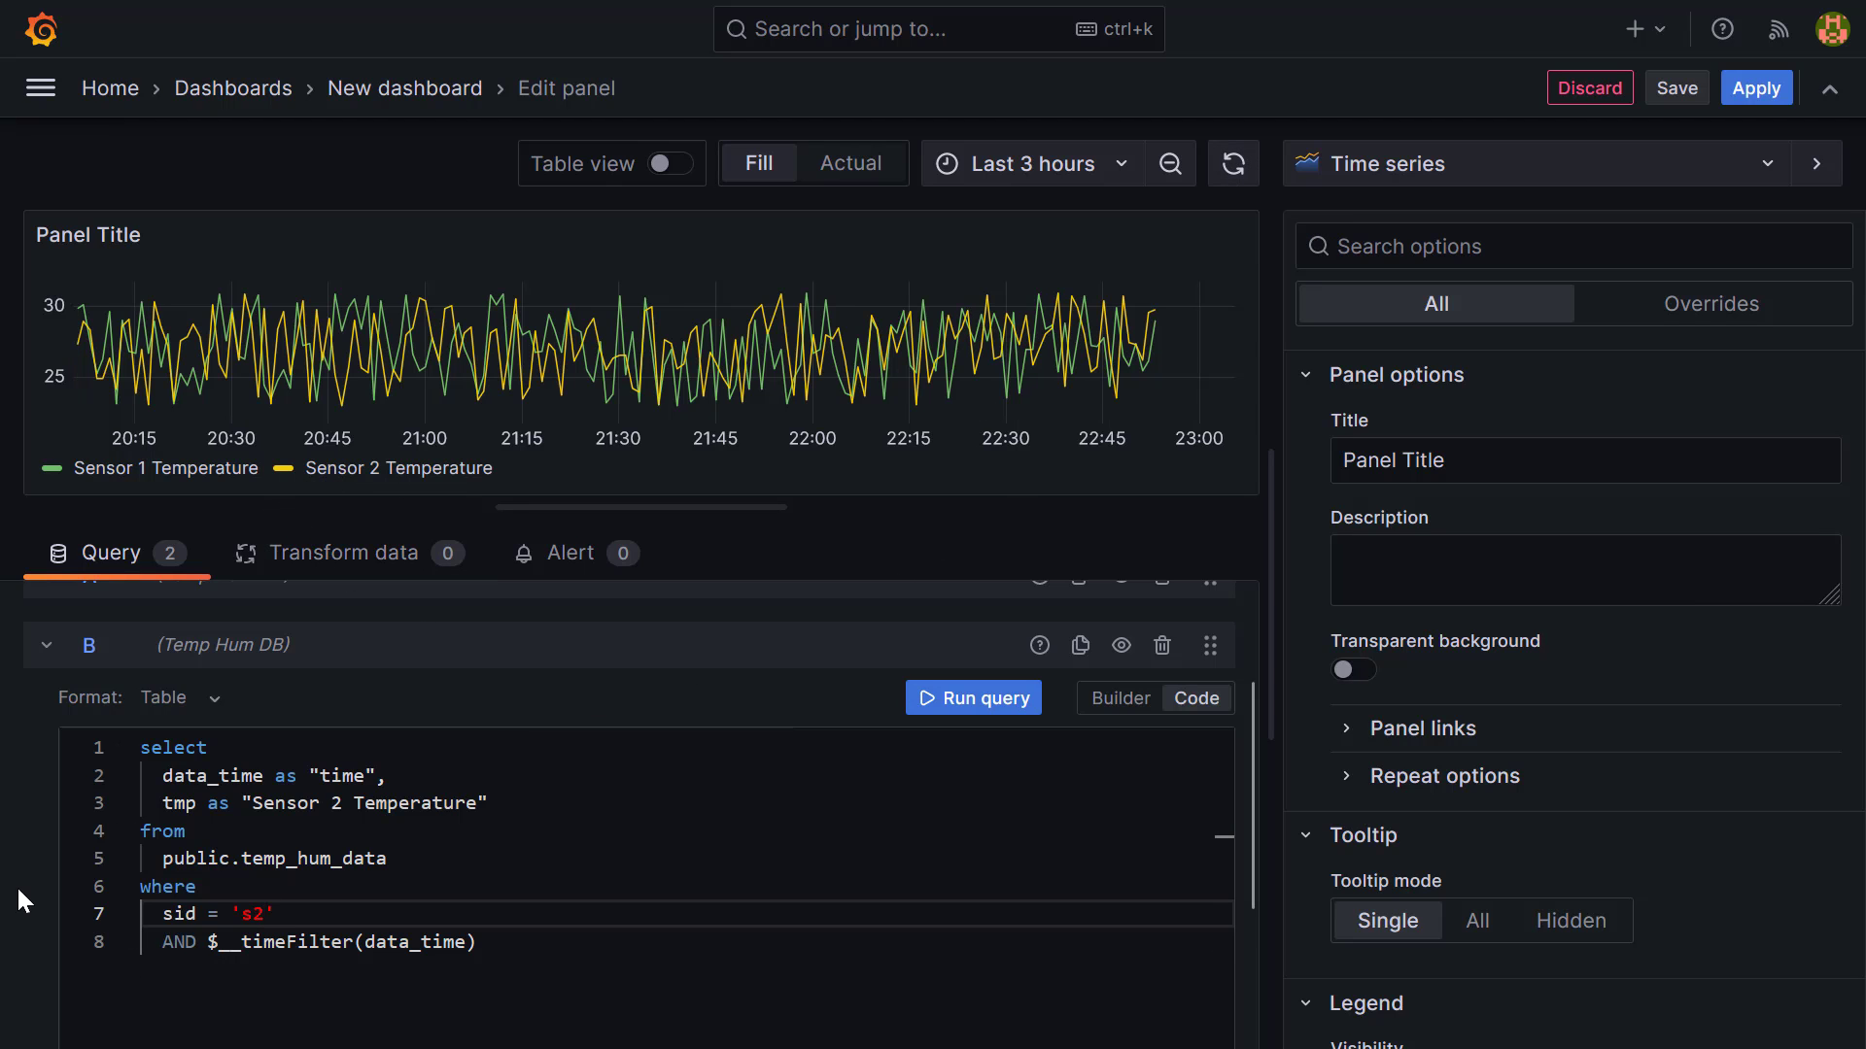
- Make query B select hum as "Sensor 1 Humidity" for sid 's1' and redraw the chart
scroll(15, 884, up, 3)
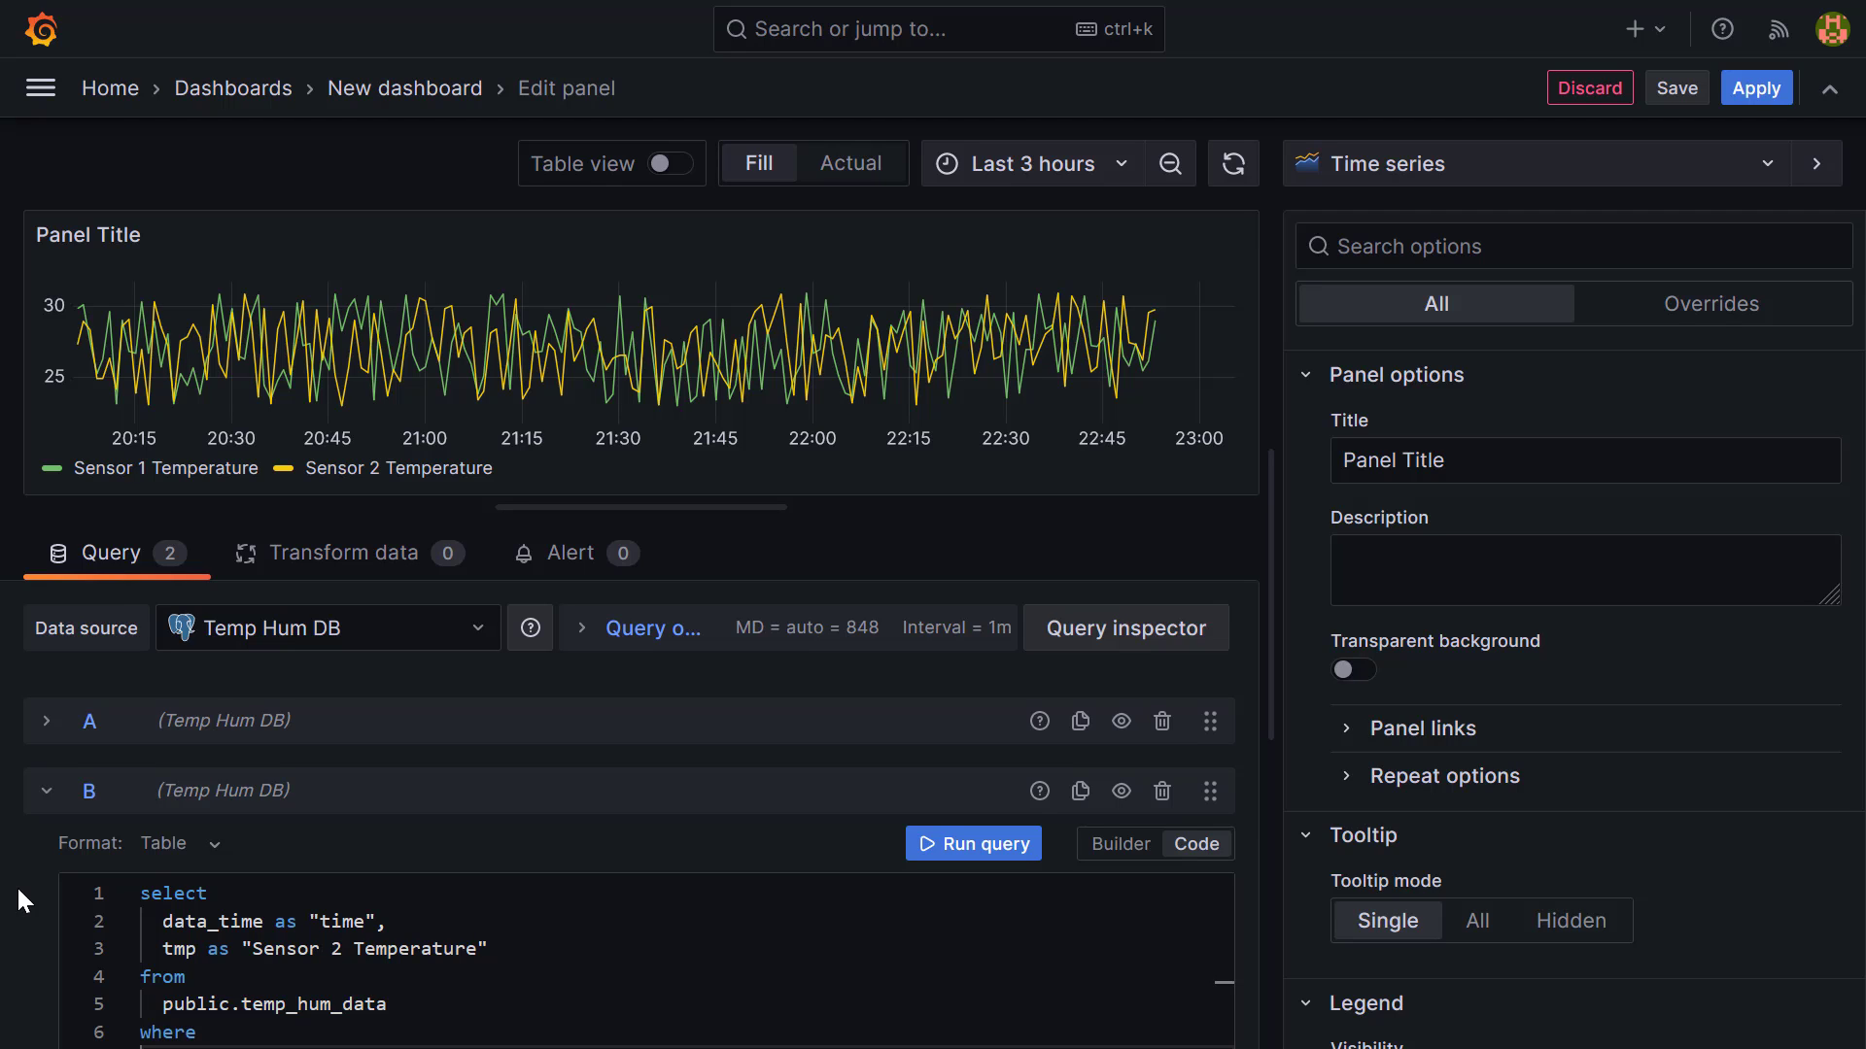
scroll(15, 884, down, 3)
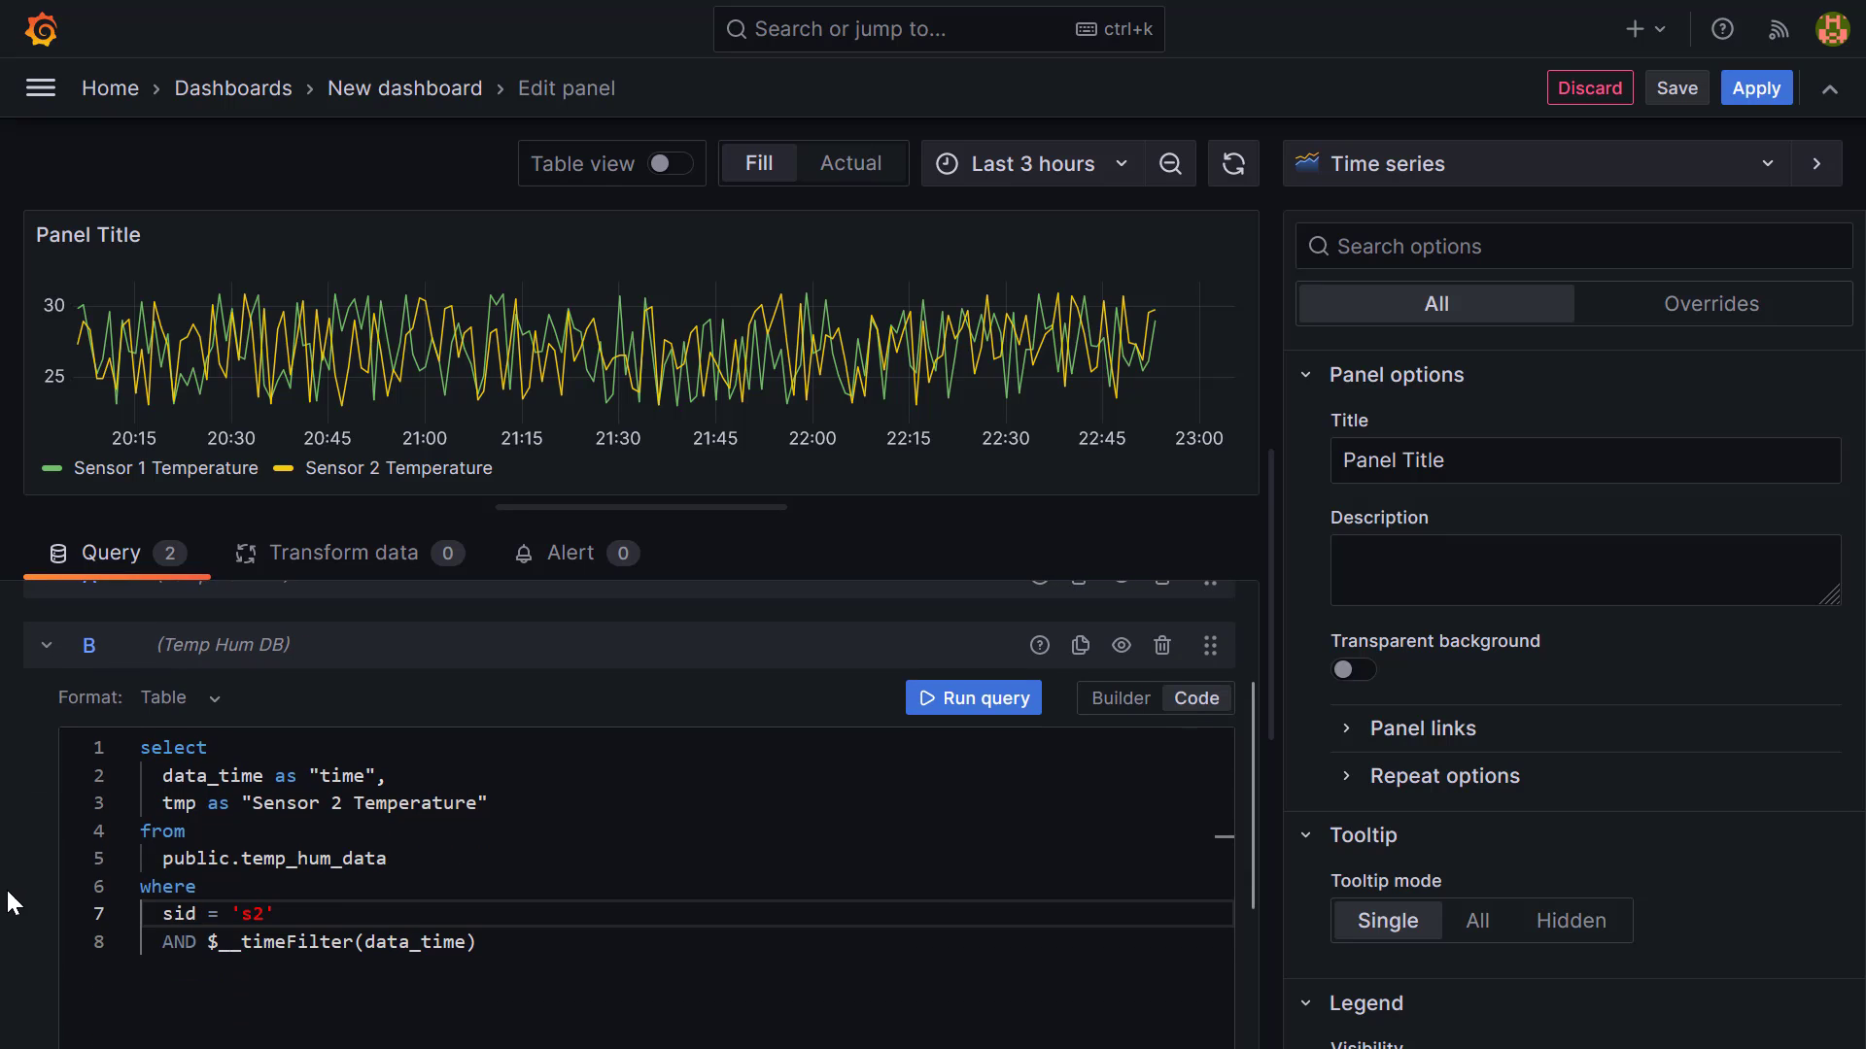
click(163, 806)
double_click(167, 805)
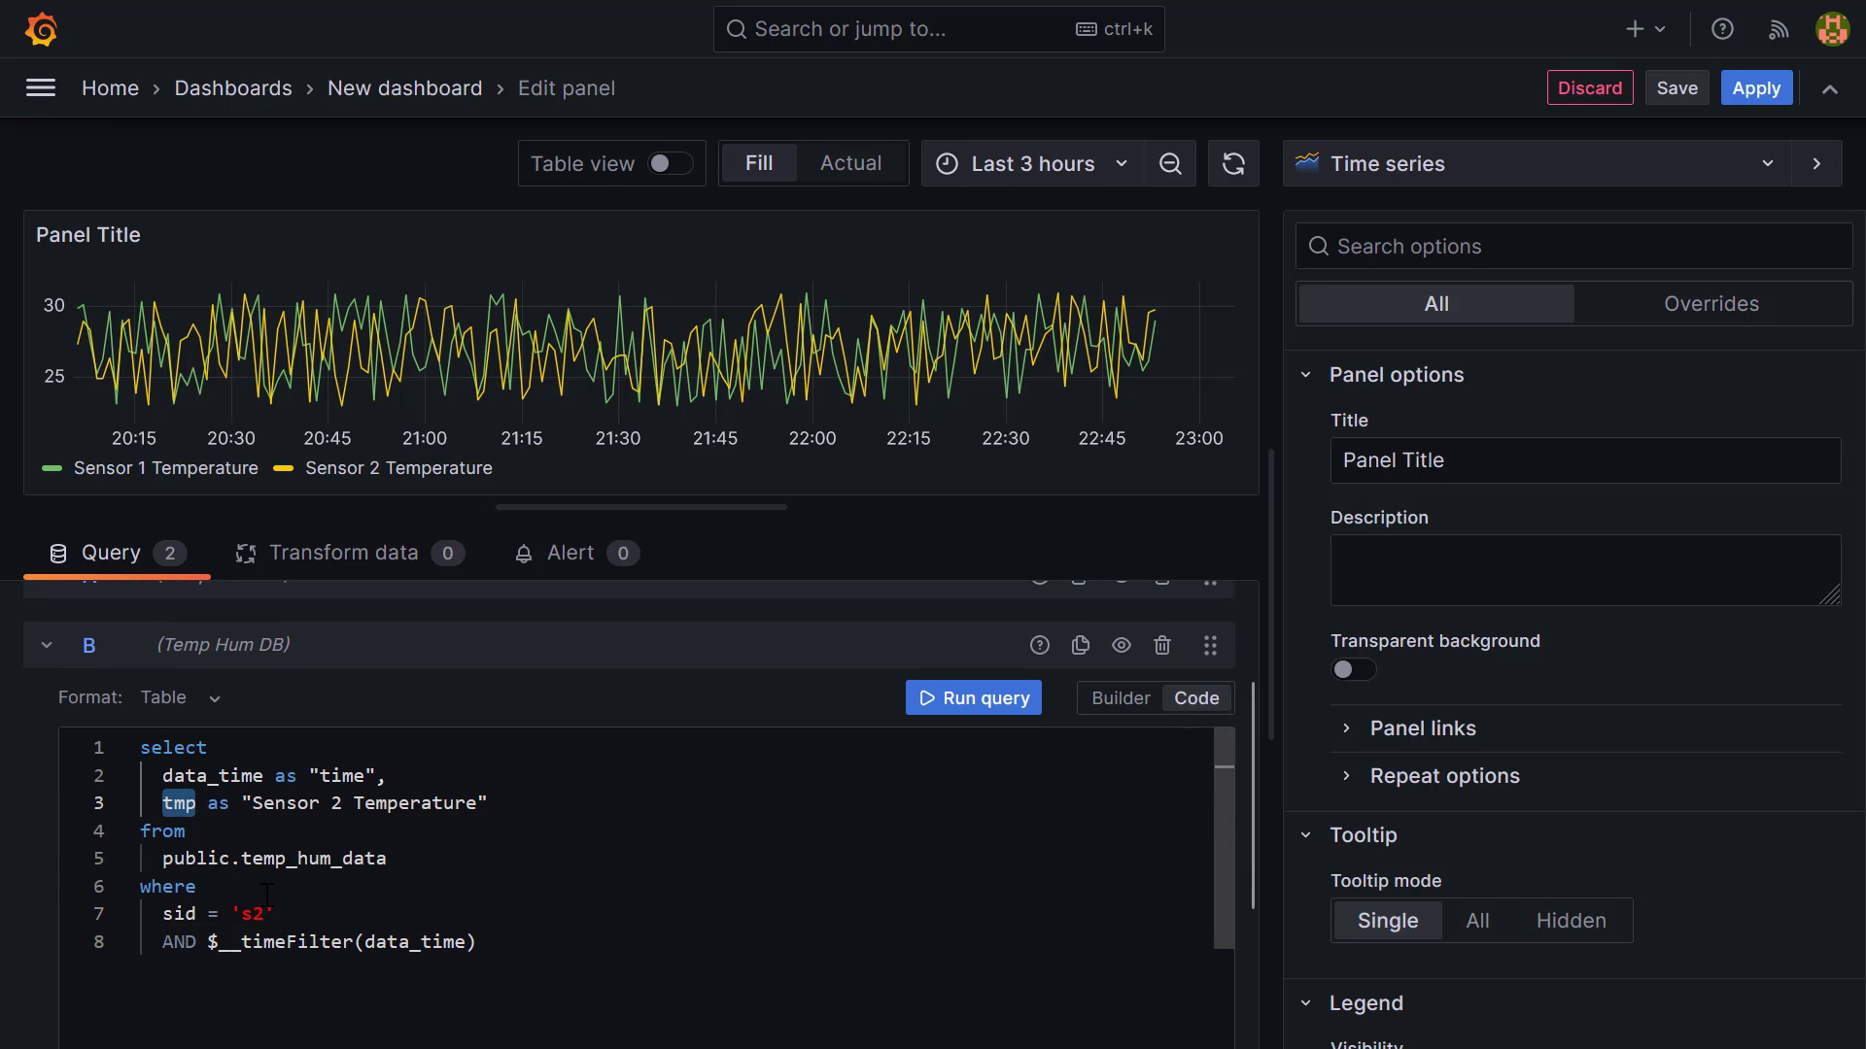
text(hum)
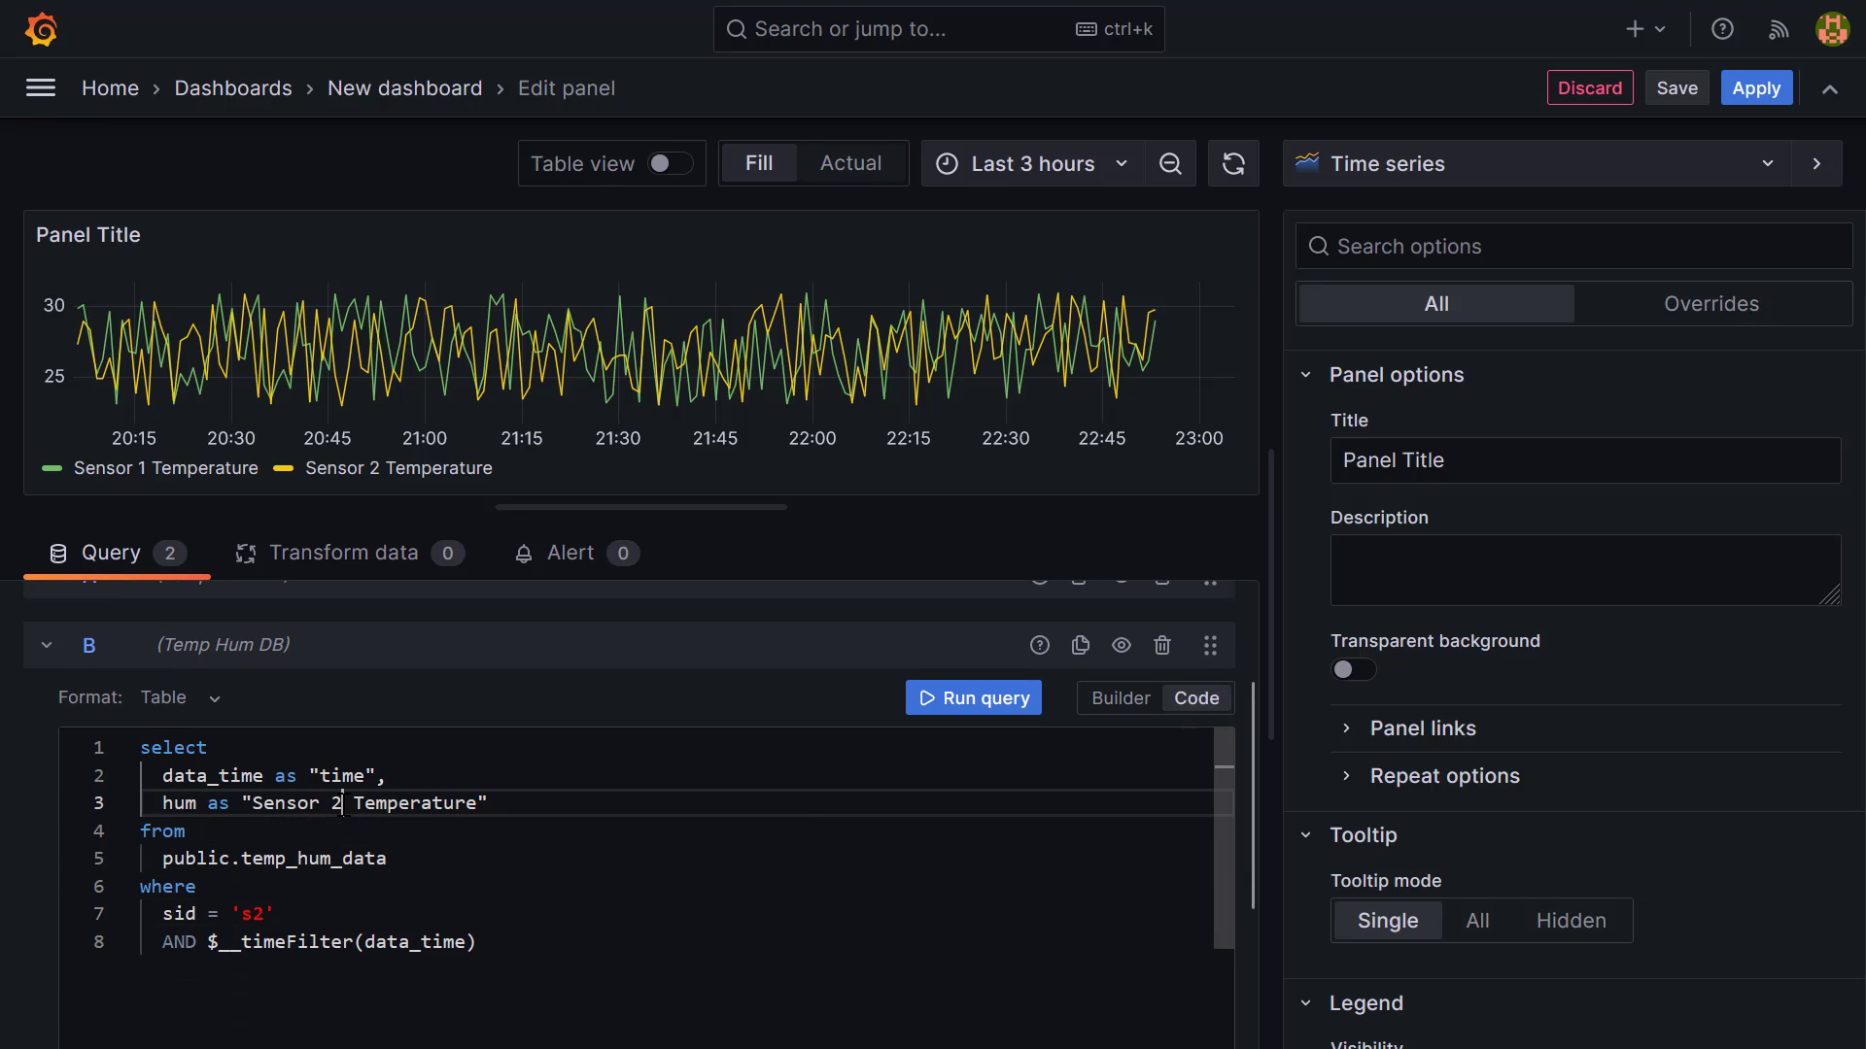
double_click(336, 803)
text(1 Humidity)
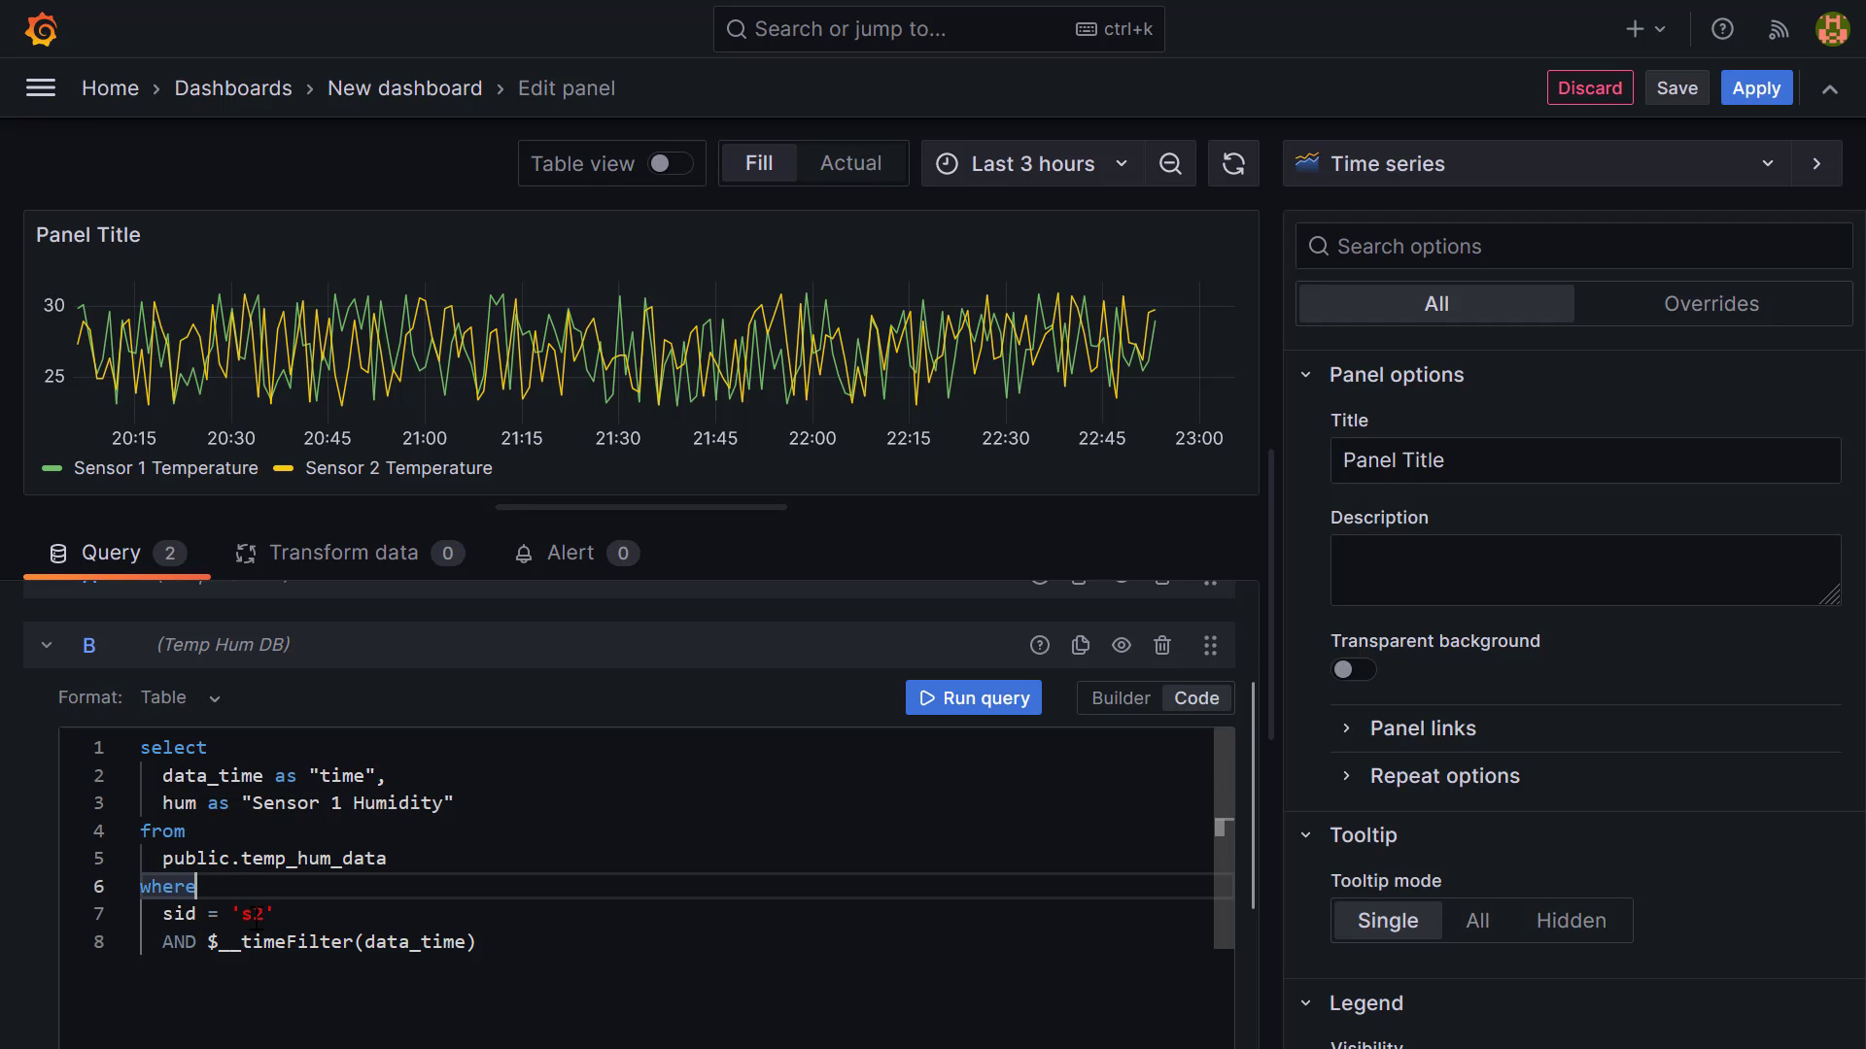
drag(252, 913, 263, 913)
text(1)
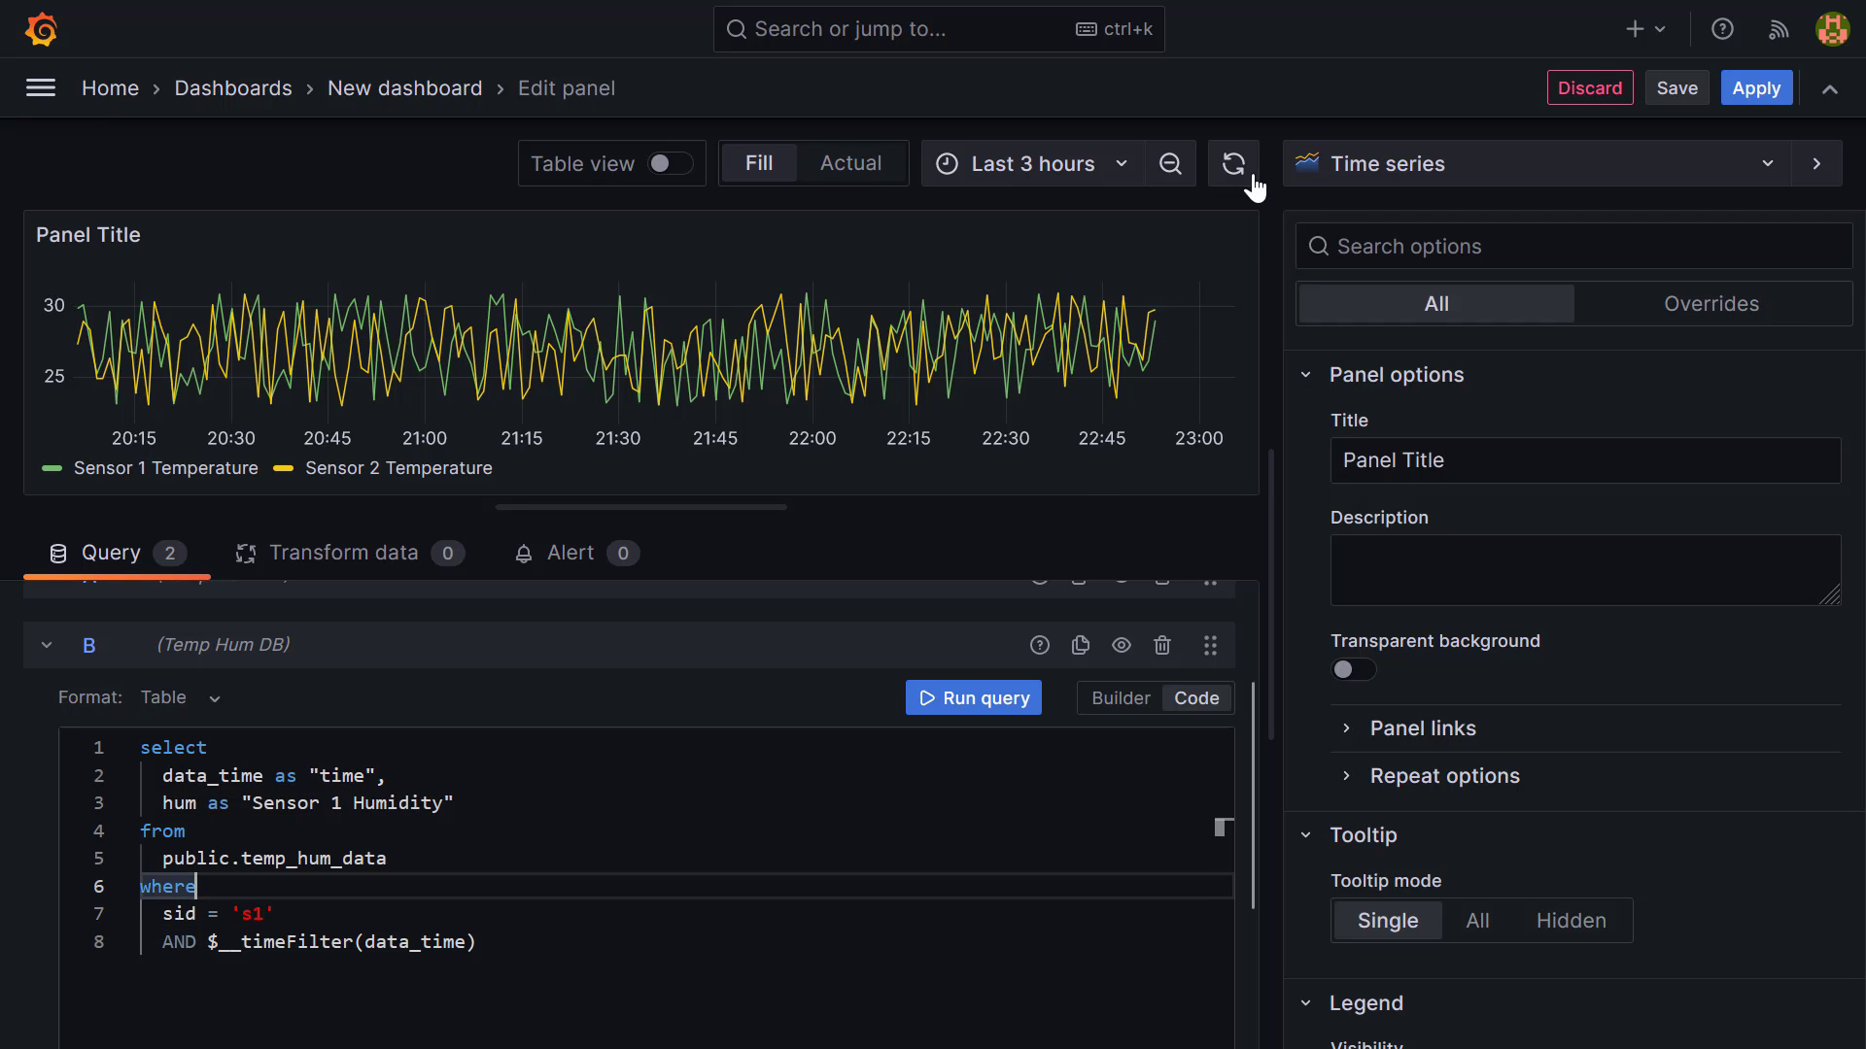
click(1234, 165)
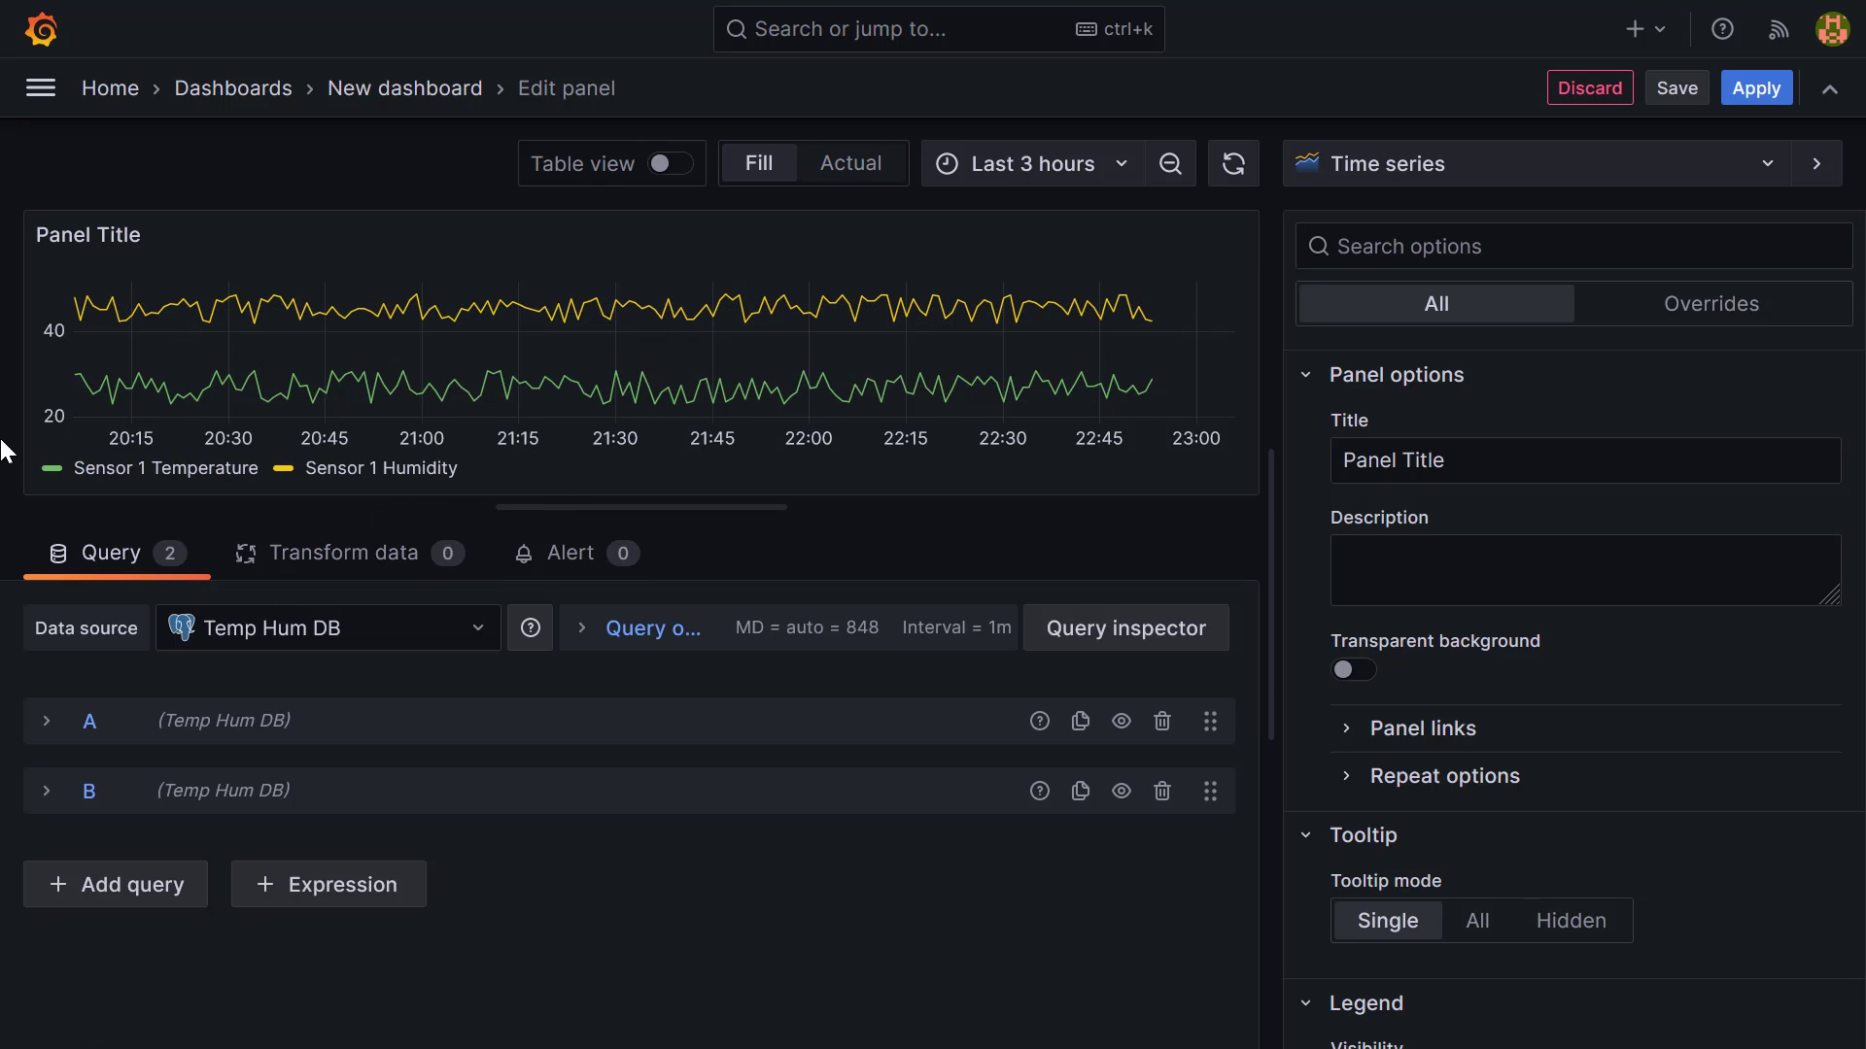
- Save the dashboard with the title 'Sample Temp Hum Dashboard'
click(1677, 97)
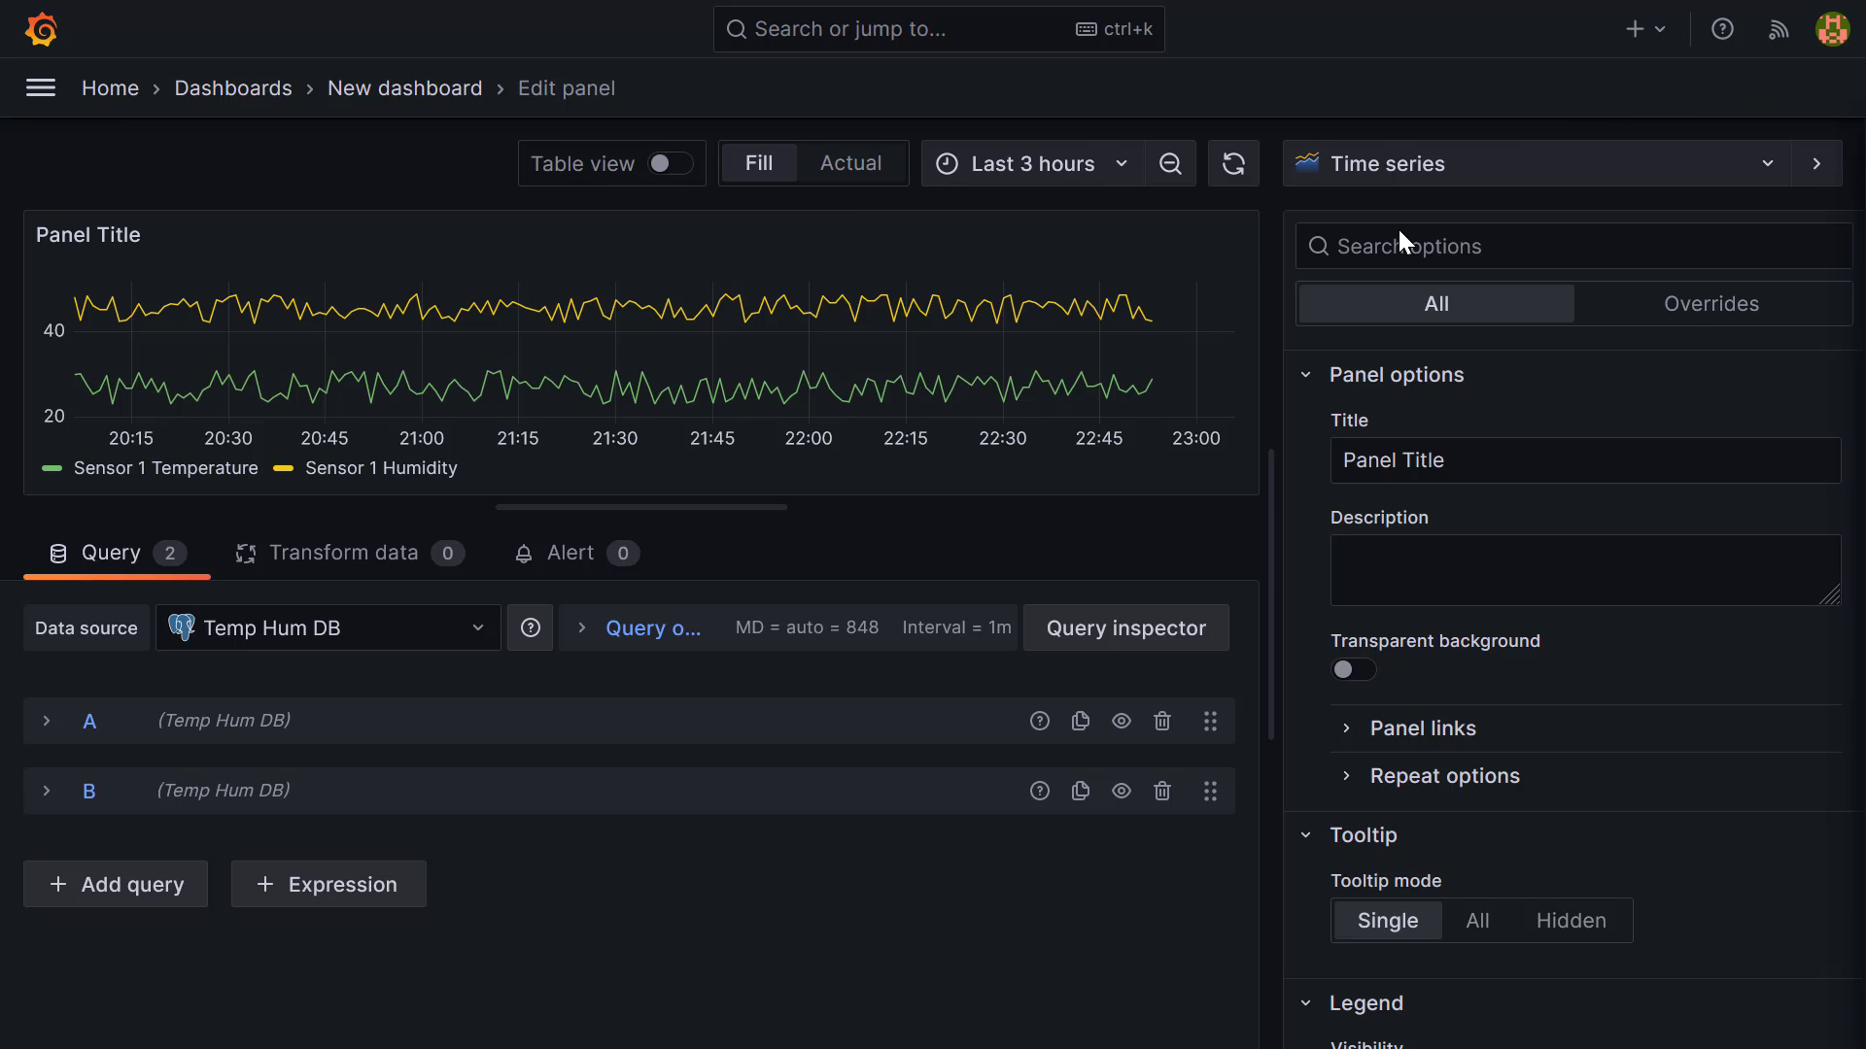
drag(1123, 373, 967, 376)
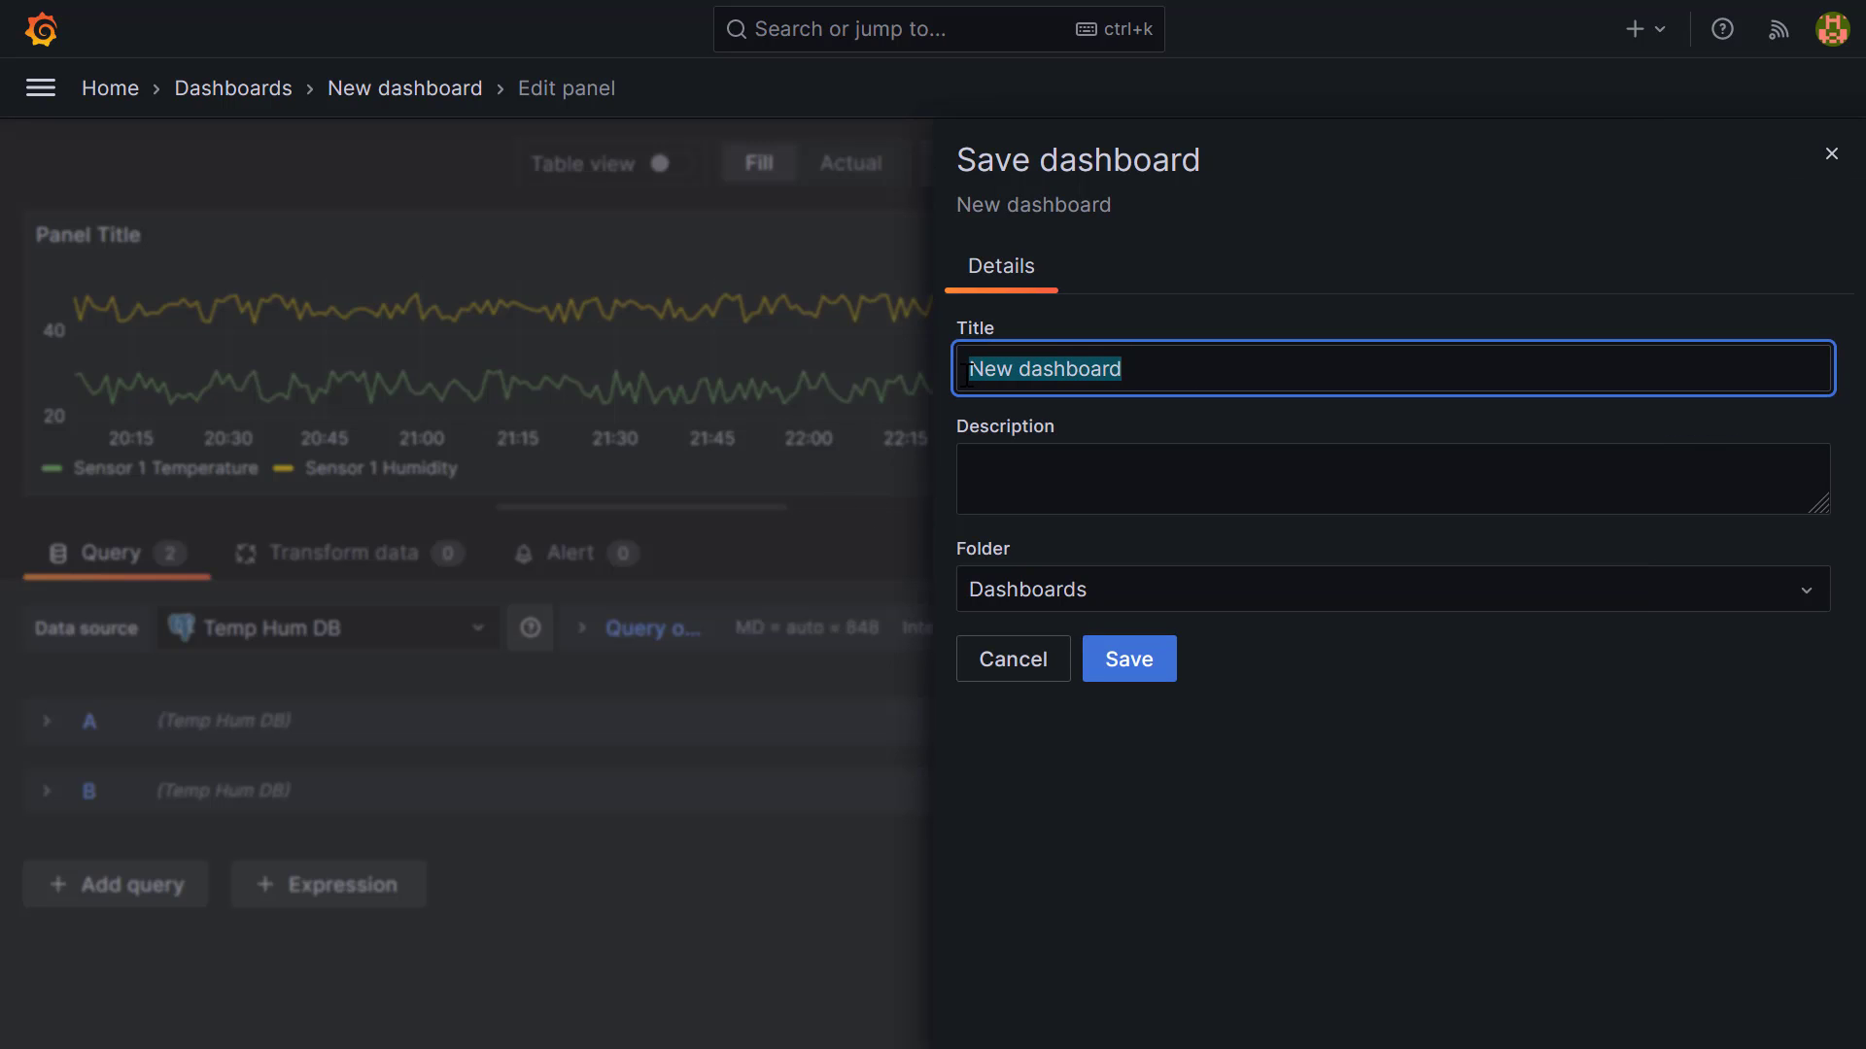
text(Sample Temp)
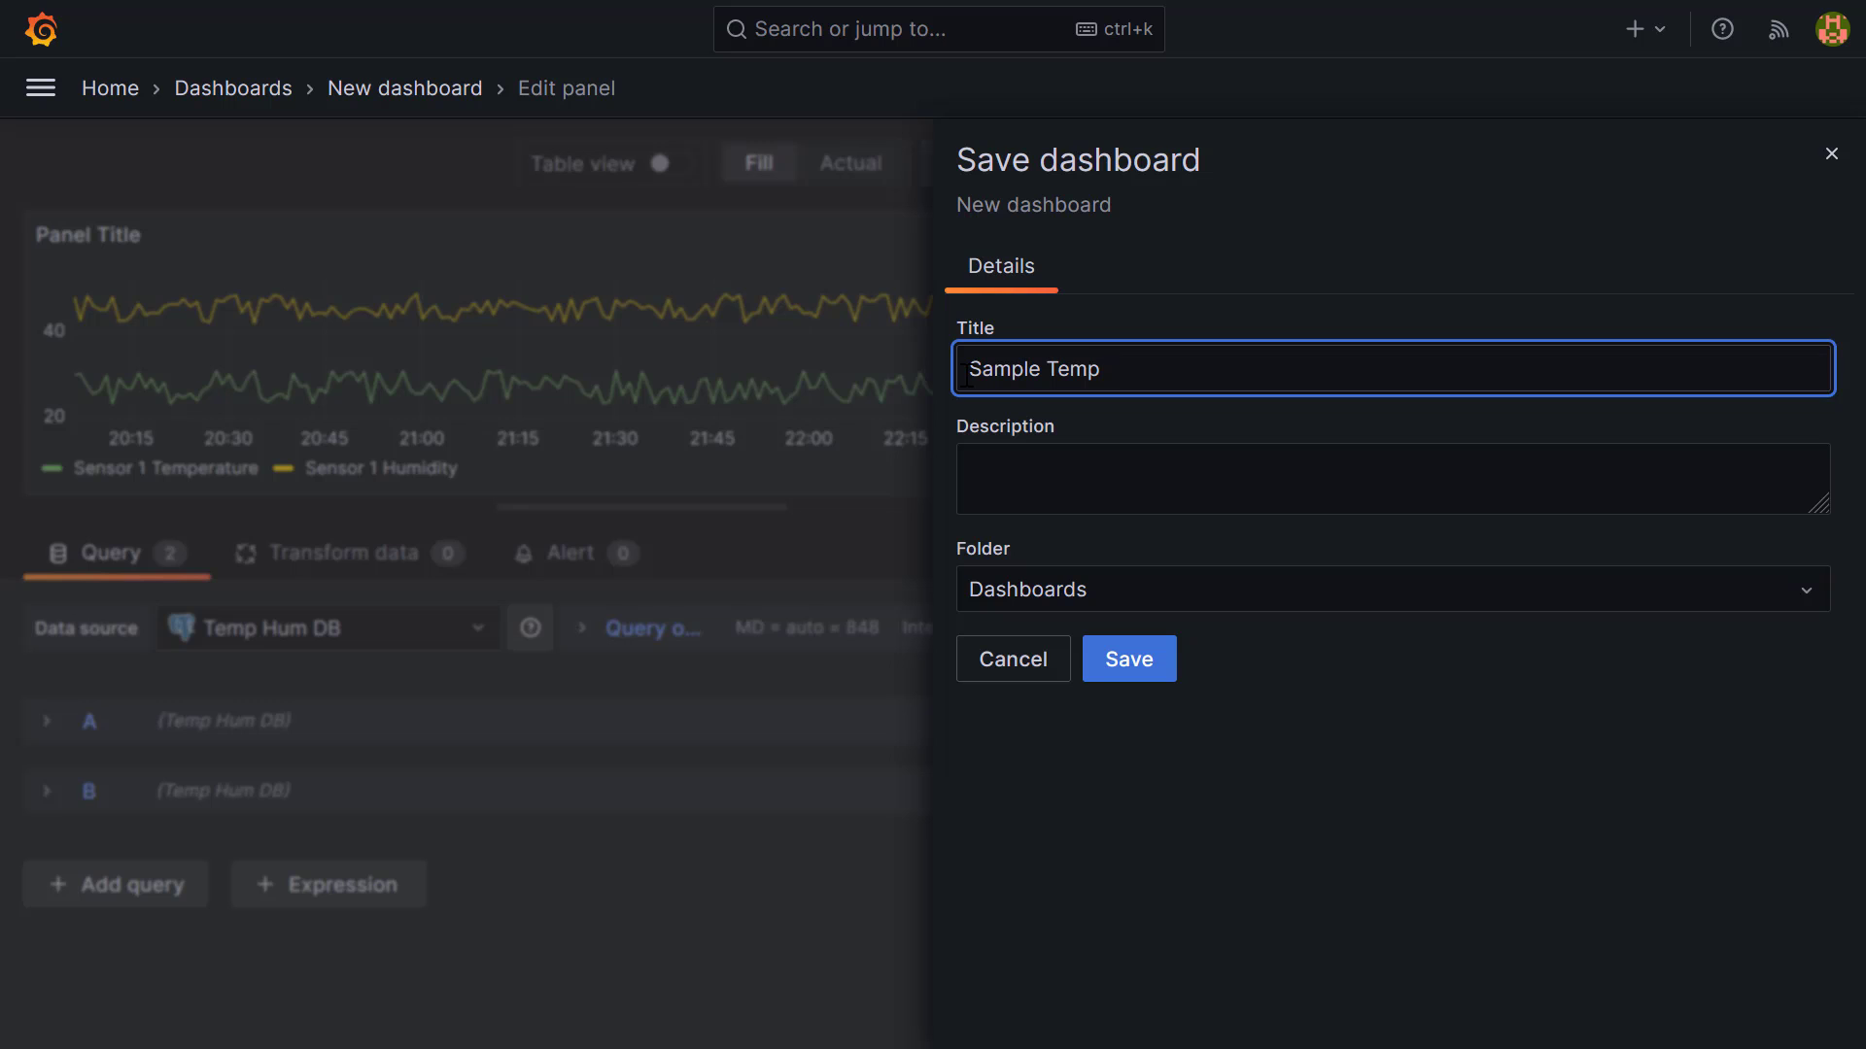
text( Hum Dashboard)
click(1119, 665)
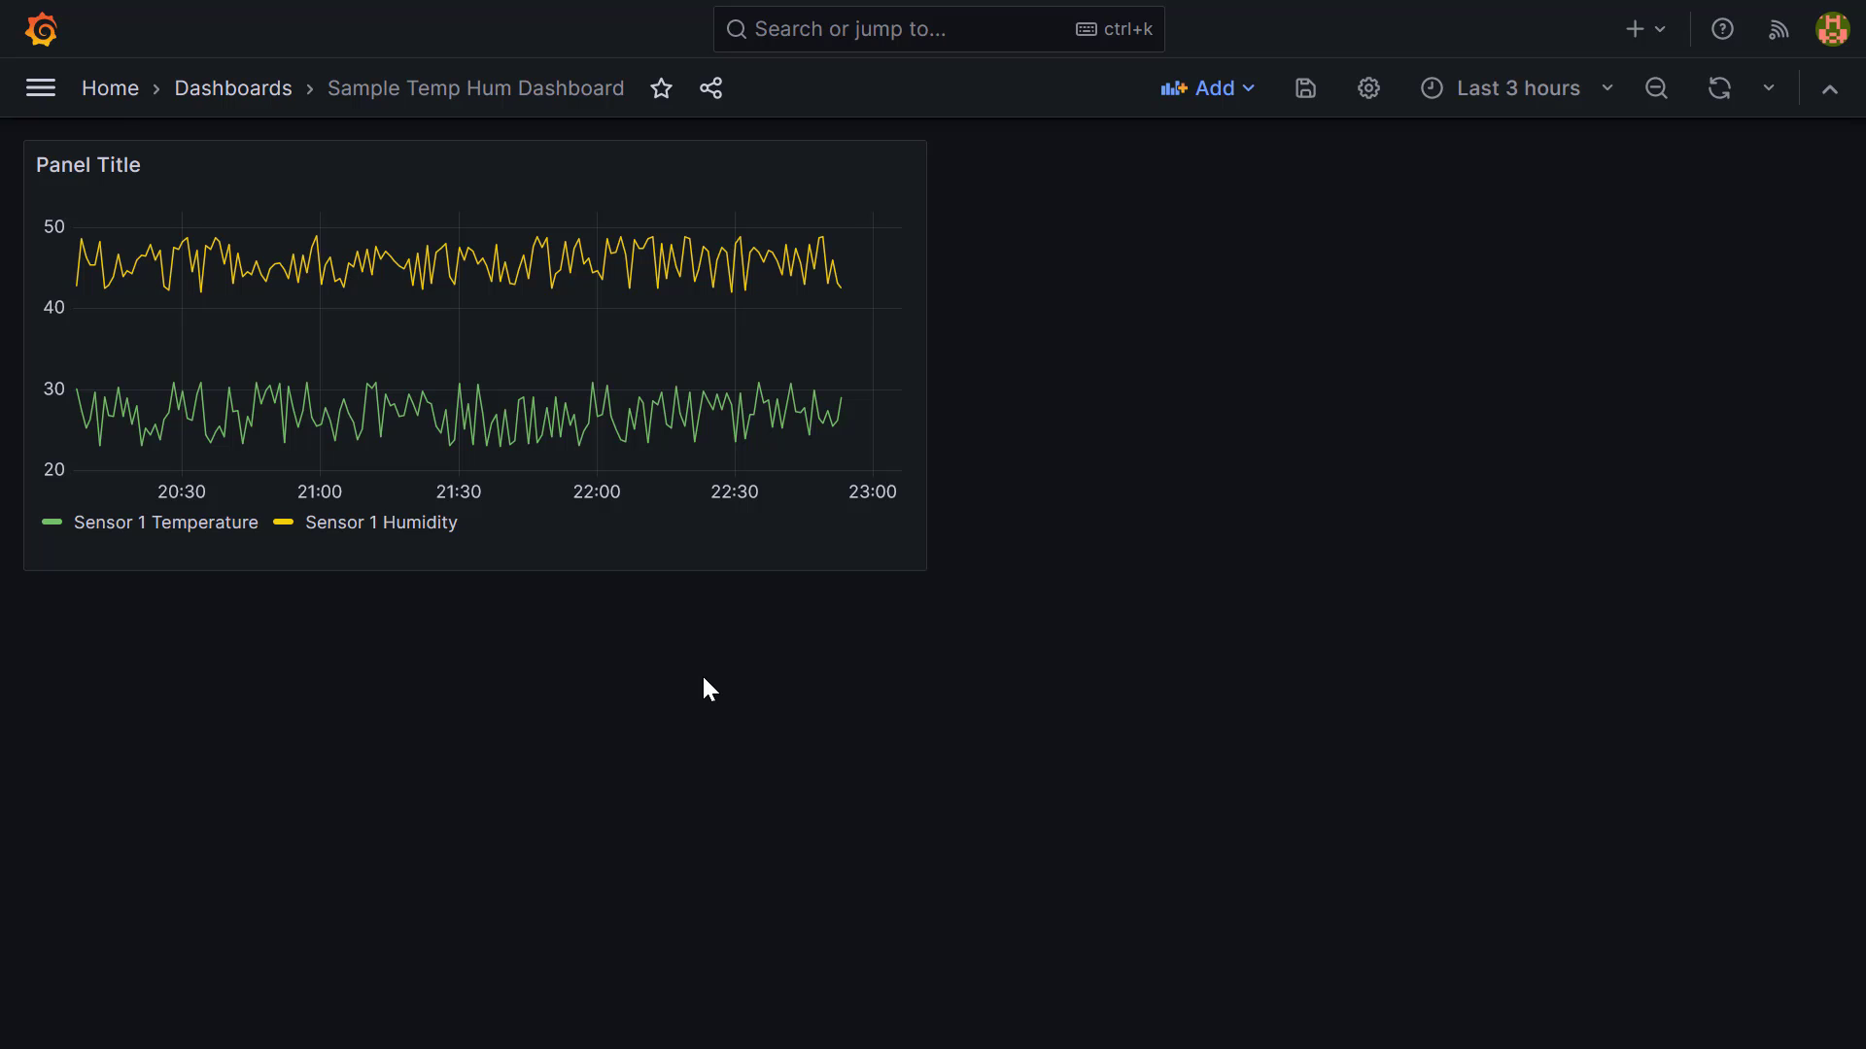
- Duplicate the panel and open the copy for editing
click(902, 170)
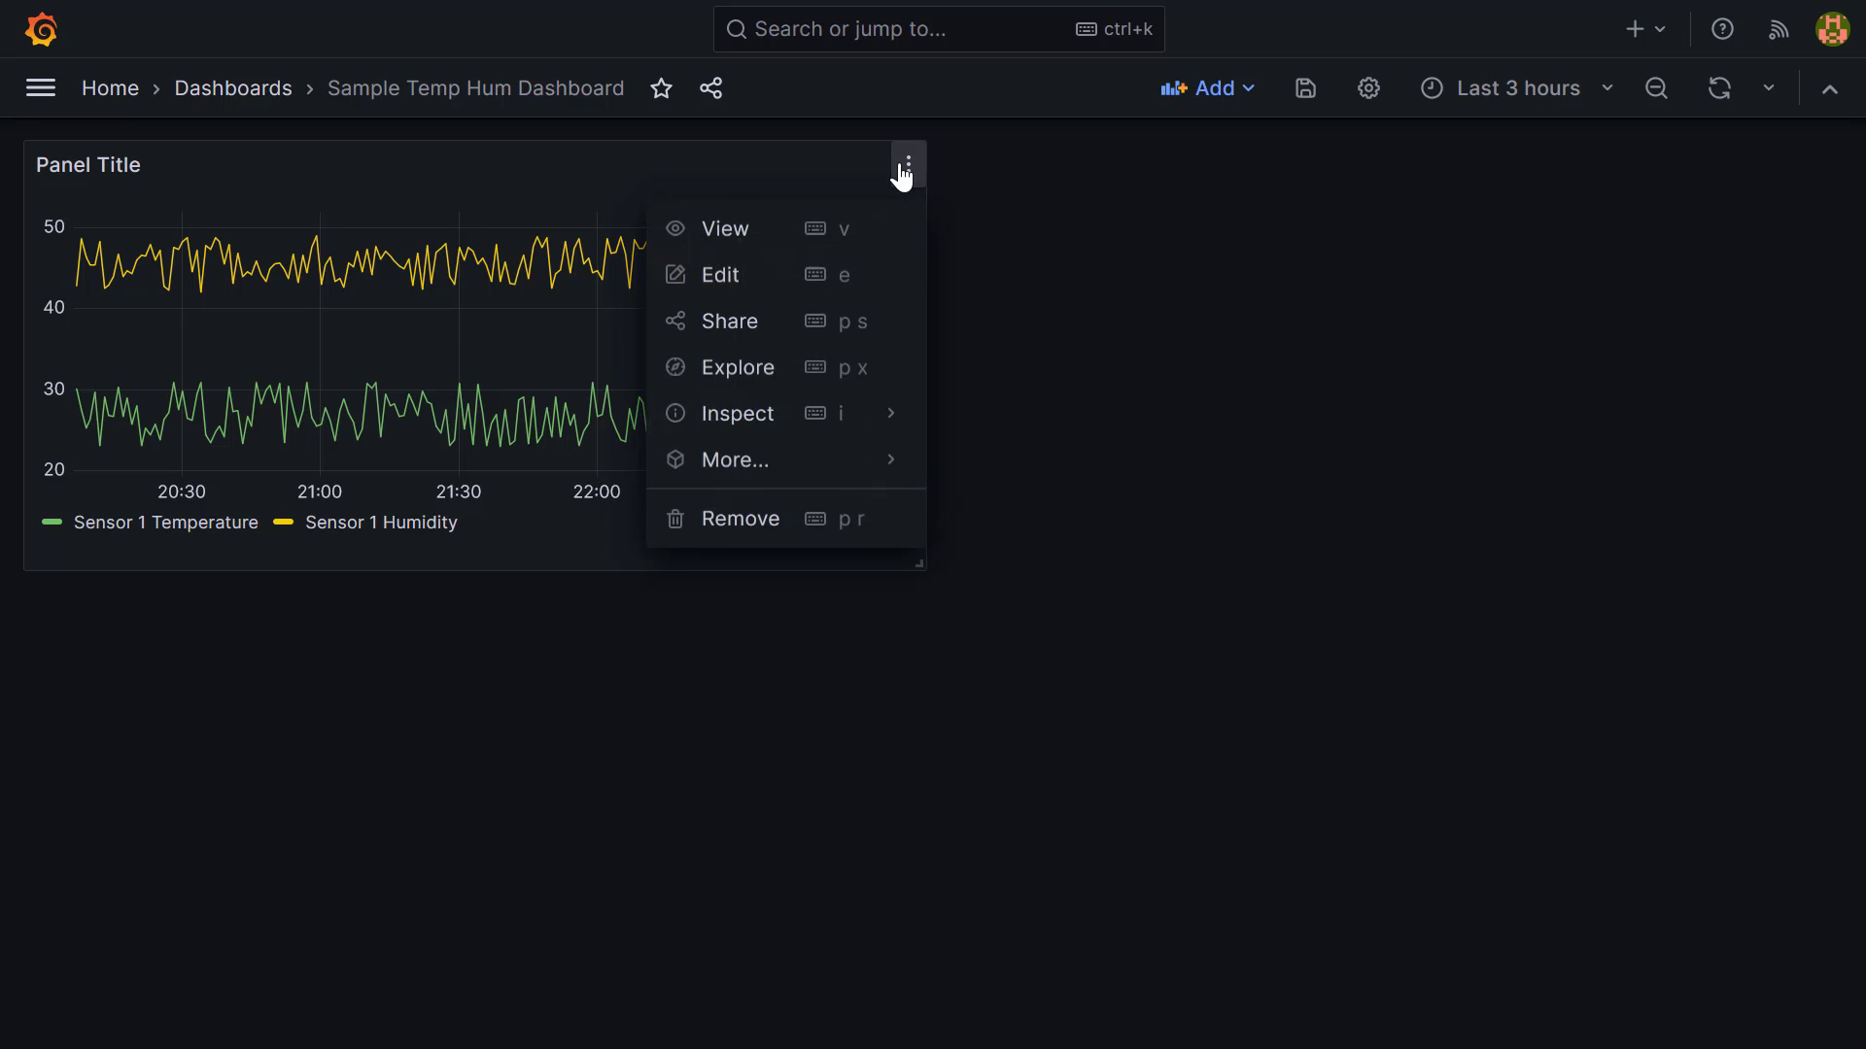
mouse_move(735, 469)
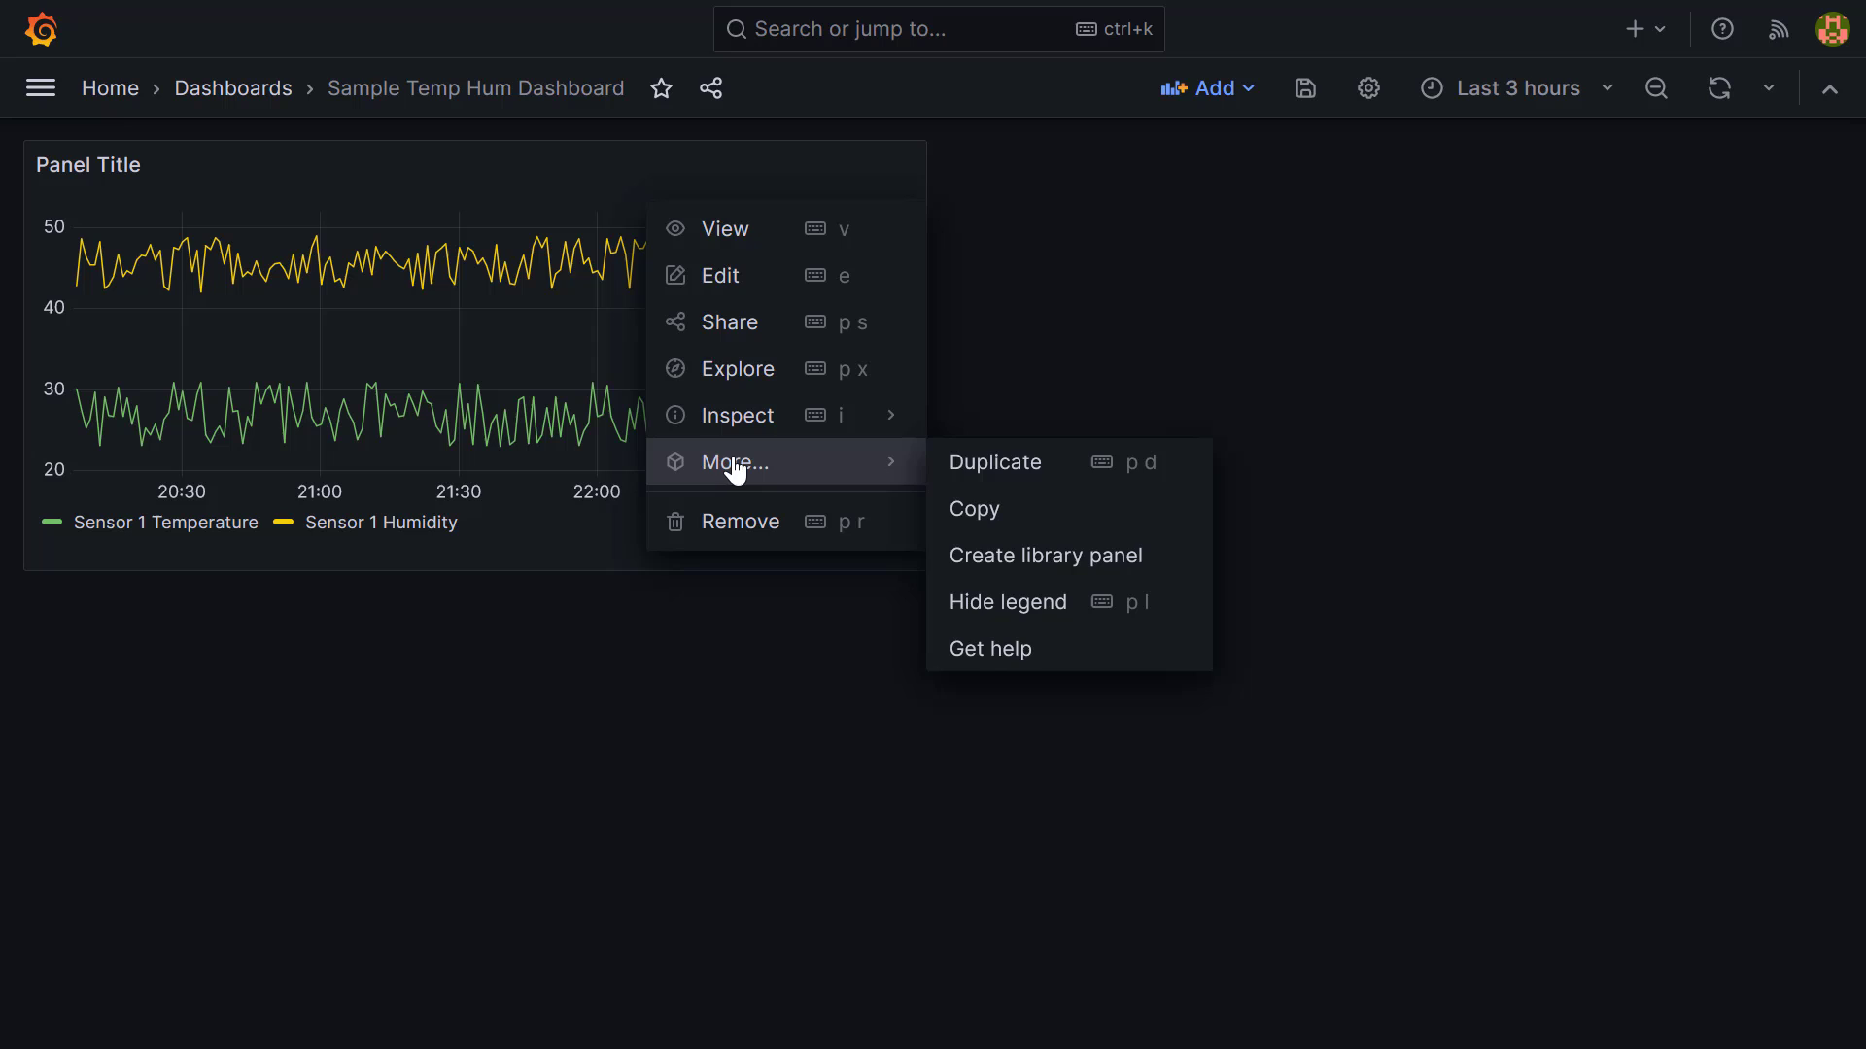
click(1000, 474)
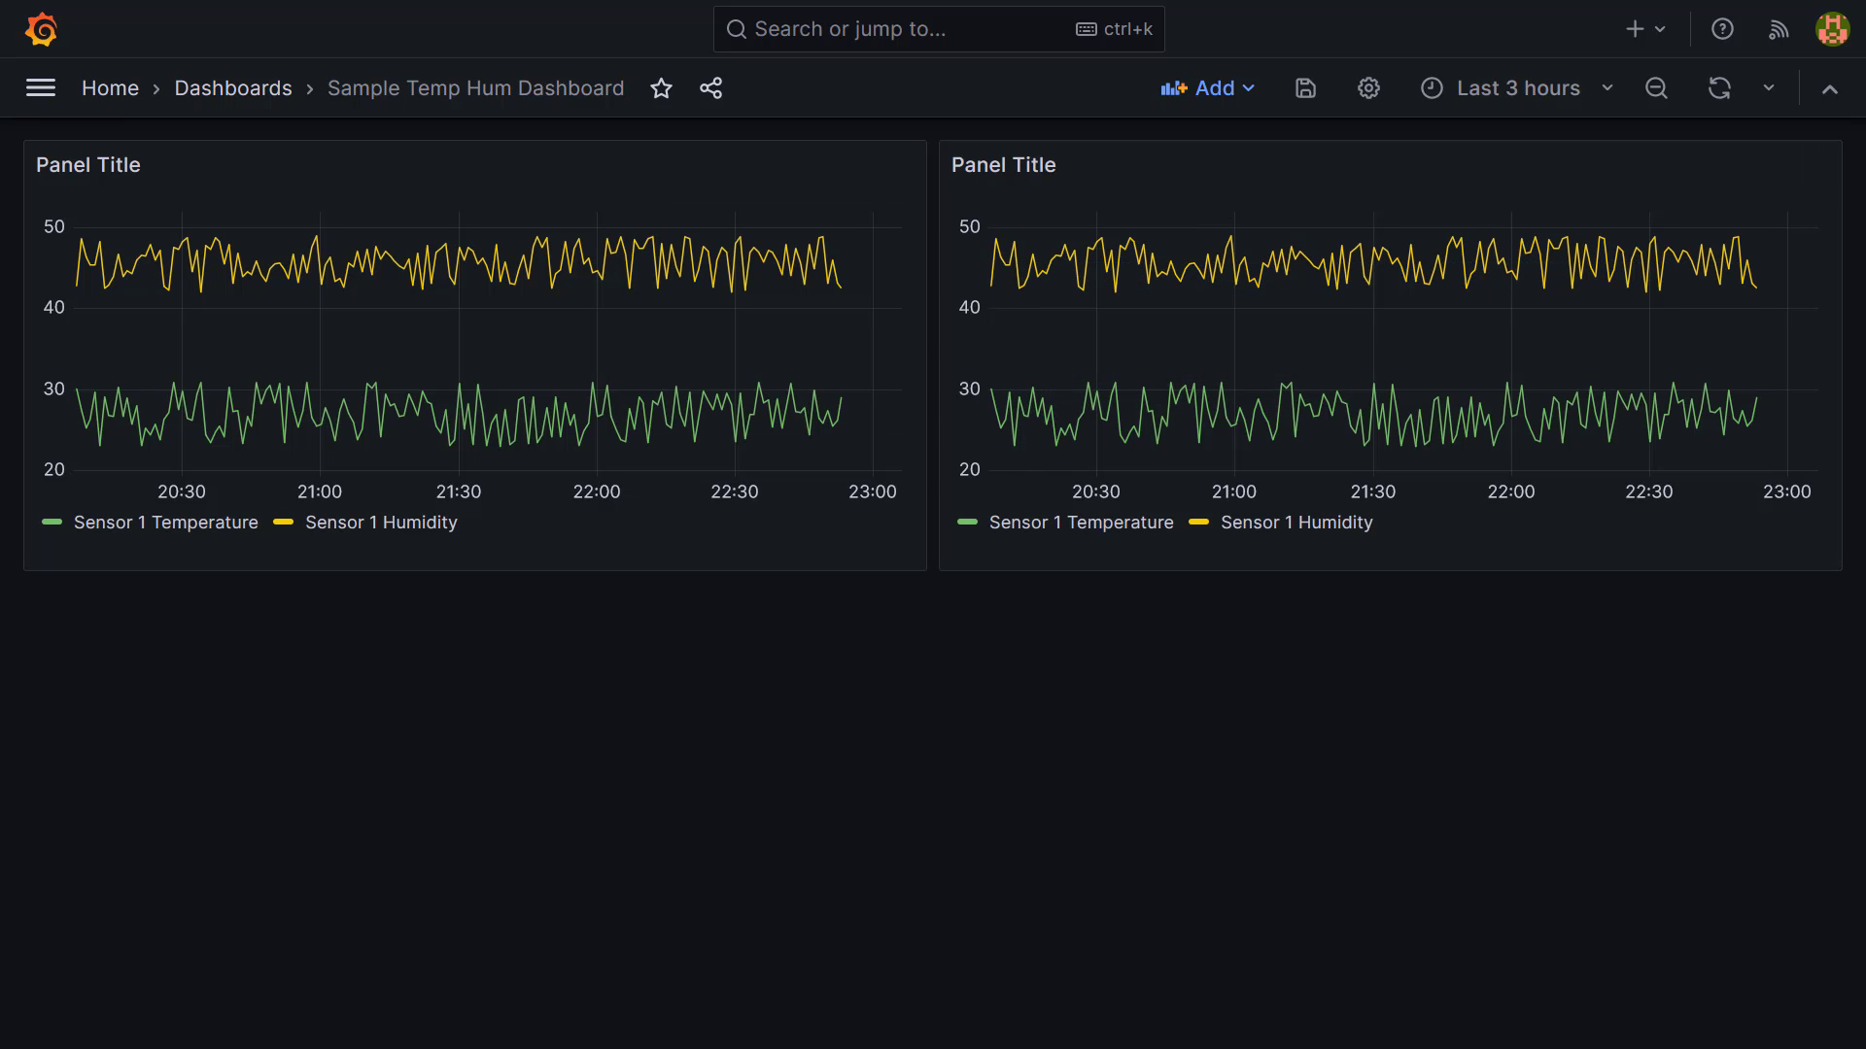
click(1817, 171)
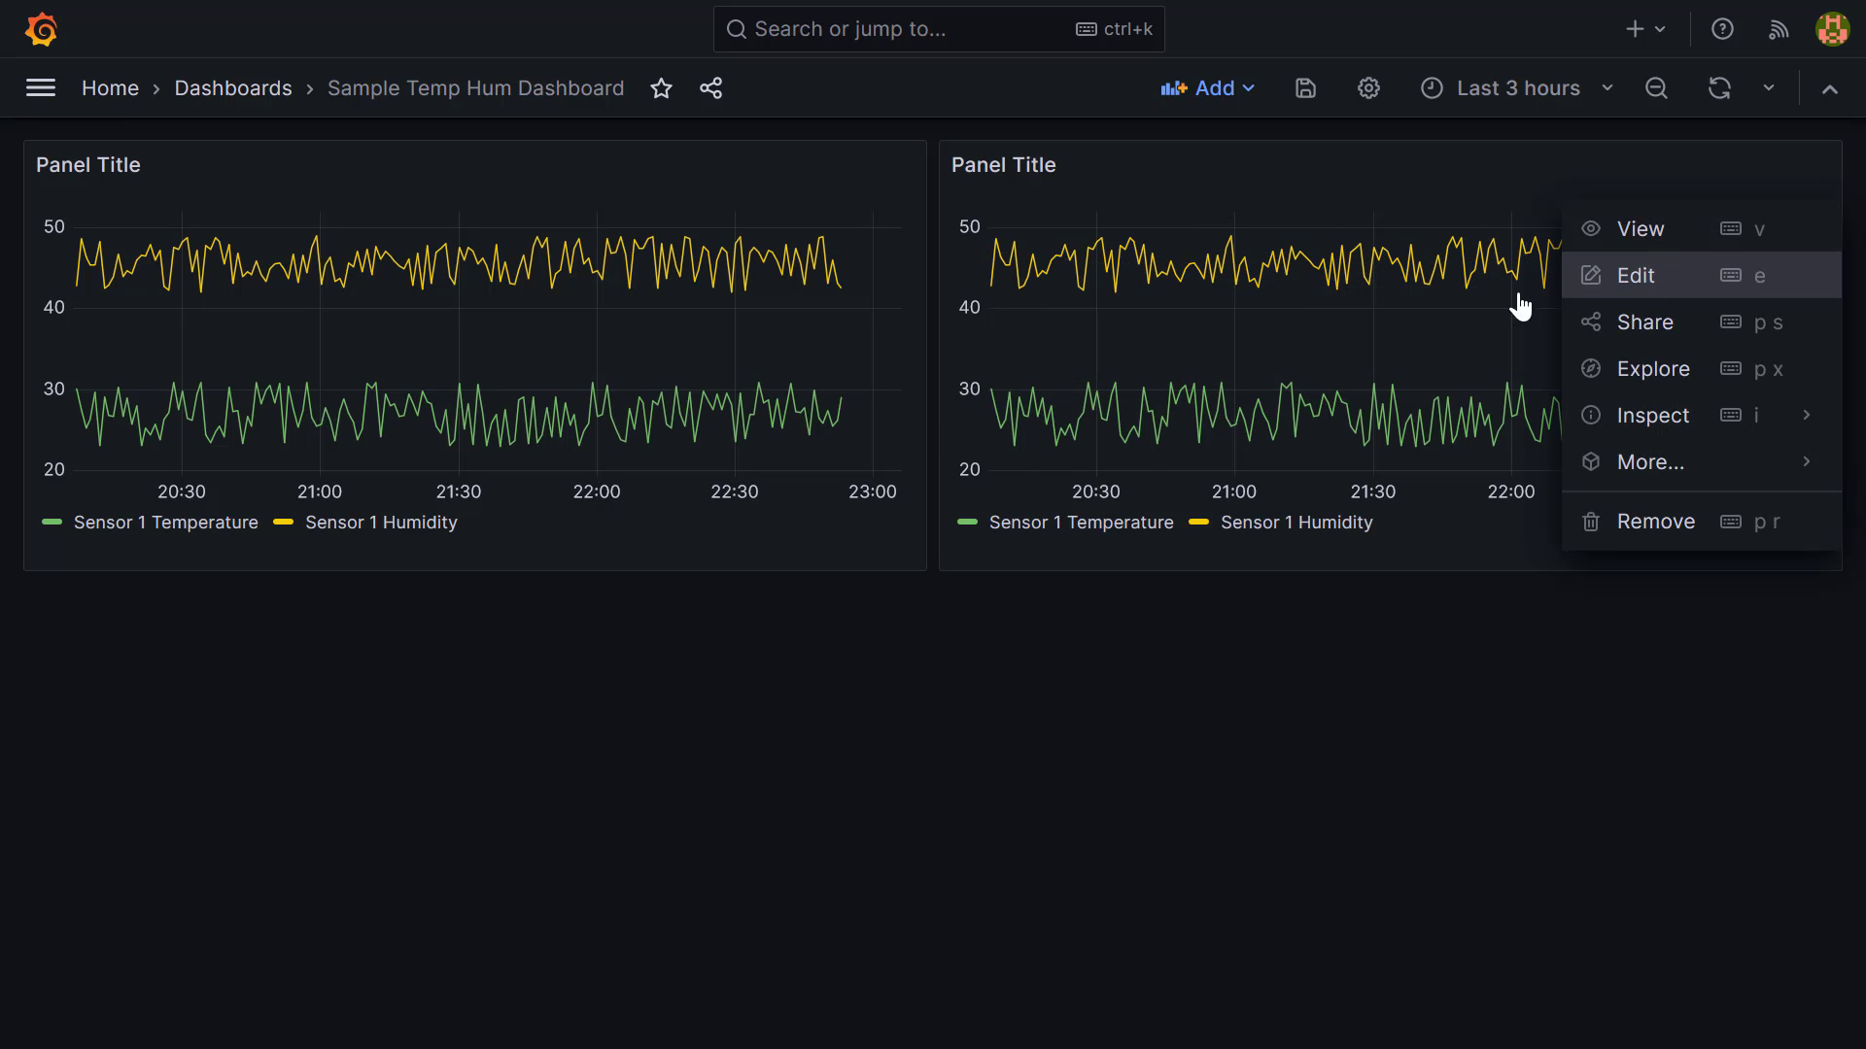
key(e)
scroll(10, 894, down, 3)
scroll(142, 922, up, 1)
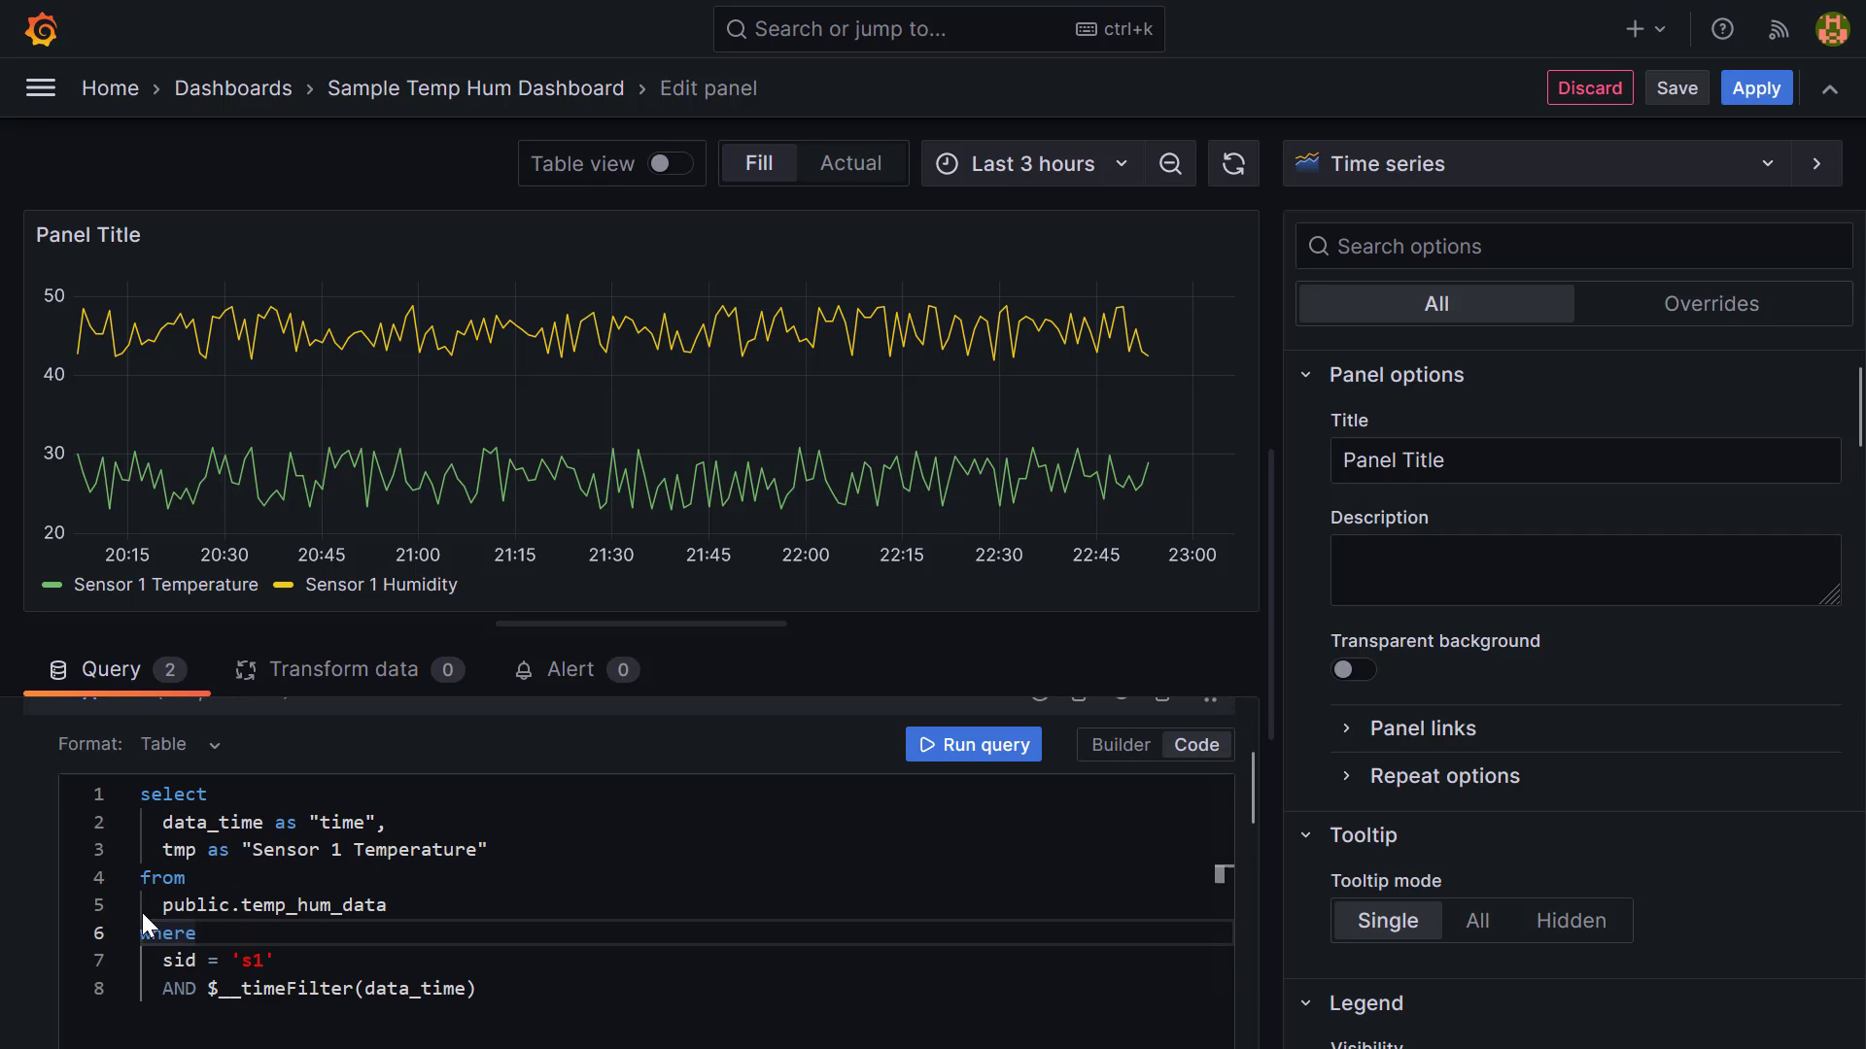
- Rename both series to Sensor 2 Temperature and Sensor 2 Humidity, set sid to 's2', and refresh
double_click(335, 850)
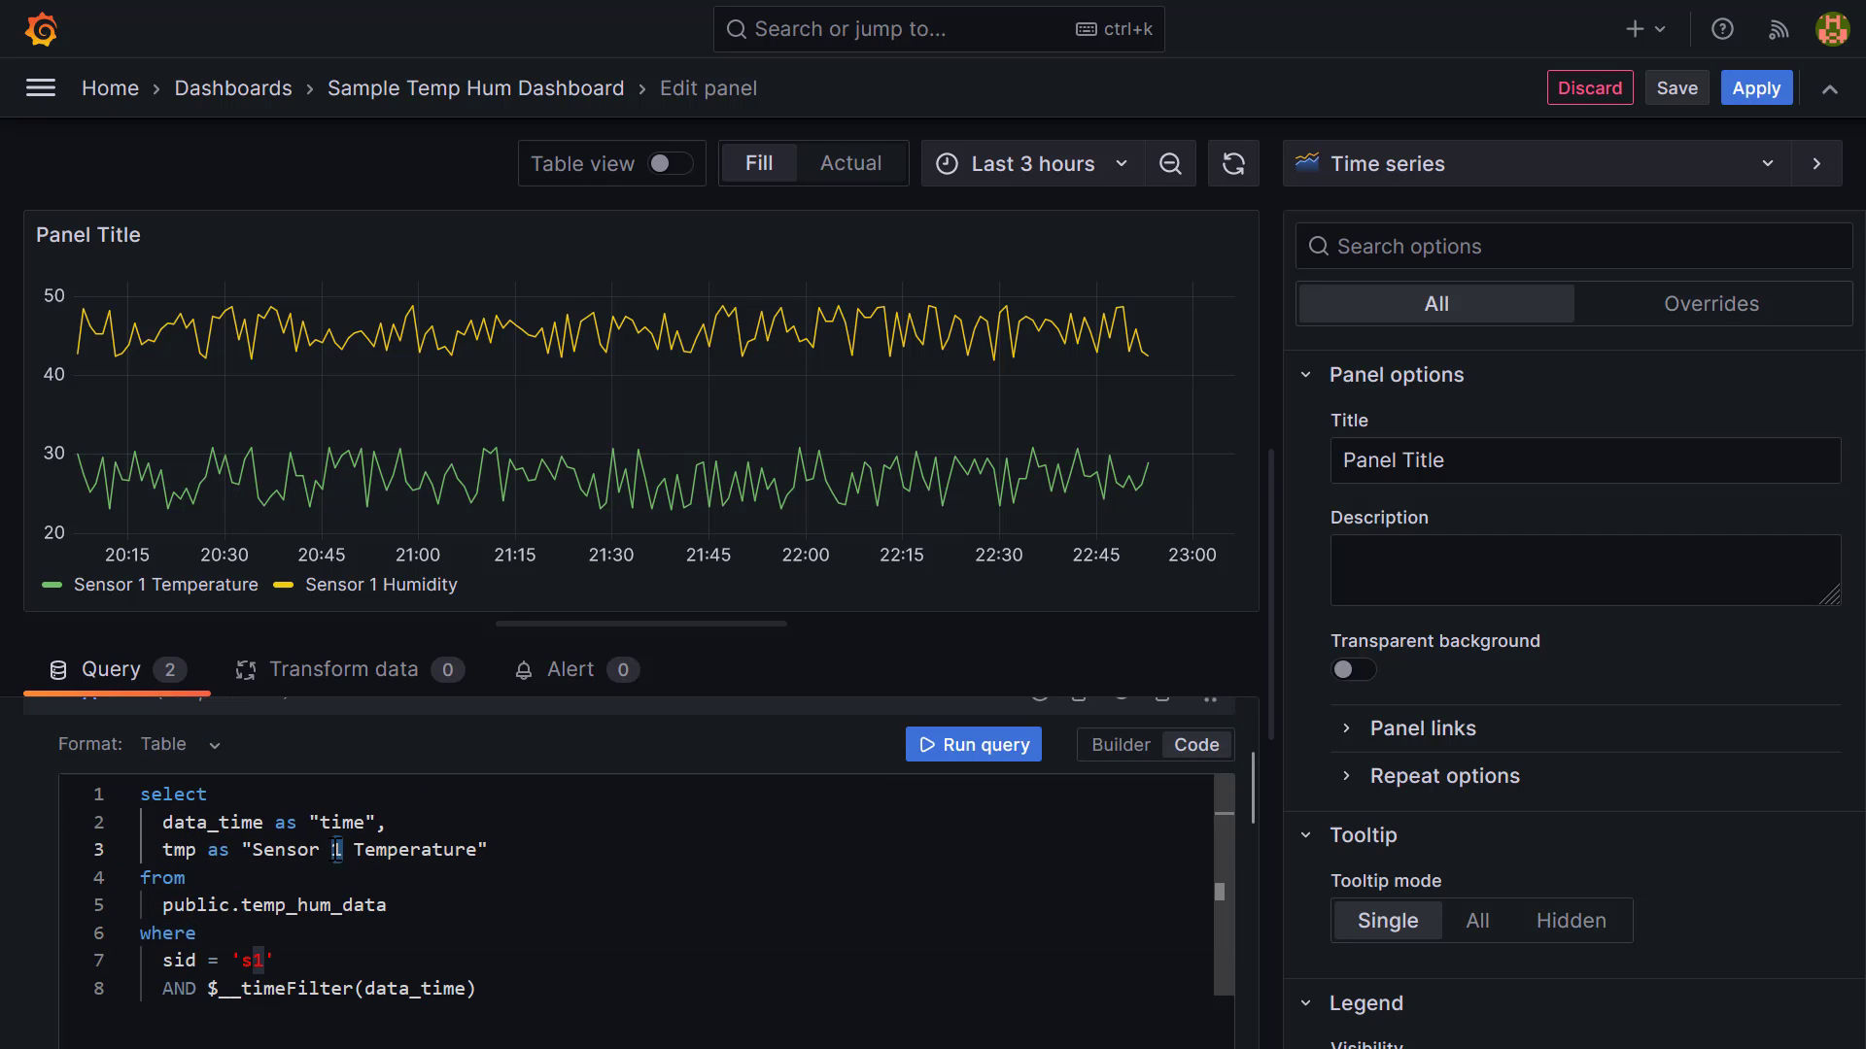
text(2)
double_click(259, 960)
text(2)
scroll(19, 931, down, 3)
scroll(20, 931, down, 3)
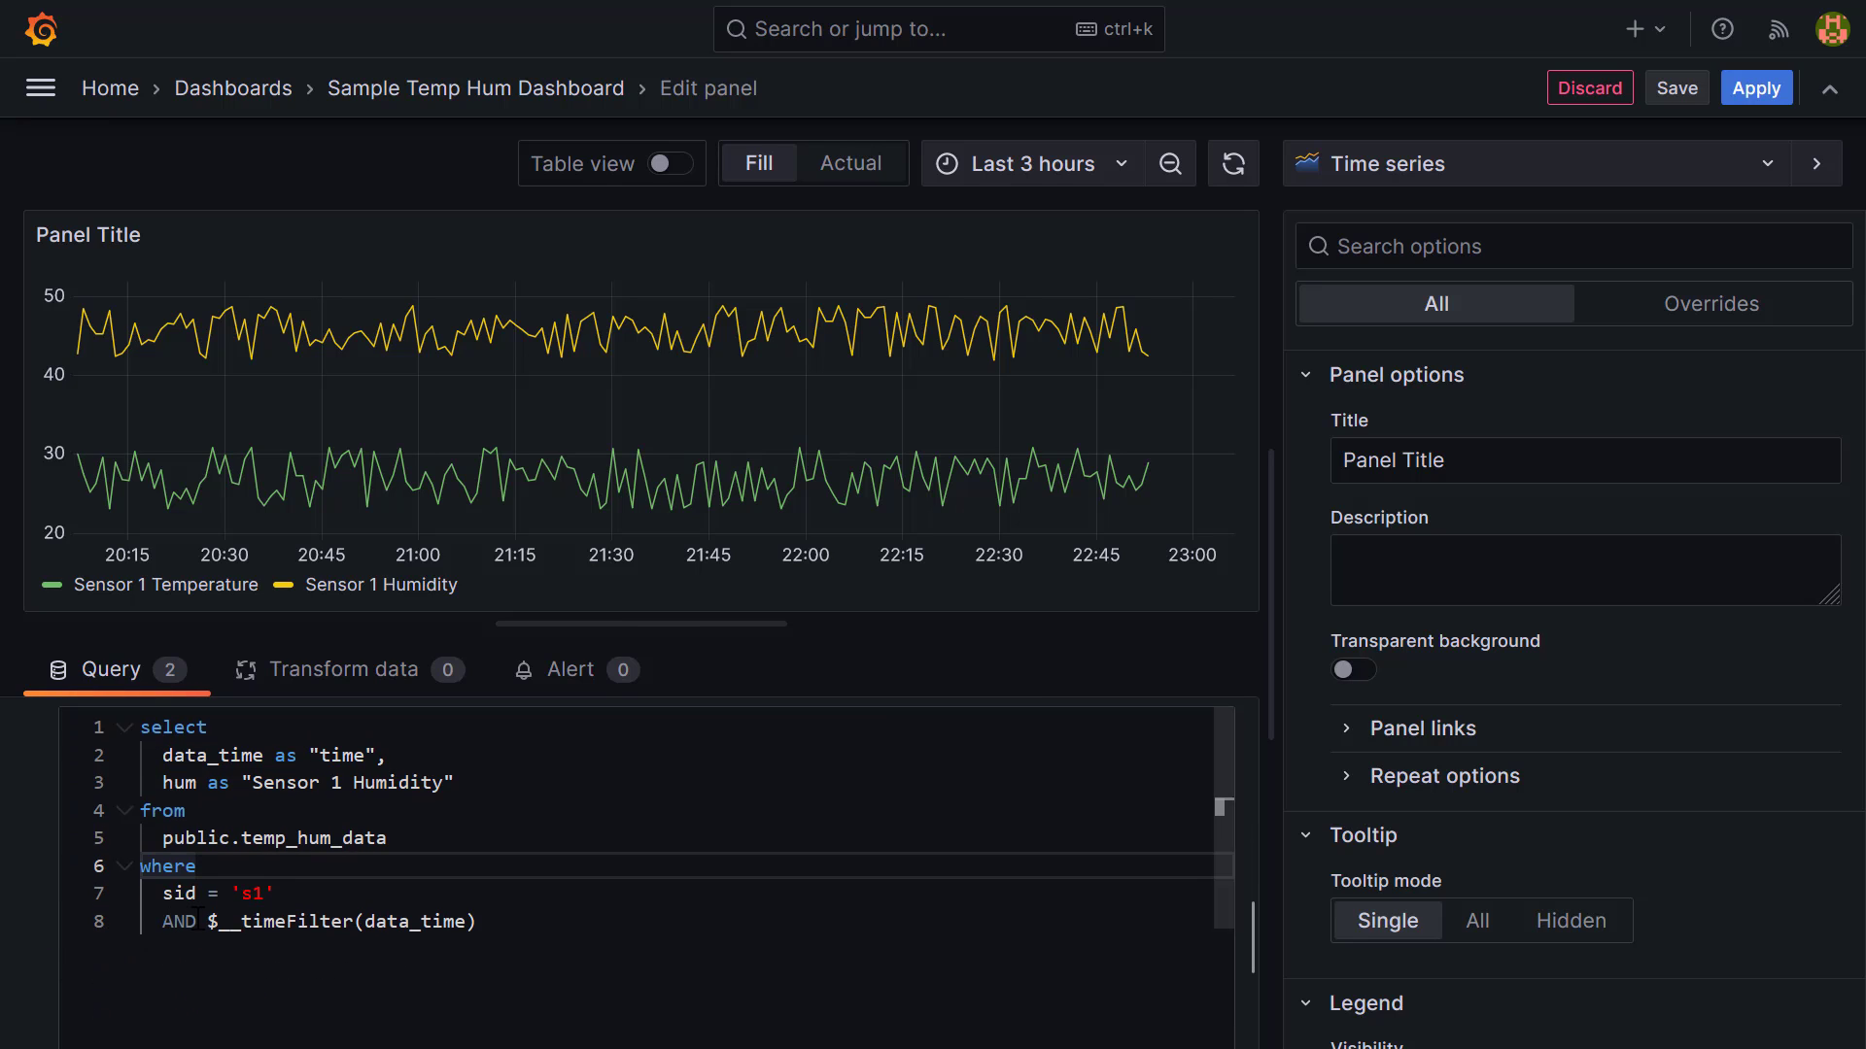
double_click(338, 782)
text(2)
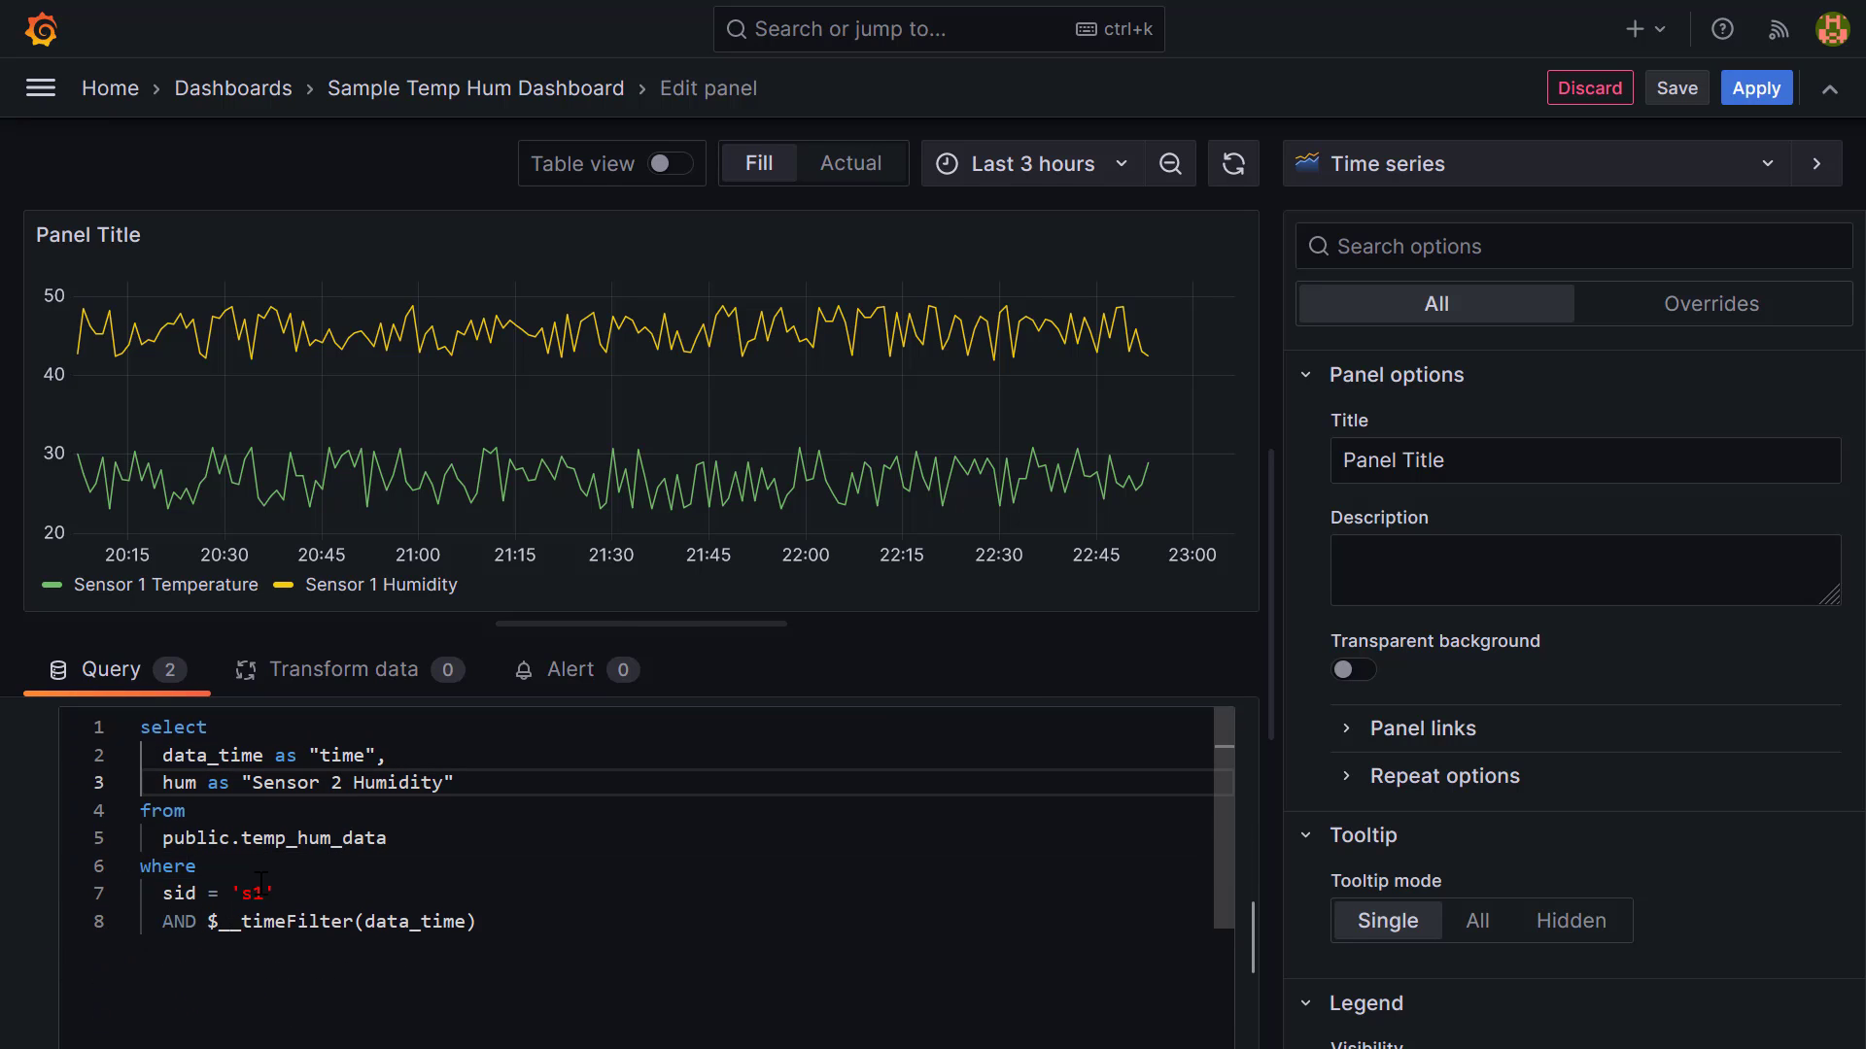
double_click(257, 893)
text(2)
scroll(16, 931, up, 4)
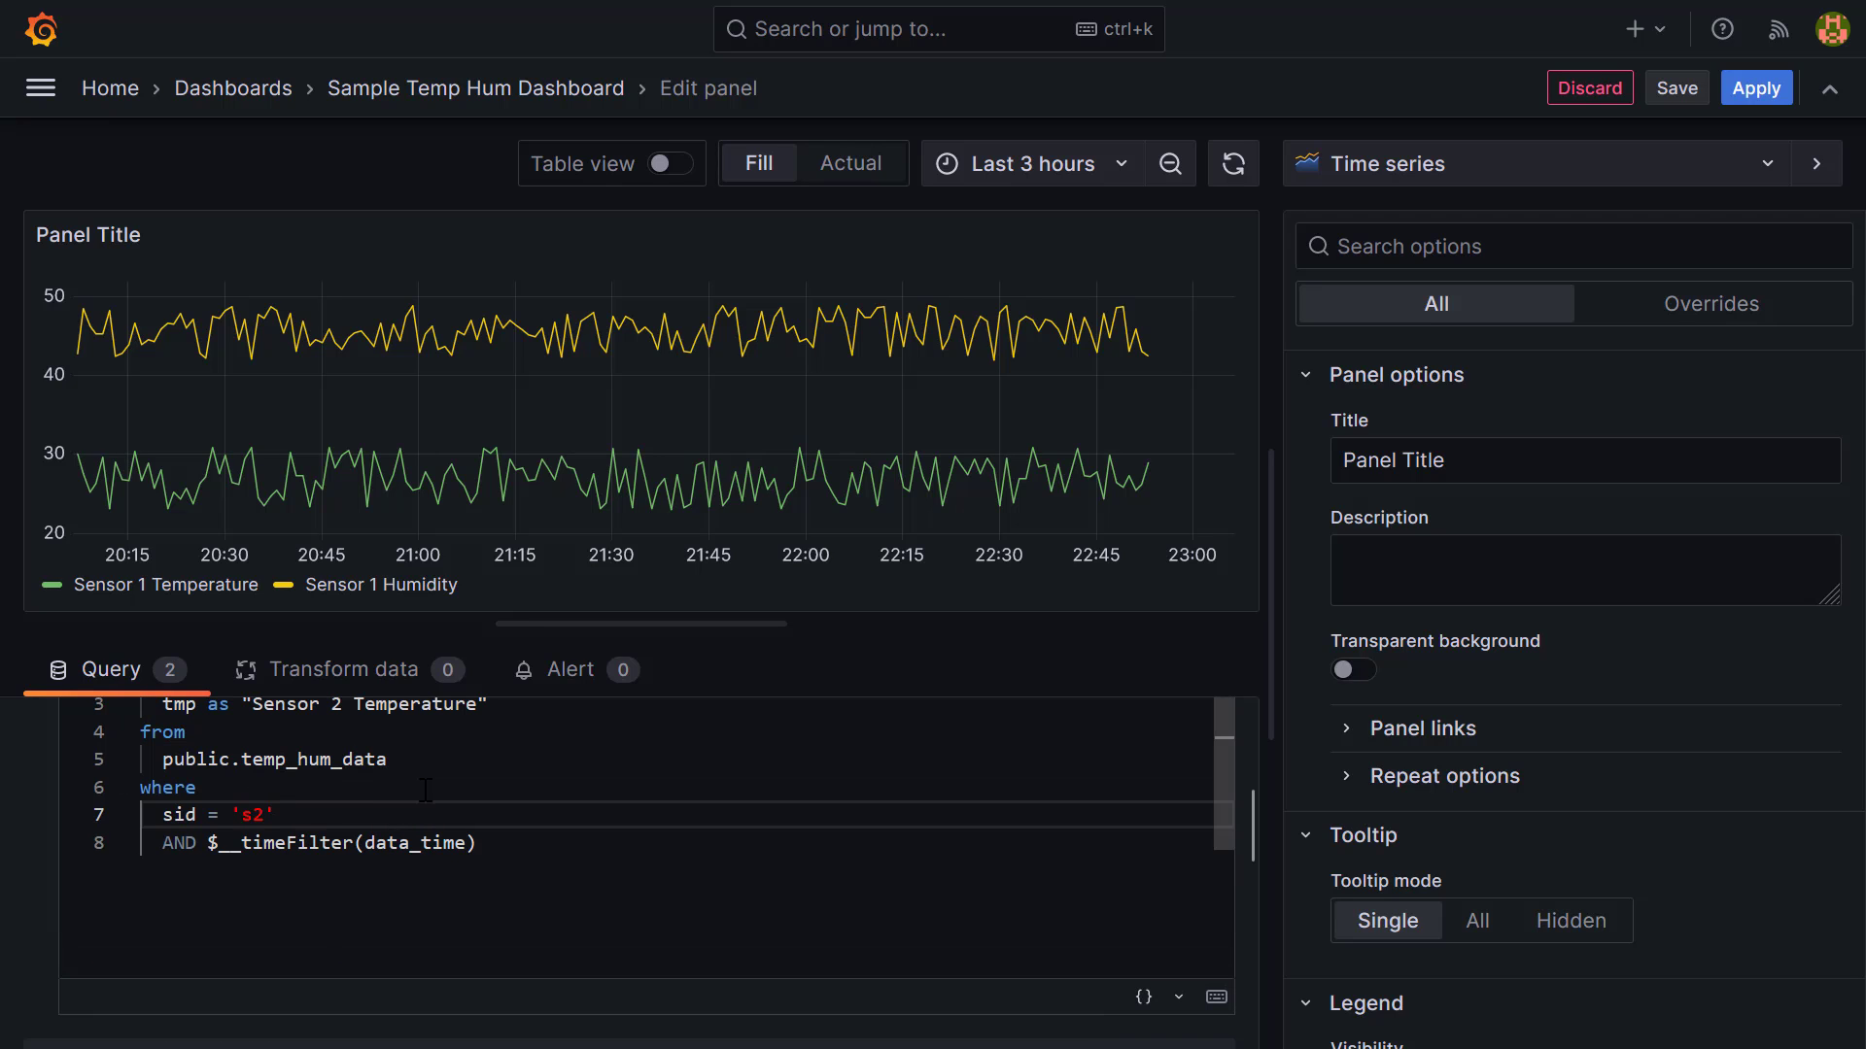
click(1234, 167)
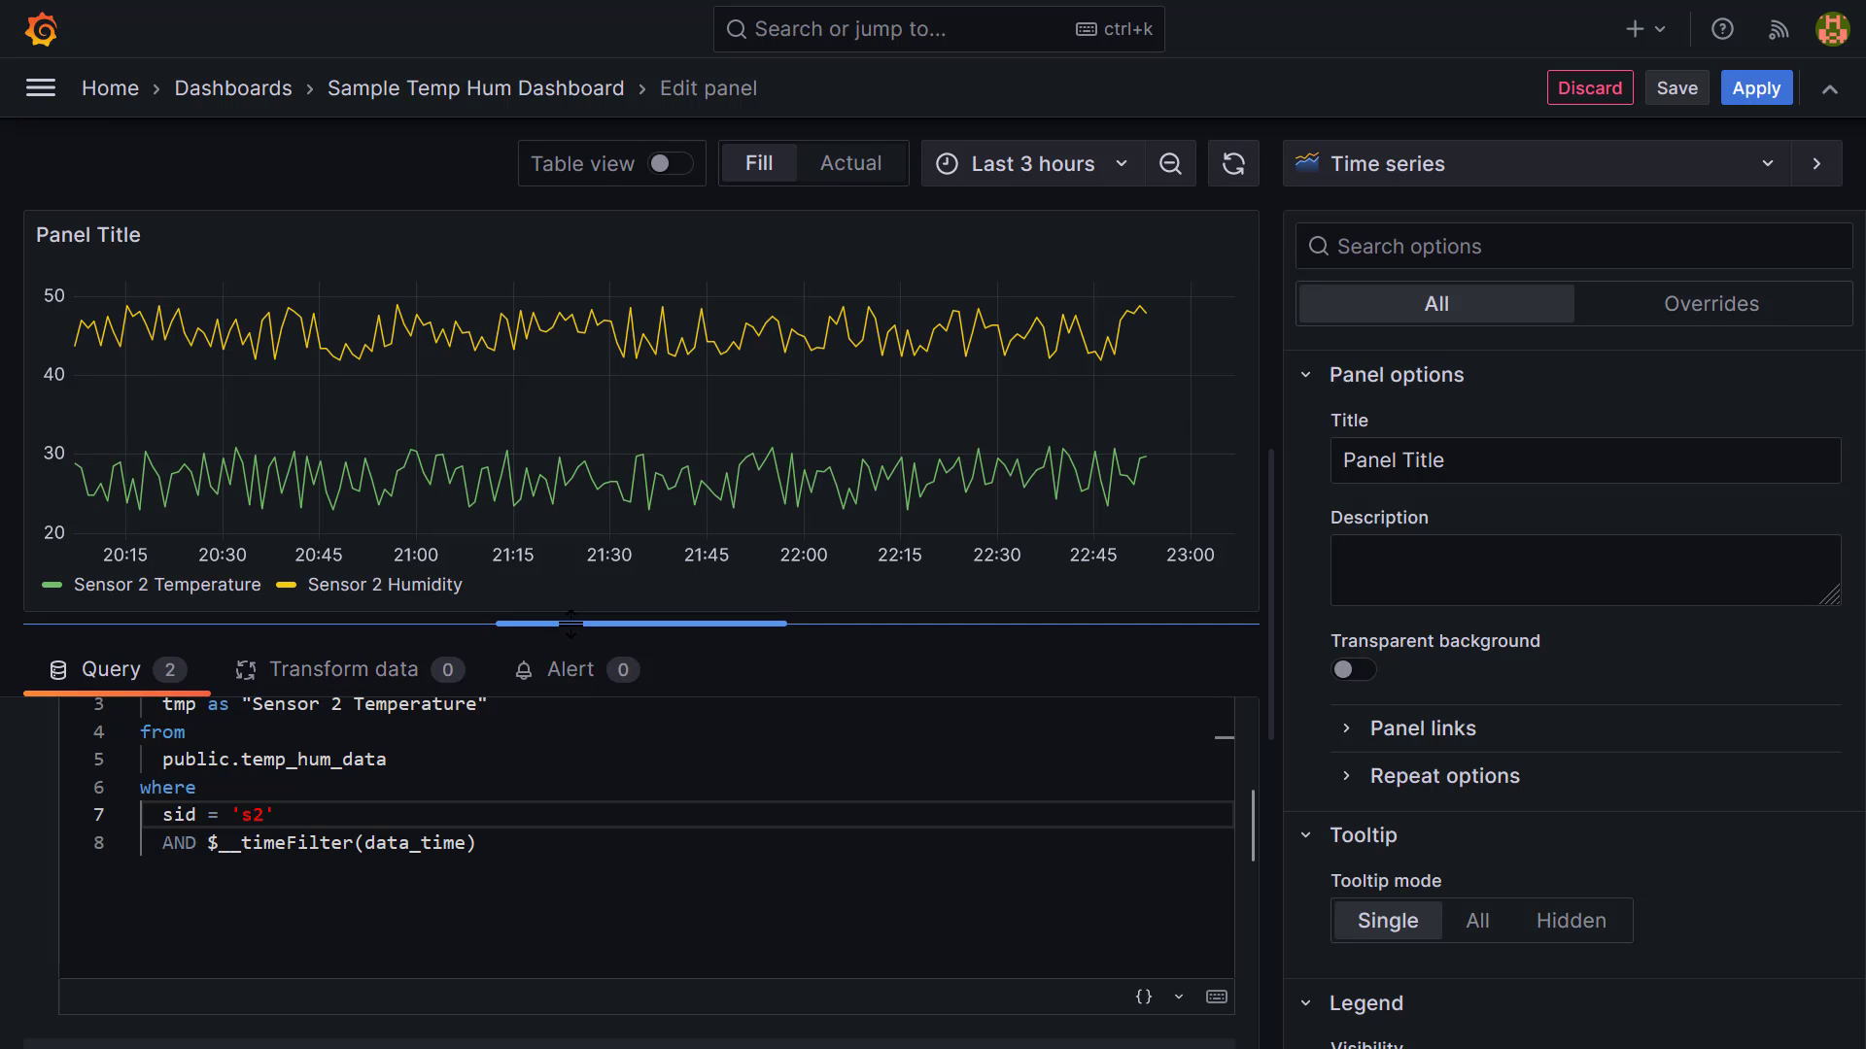
- Save the dashboard and return from panel editing to the dashboard
click(1676, 88)
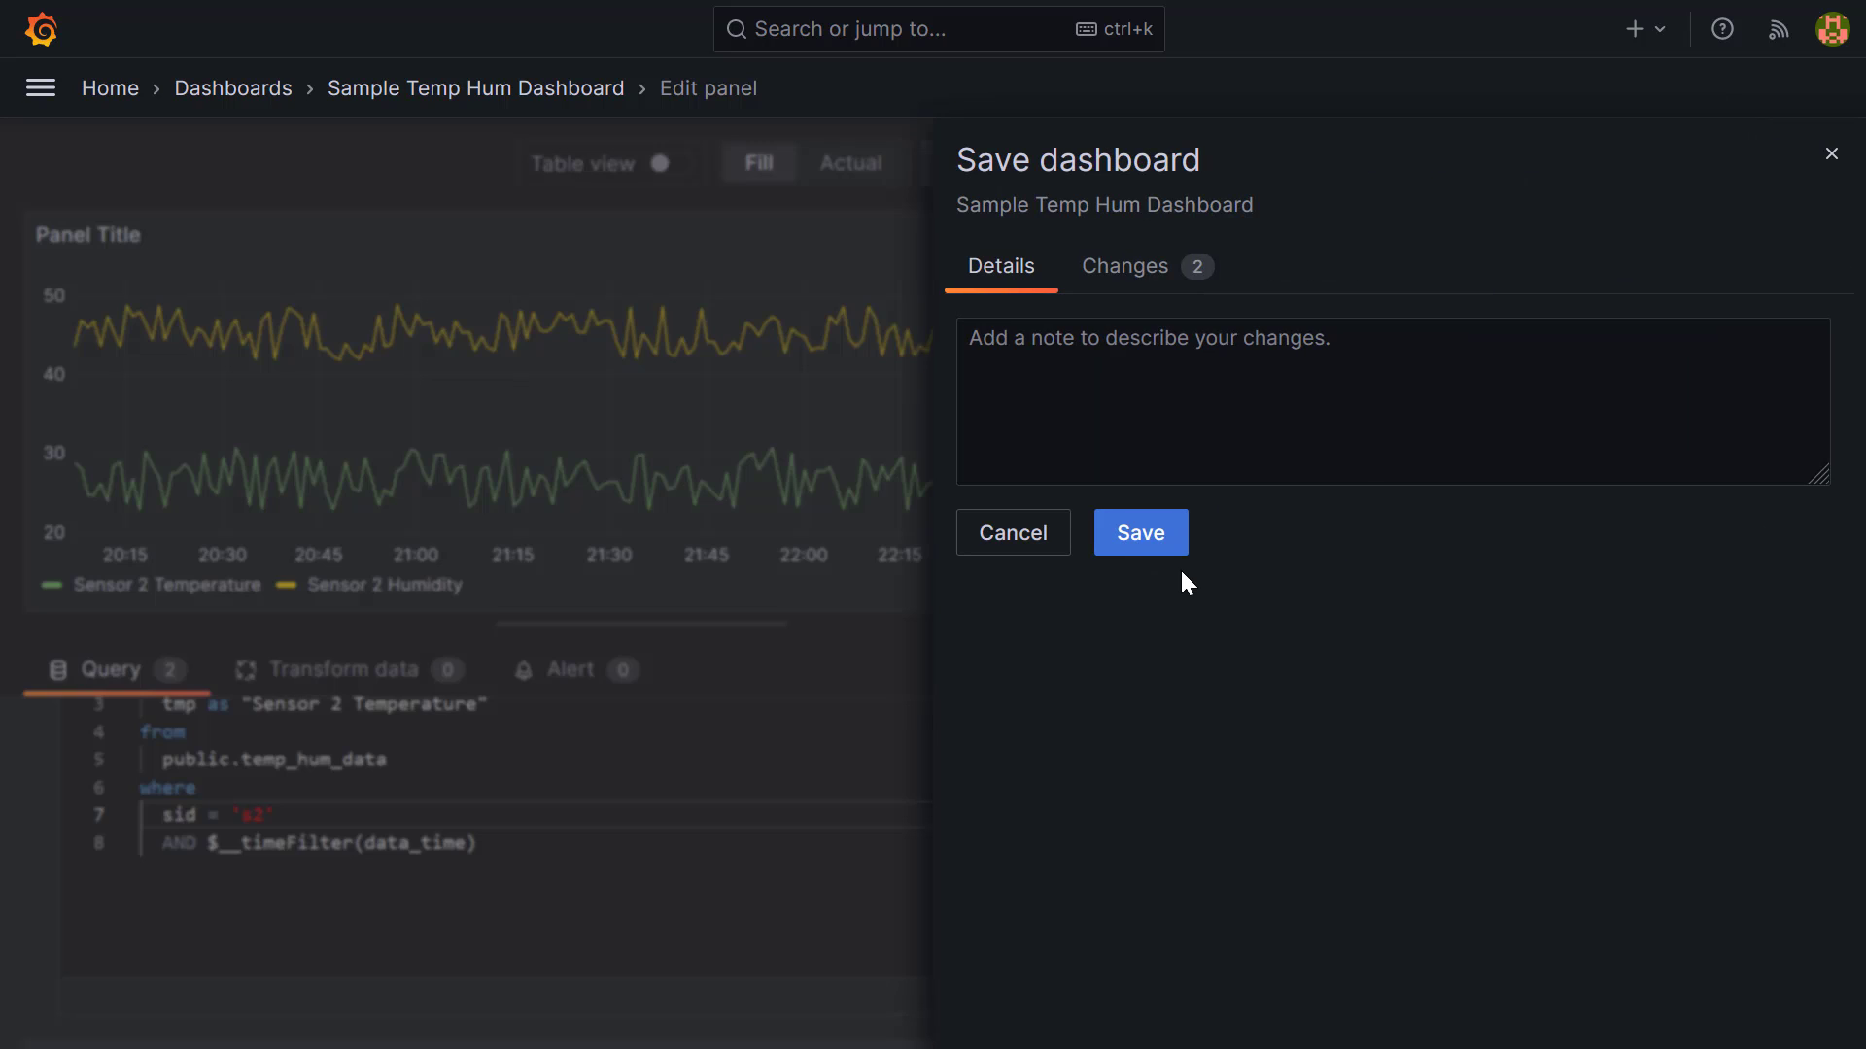
click(1158, 549)
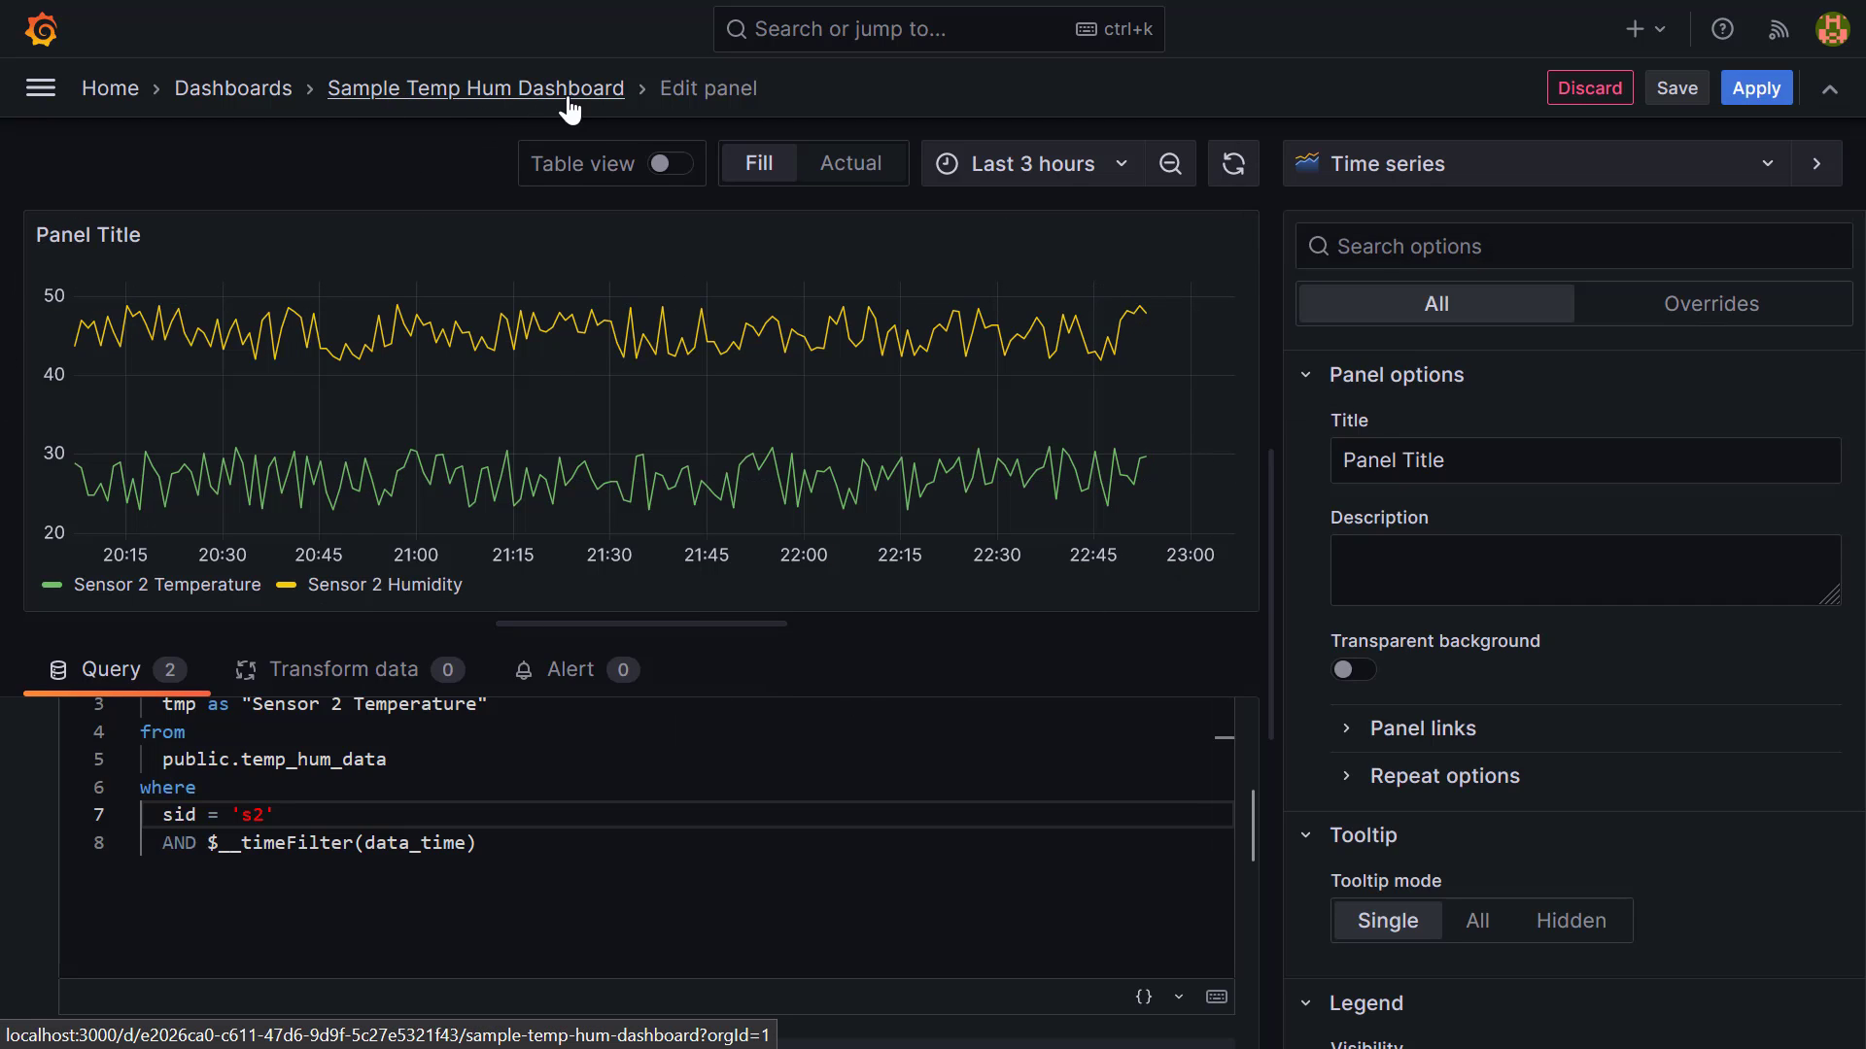
click(490, 90)
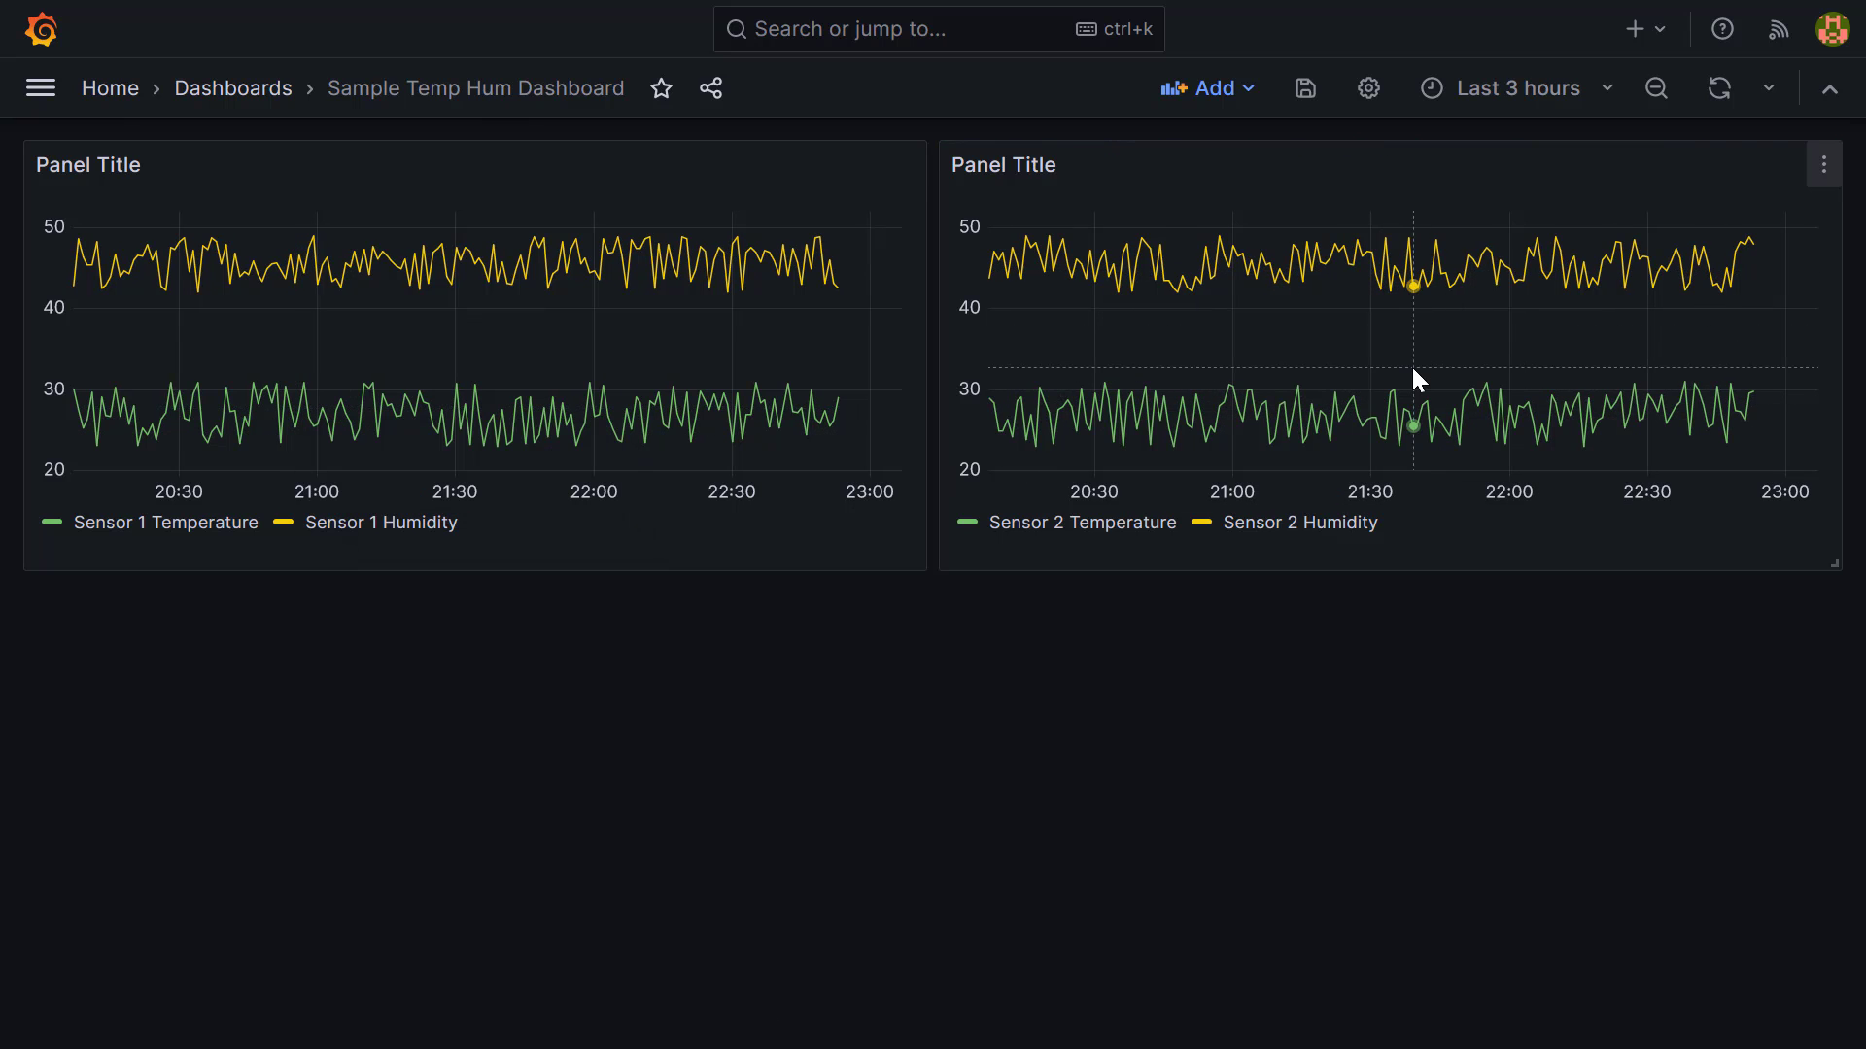
- Move the Sensor 2 panel below Sensor 1 and stretch both panels to full width
drag(1390, 162, 487, 603)
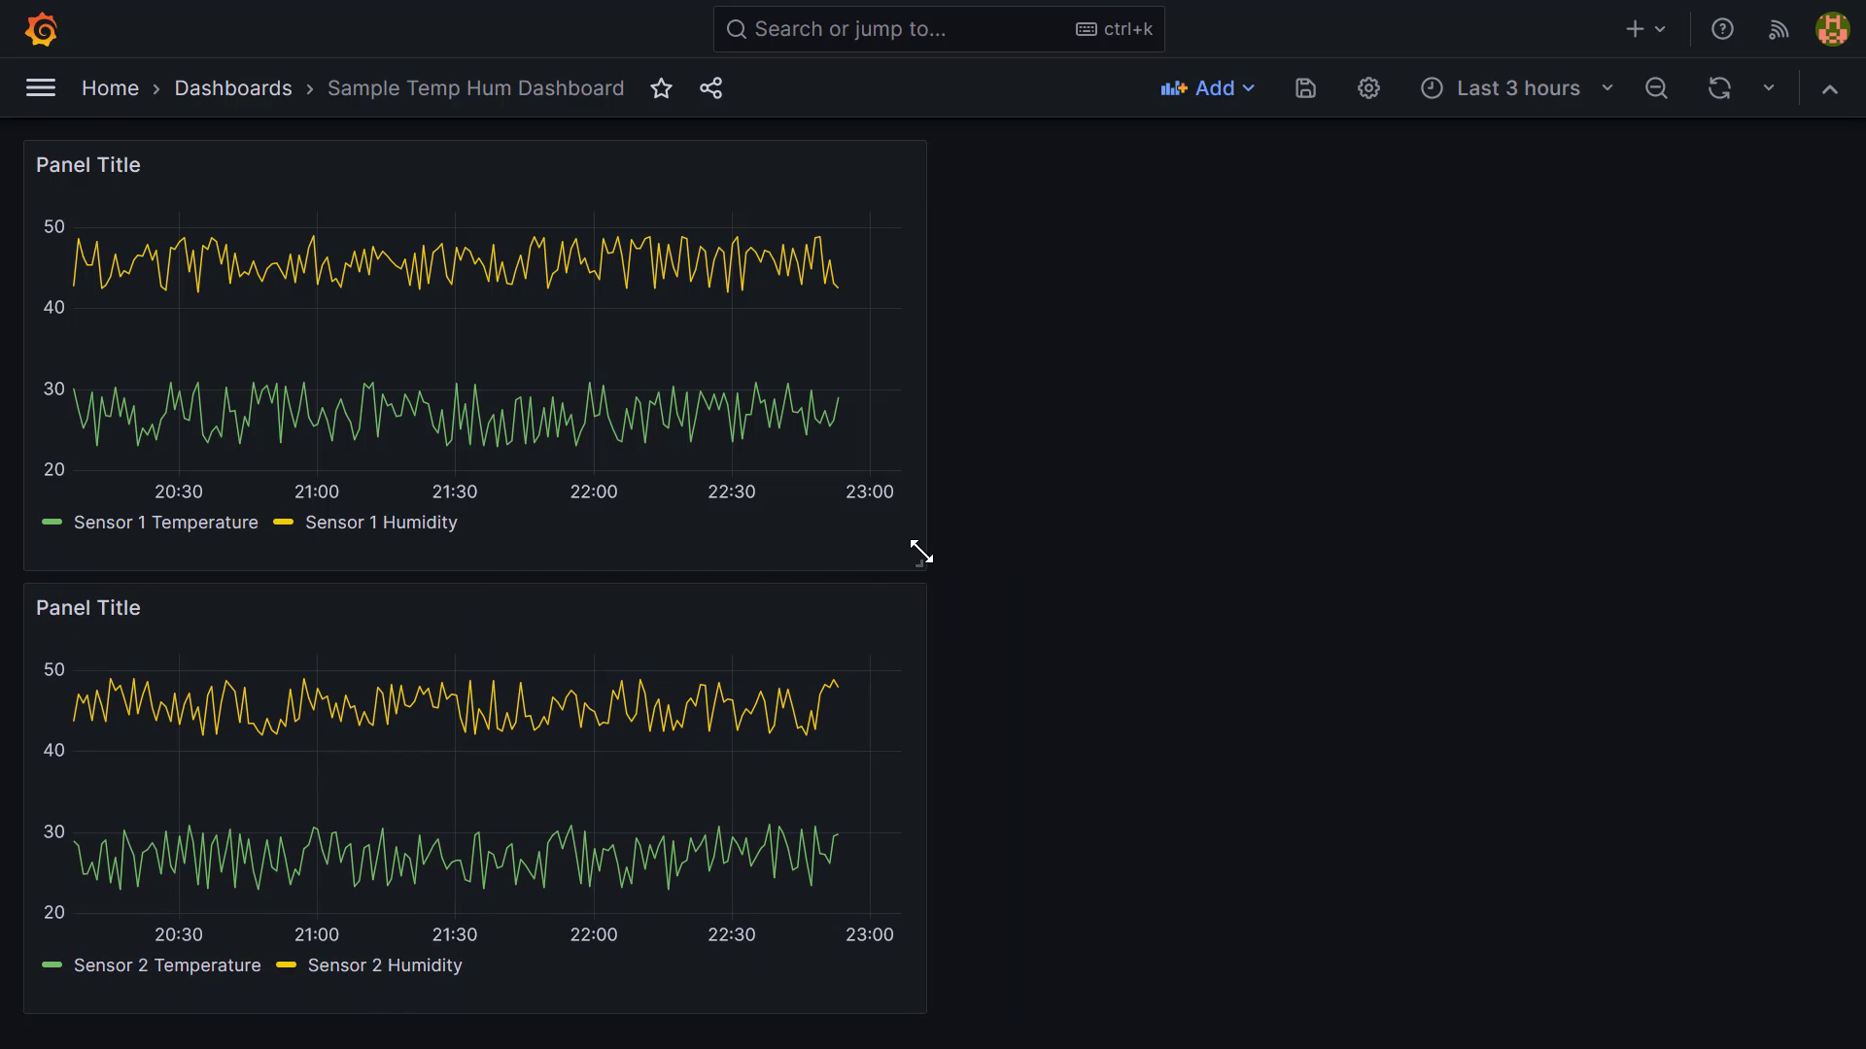
drag(918, 562, 1162, 567)
drag(1601, 563, 1840, 558)
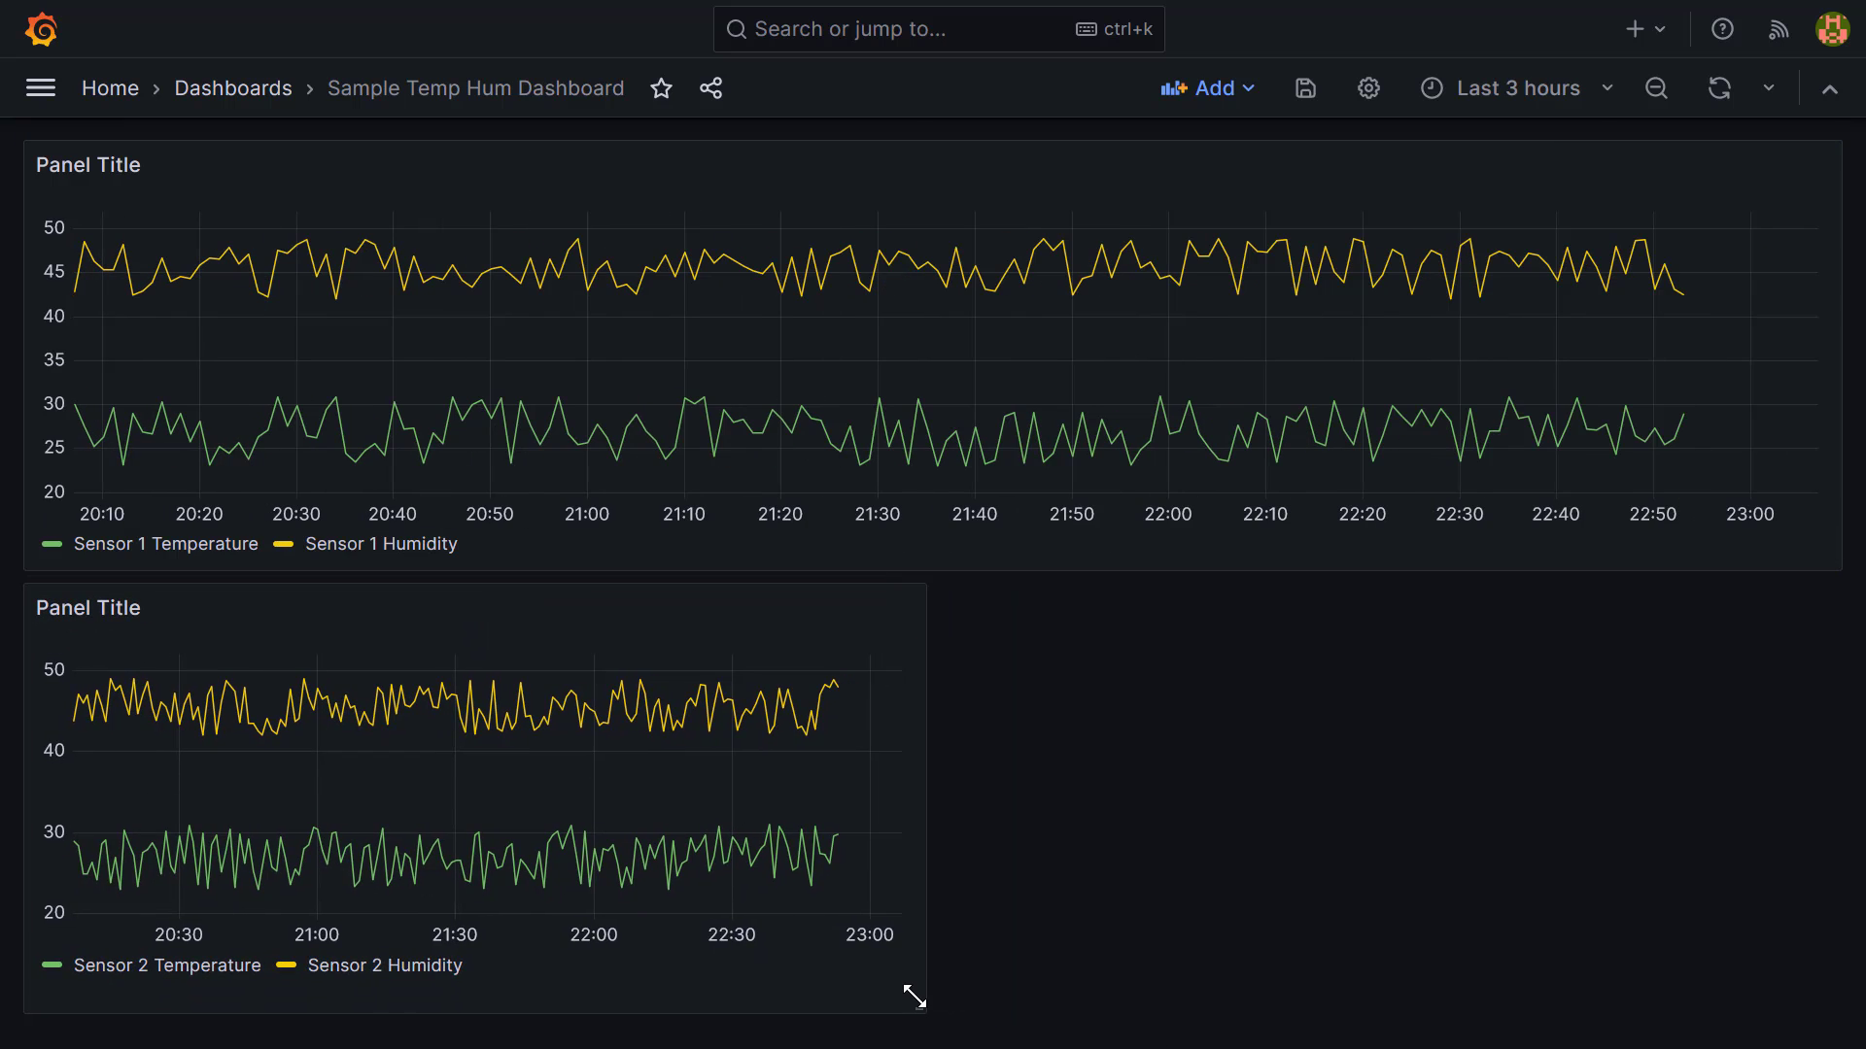
drag(920, 1008, 1836, 1011)
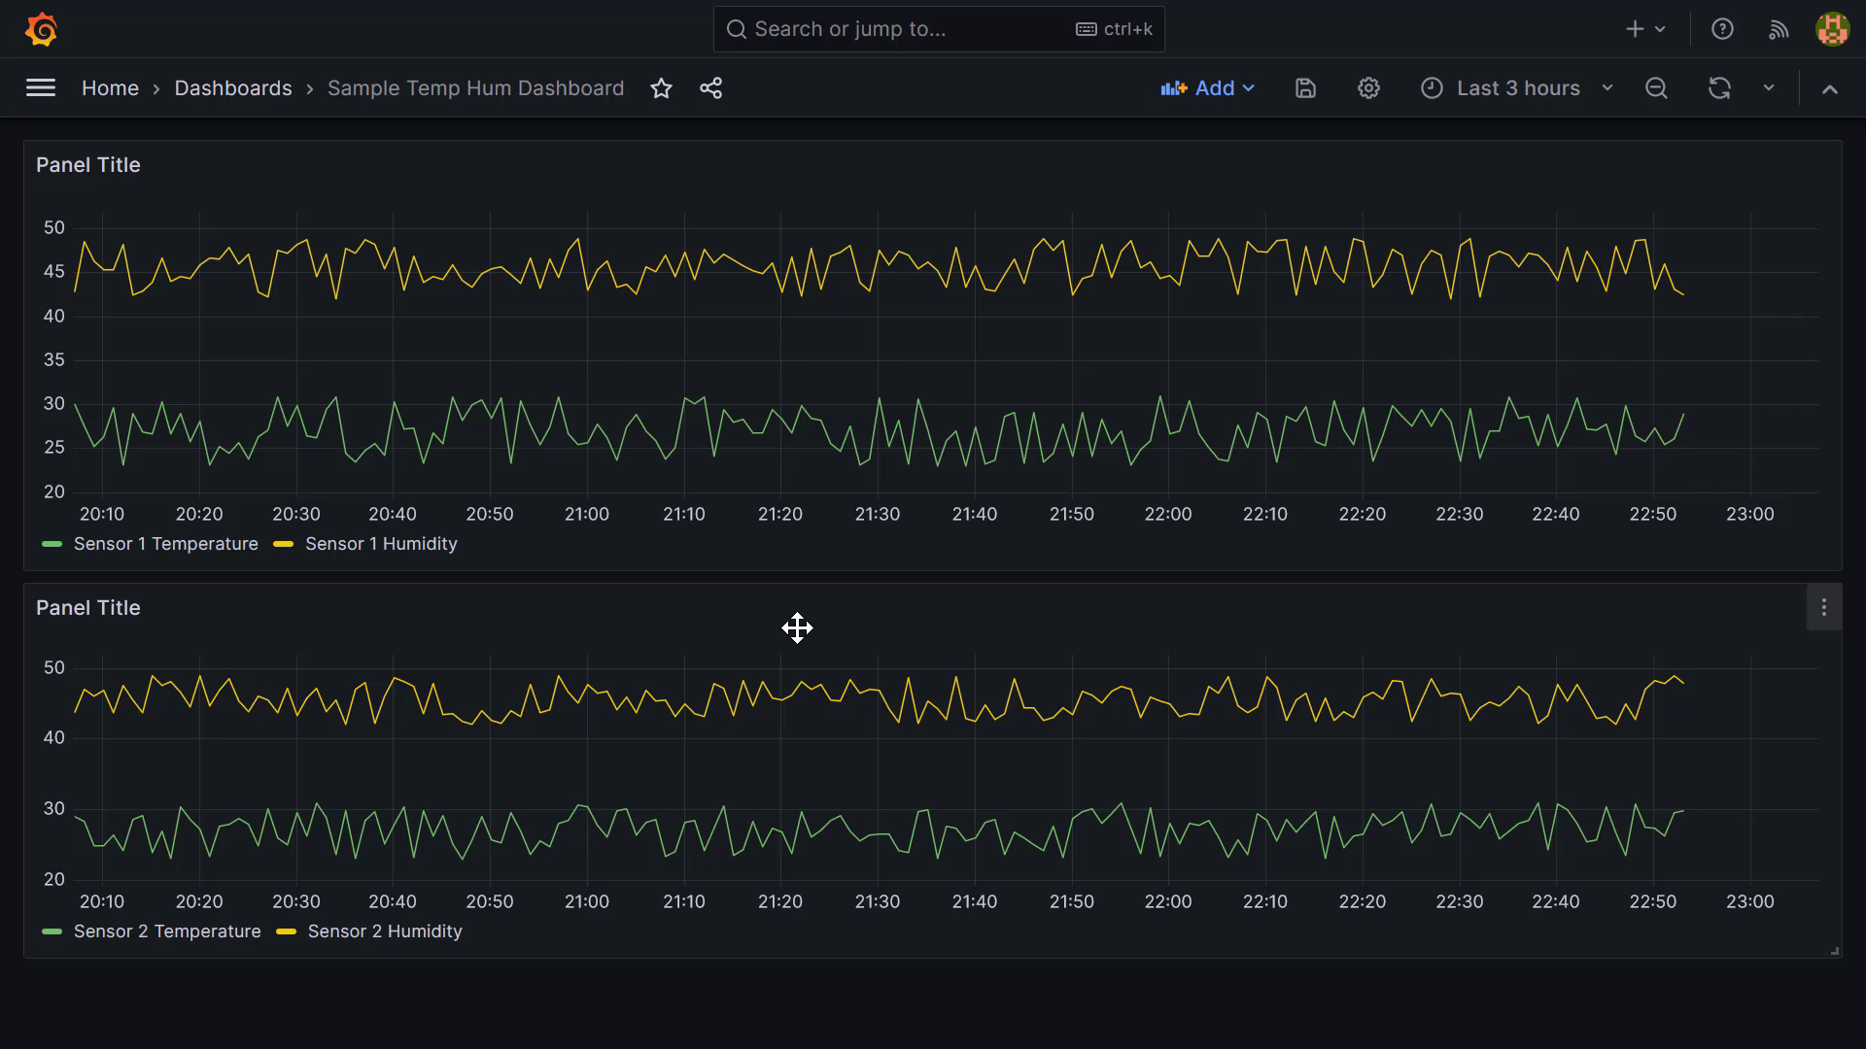
- Set the dashboard auto-refresh to 1m and open the Sensor 1 panel in the editor
click(1771, 97)
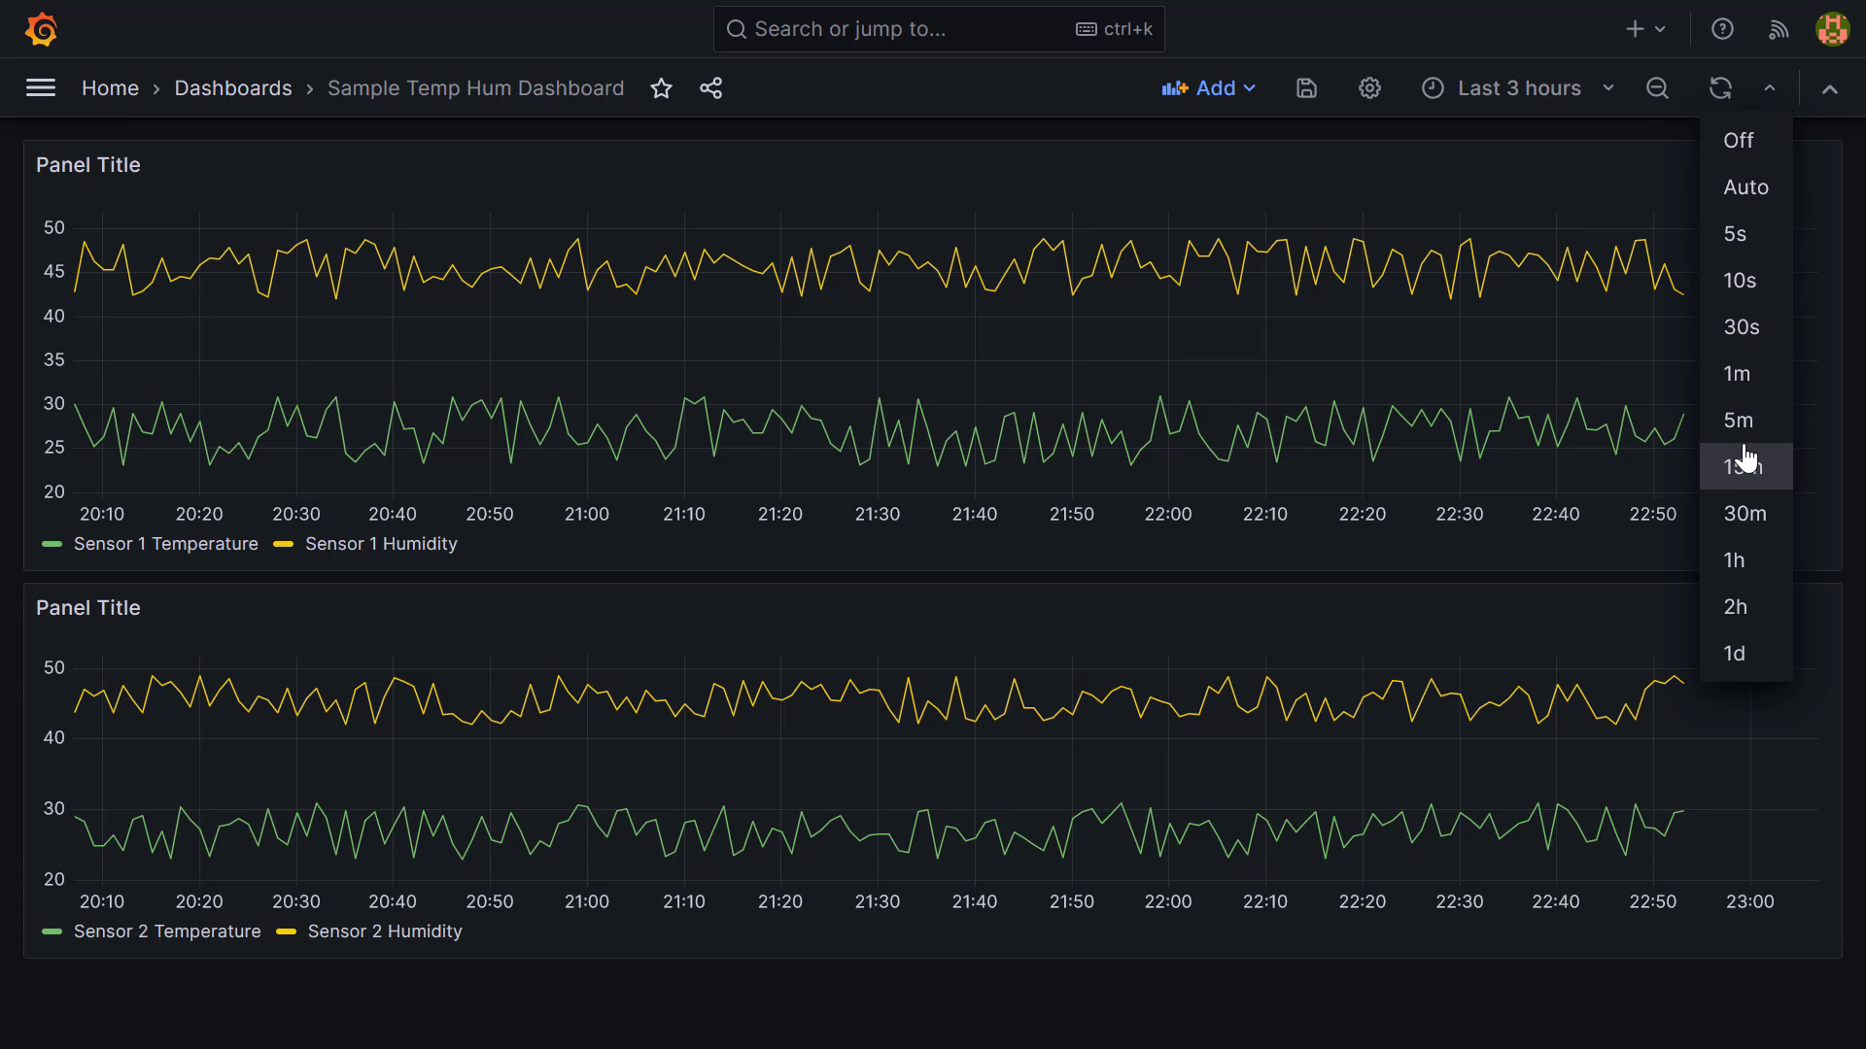
click(1745, 377)
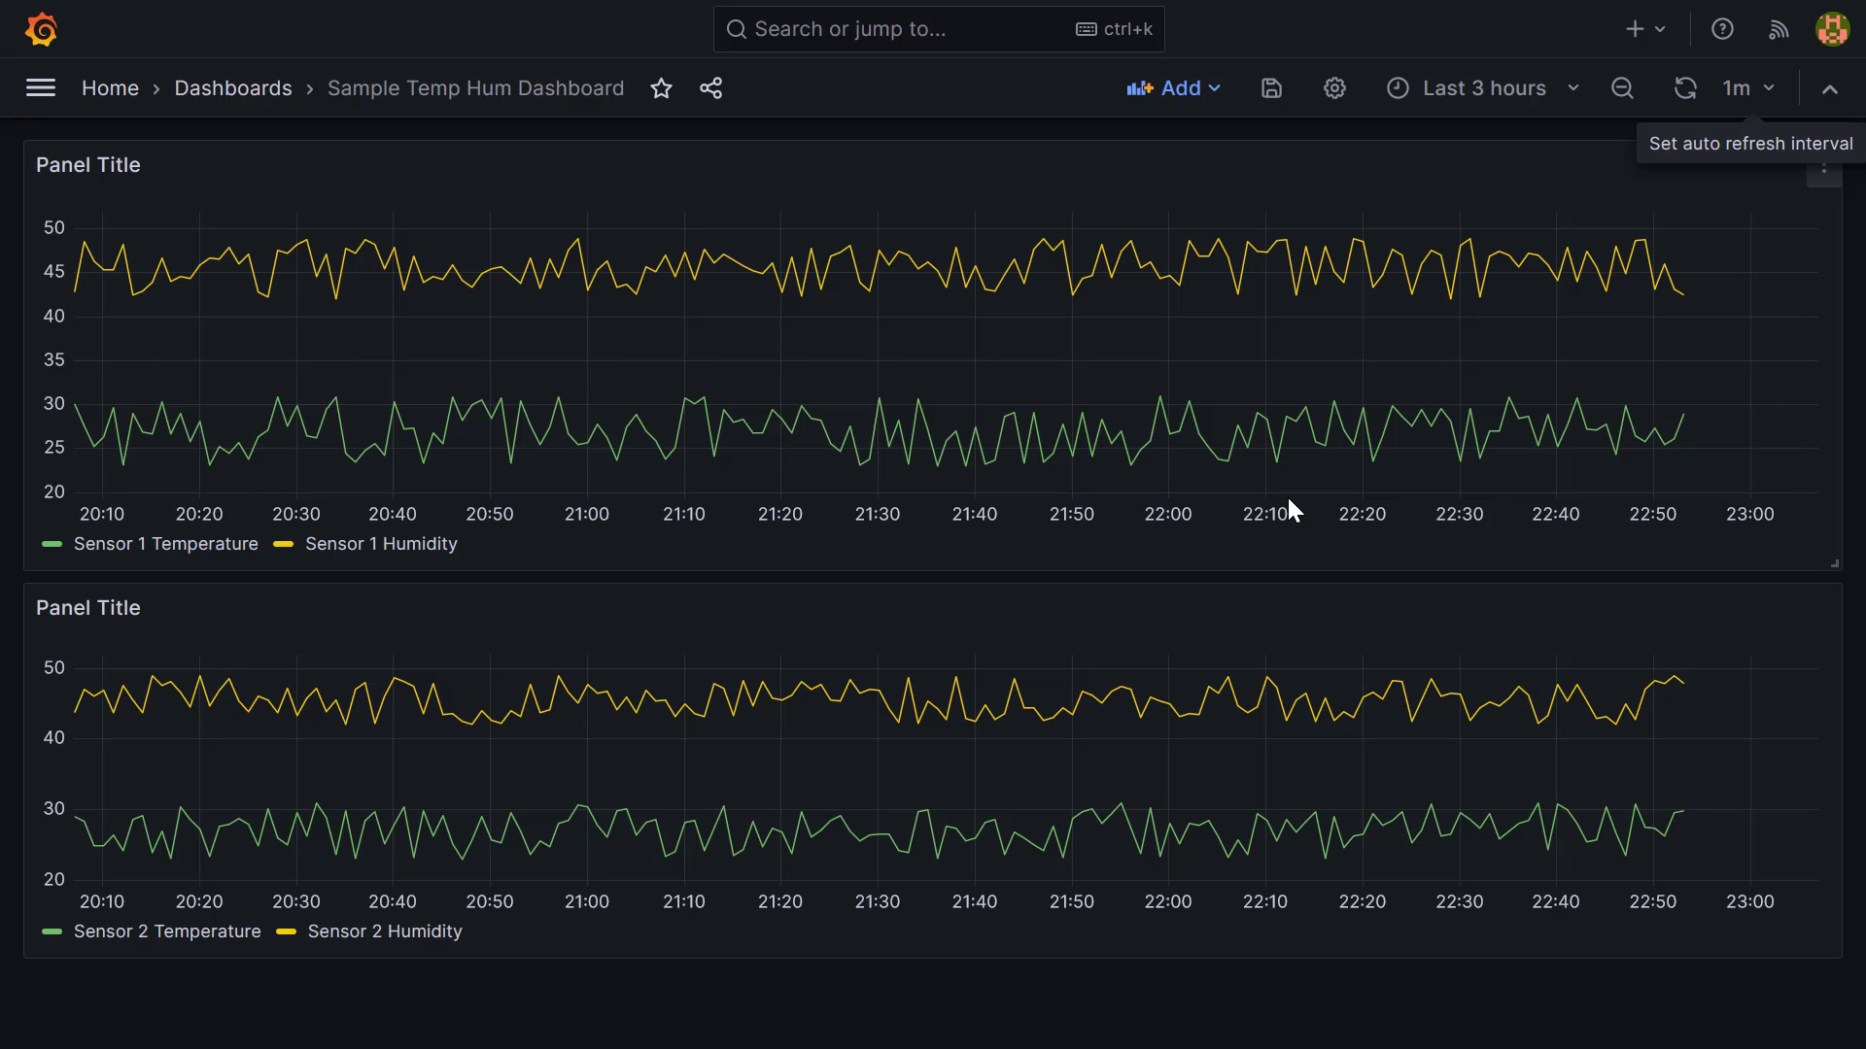
key(e)
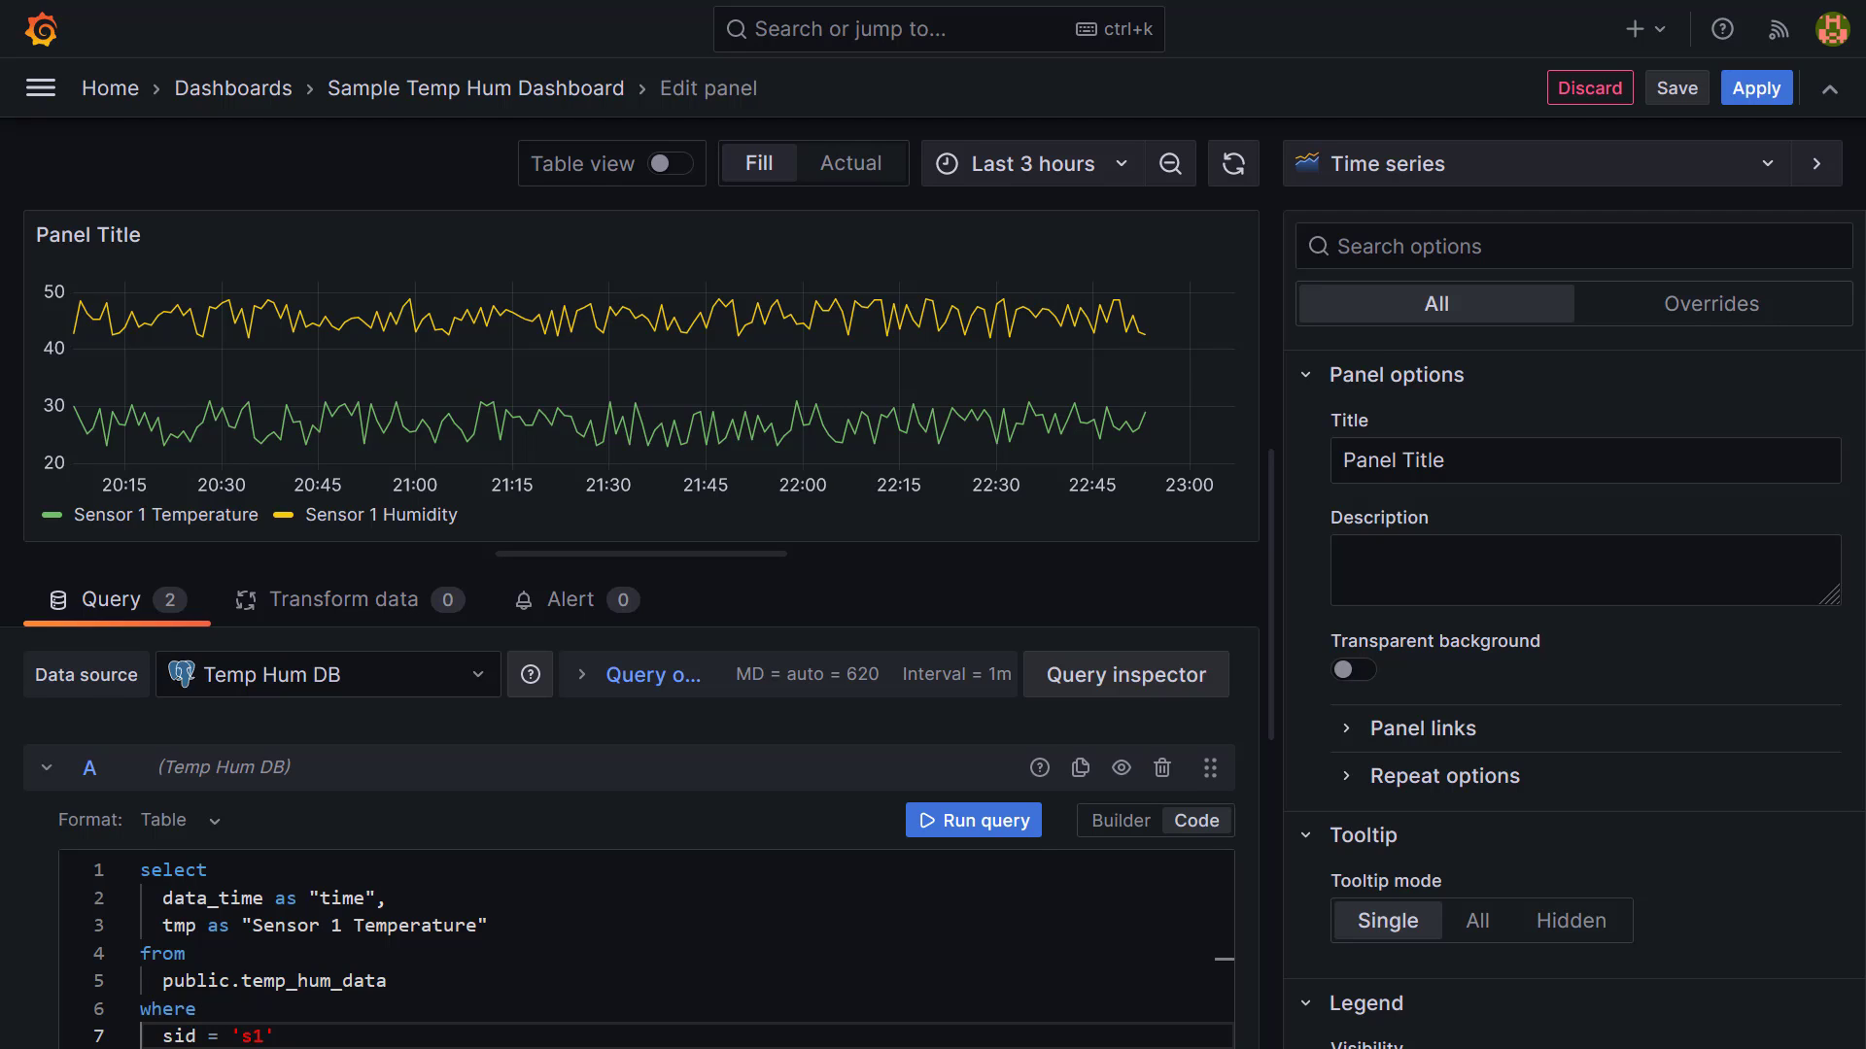
- Show the Alert tab of the Sensor 1 panel editor
click(529, 597)
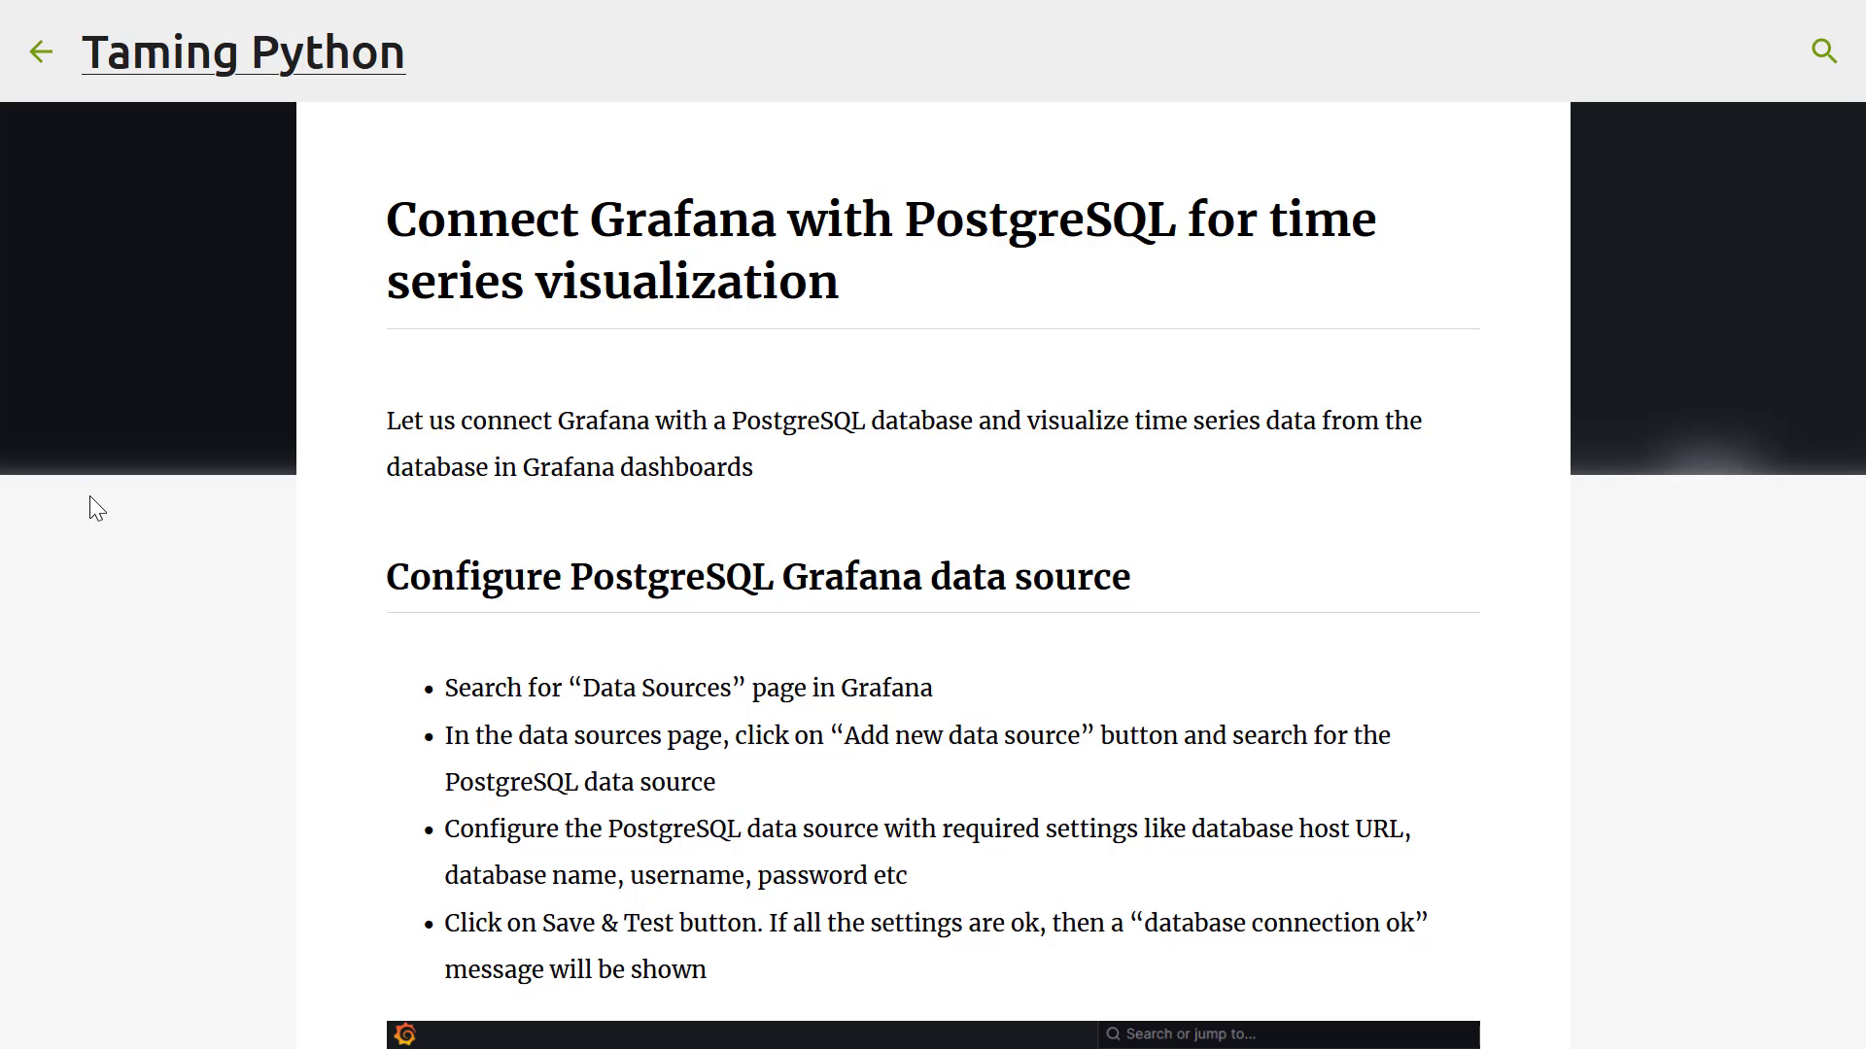
- Scroll the blog post down to the References section listing Grafana PostgreSQL docs
scroll(120, 610, down, 10)
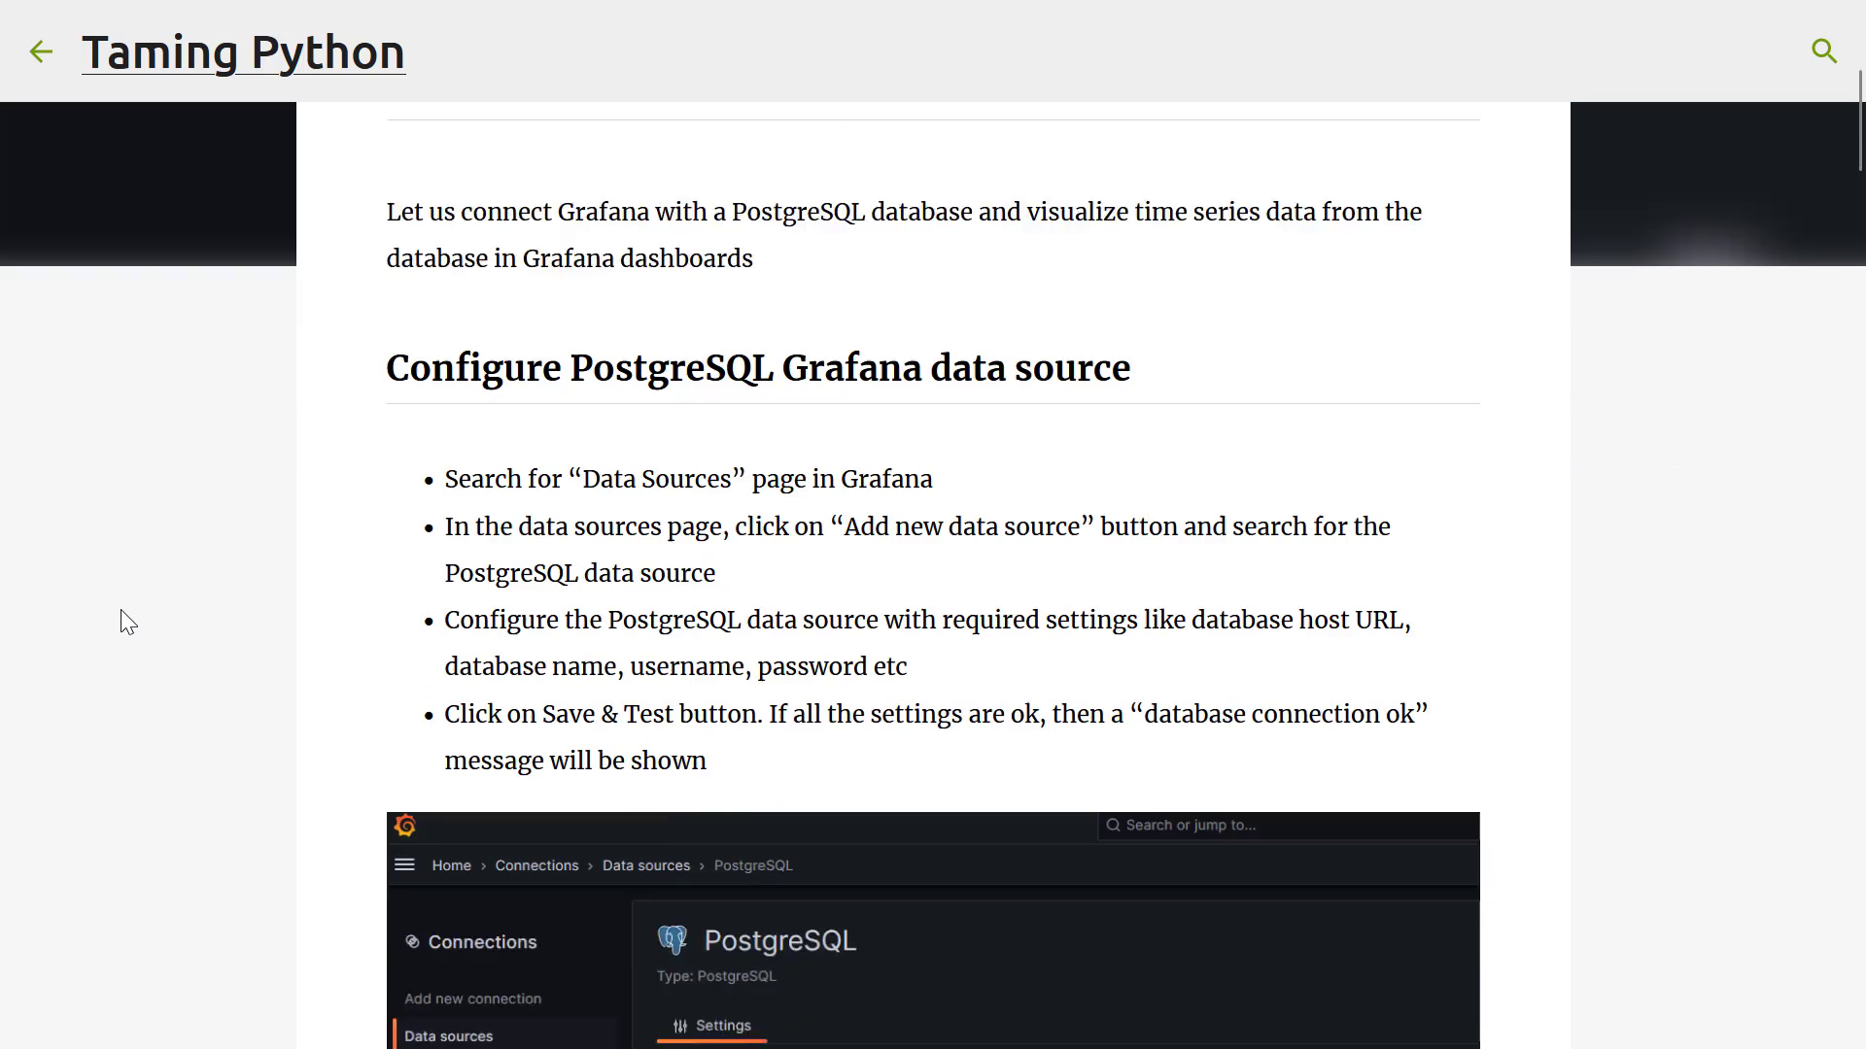
scroll(121, 610, down, 15)
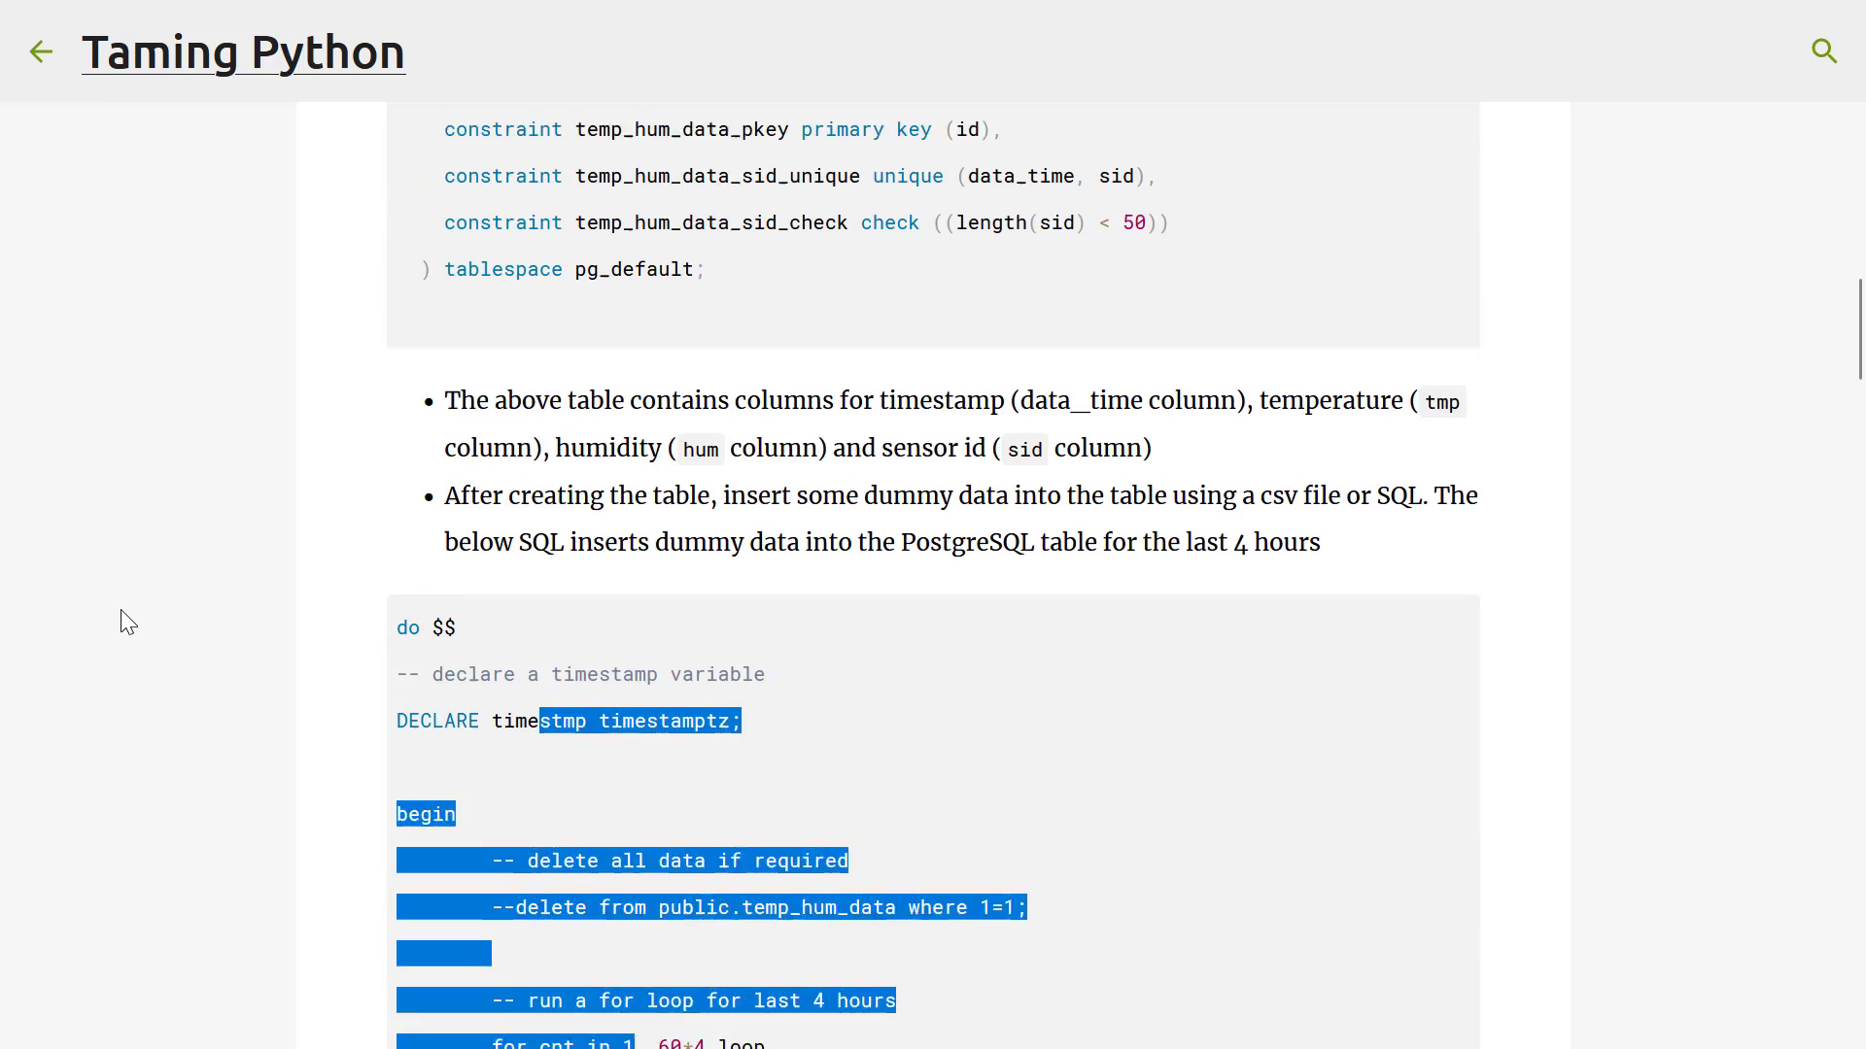
scroll(128, 622, down, 10)
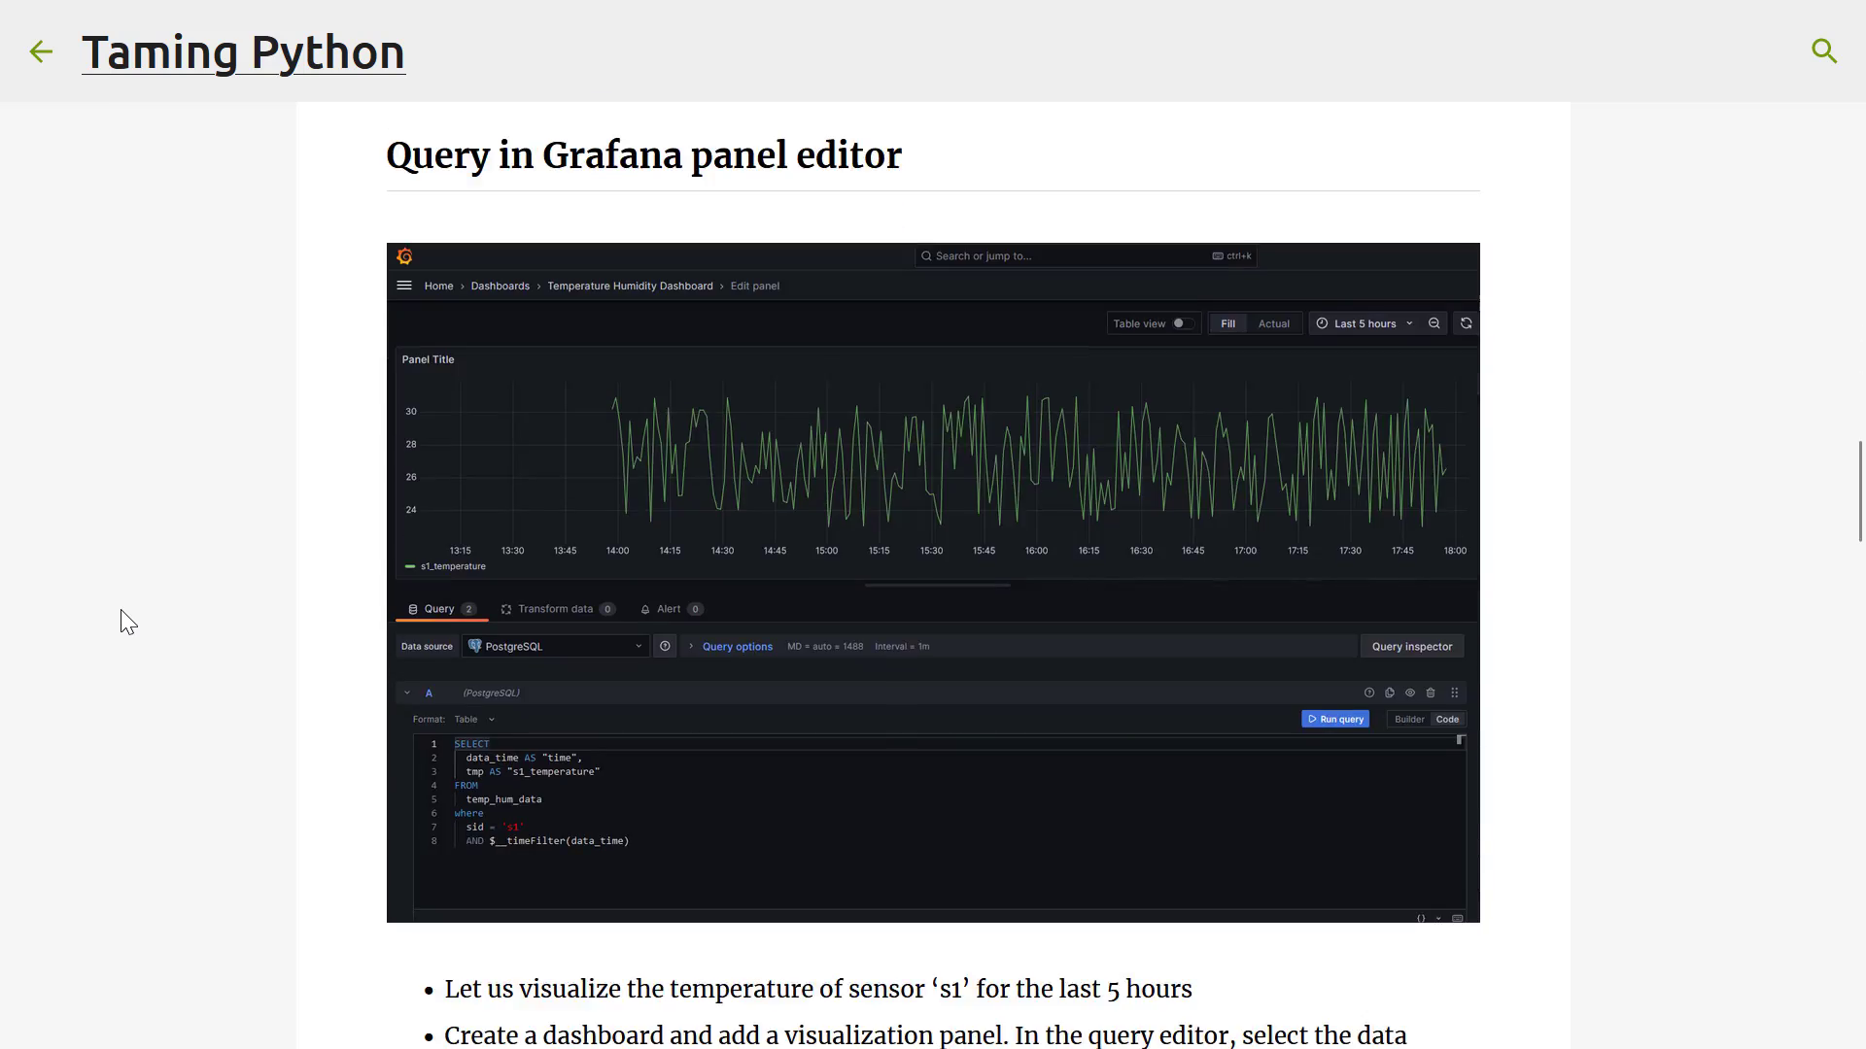
scroll(128, 622, down, 15)
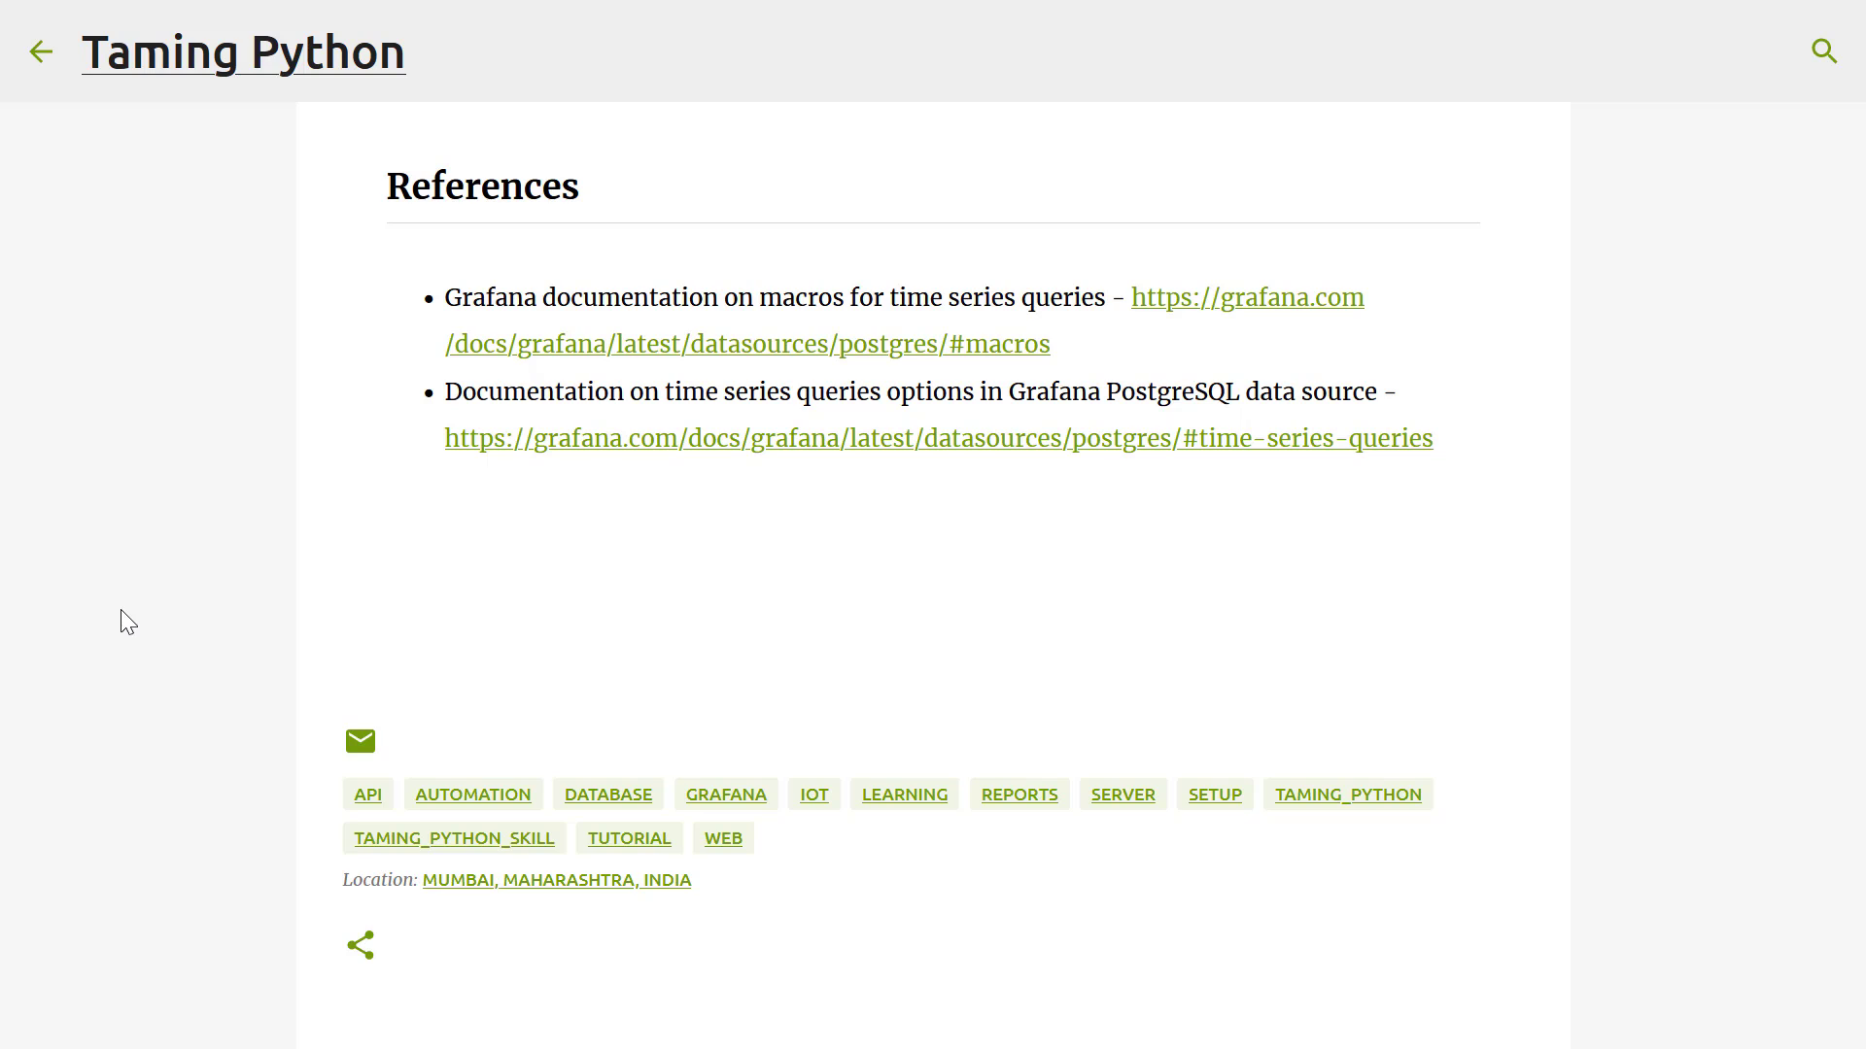
scroll(122, 612, up, 2)
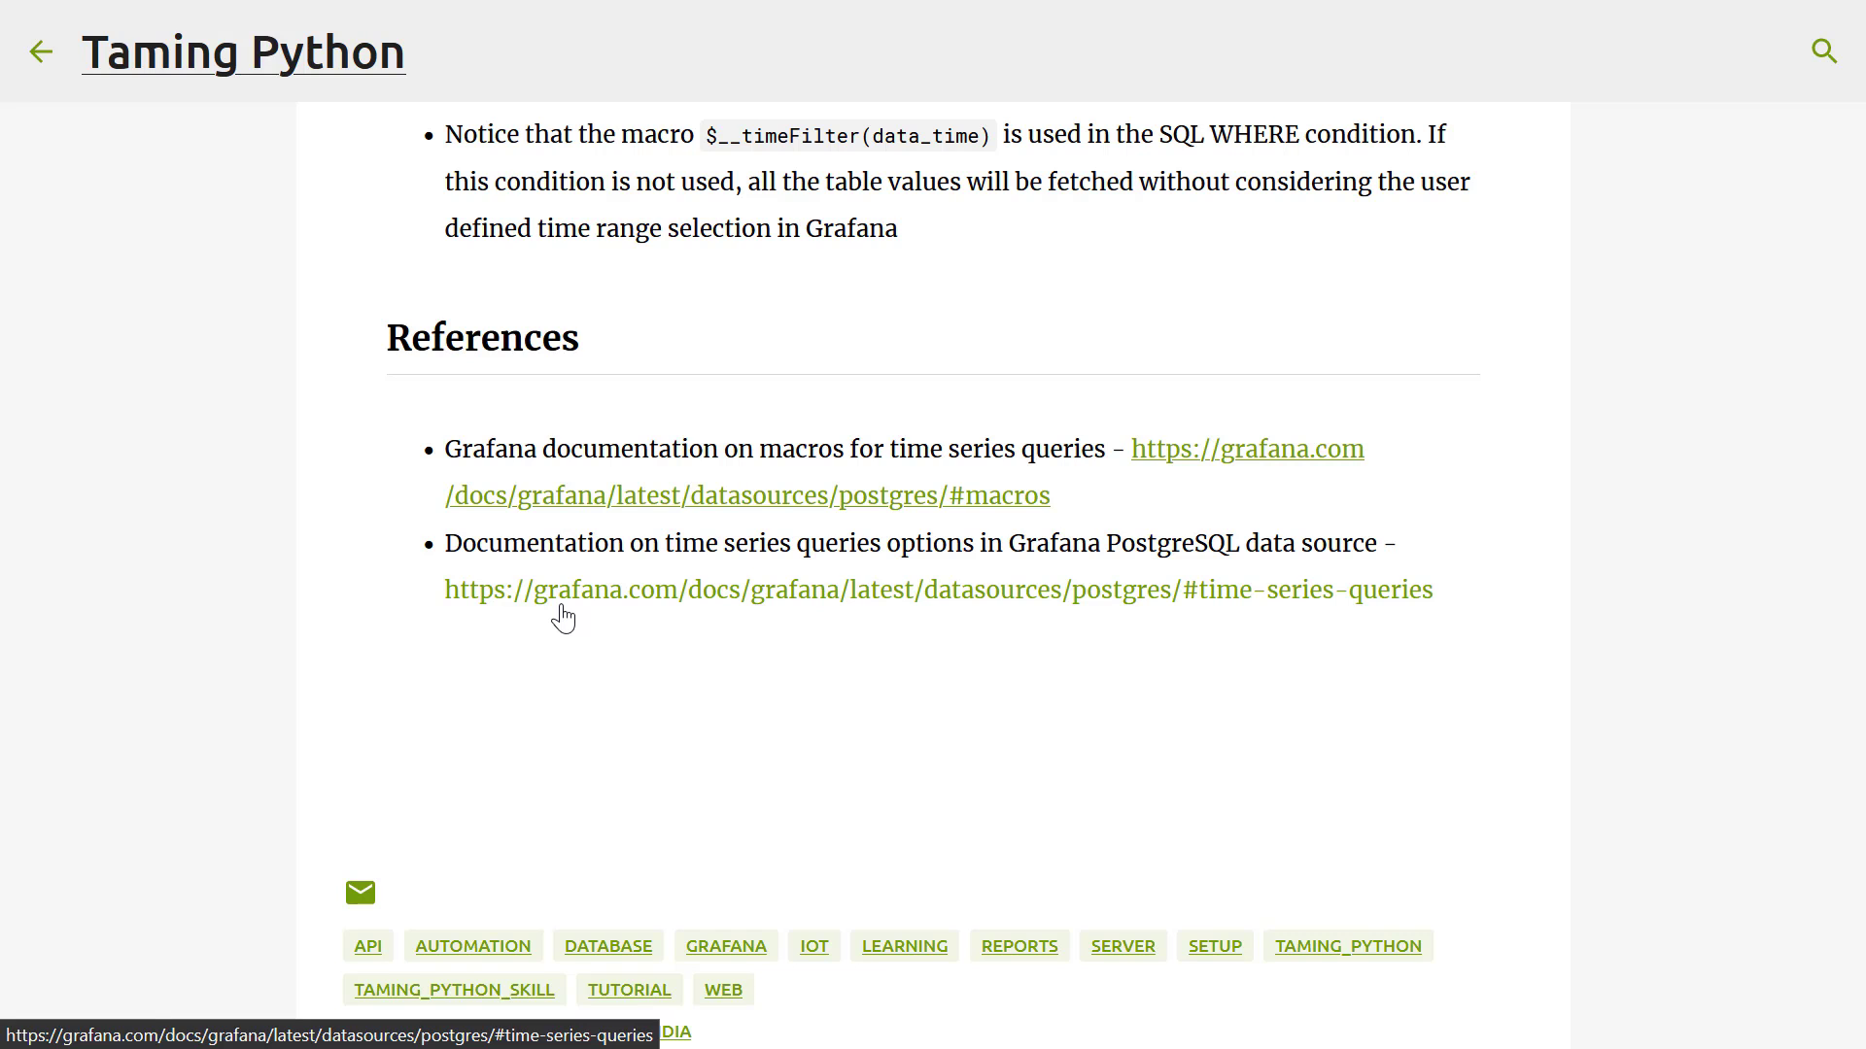
- Open Grafana's time series queries docs and highlight the metric column and epoch time SQL examples
click(562, 606)
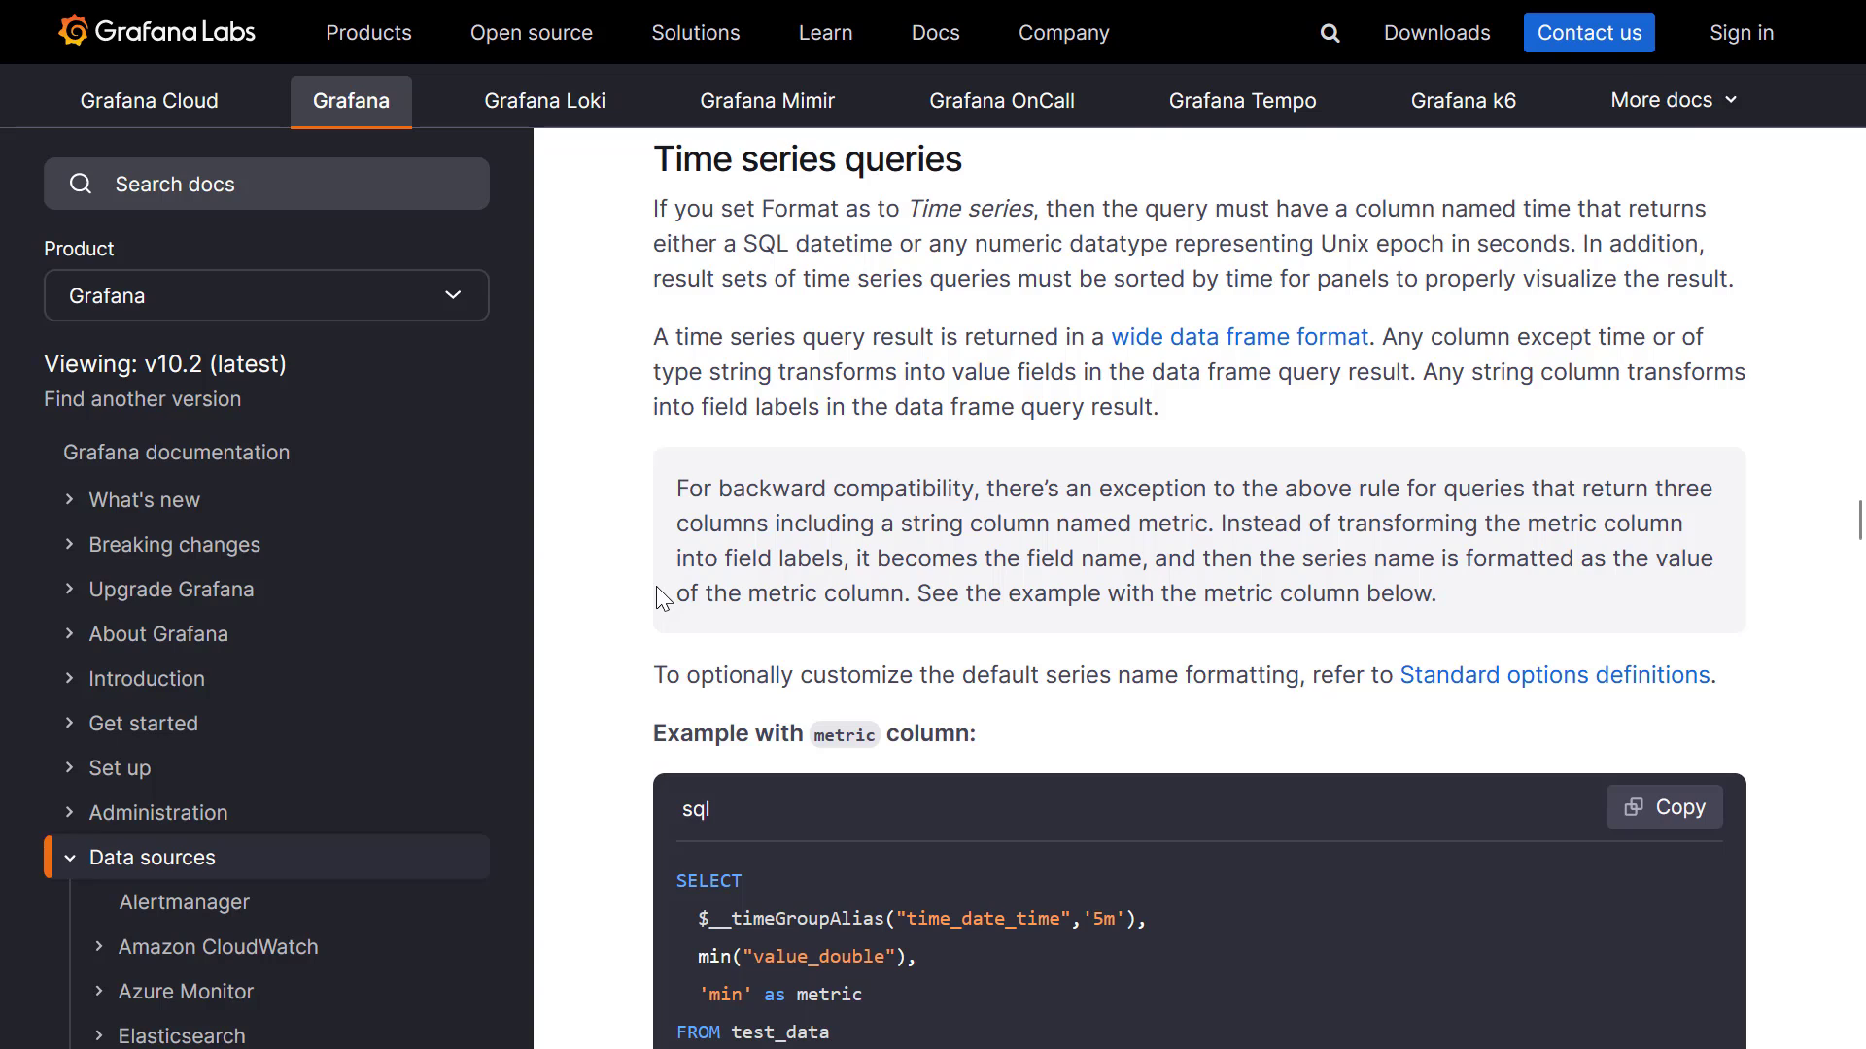
scroll(656, 586, down, 4)
scroll(656, 586, down, 2)
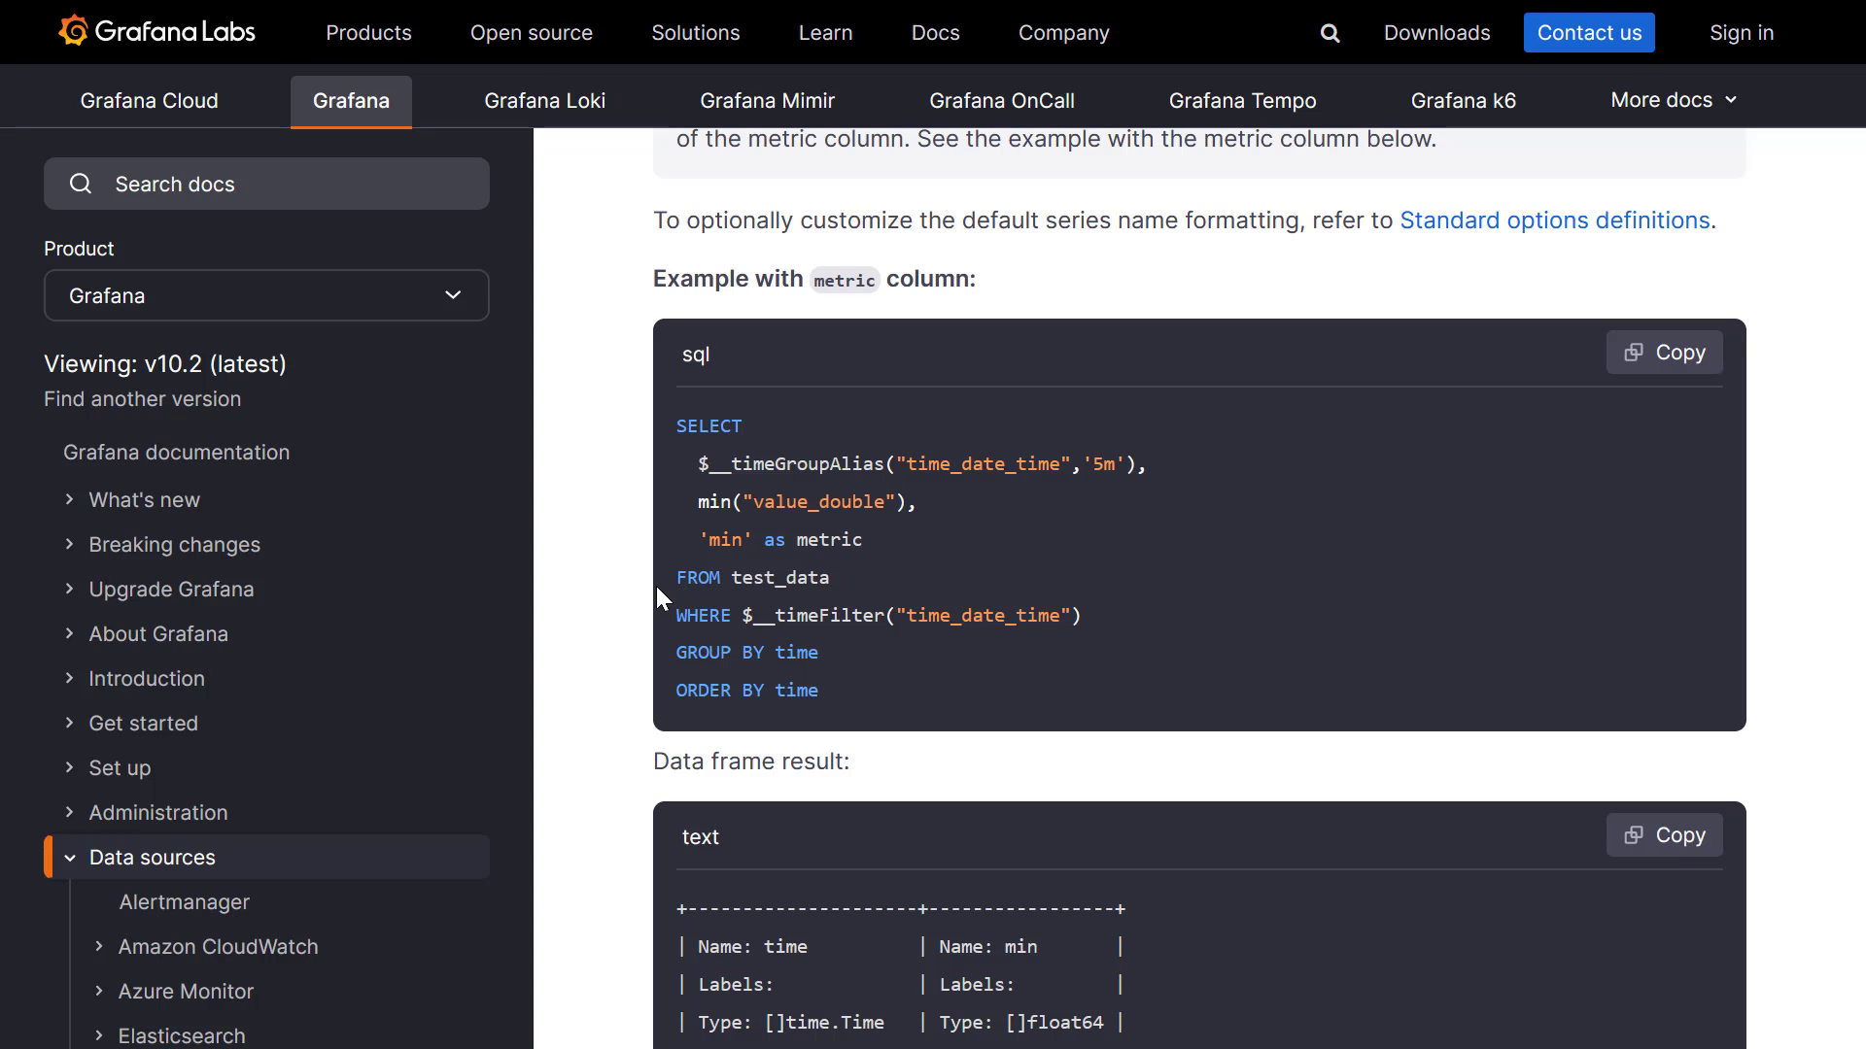
drag(673, 425, 834, 684)
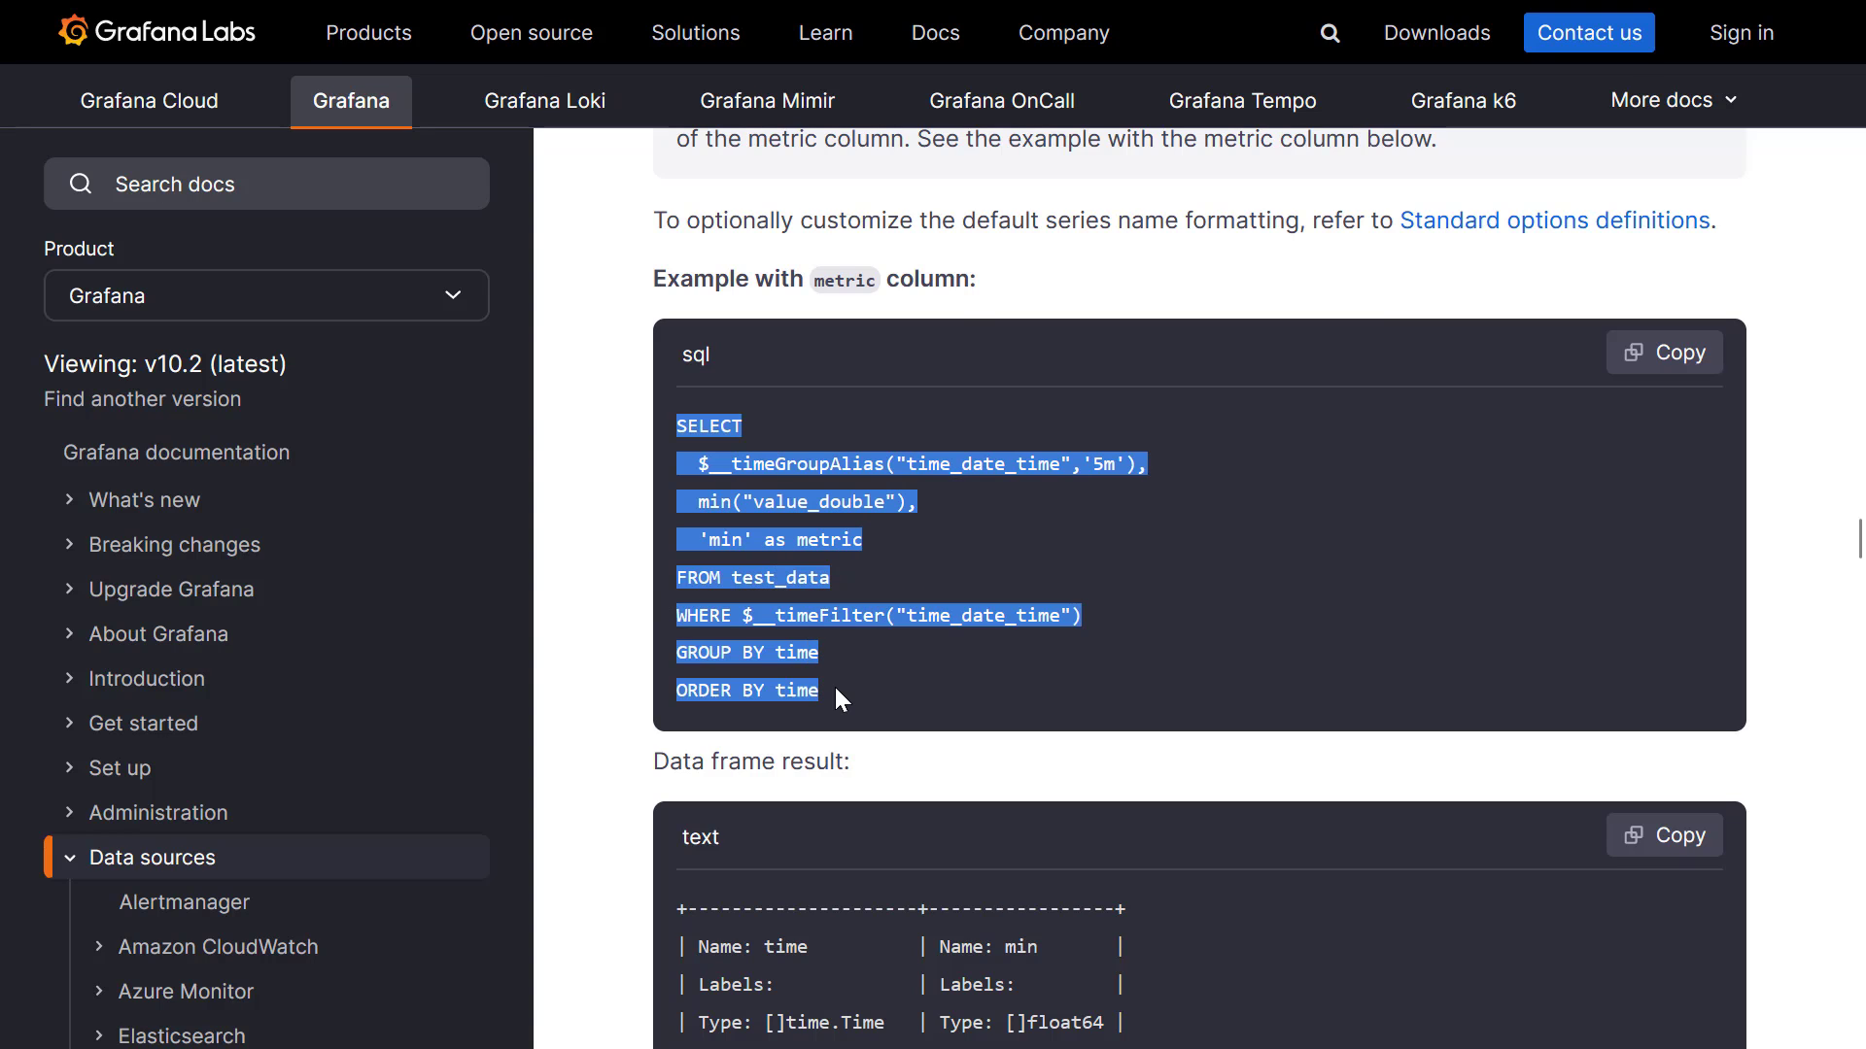
scroll(835, 686, down, 15)
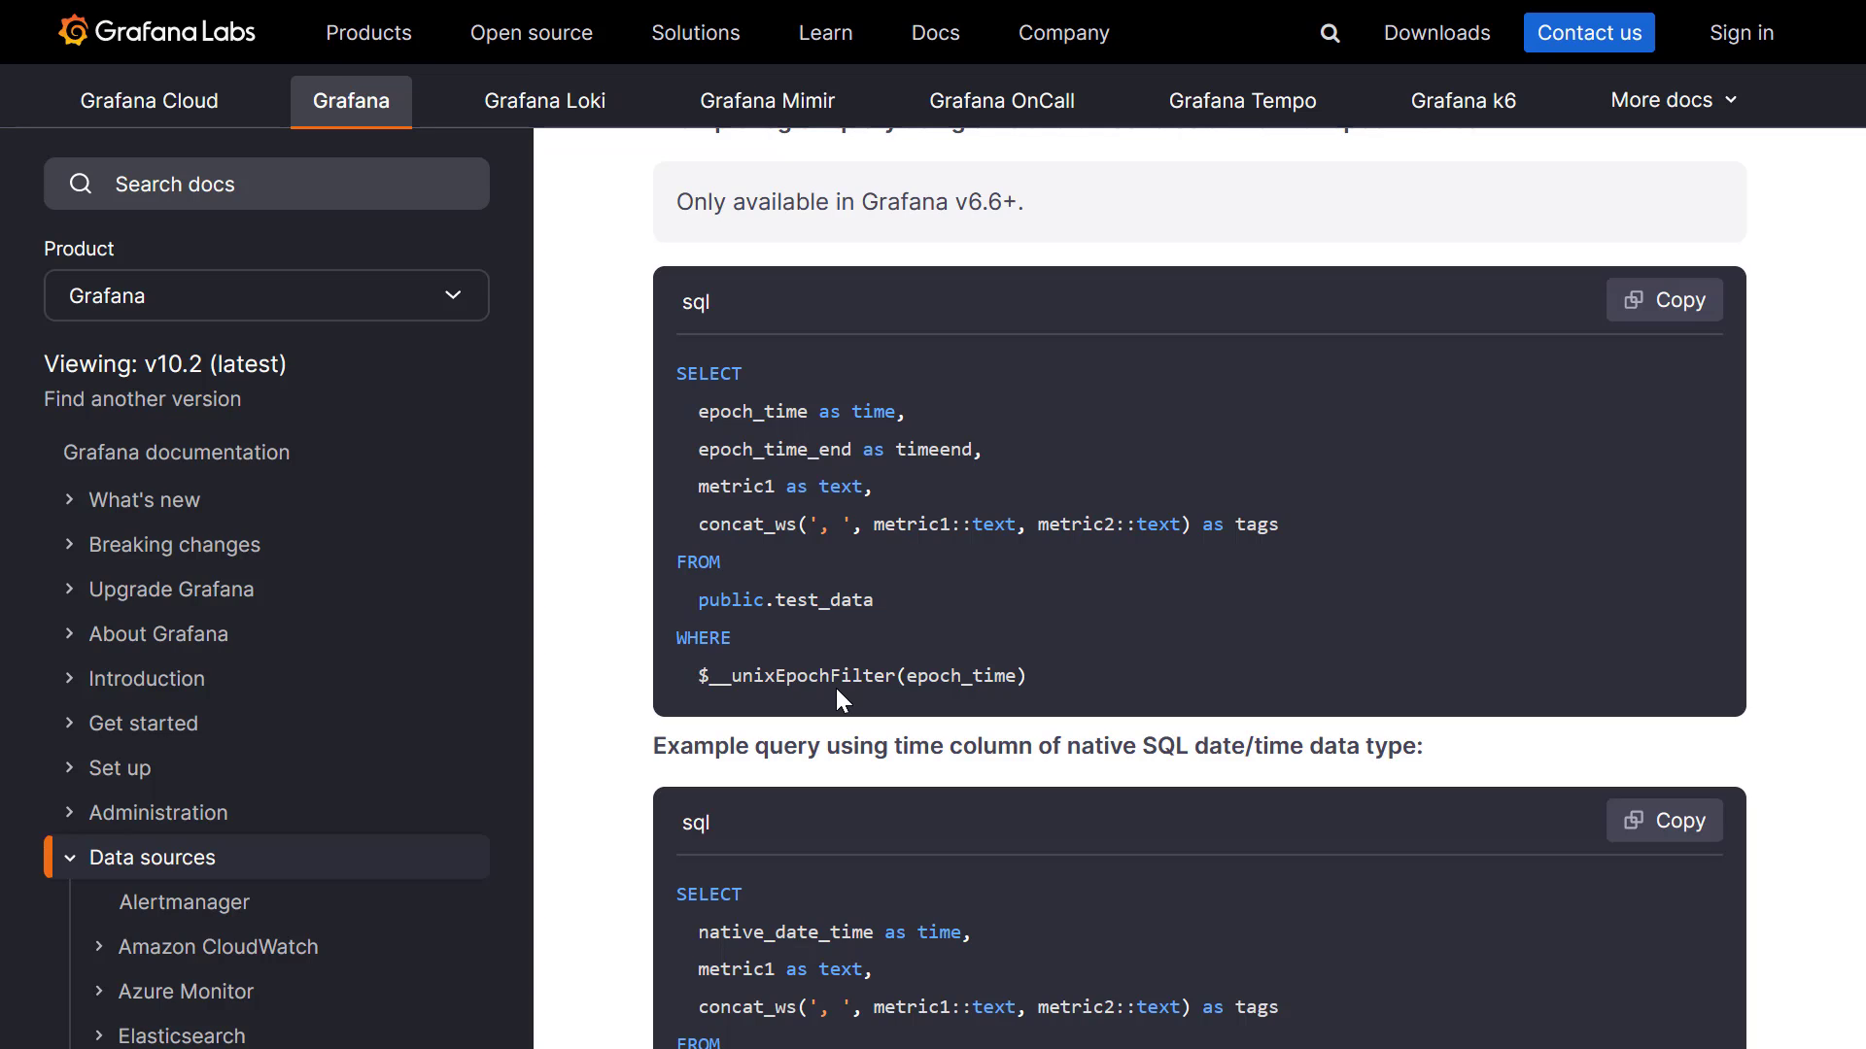
drag(698, 411, 880, 491)
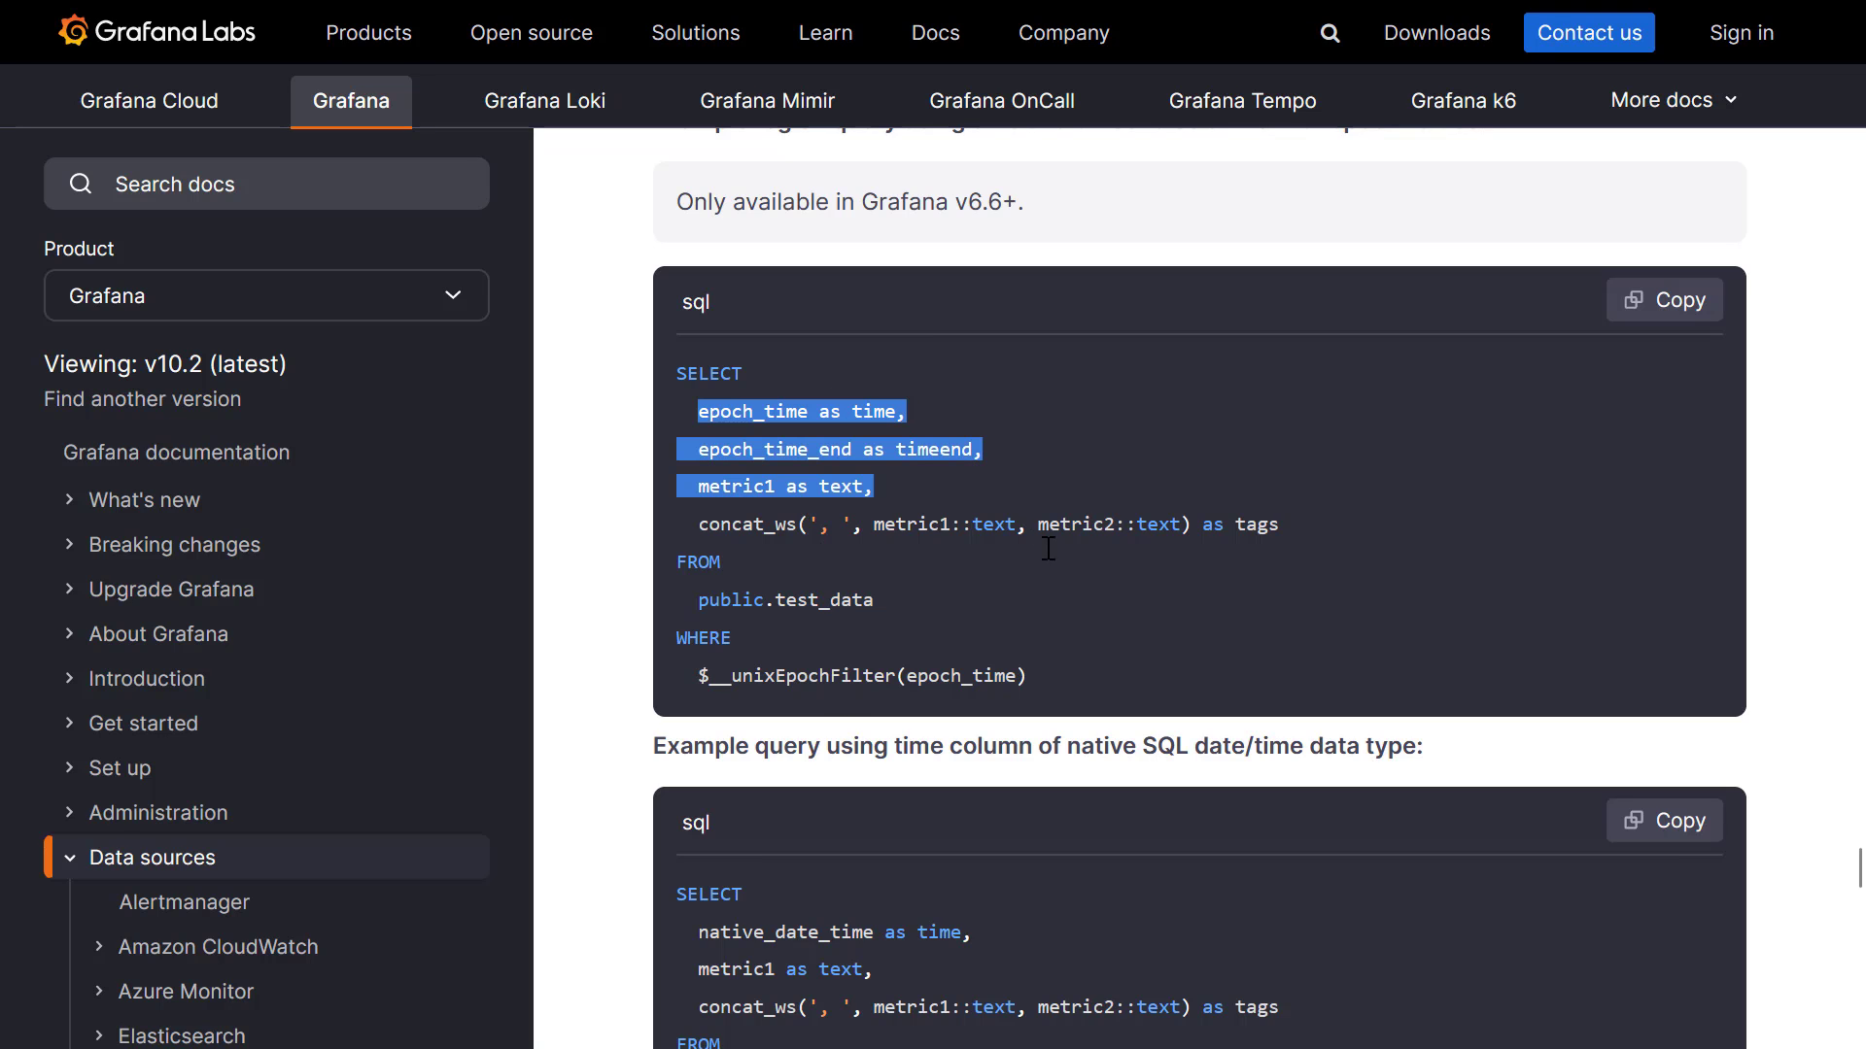
drag(1048, 549, 1079, 632)
drag(697, 683, 899, 680)
- Highlight the $__timeFilter(dateColumn) macro example in the Macros table
scroll(925, 590, down, 10)
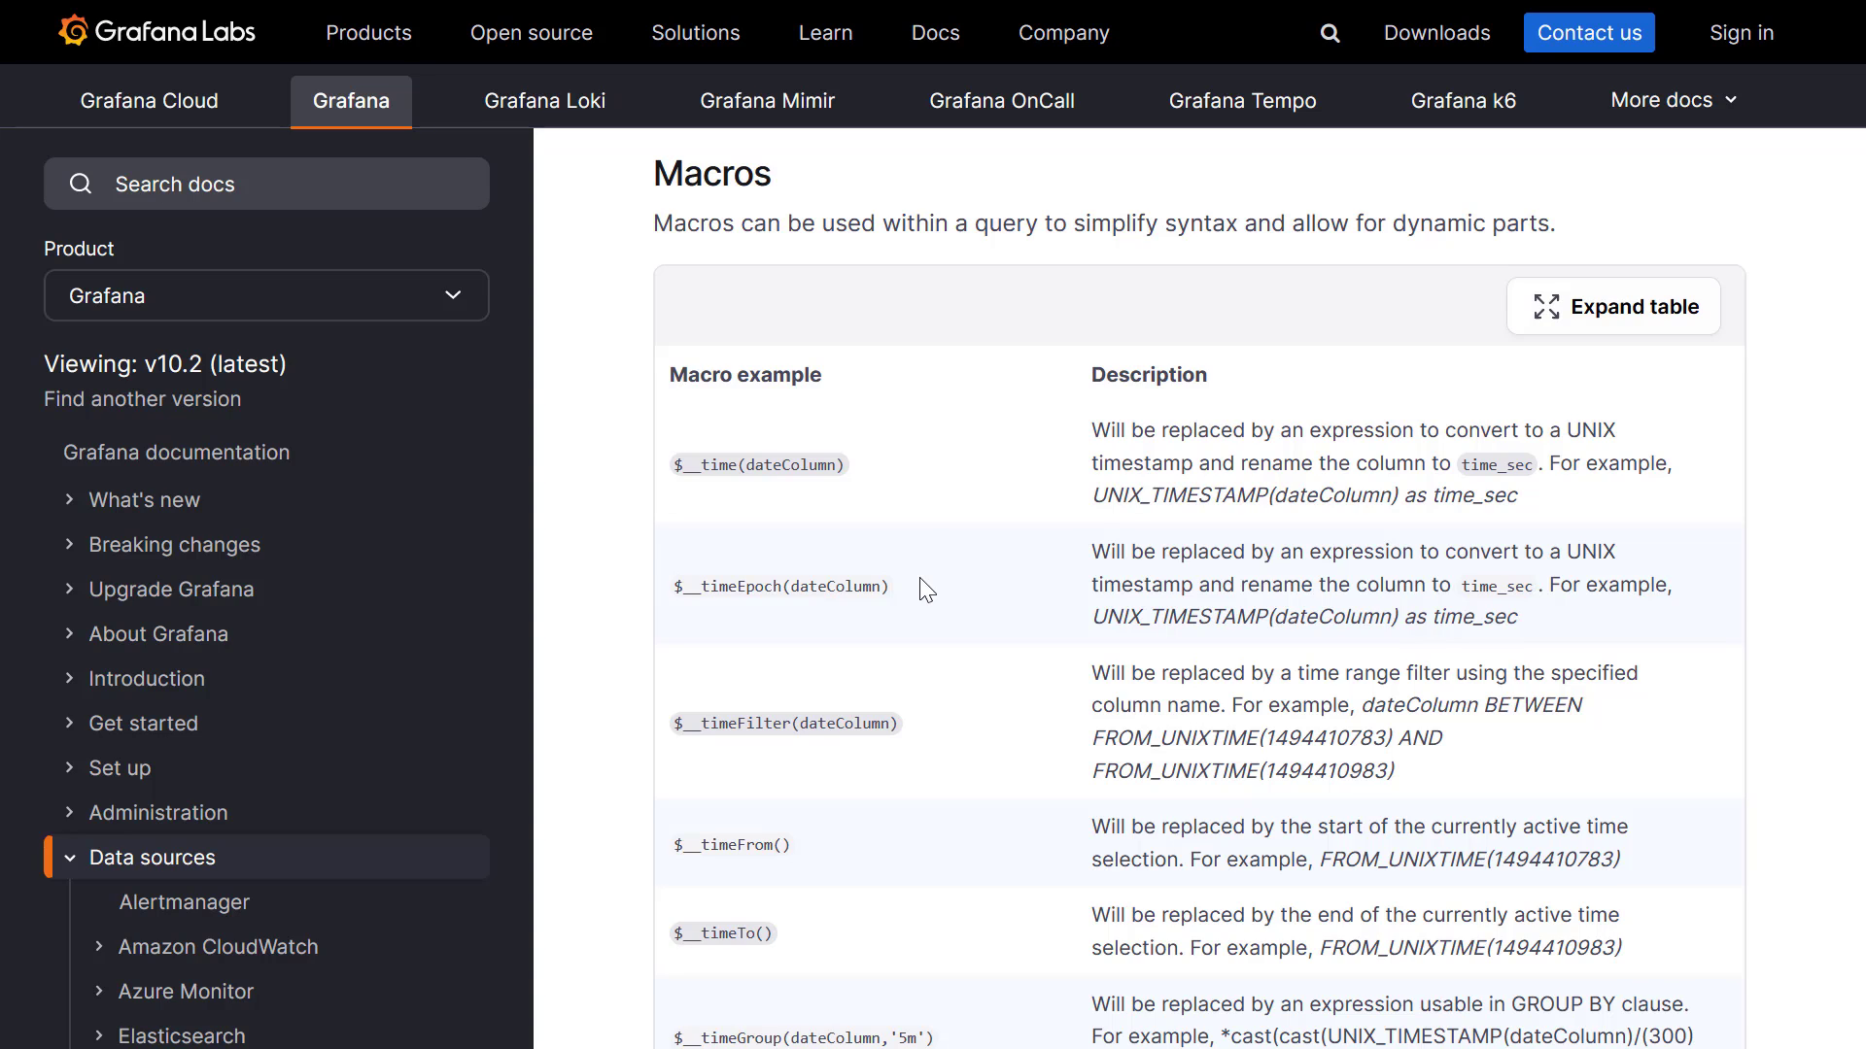
drag(933, 741, 669, 744)
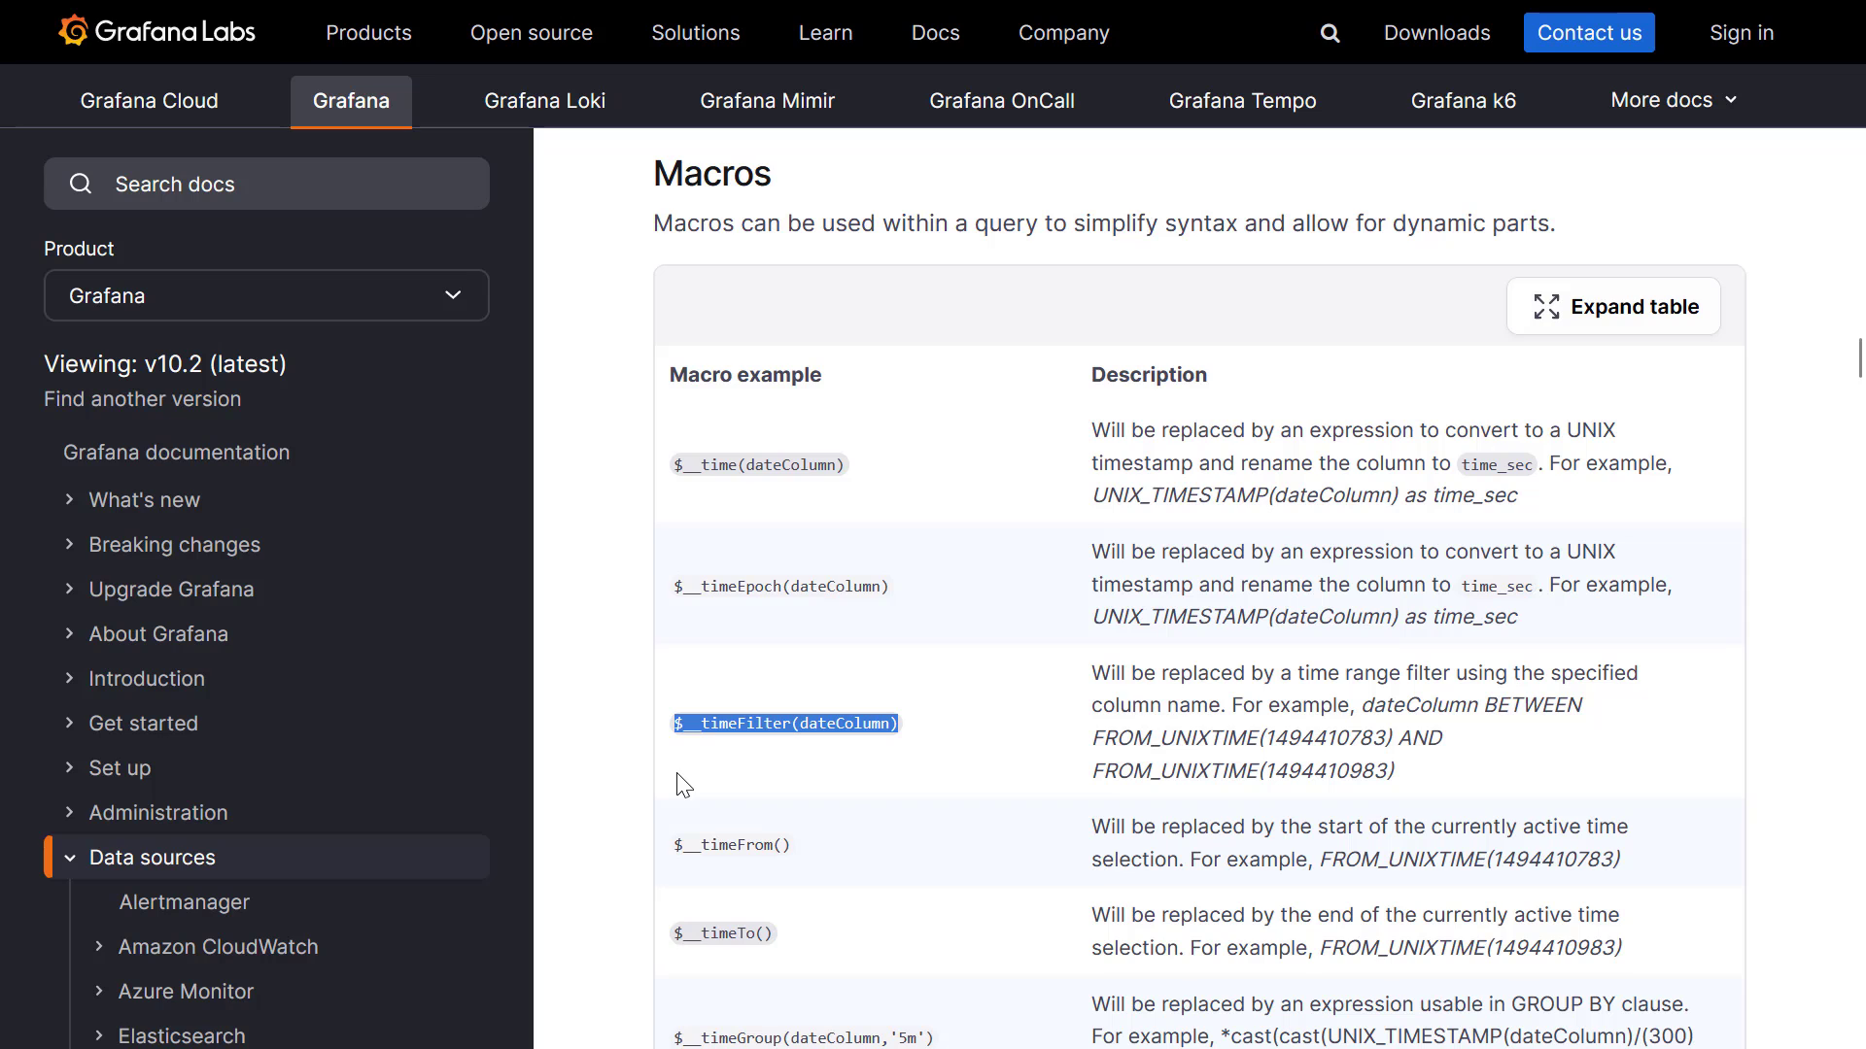
scroll(852, 785, down, 2)
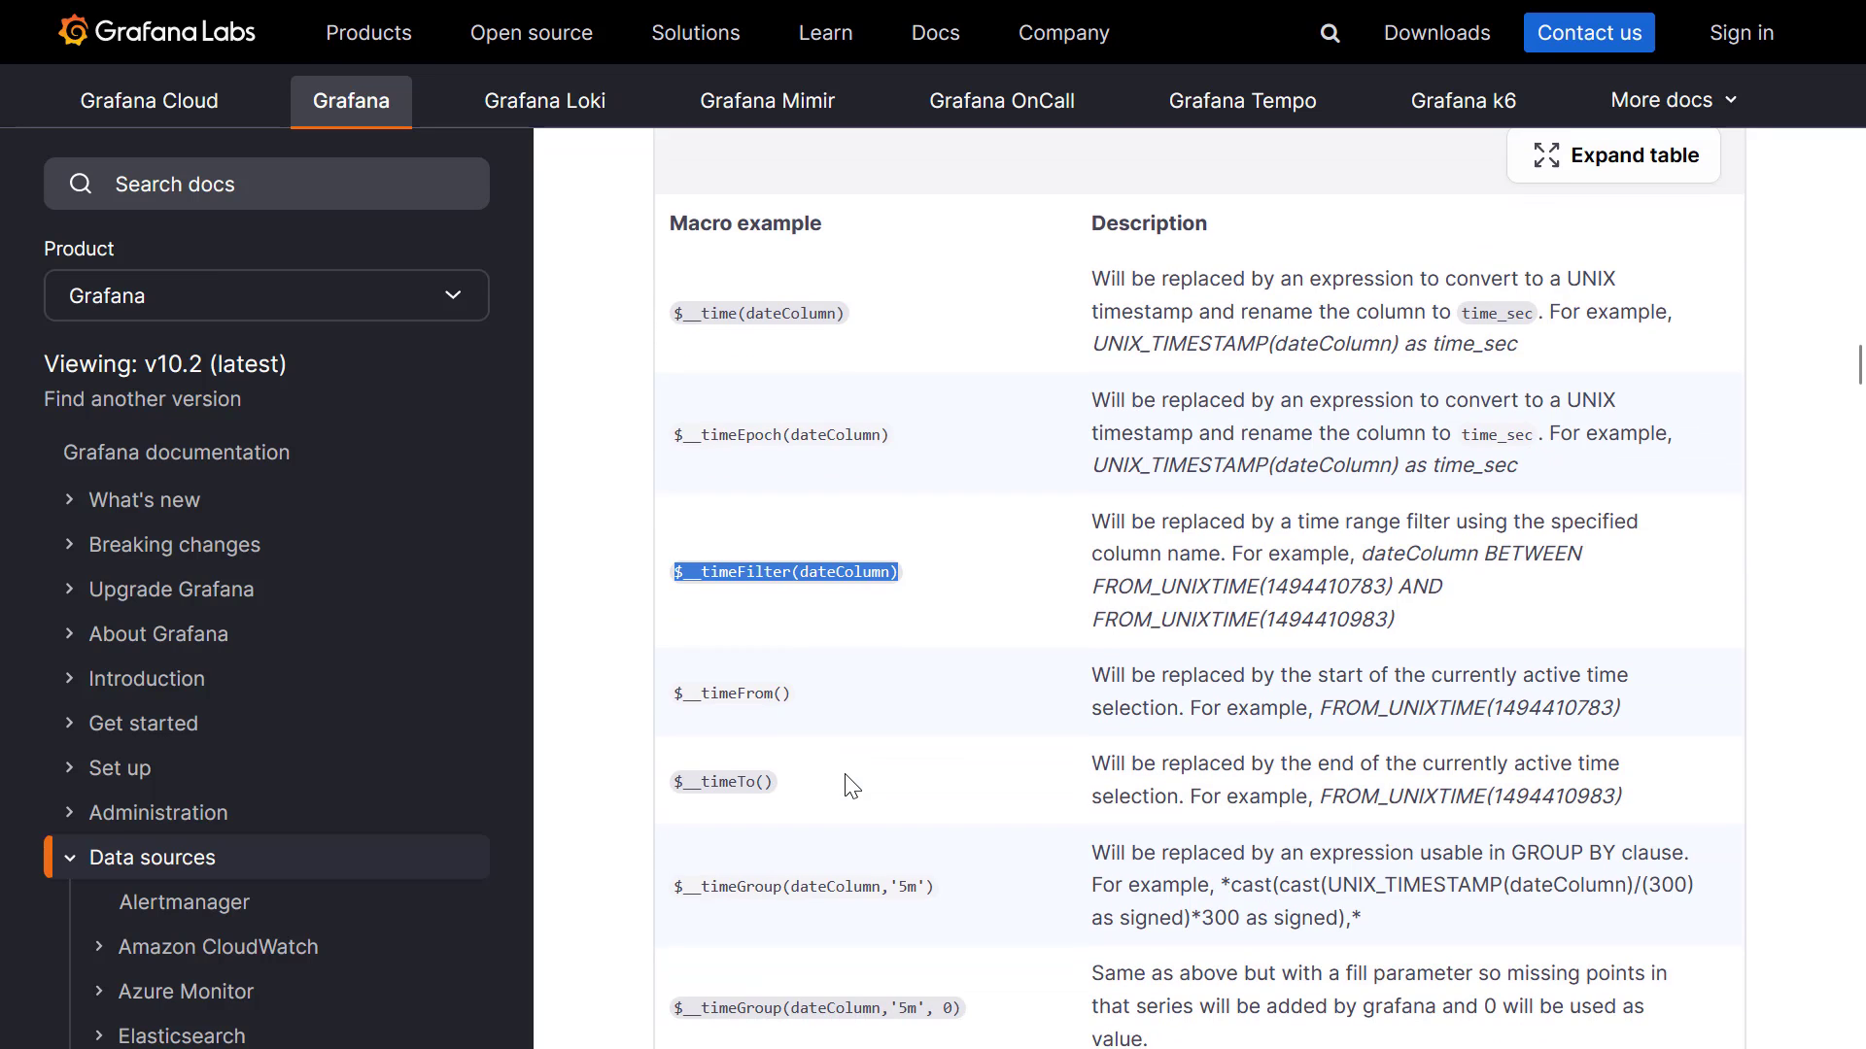
scroll(852, 785, down, 3)
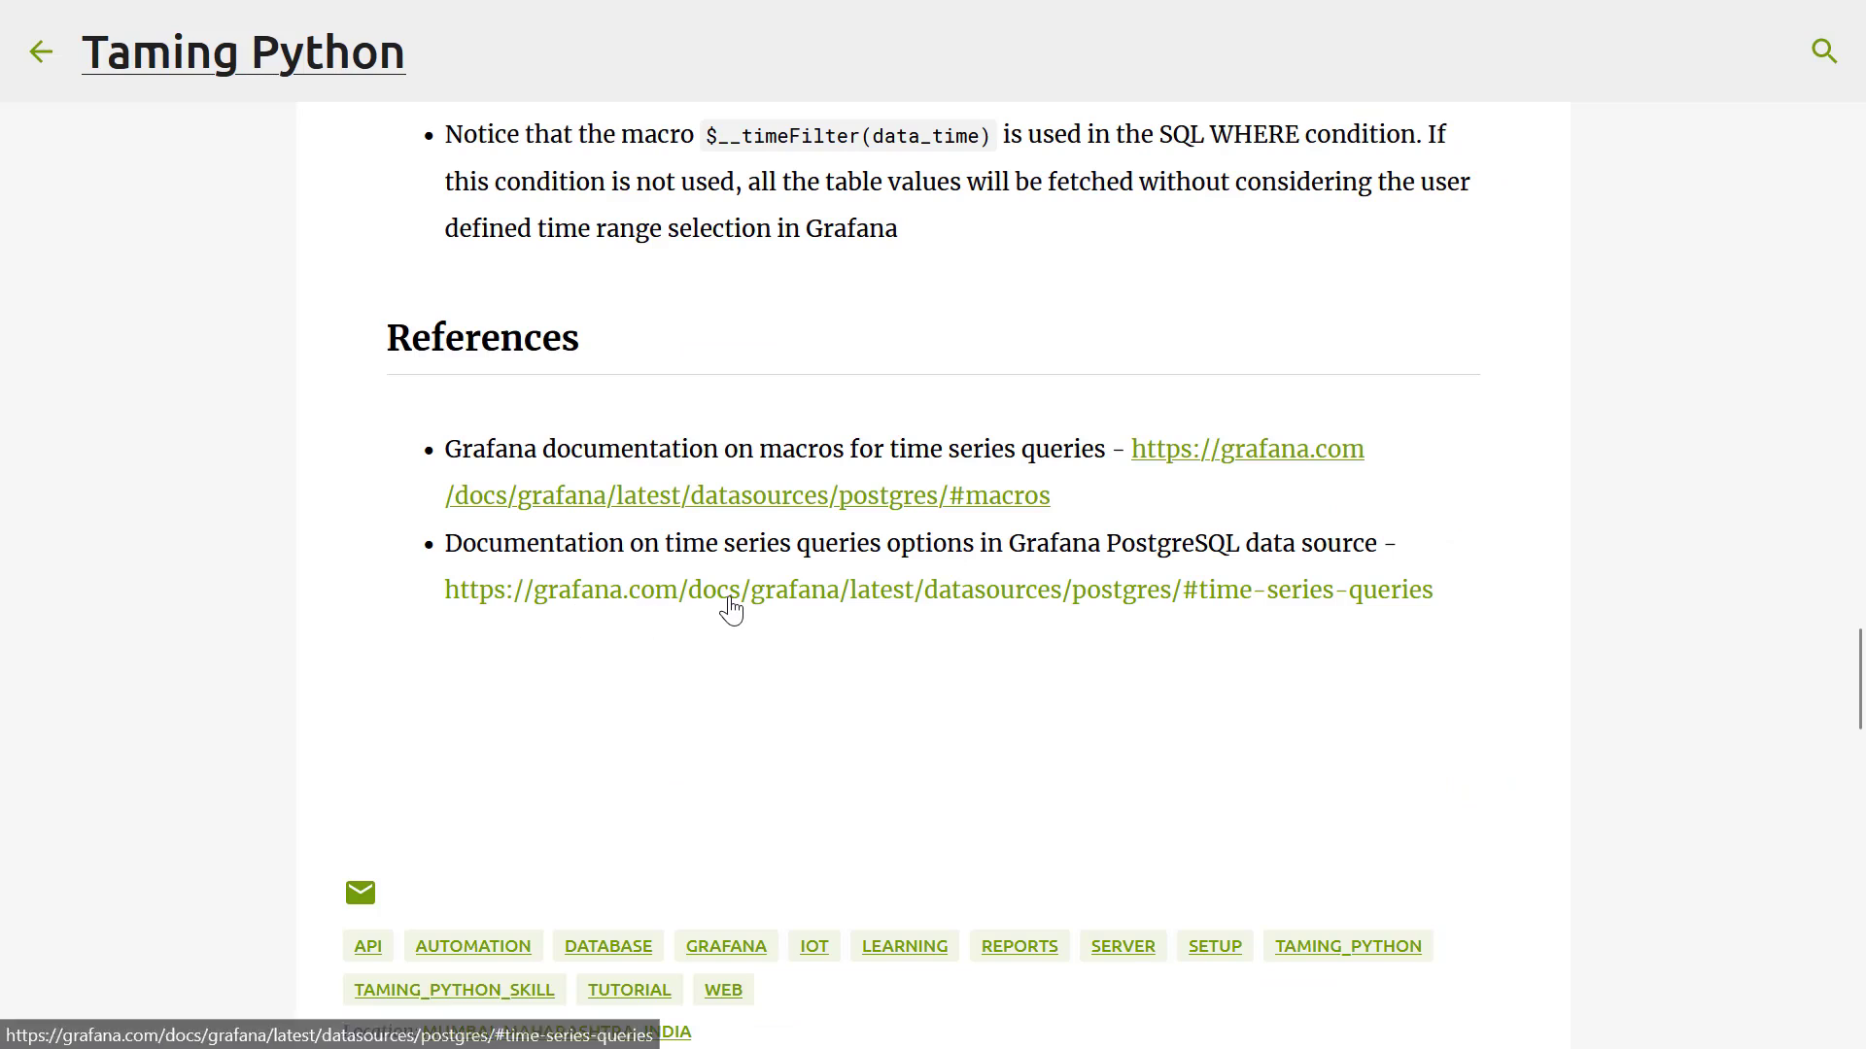